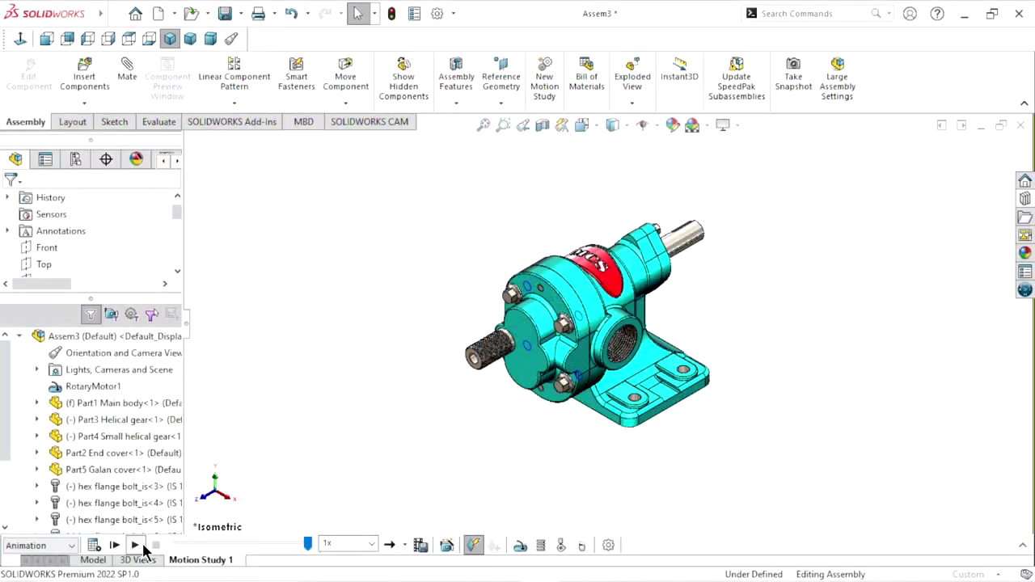
- Play the pump's motion study and watch the meshing gears from the right view
left_click(136, 546)
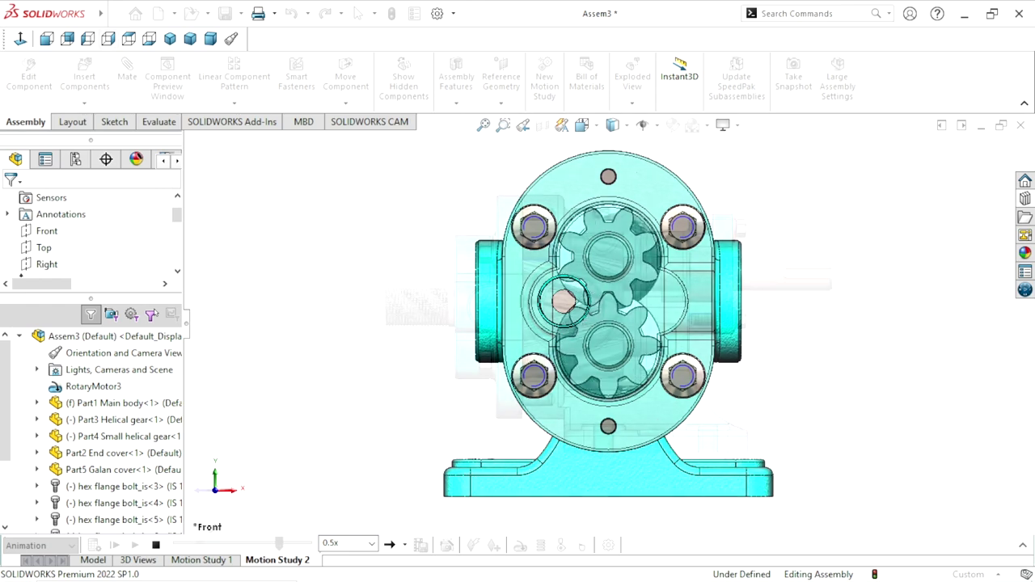
left_click(108, 39)
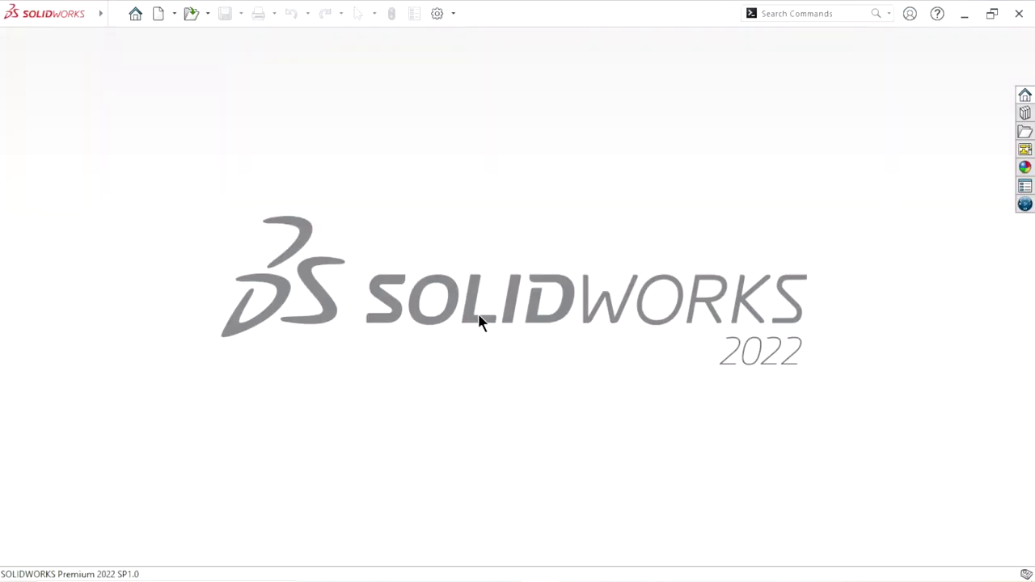
- Create a new assembly and pick Part1 Main body as its first component
left_click(159, 16)
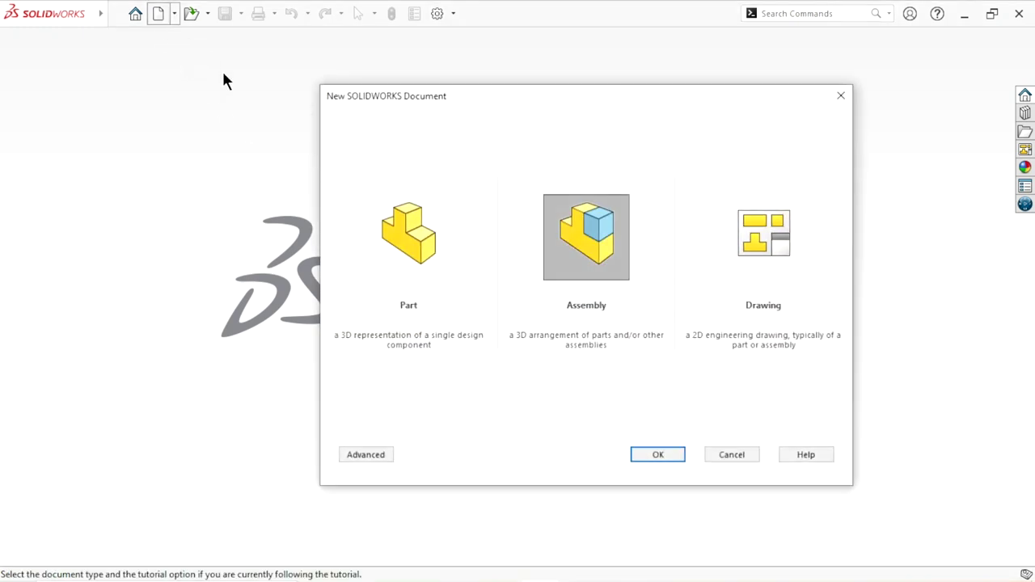
left_click(584, 249)
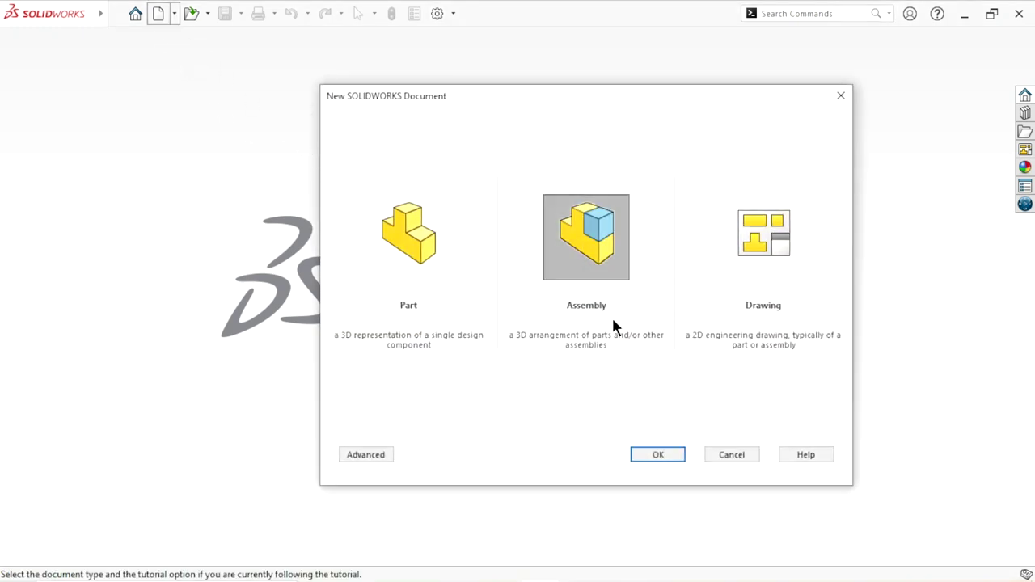
left_click(656, 451)
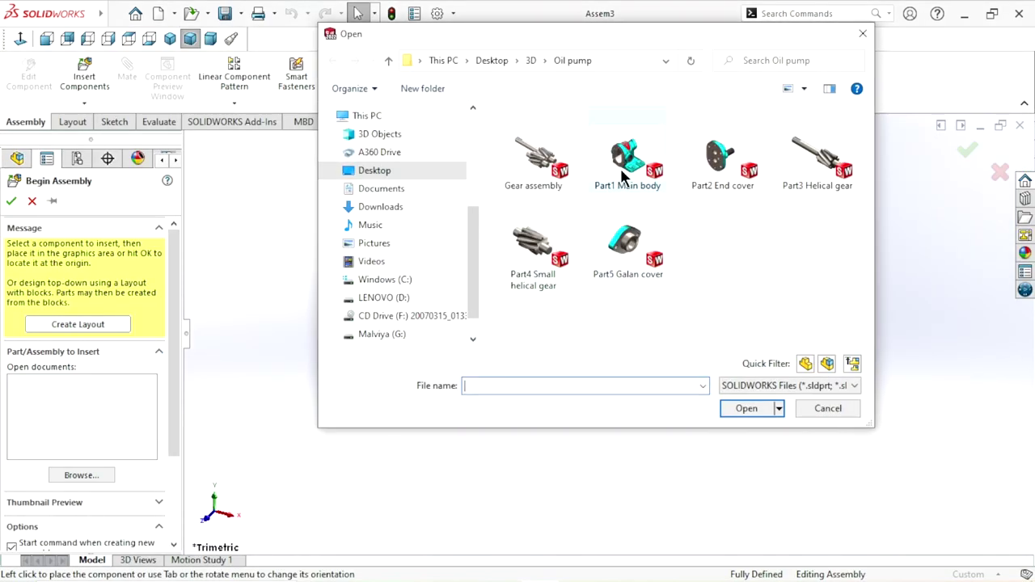
left_click(632, 184)
left_click(745, 410)
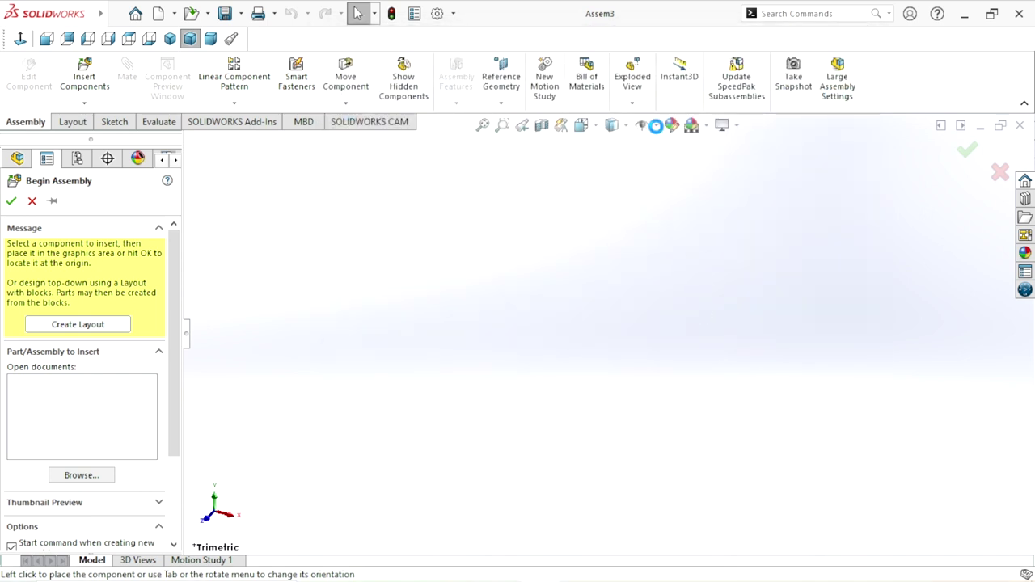
- Show the assembly origin and place Part1 Main body fixed on it
left_click(655, 124)
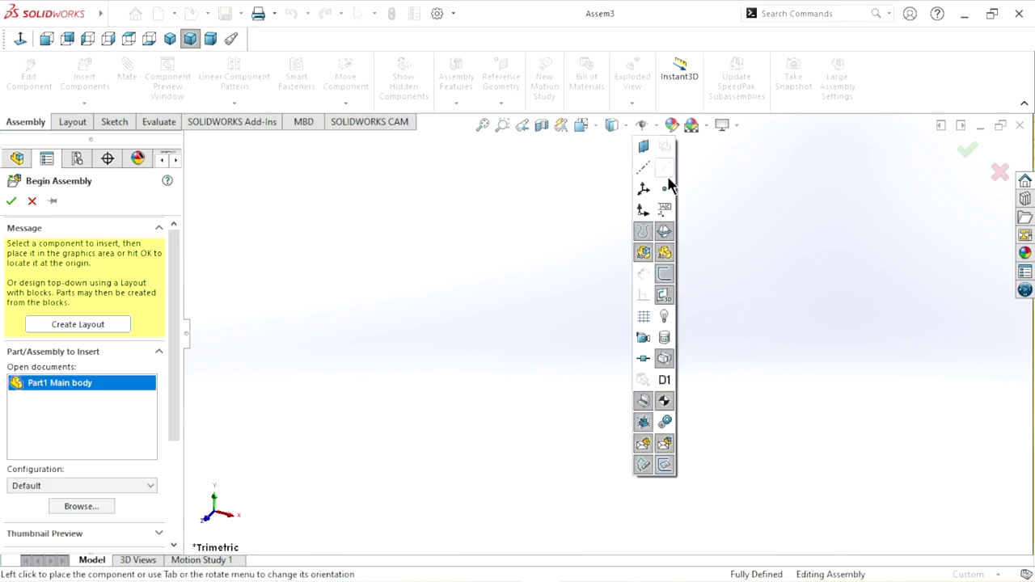
left_click(643, 210)
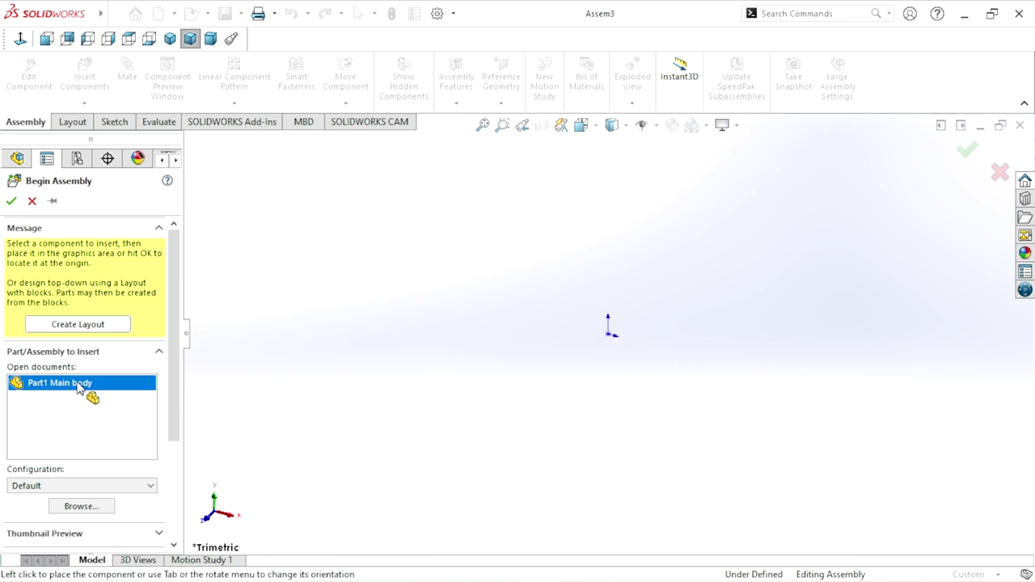
left_click(503, 339)
left_click(585, 332)
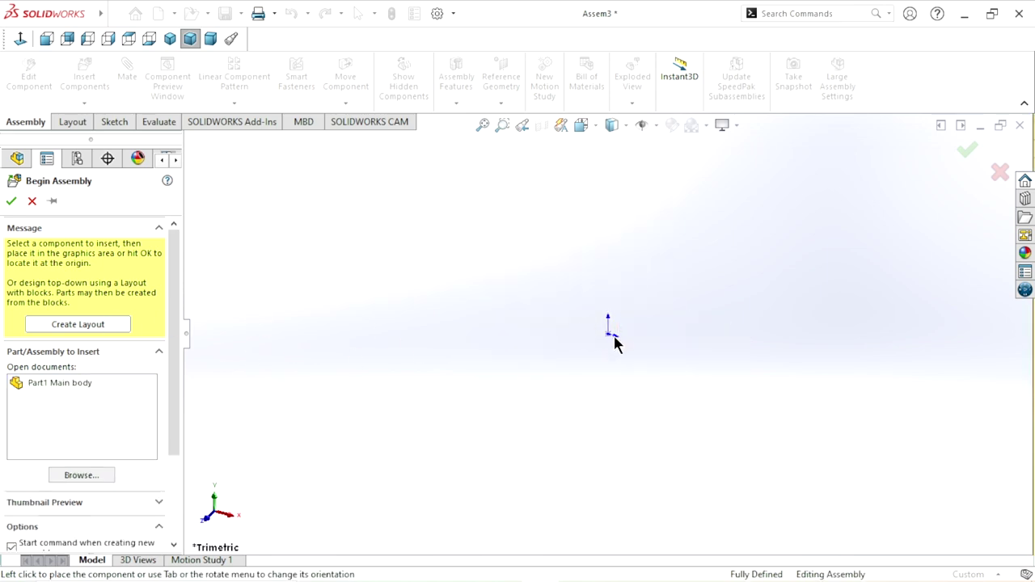
left_click(612, 339)
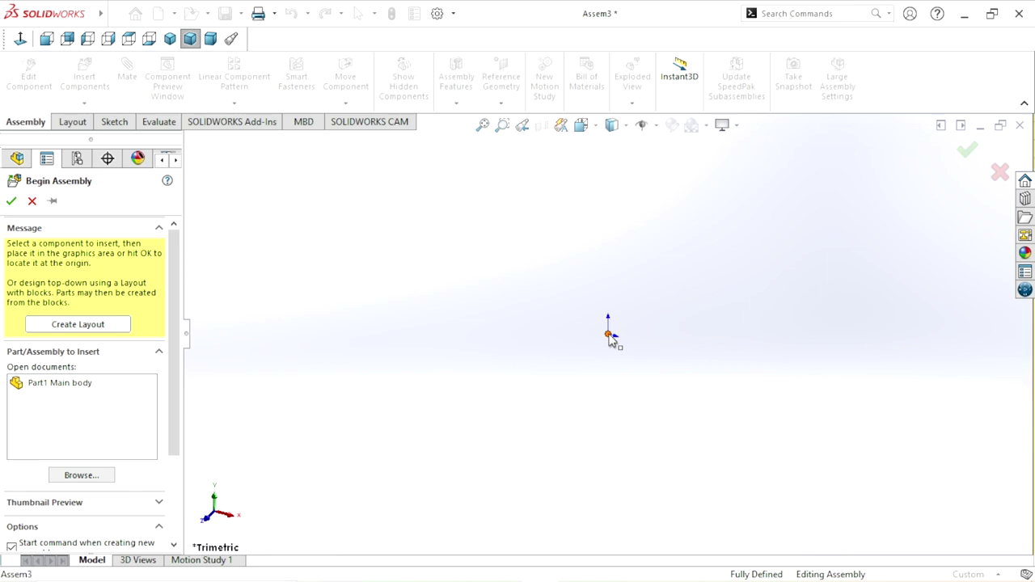
left_click(80, 384)
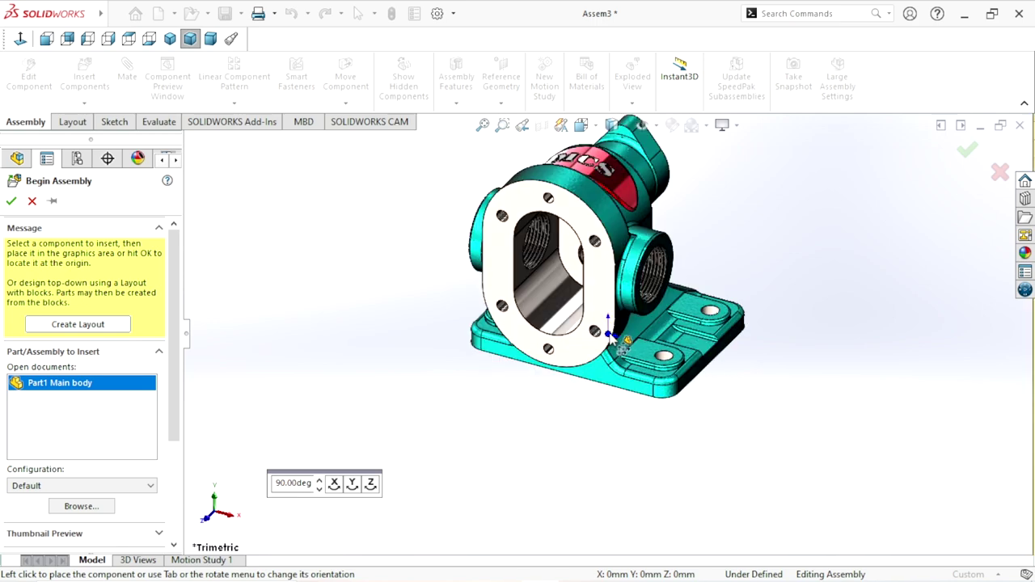
left_click(612, 340)
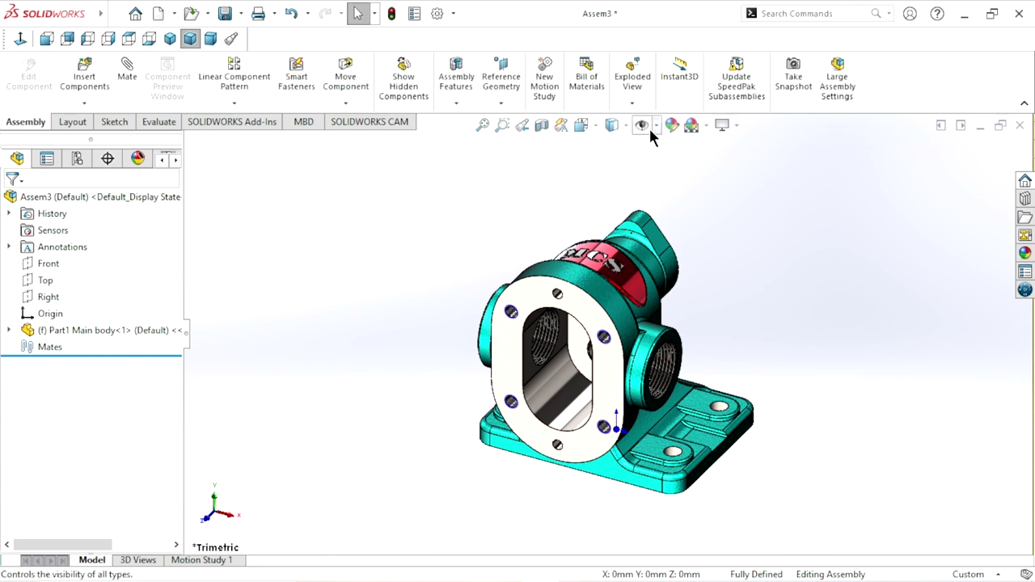
- Hide the origin marker in the view again
left_click(656, 127)
left_click(647, 211)
middle_click_drag(481, 256, 644, 304)
scroll(645, 303, "down", 3)
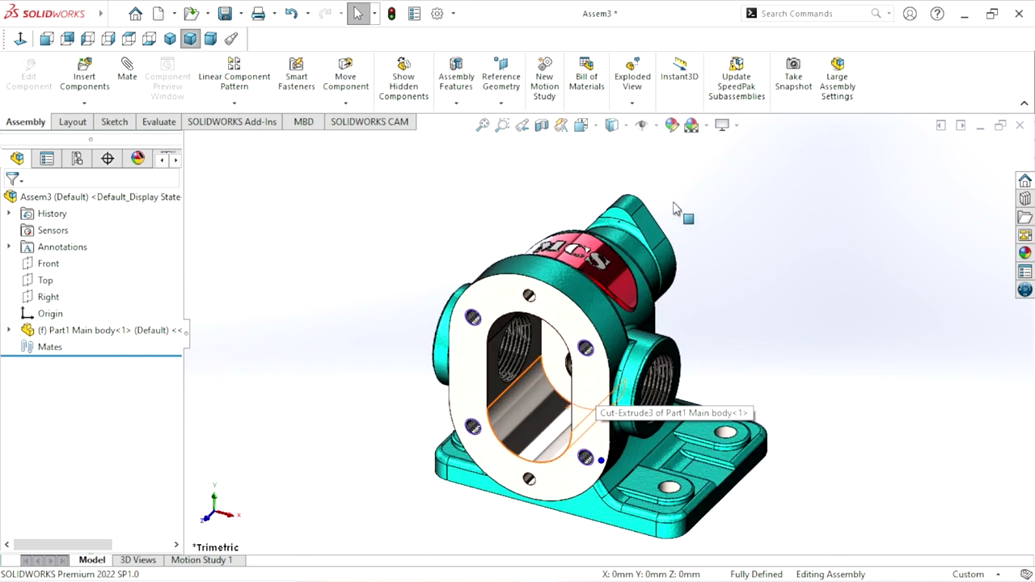
- Apply the Plain White scene as the background
left_click(654, 125)
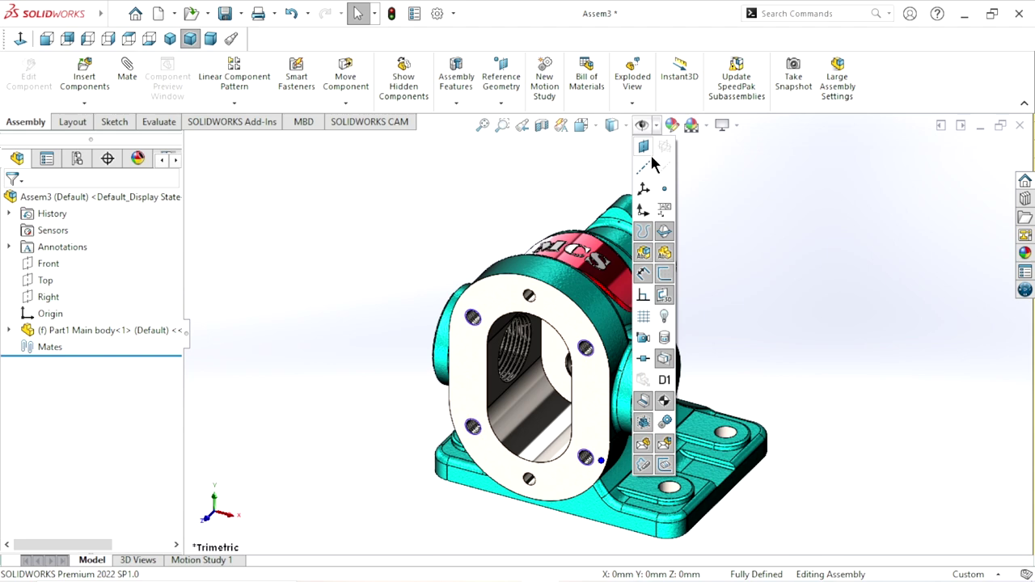
left_click(708, 127)
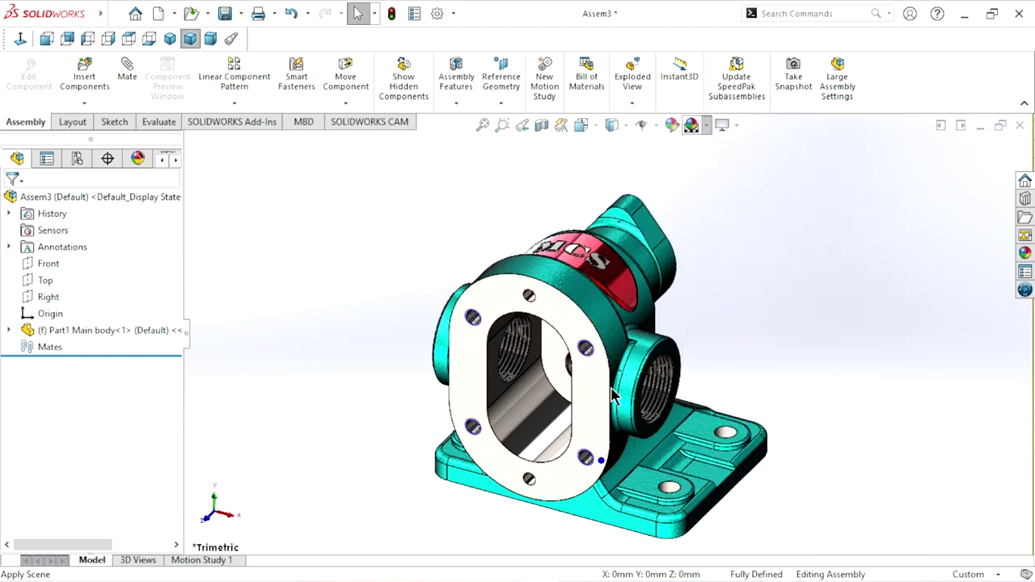
scroll(550, 380, "up", 3)
scroll(583, 352, "down", 2)
scroll(583, 353, "down", 2)
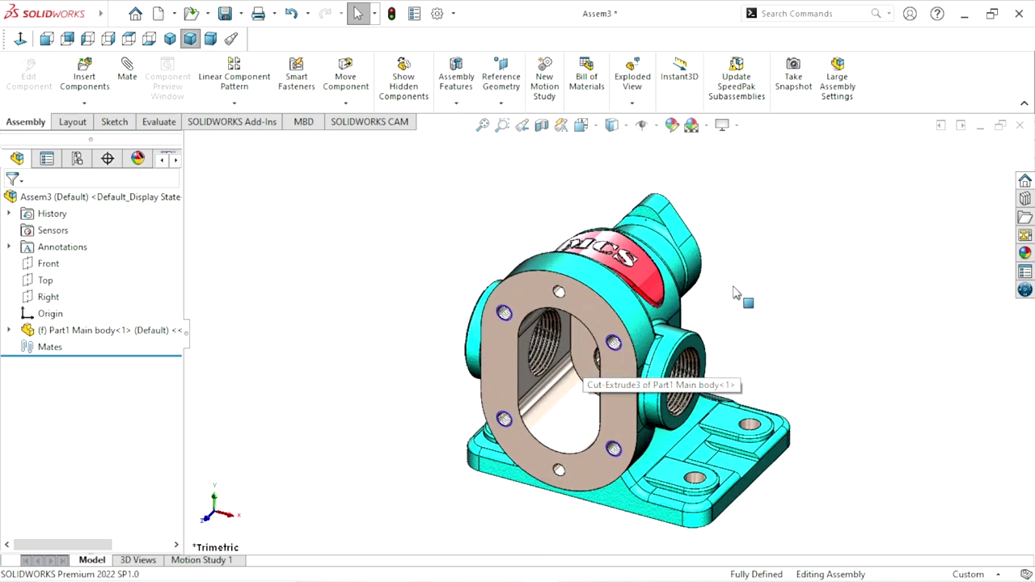
left_click(103, 81)
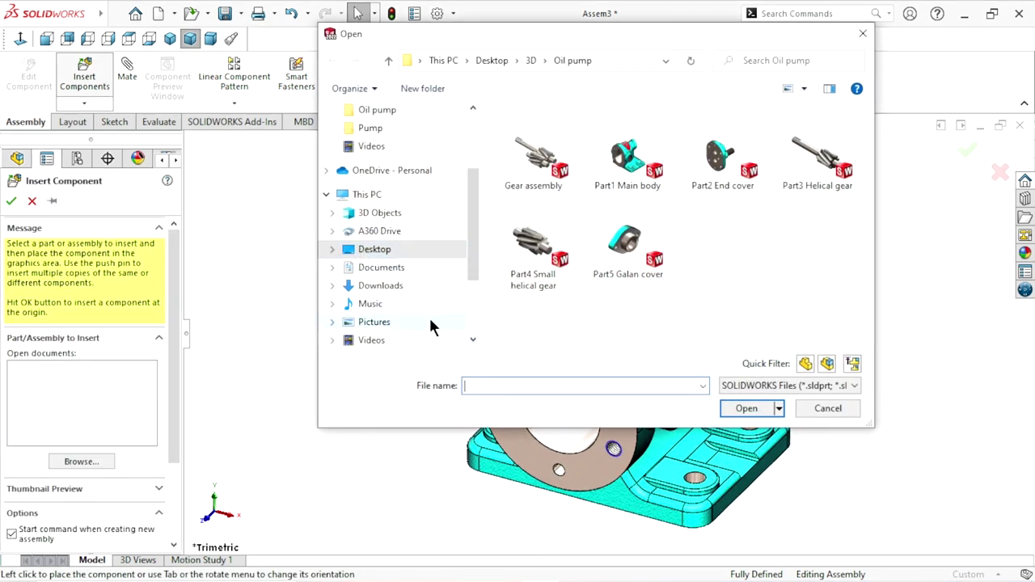
- Insert Part3 Helical gear and Part4 Small helical gear beside the main body
left_click(819, 165)
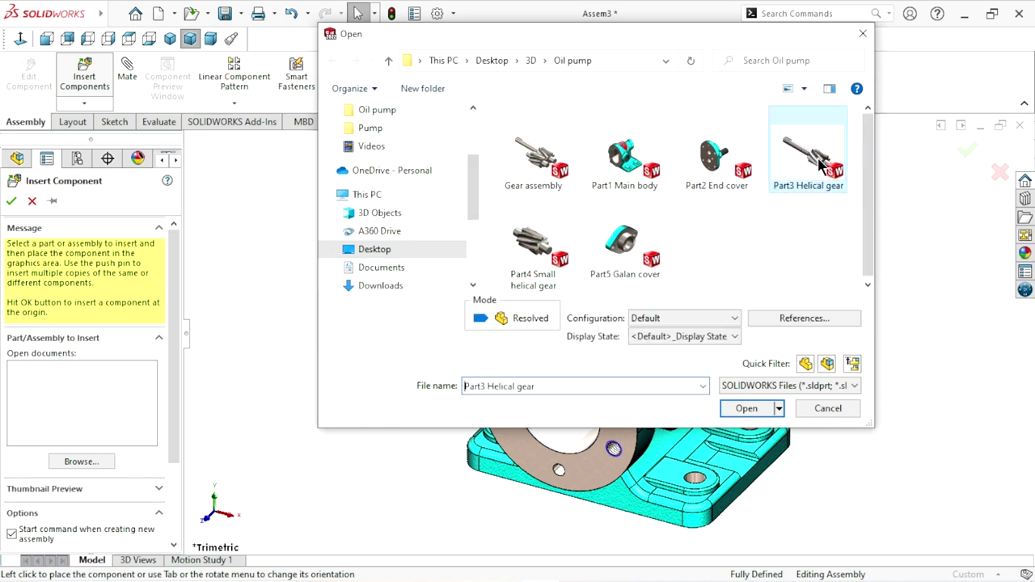
left_click(546, 253, "ctrl")
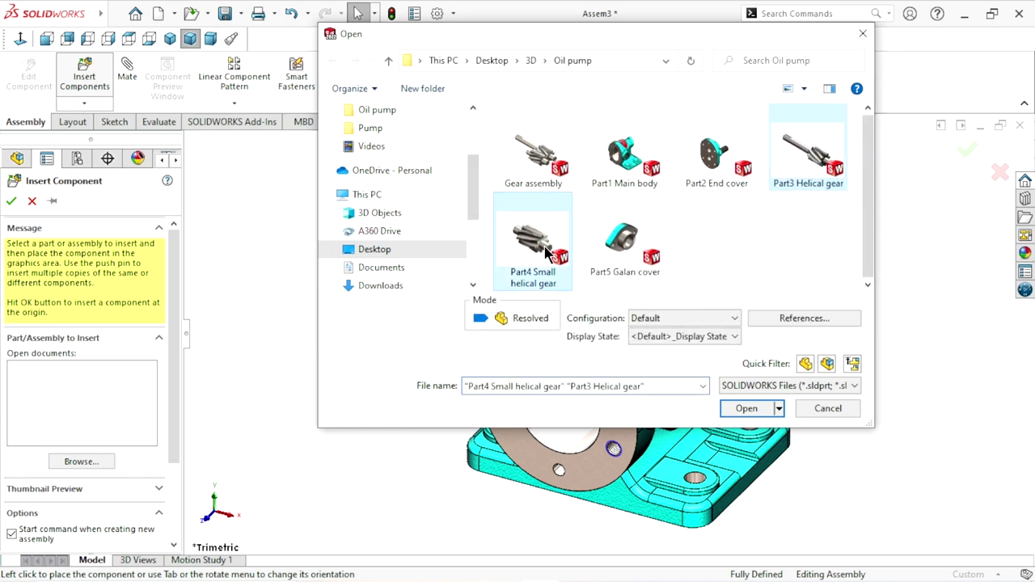
left_click(727, 408)
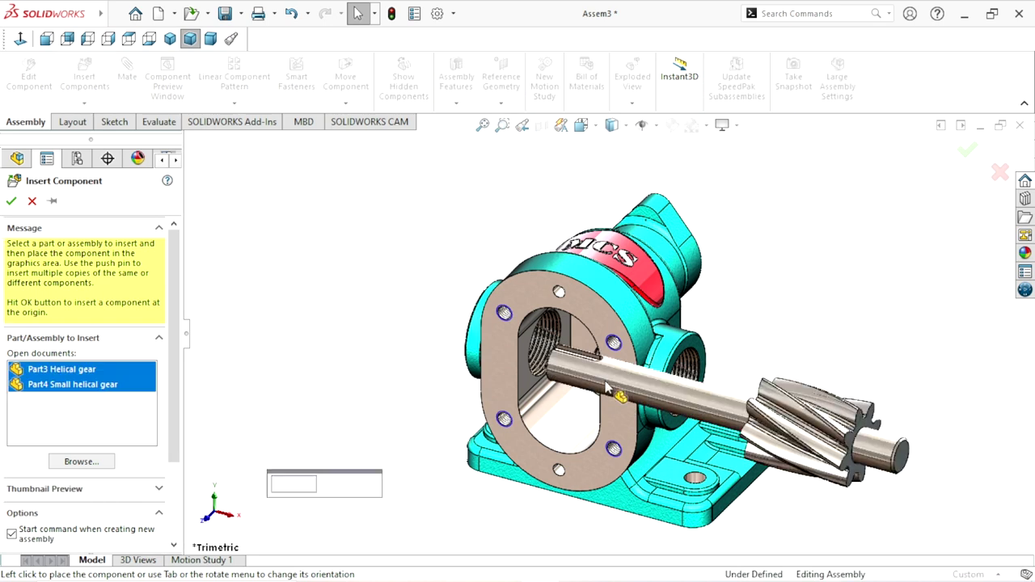
scroll(606, 388, "down", 3)
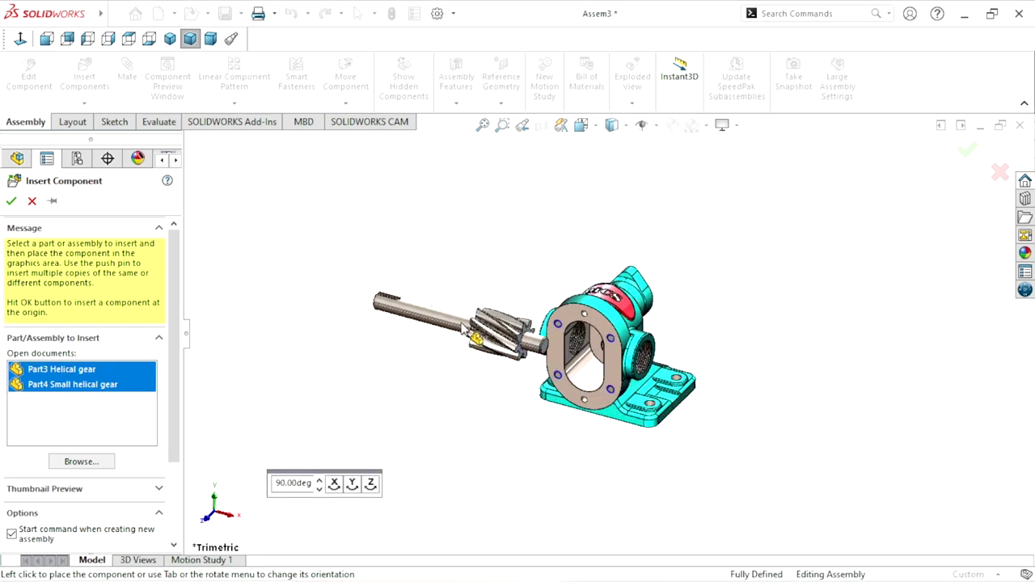
left_click(461, 324)
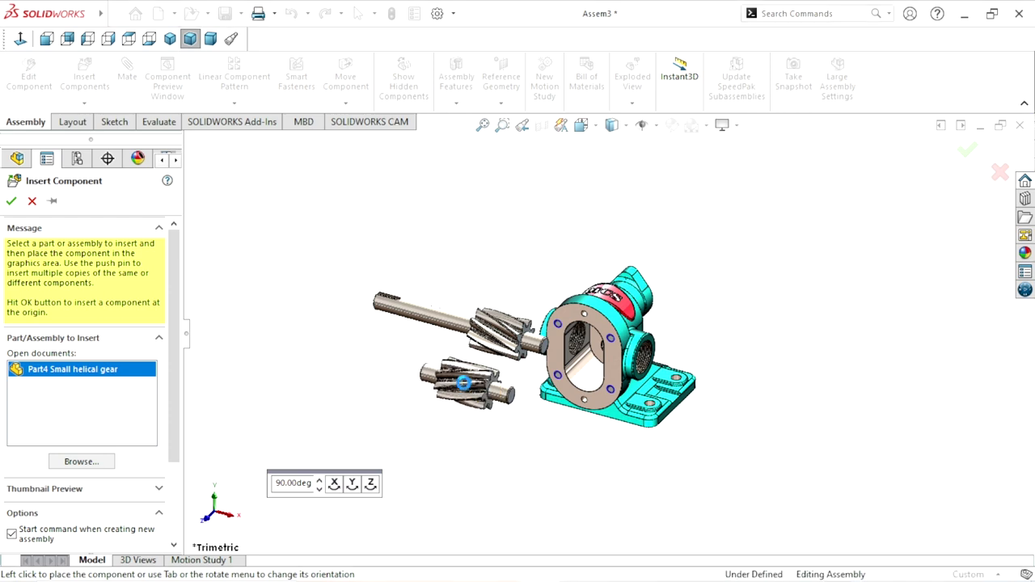
left_click(465, 356)
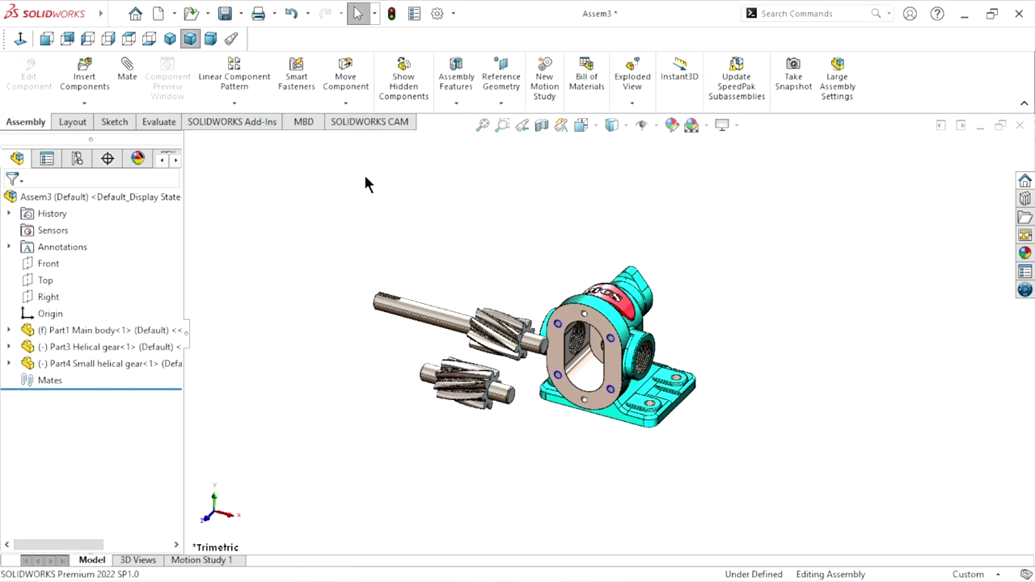
- Rotate both helical gears to new orientations
left_click(358, 105)
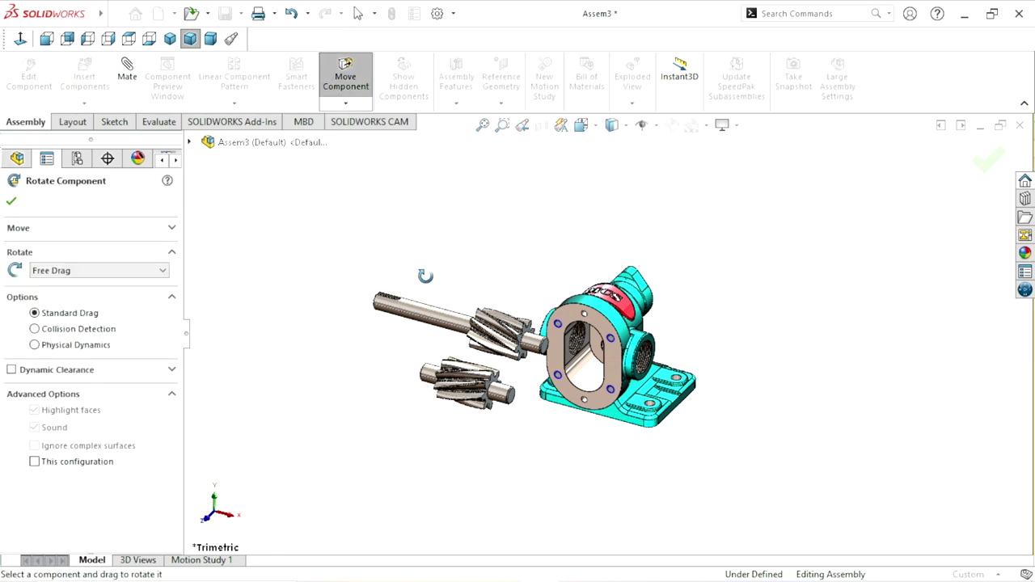
mouse_move(385, 314)
left_mouse_down()
mouse_move(445, 311)
mouse_move(450, 268)
mouse_move(458, 292)
mouse_move(335, 299)
mouse_move(309, 348)
mouse_move(312, 358)
mouse_move(341, 358)
left_mouse_up()
mouse_move(425, 388)
left_mouse_down()
mouse_move(381, 439)
mouse_move(388, 462)
mouse_move(369, 450)
left_mouse_up()
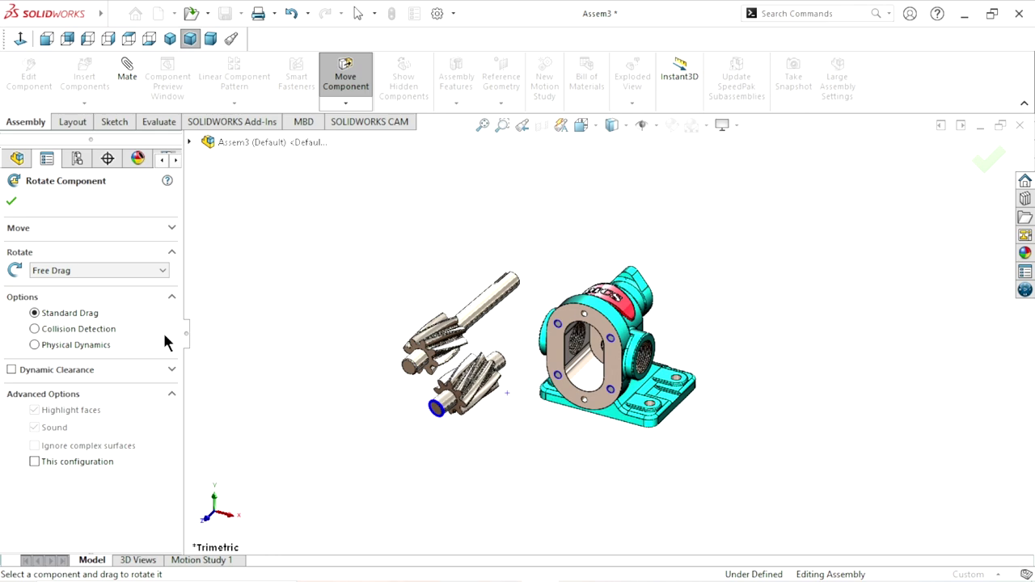
left_click(11, 201)
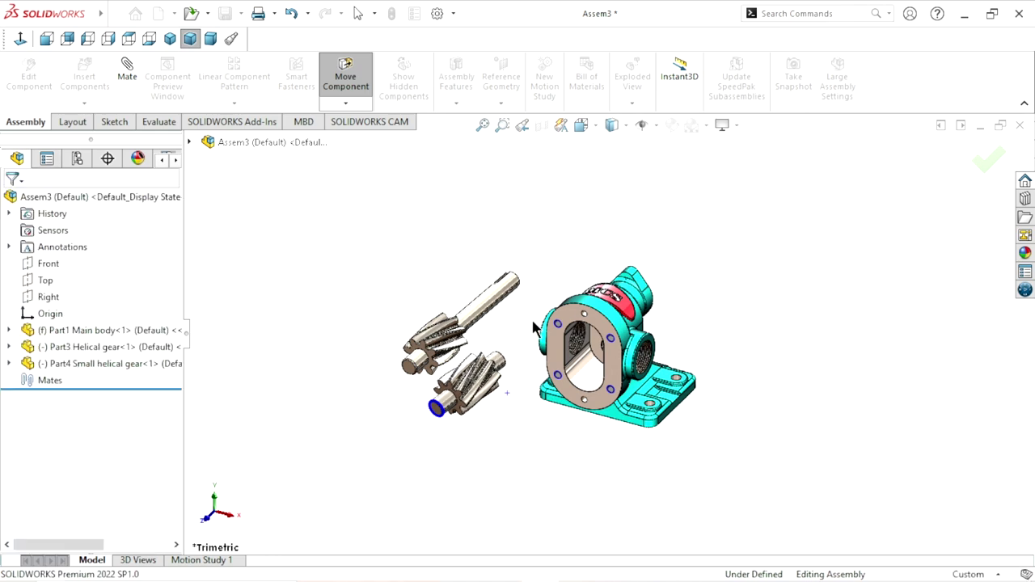
- Make the large gear's shaft concentric with the main body's bore
left_click(488, 311)
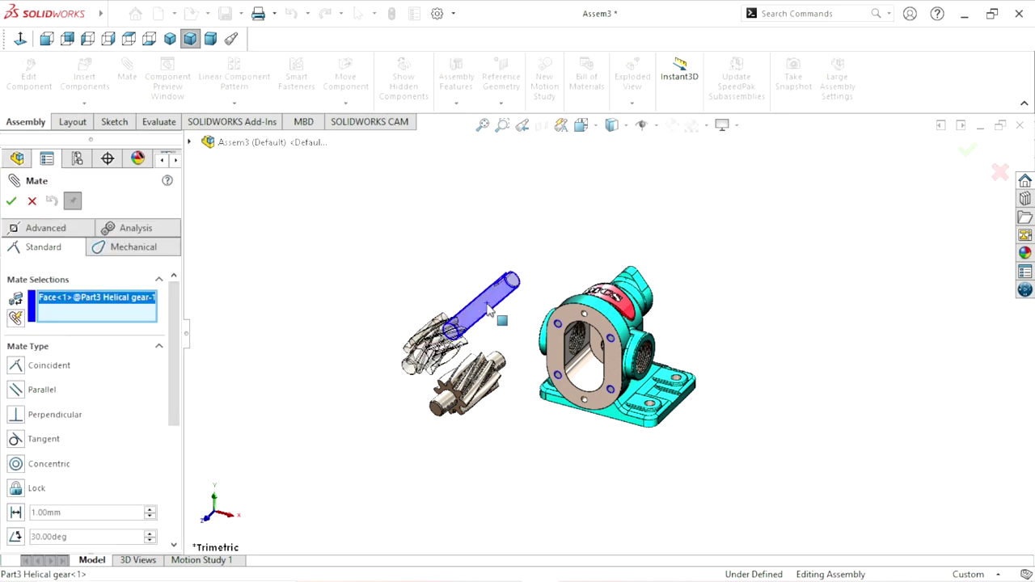
middle_click_drag(577, 368, 619, 361)
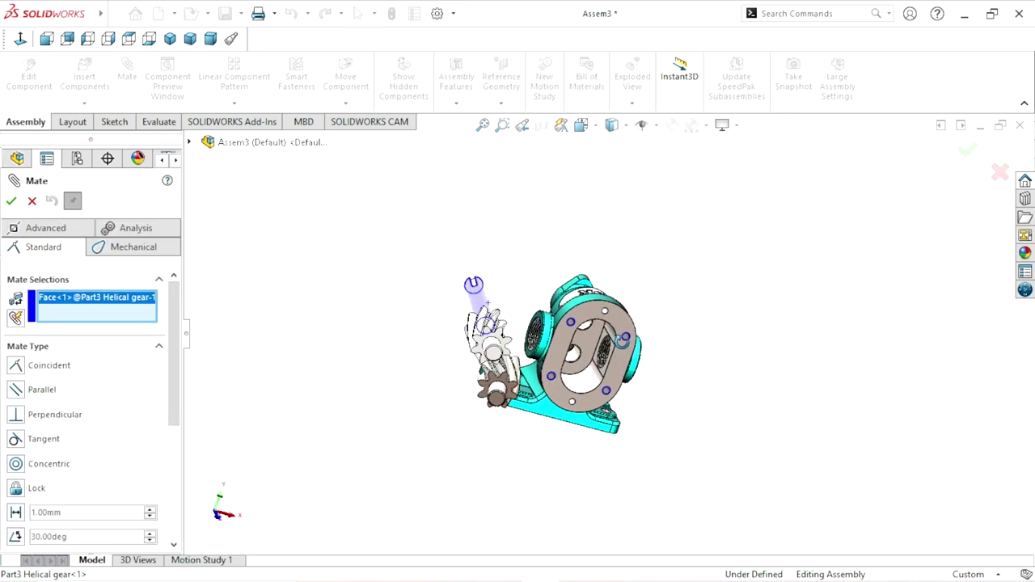
scroll(617, 358, "down", 2)
scroll(566, 353, "down", 2)
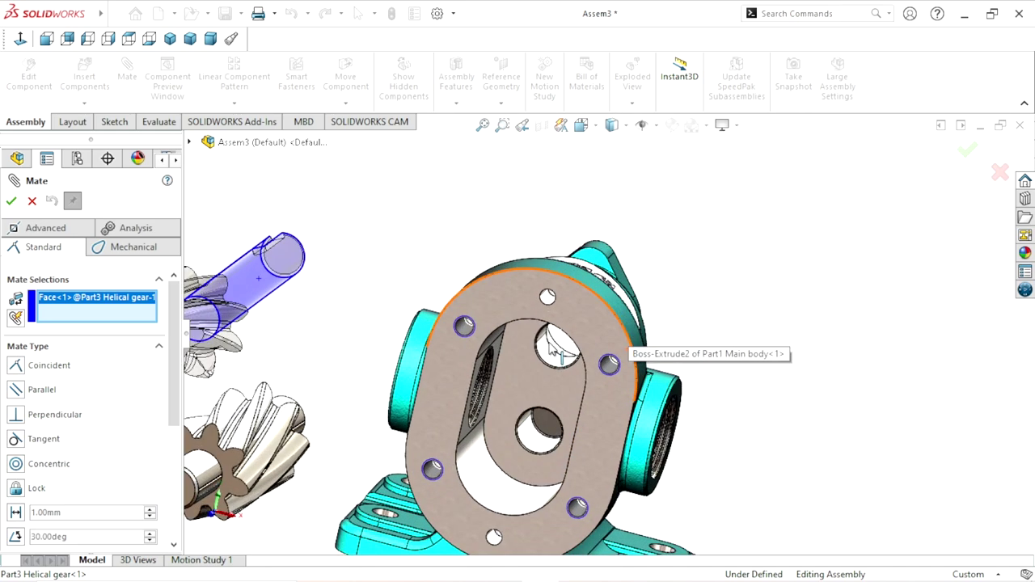
left_click(547, 350)
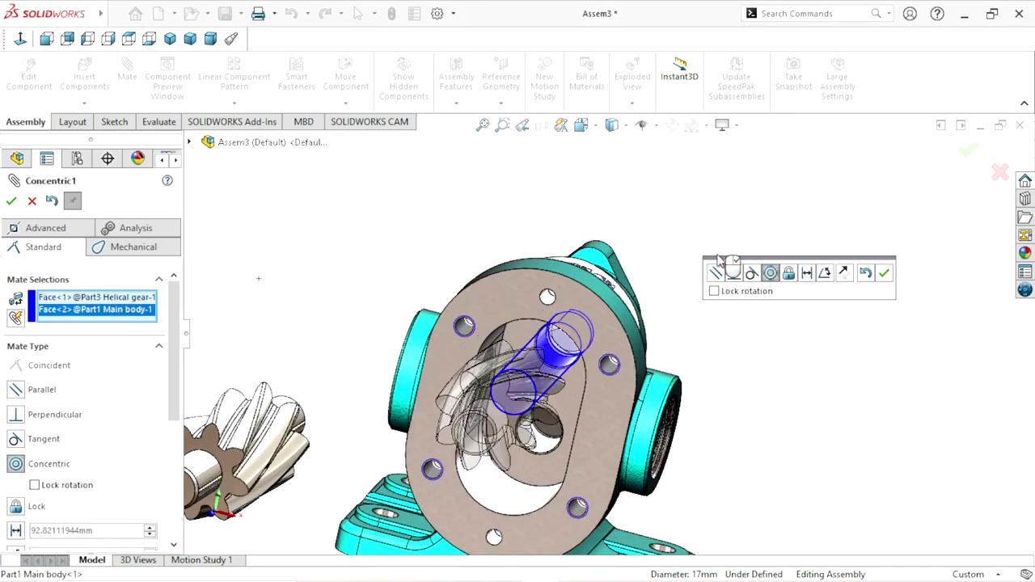
left_click(884, 273)
- Mate the large gear's end face coincident with the main body face
scroll(599, 356, "up", 4)
scroll(594, 352, "down", 4)
middle_click_drag(669, 309, 577, 301)
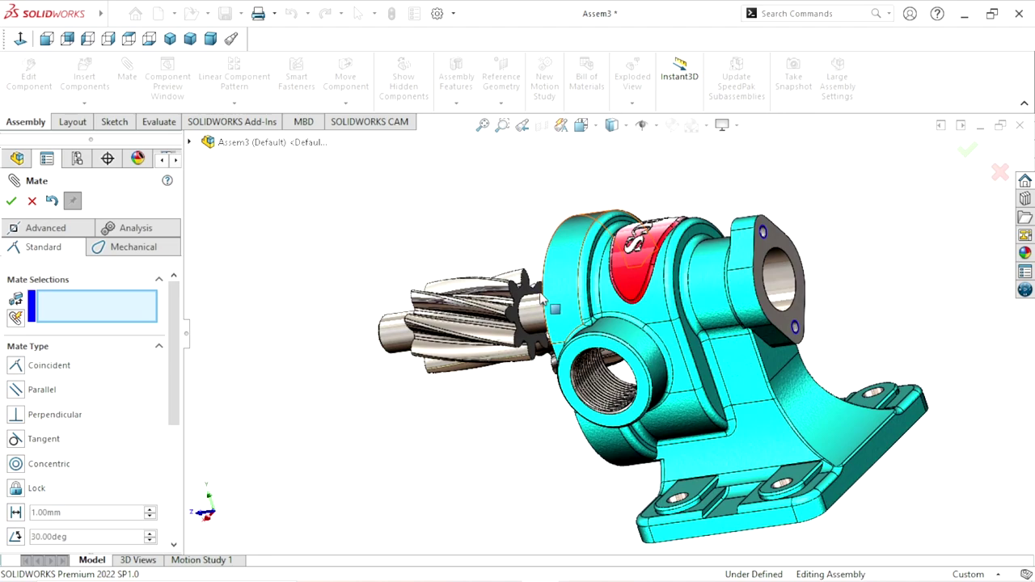
scroll(527, 306, "down", 3)
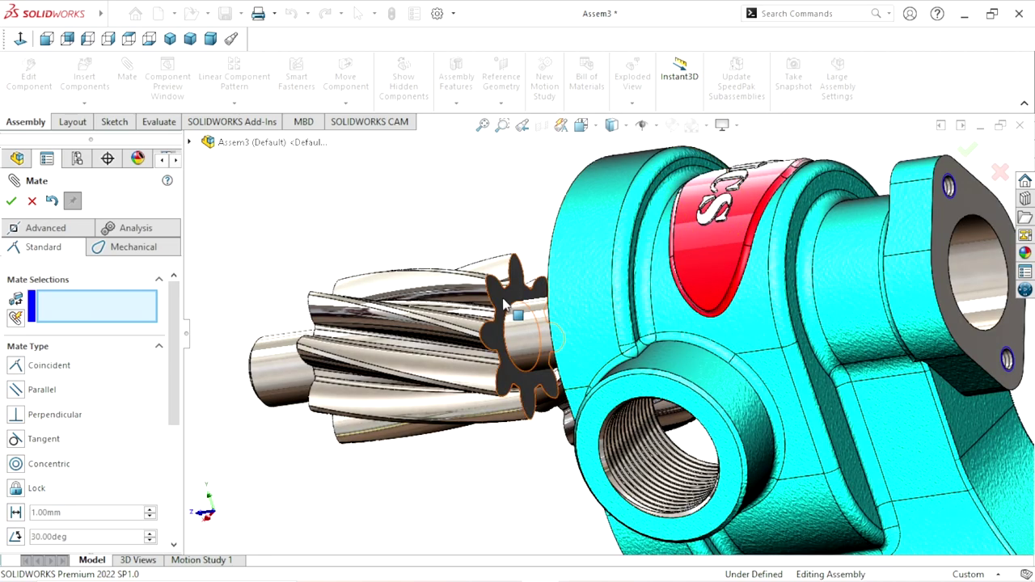
left_click(506, 306)
scroll(506, 306, "up", 5)
middle_click_drag(429, 334, 664, 336)
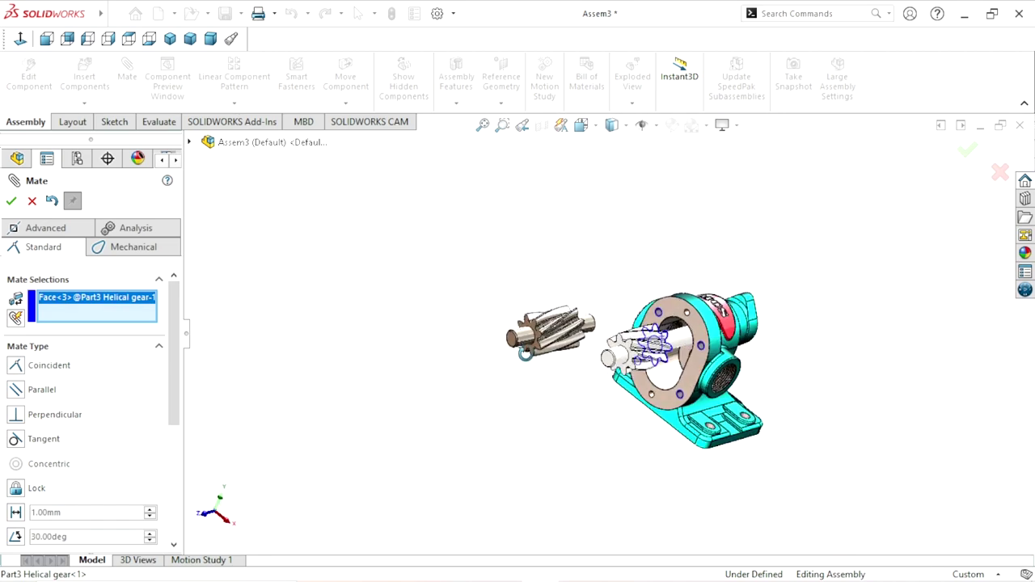
scroll(663, 334, "down", 5)
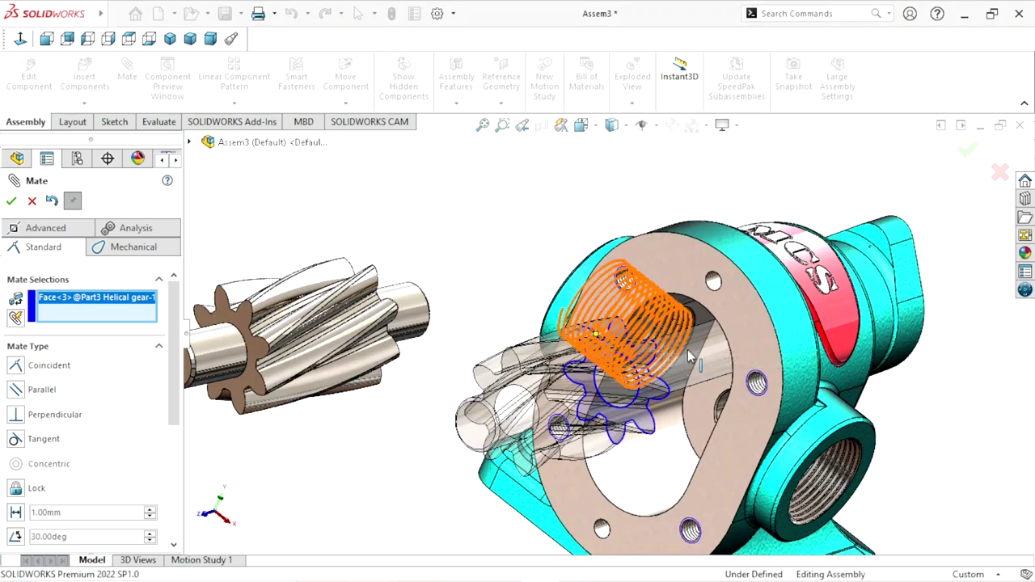
middle_click_drag(503, 334, 519, 309)
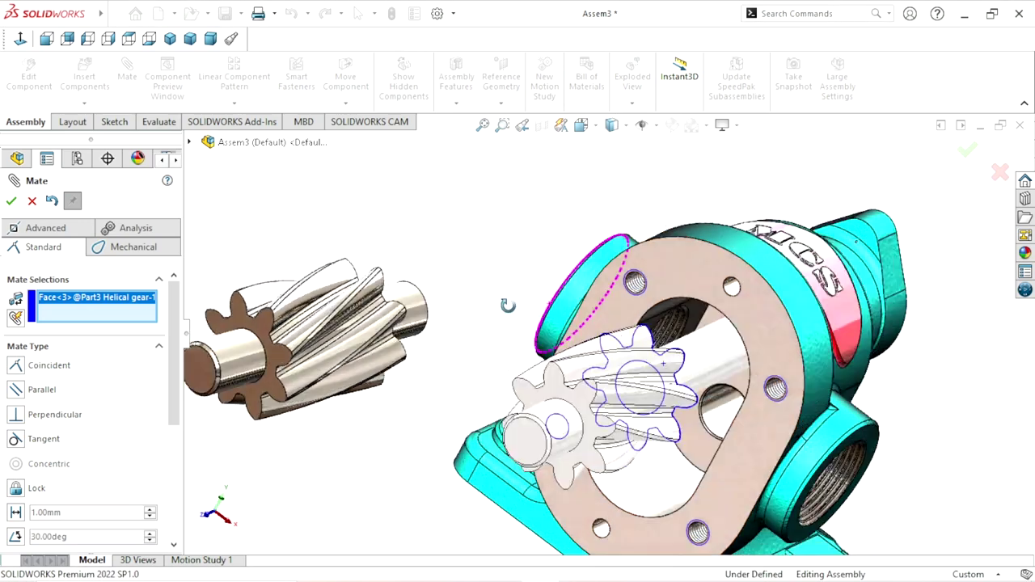
left_click(759, 392)
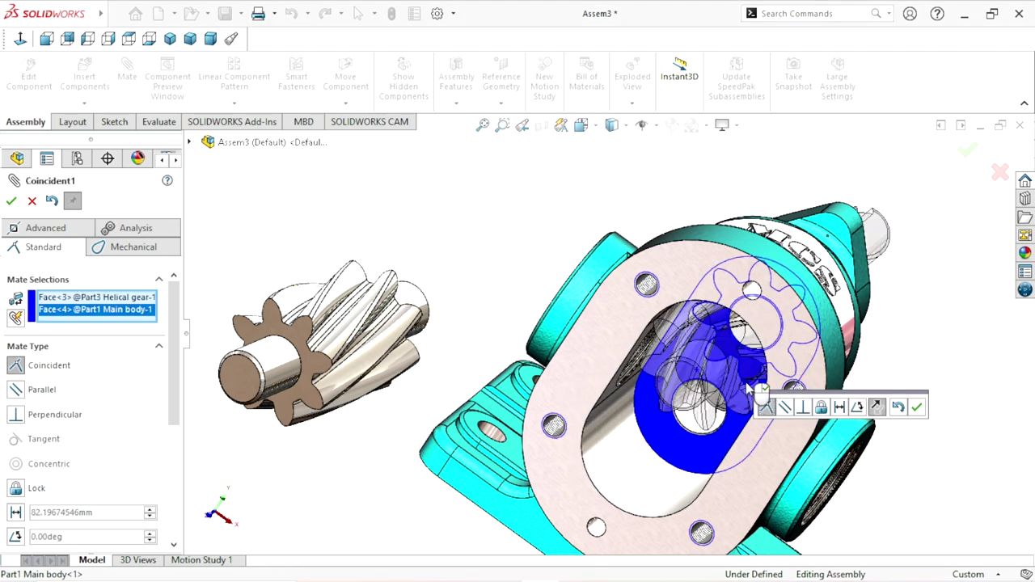
left_click(917, 407)
scroll(702, 374, "up", 3)
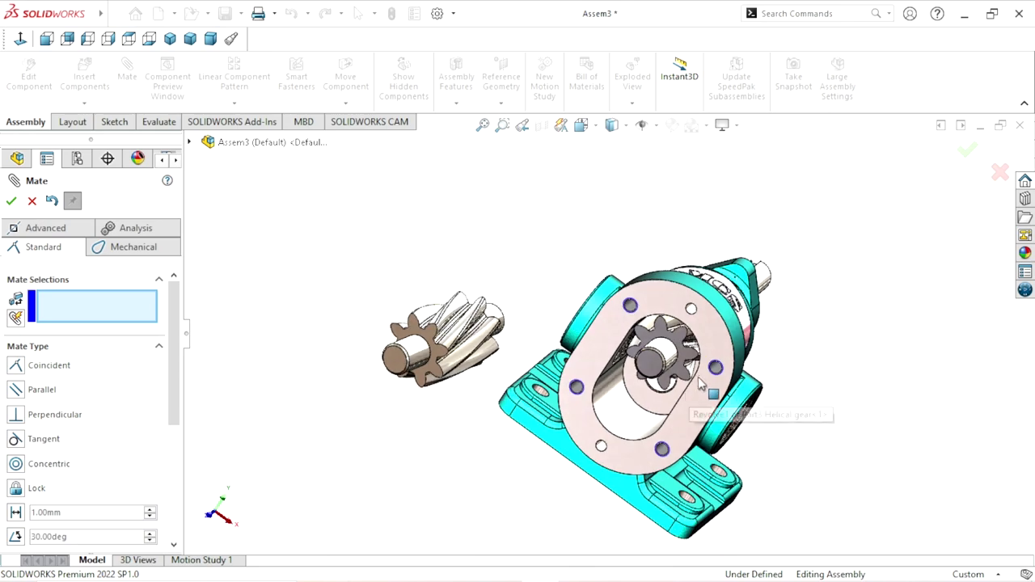
middle_click_drag(703, 373, 652, 356)
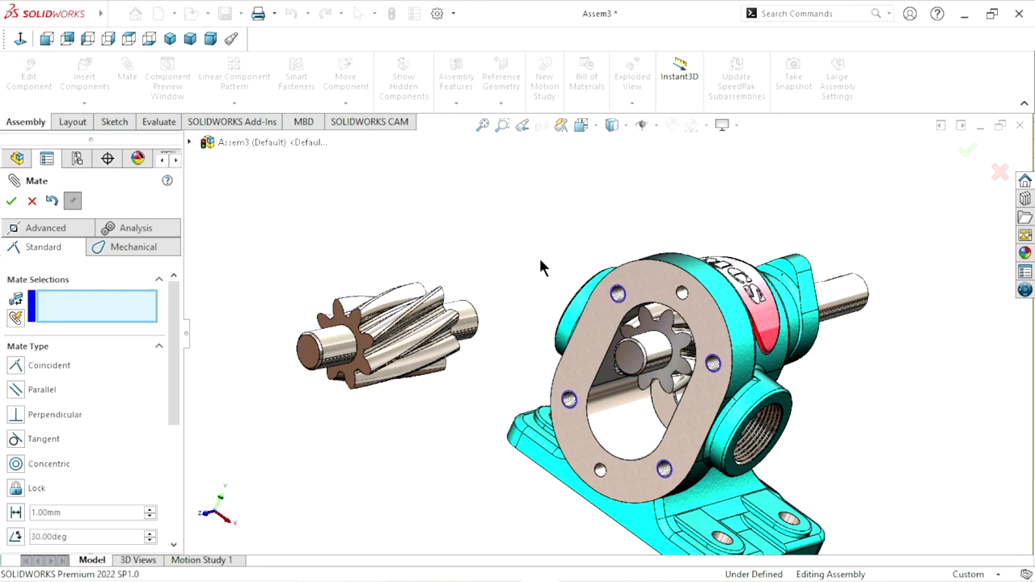
- Make the small gear's shaft concentric with the body's second bore
left_click(466, 330)
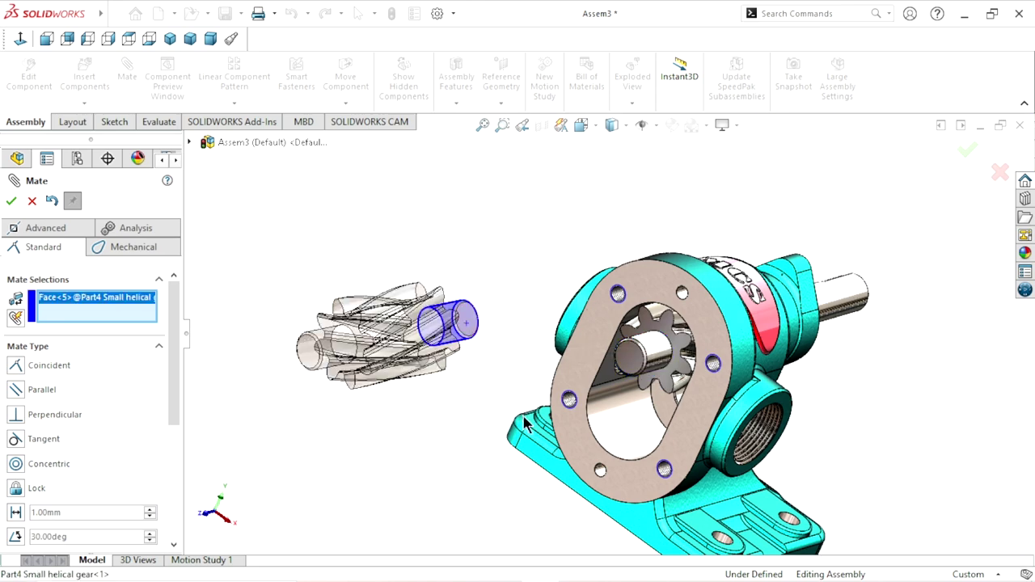
middle_click_drag(612, 409, 659, 423)
scroll(648, 404, "down", 5)
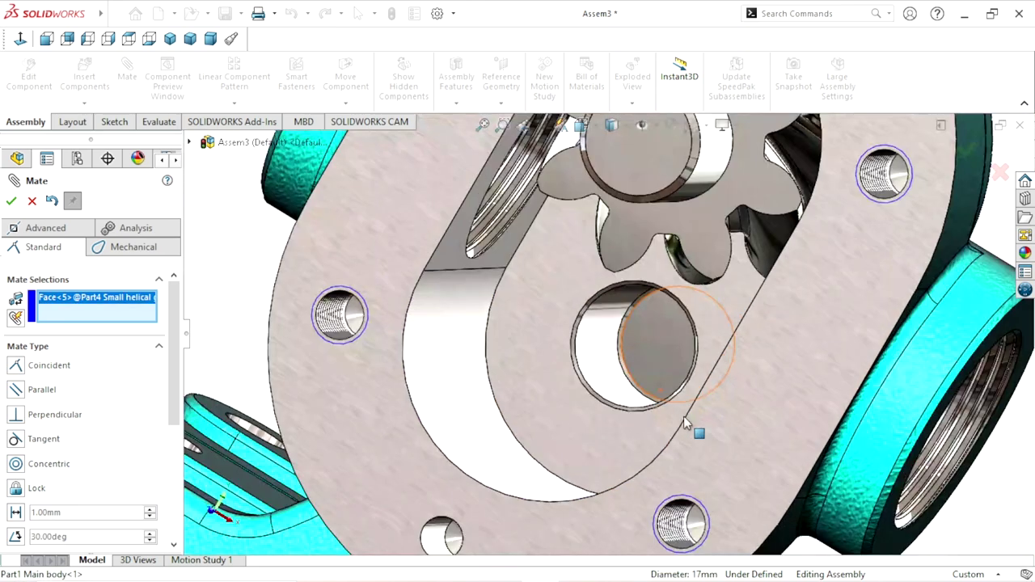
left_click(595, 353)
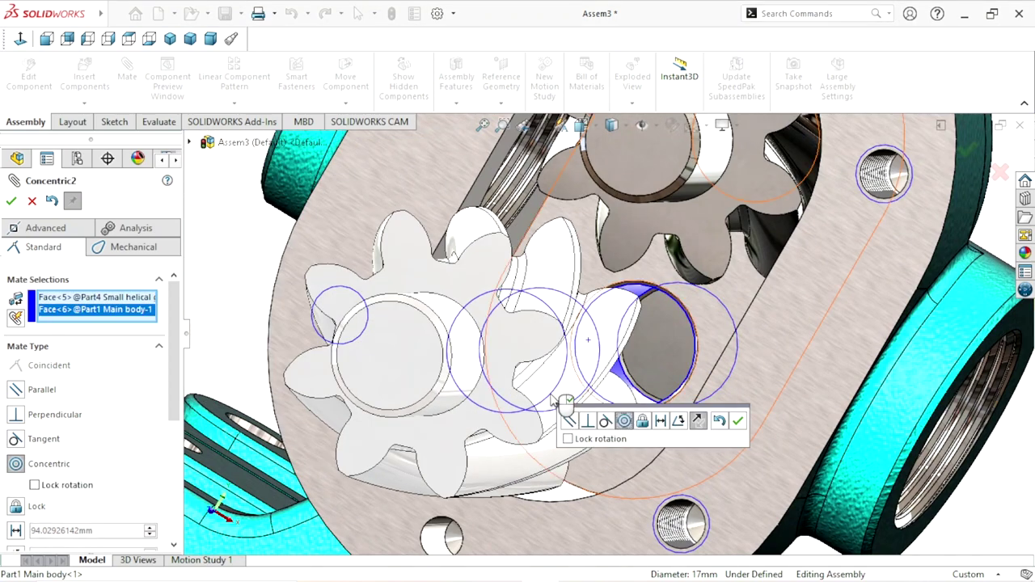
left_click(738, 423)
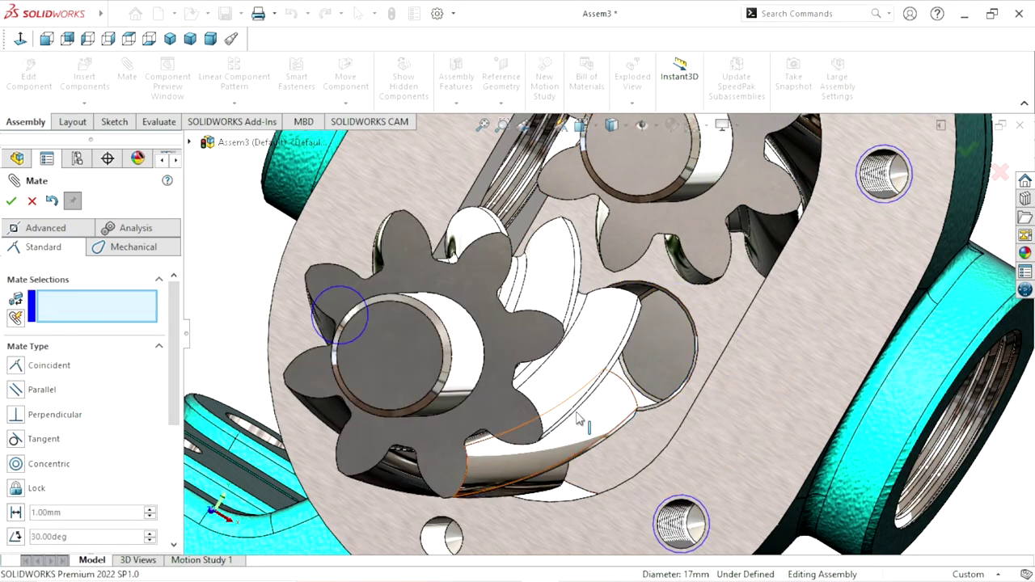
- Mate the small gear's end face coincident with the main body face
left_click(714, 307)
scroll(713, 308, "up", 3)
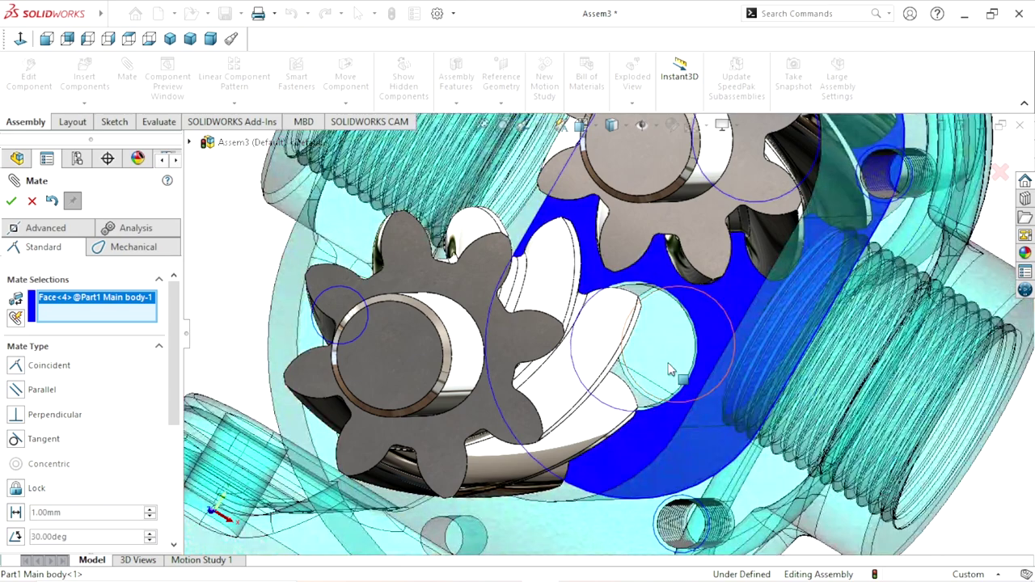
scroll(695, 364, "up", 3)
middle_click_drag(693, 373, 597, 314)
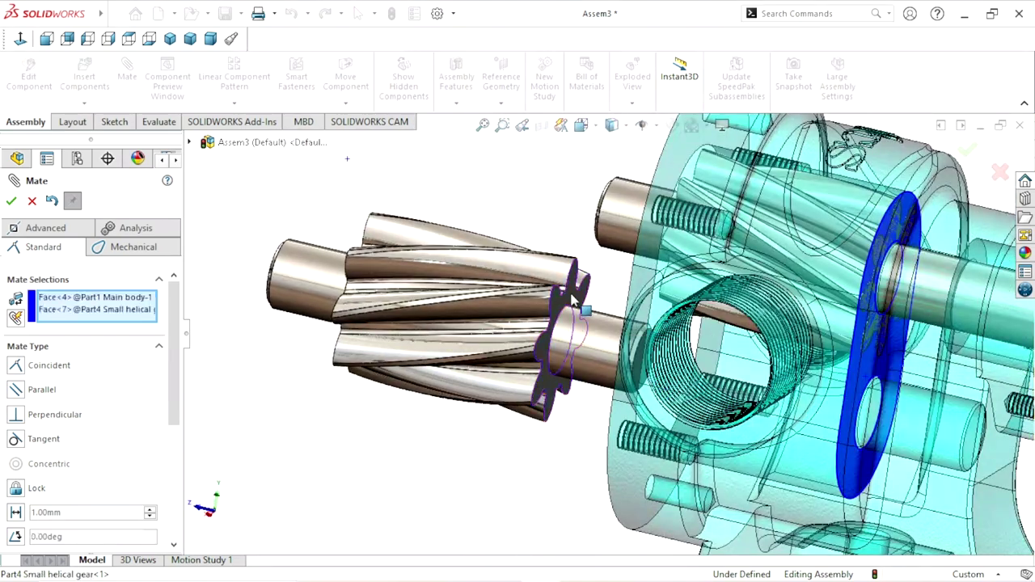
left_click(570, 309)
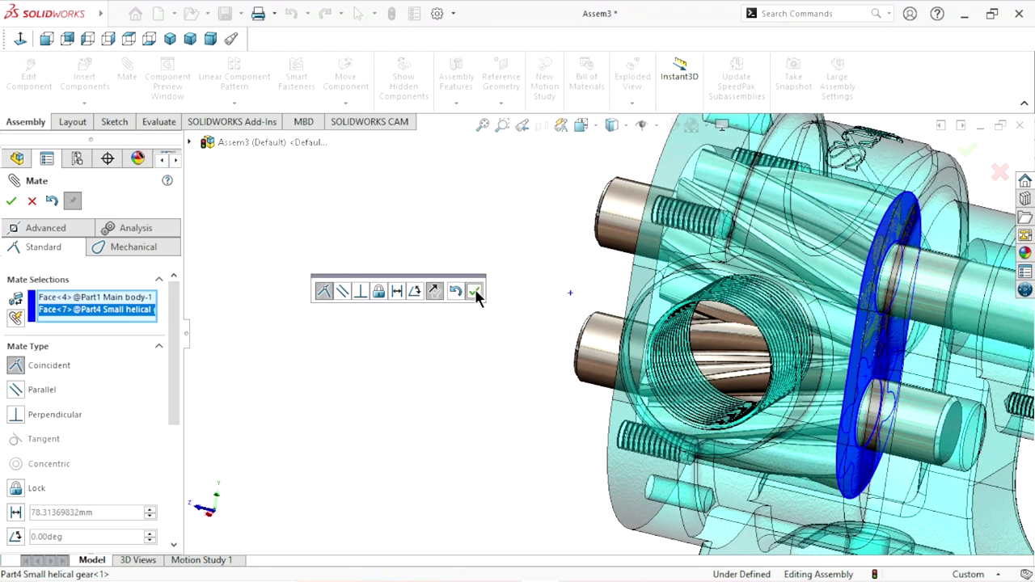
left_click(474, 292)
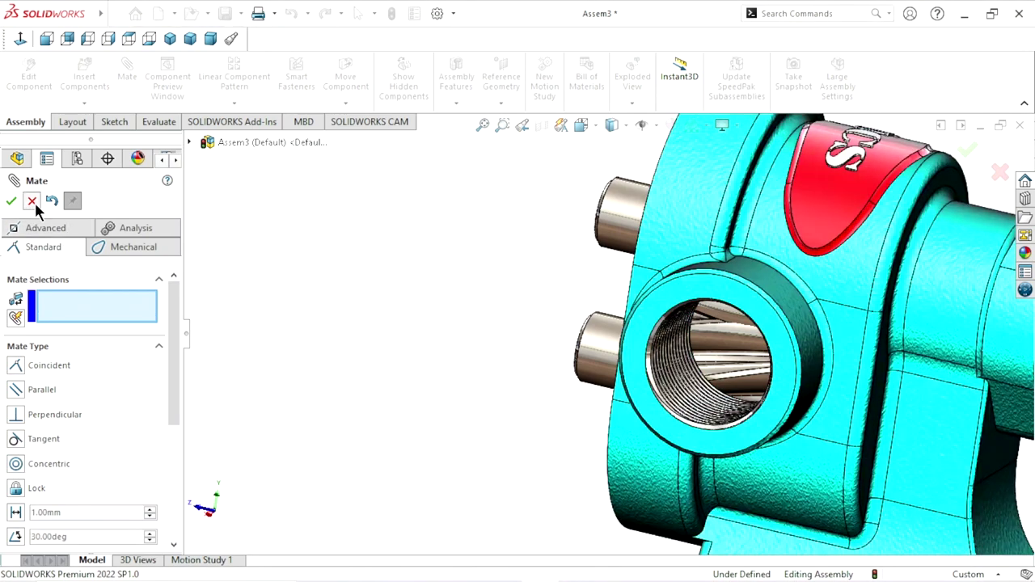
key("Escape")
- Select the main body and view the pump normal to its front face
middle_click_drag(421, 291, 473, 309)
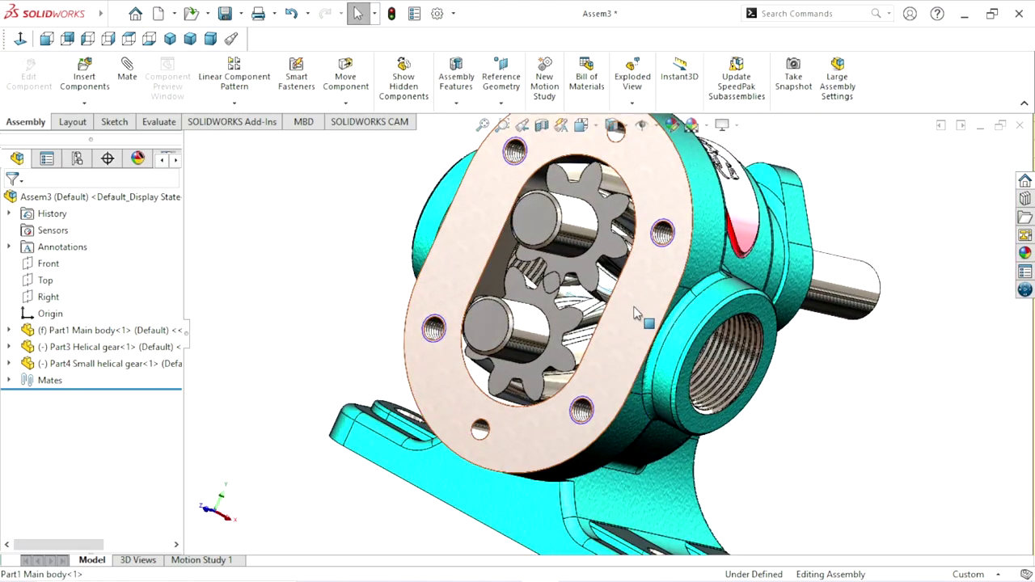
left_click(473, 311)
left_click(256, 161)
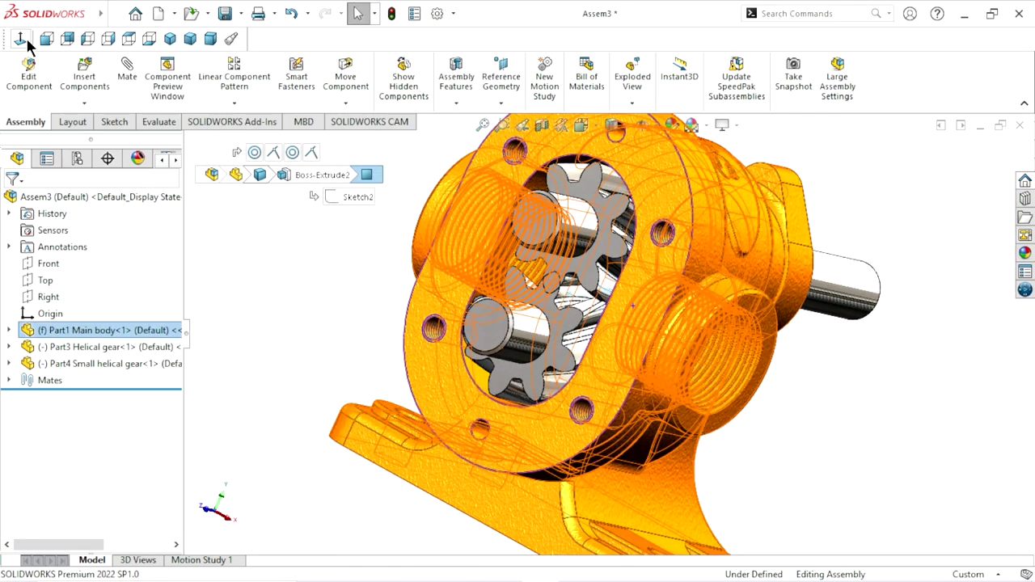
left_click(23, 41)
left_click(323, 277)
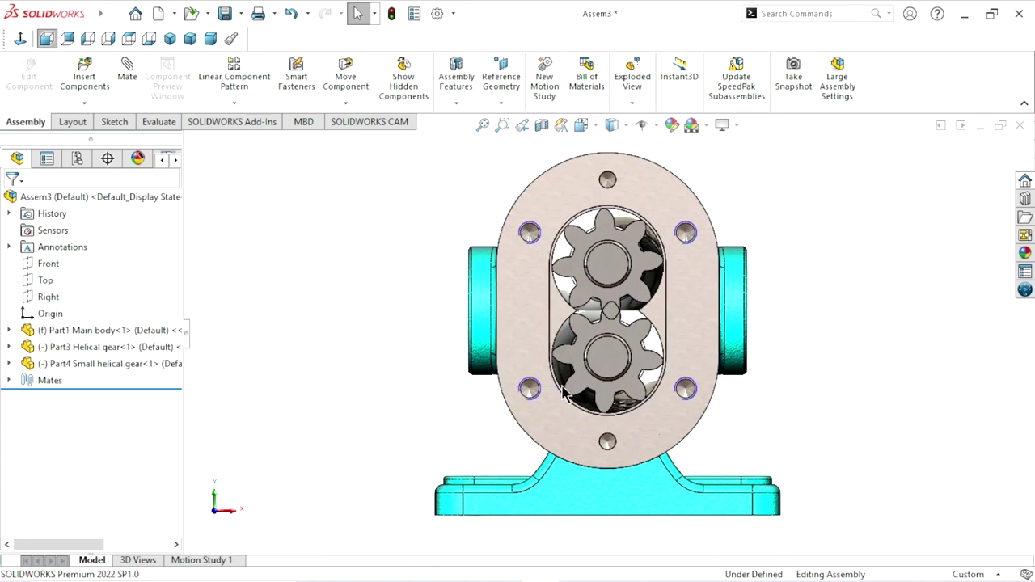
- Rotate the upper gear about its axis to align its teeth
scroll(623, 319, "down", 5)
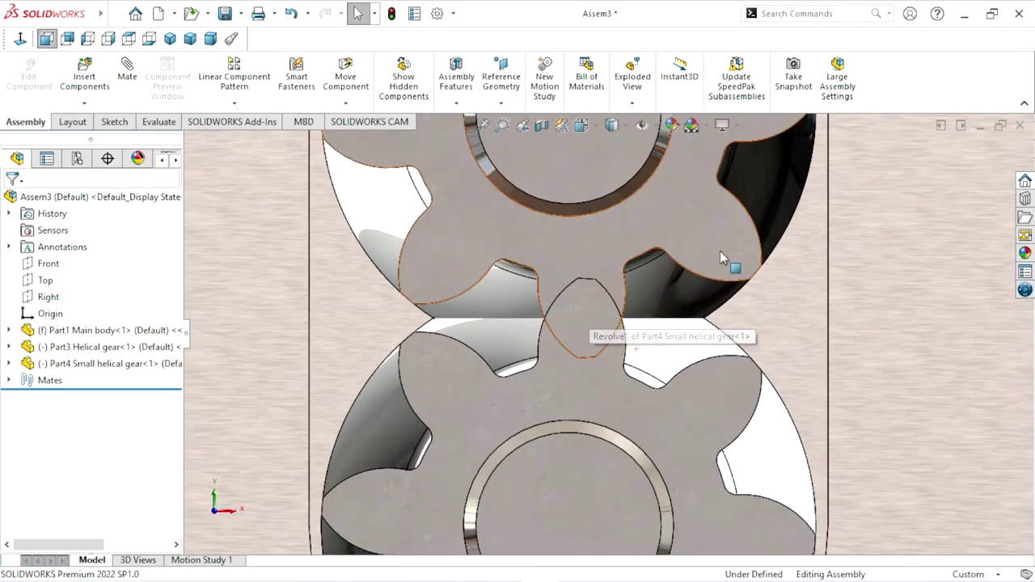
left_click(700, 293)
mouse_move(700, 293)
left_mouse_down()
mouse_move(534, 316)
mouse_move(588, 315)
left_mouse_up()
scroll(588, 316, "down", 2)
scroll(588, 315, "down", 2)
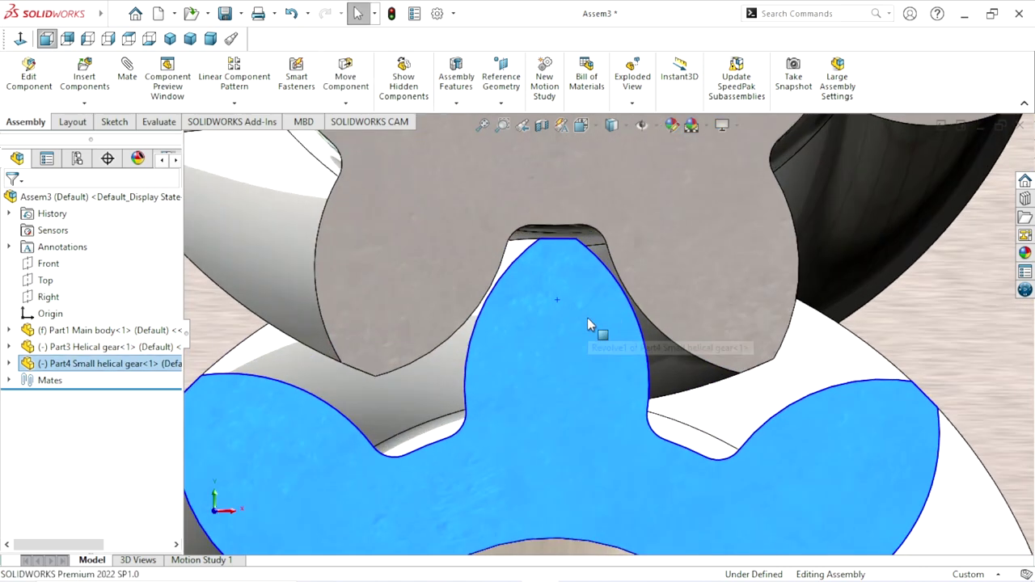
- Rotate the small gear so its teeth interlock without overlapping
left_click(948, 335)
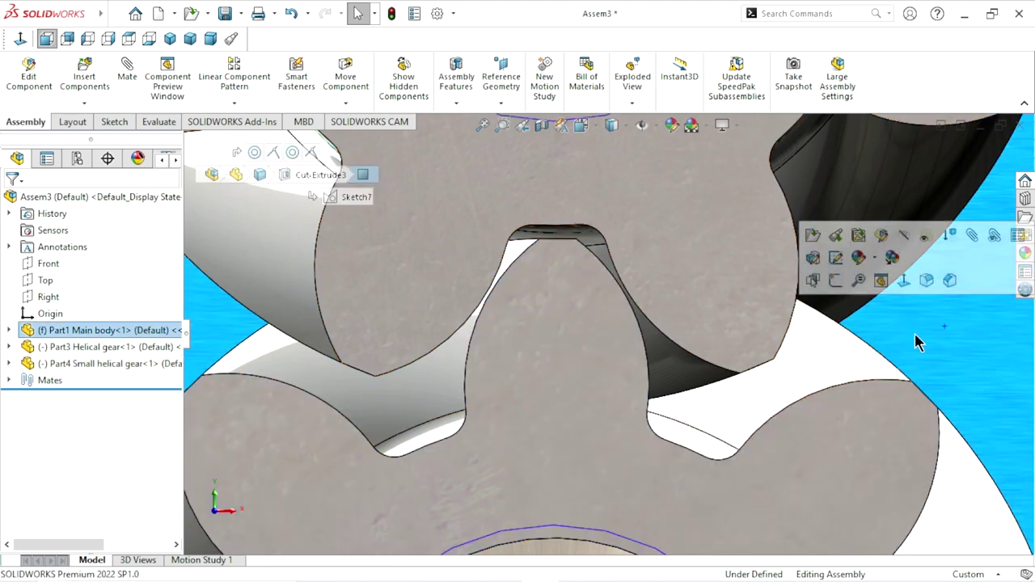
scroll(630, 315, "up", 2)
scroll(629, 316, "up", 2)
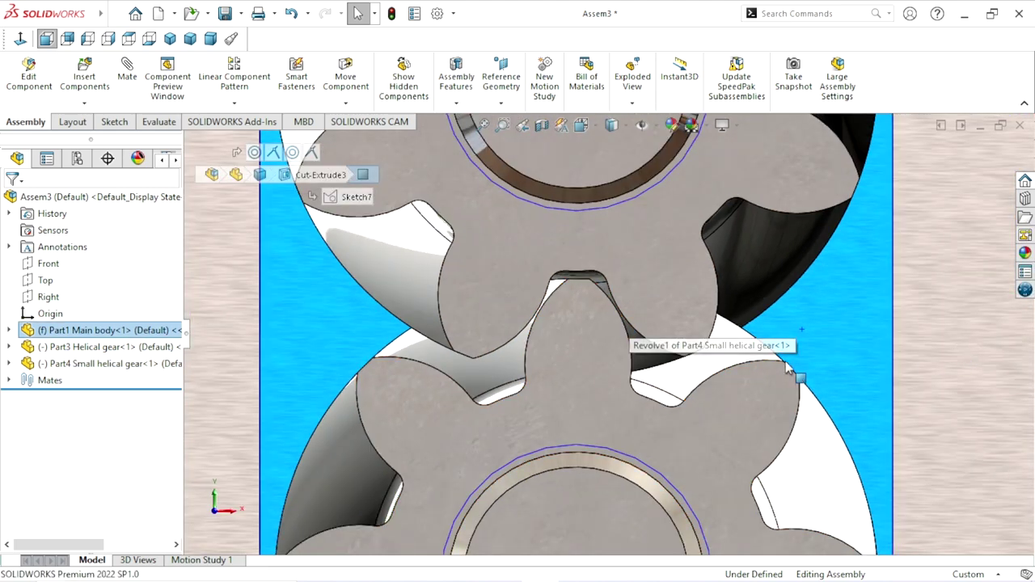
scroll(585, 315, "down", 3)
scroll(585, 315, "down", 2)
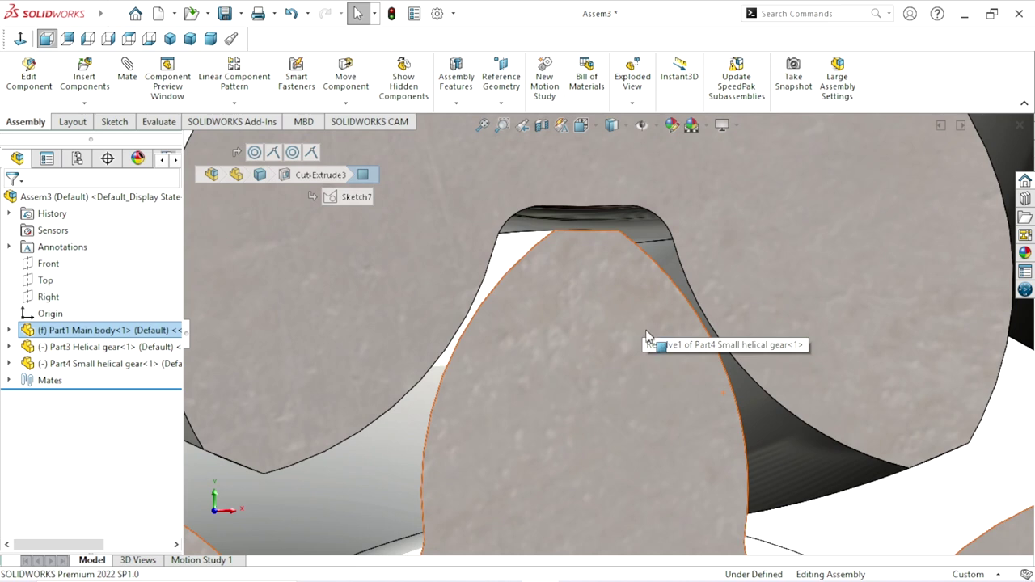
scroll(644, 332, "down", 2)
mouse_move(611, 317)
left_mouse_down()
mouse_move(627, 319)
mouse_move(616, 329)
left_mouse_up()
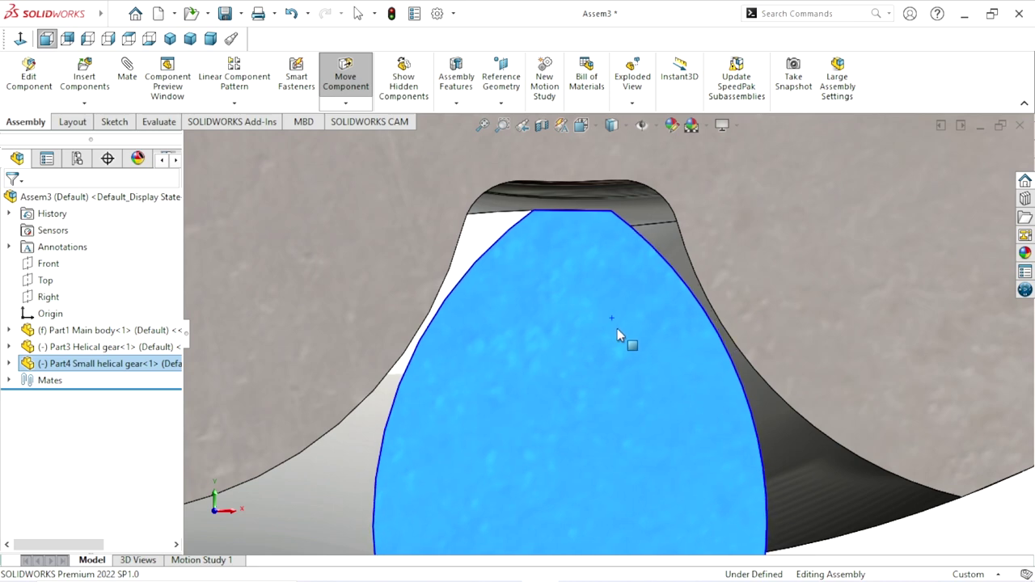
key("Escape")
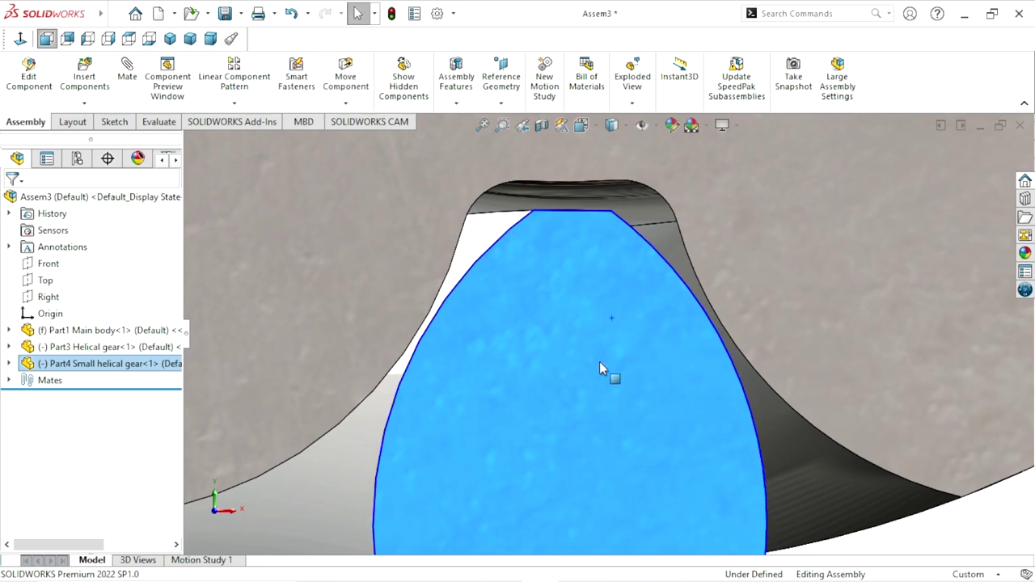
- Clear the selection and orbit the pump to an angled 3D view
scroll(599, 364, "up", 5)
scroll(596, 368, "up", 3)
left_click(867, 343)
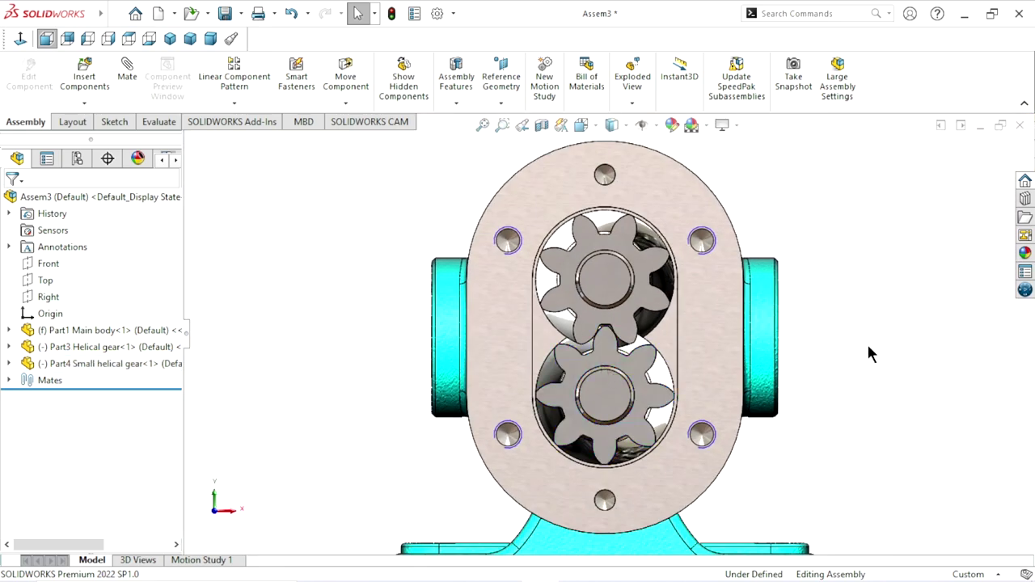
scroll(680, 386, "up", 2)
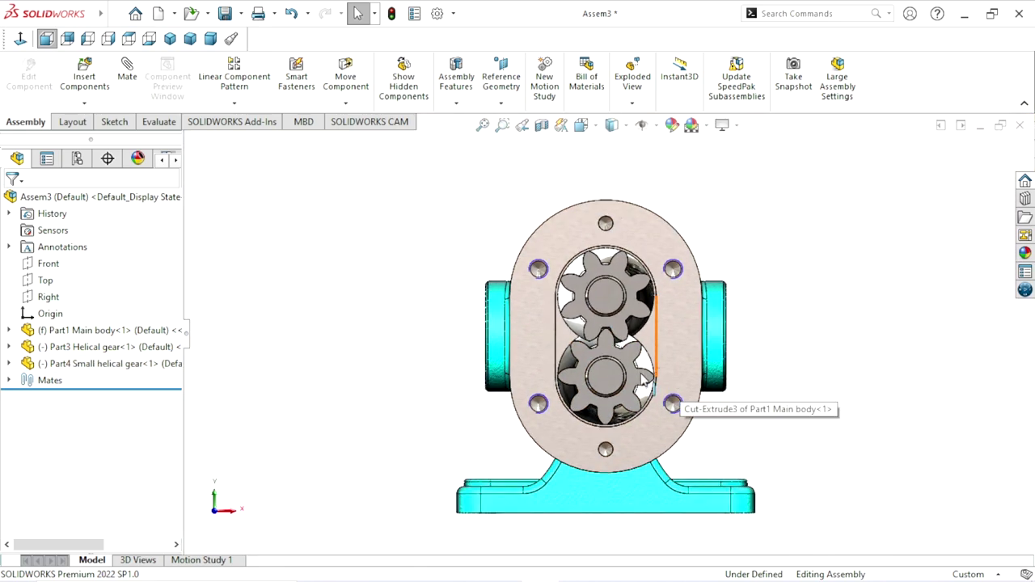
mouse_move(383, 301)
middle_mouse_down()
mouse_move(358, 288)
mouse_move(382, 314)
mouse_move(336, 285)
middle_mouse_up()
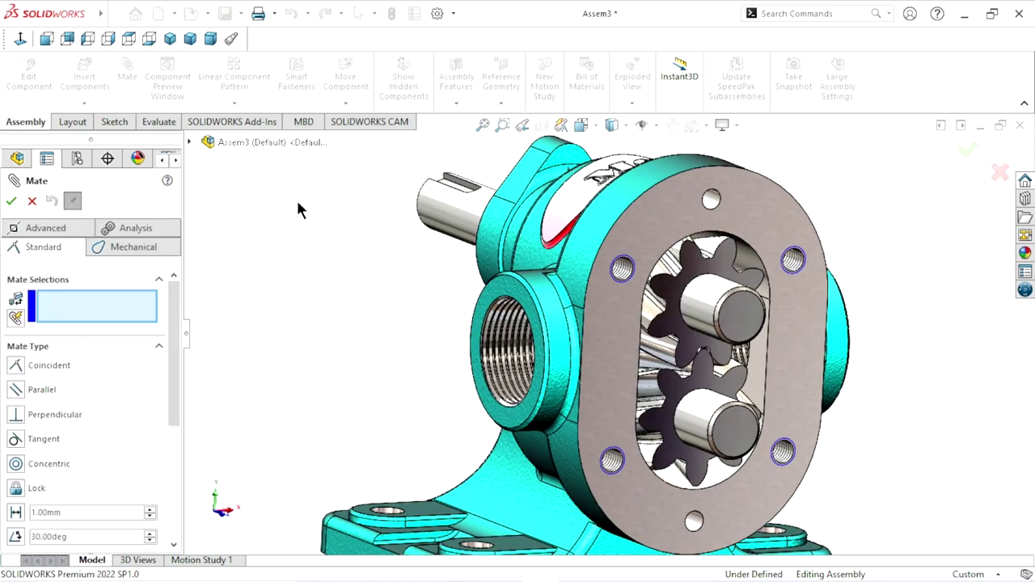
- Add GearMate1 between the two helical gears' faces at a 17mm : 17mm ratio
left_click(134, 247)
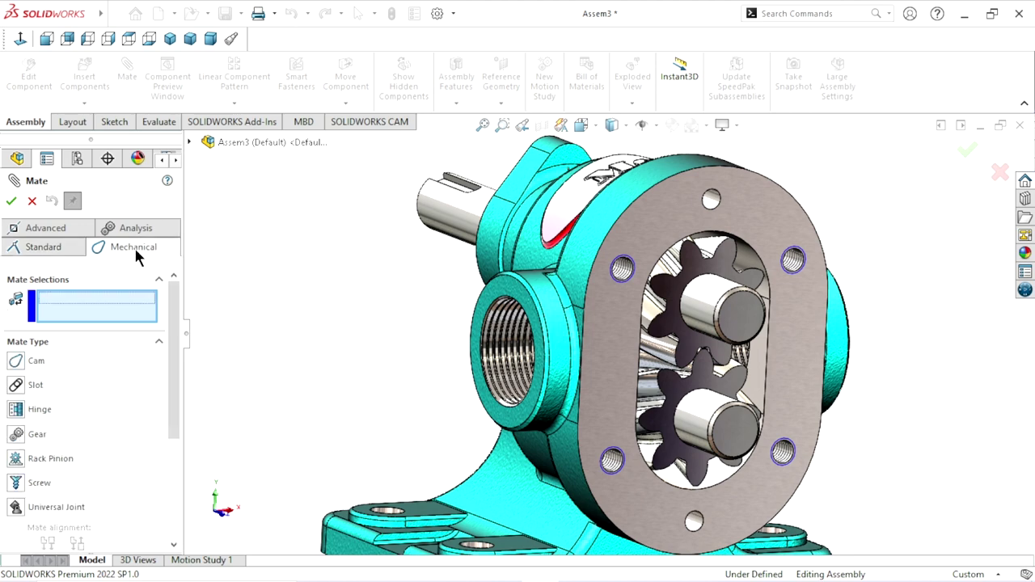
left_click(14, 436)
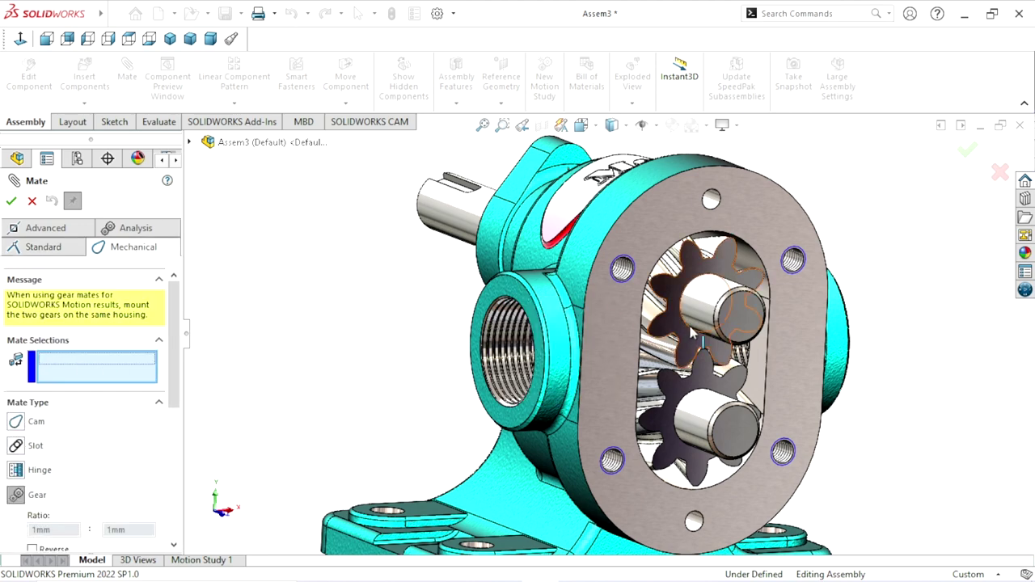
left_click(700, 302)
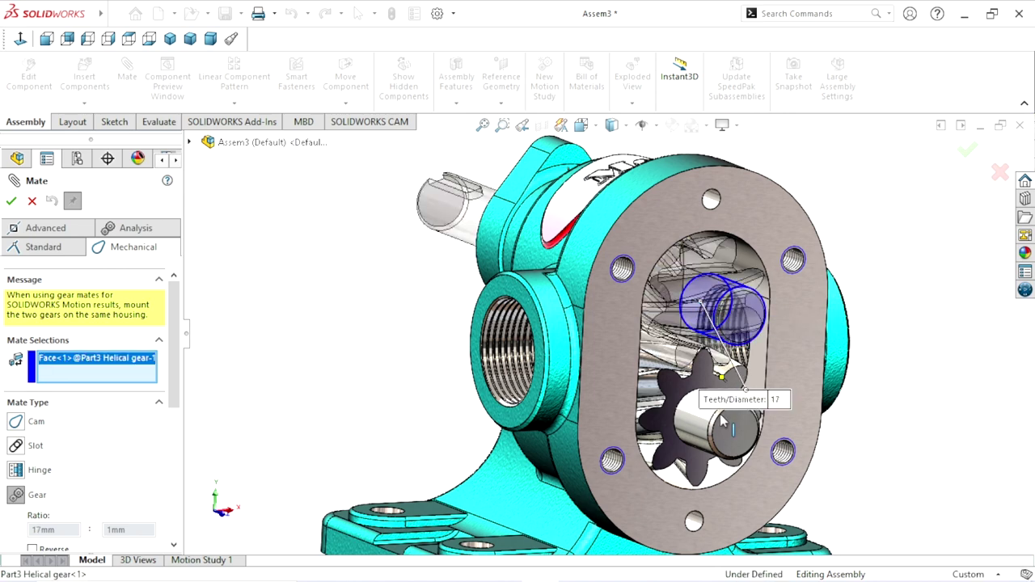
left_click(698, 429)
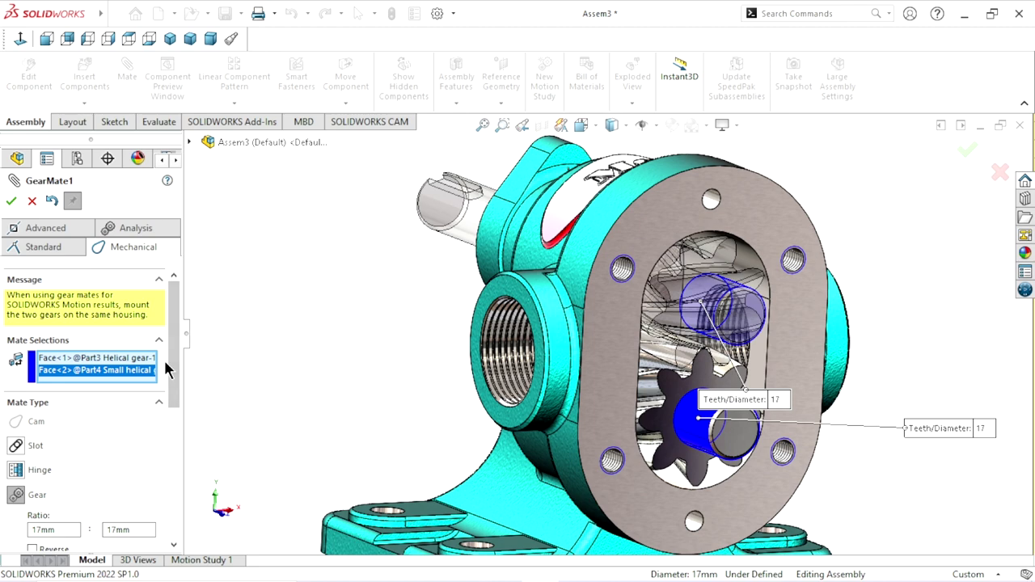
left_click_drag(172, 371, 168, 431)
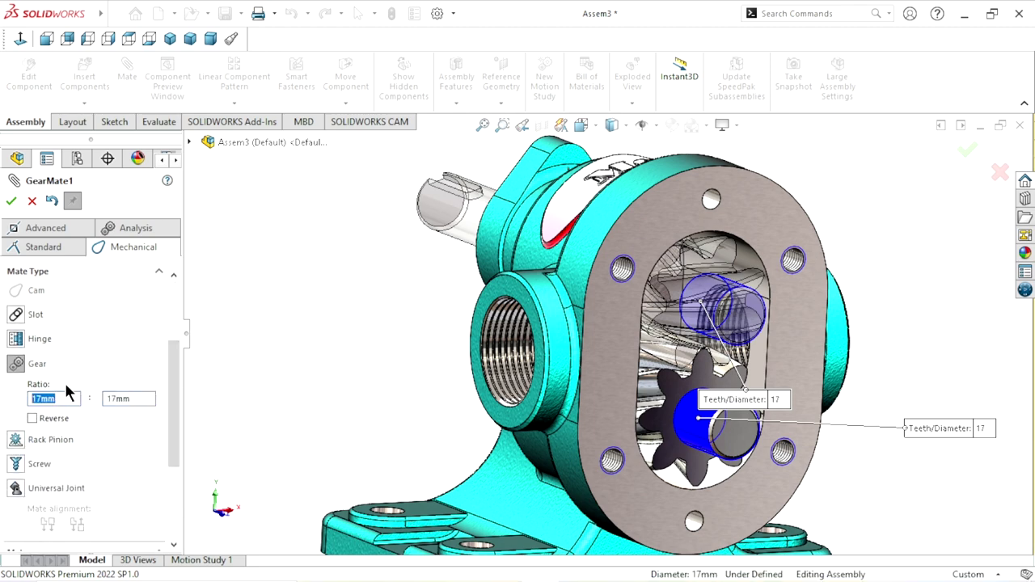
left_click(10, 201)
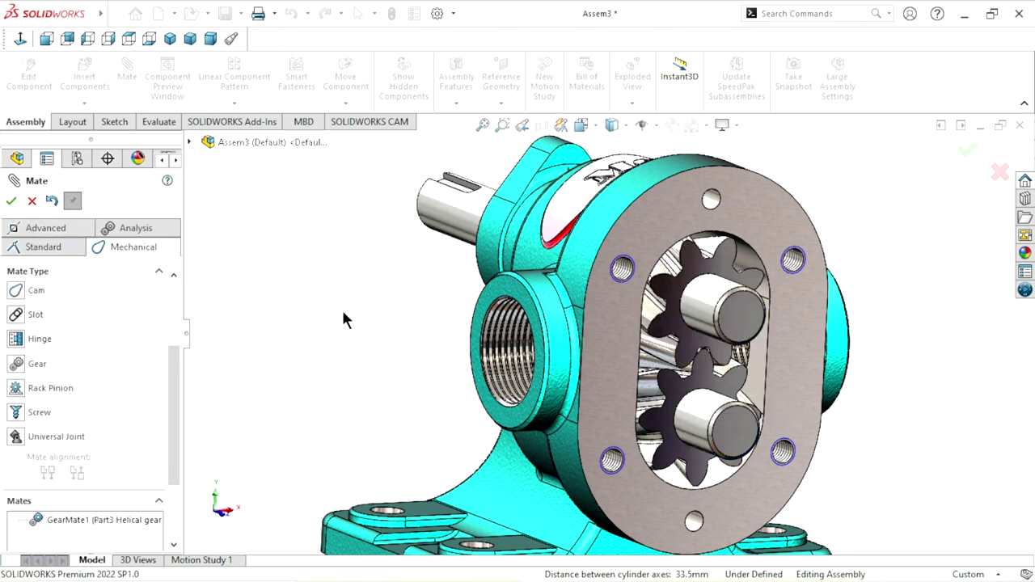
left_click(12, 201)
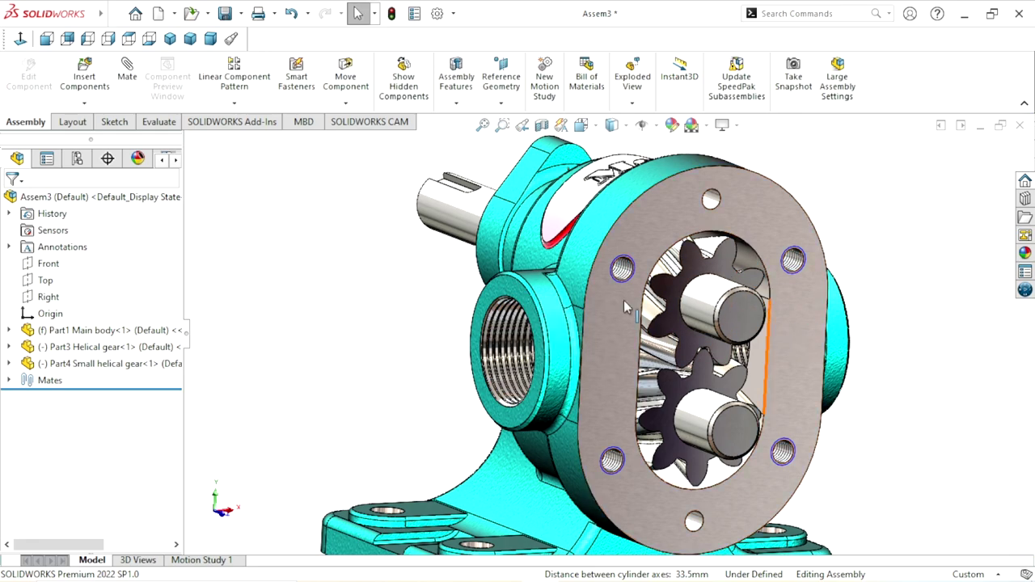
left_click(46, 38)
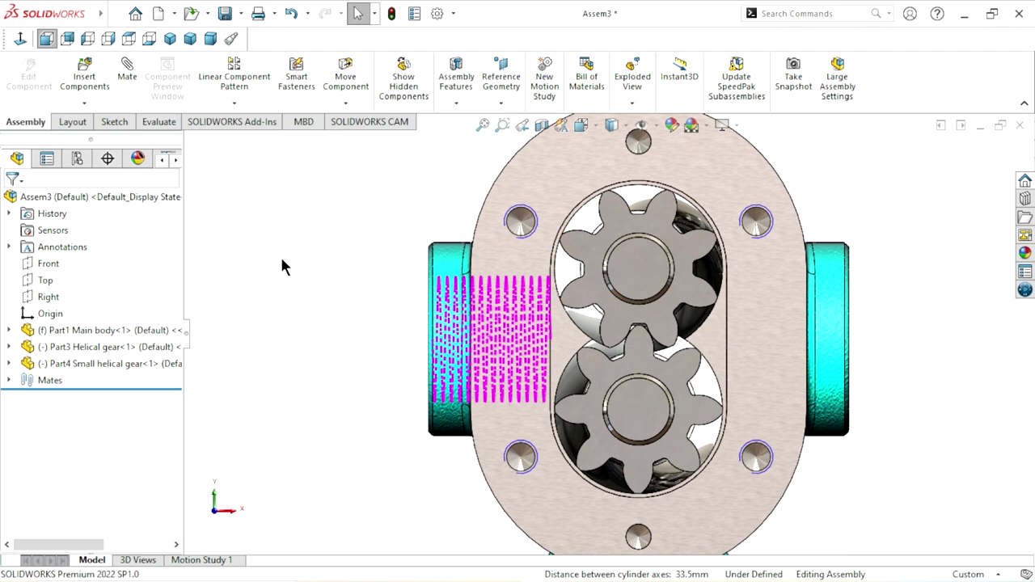
- Spin the upper gear to confirm the lower one follows, then return to isometric
mouse_move(714, 247)
left_mouse_down()
mouse_move(702, 283)
mouse_move(693, 260)
mouse_move(593, 240)
mouse_move(623, 235)
mouse_move(688, 296)
mouse_move(670, 315)
mouse_move(598, 315)
left_mouse_up()
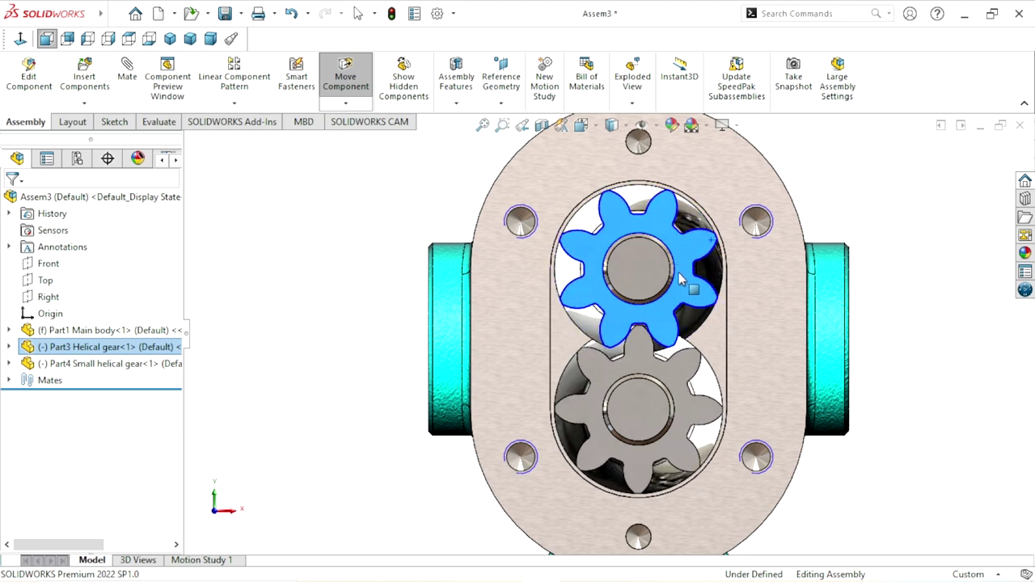
key("Escape")
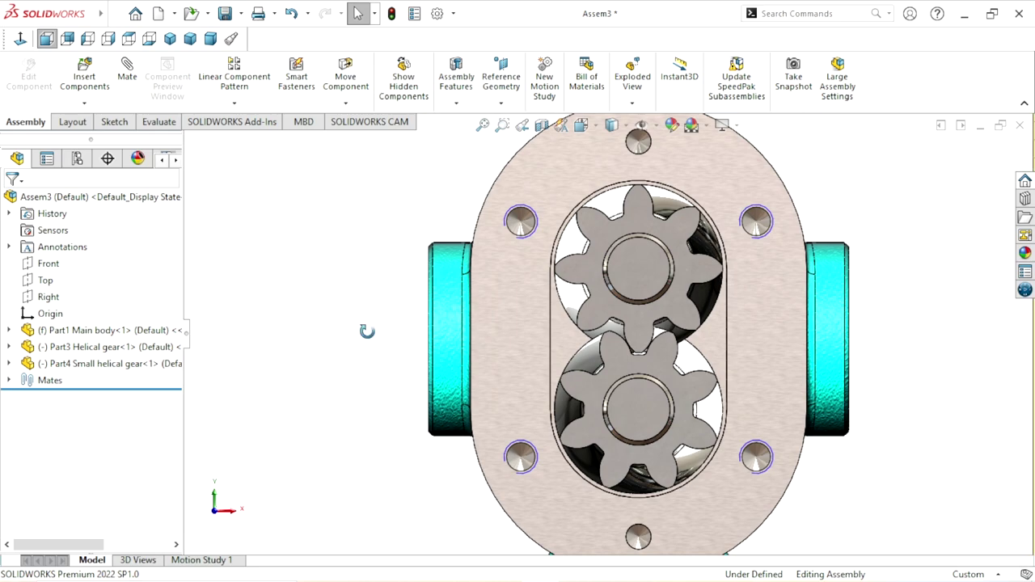
key("ctrl+7")
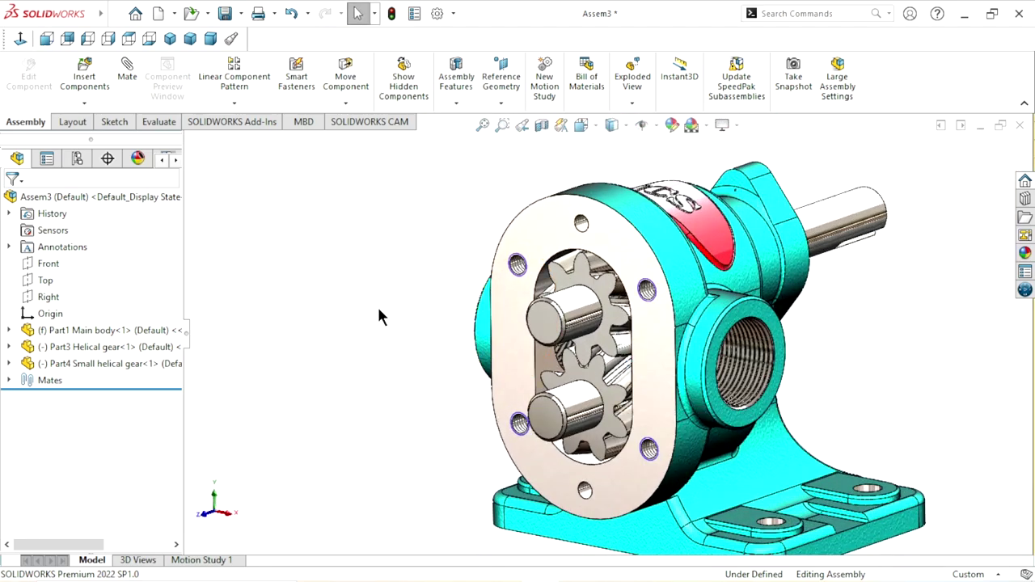
left_click(98, 89)
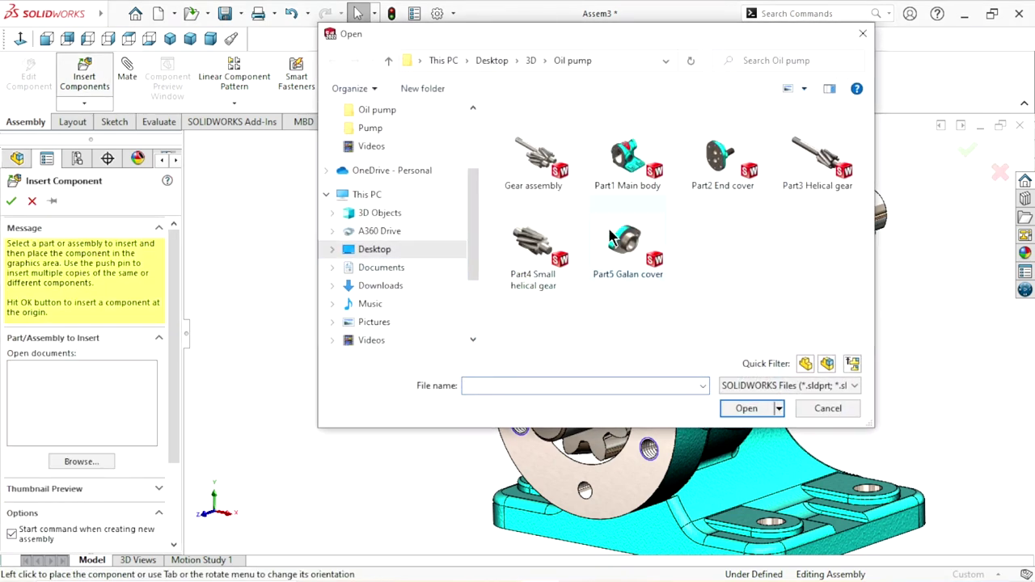
- Insert Part2 End cover beside the pump body
left_click(724, 167)
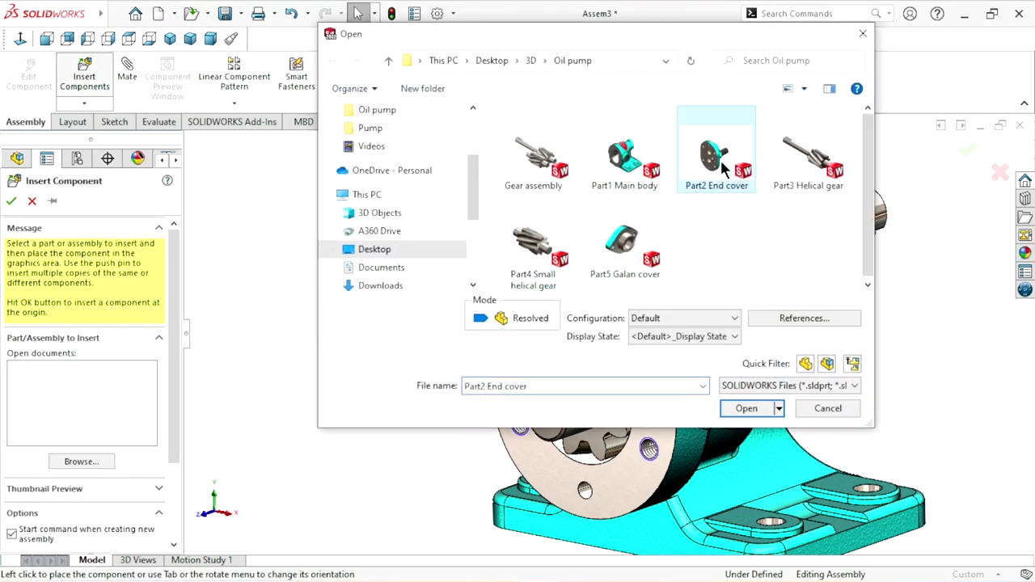
left_click(747, 409)
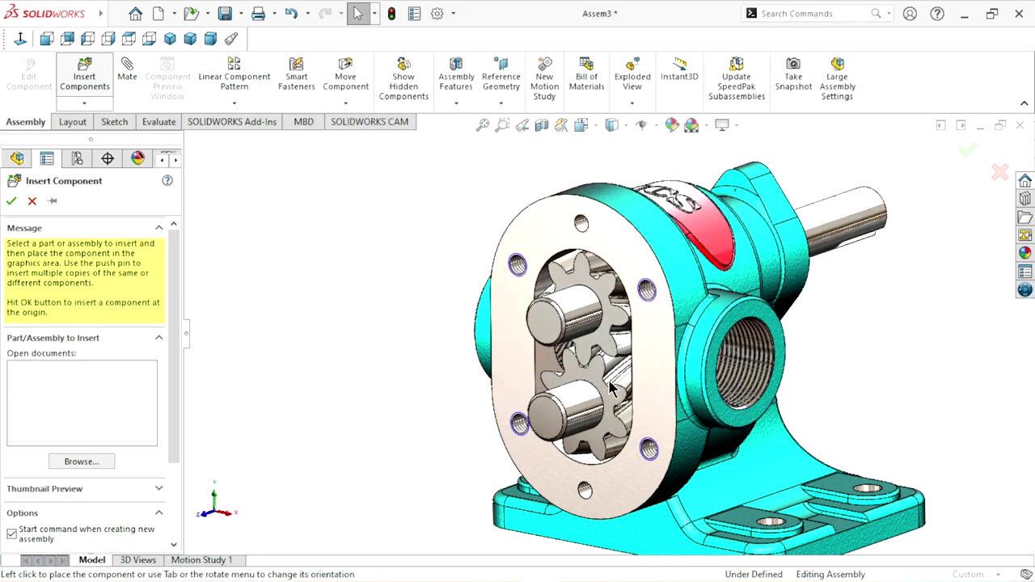
scroll(613, 385, "up", 3)
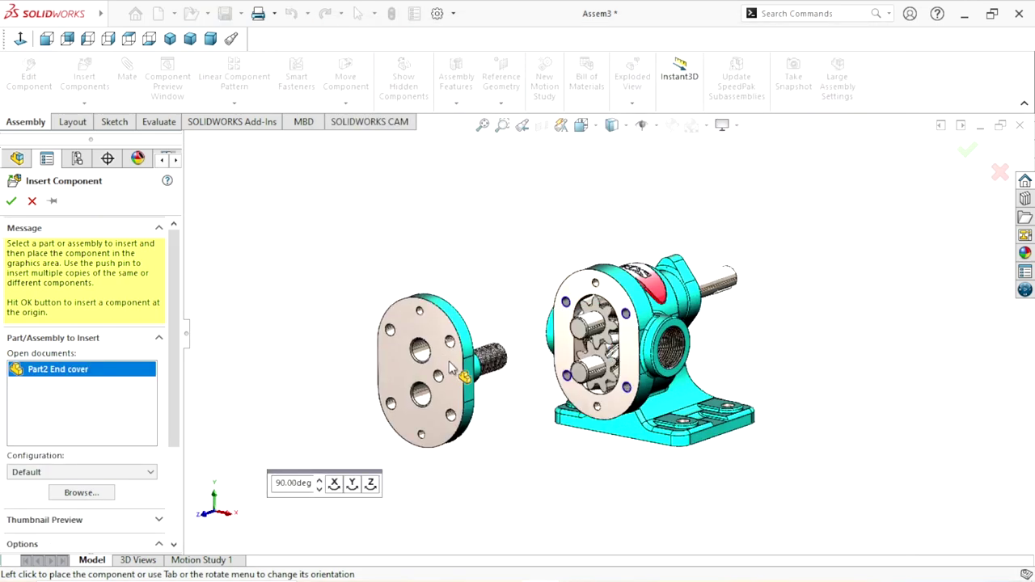
left_click(469, 347)
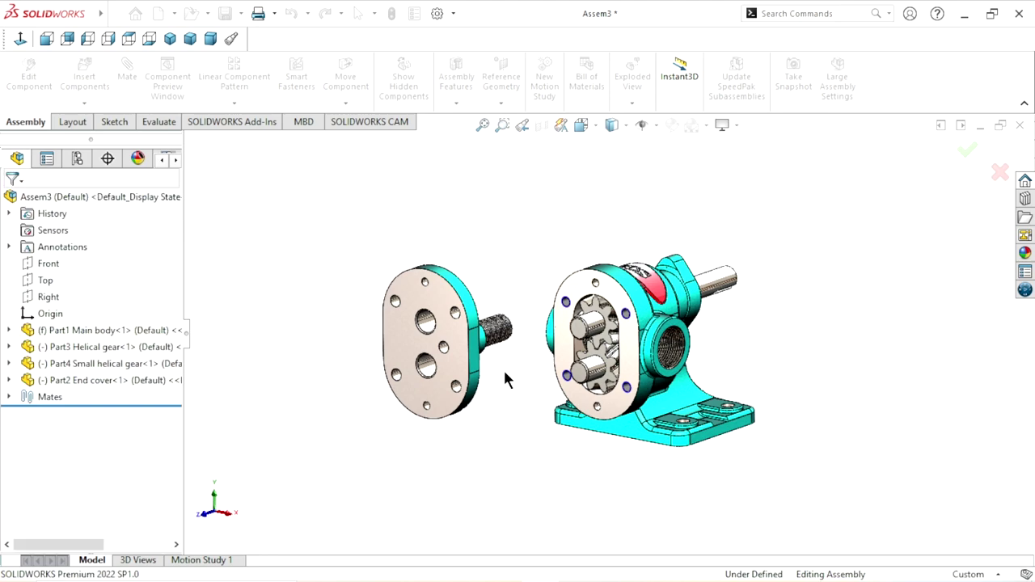
scroll(505, 370, "down", 2)
- Rotate the end cover 180° so its inner face points toward the housing
left_click(345, 103)
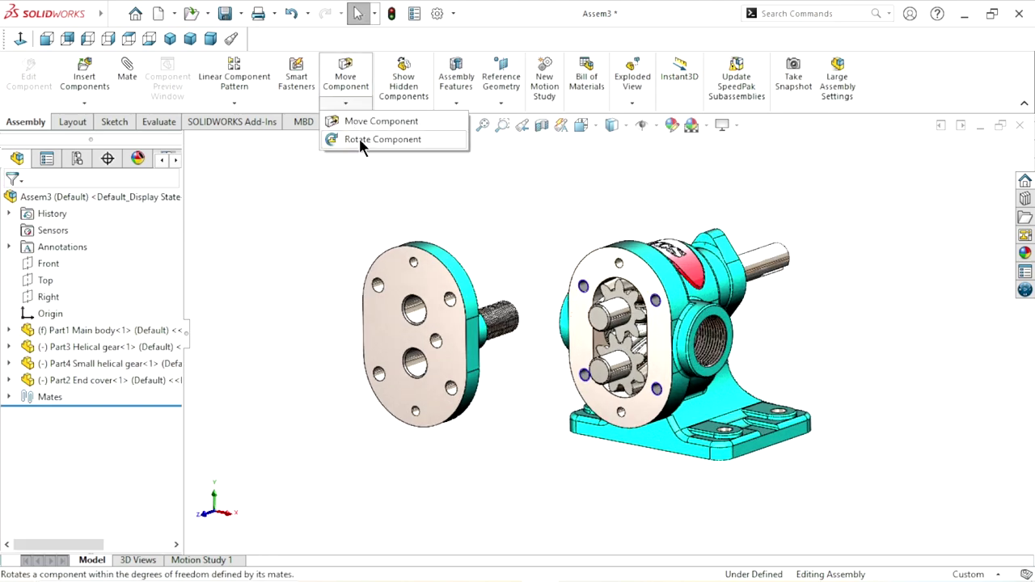
left_click(359, 139)
left_click_drag(486, 323, 267, 355)
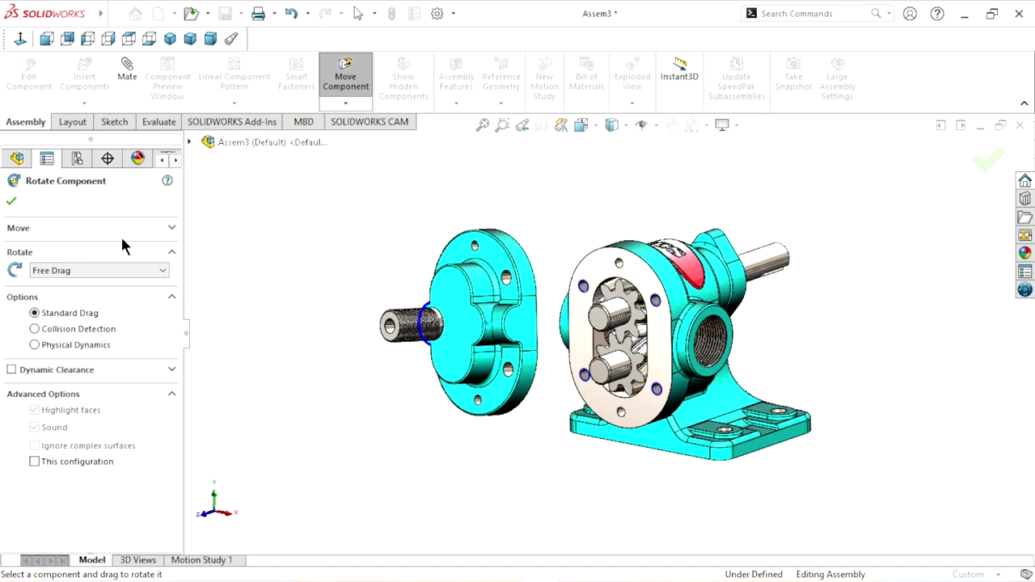
key("Escape")
scroll(595, 339, "down", 2)
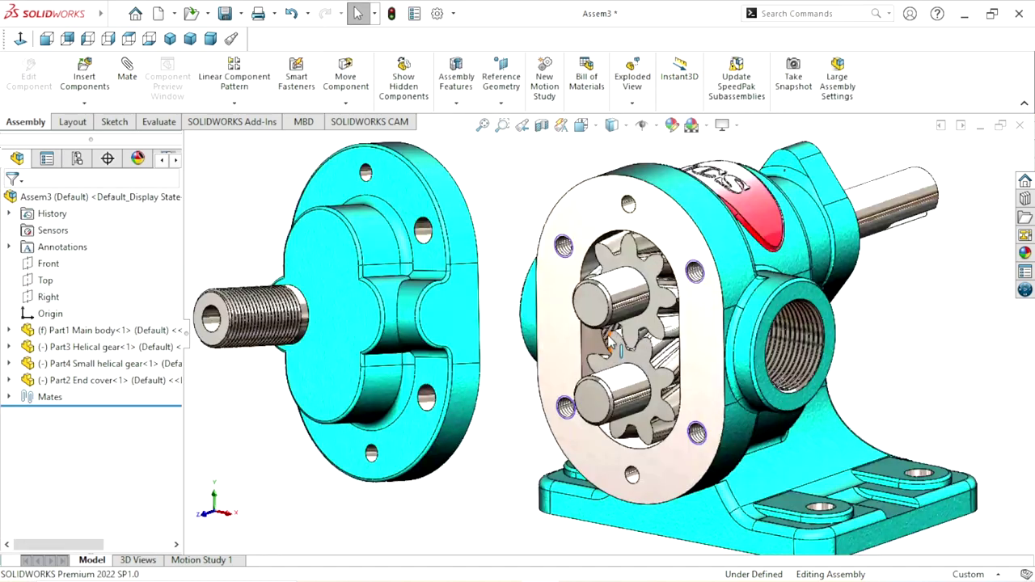
middle_click_drag(582, 351, 566, 299)
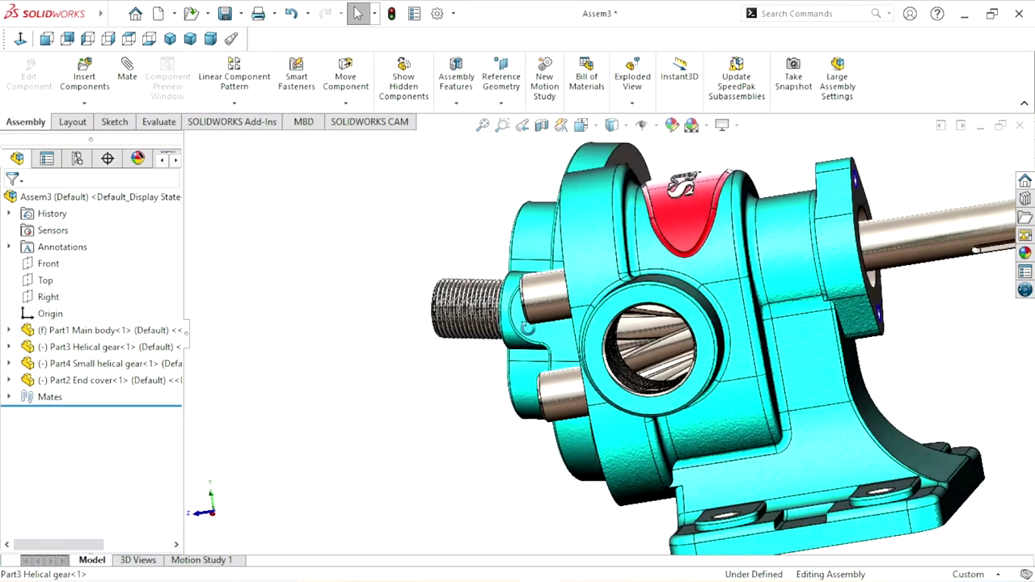
- Select the helical gear shaft and end cover, removing the unwanted axis from the mate selections
scroll(566, 299, "down", 2)
left_click(566, 300)
scroll(581, 303, "up", 2)
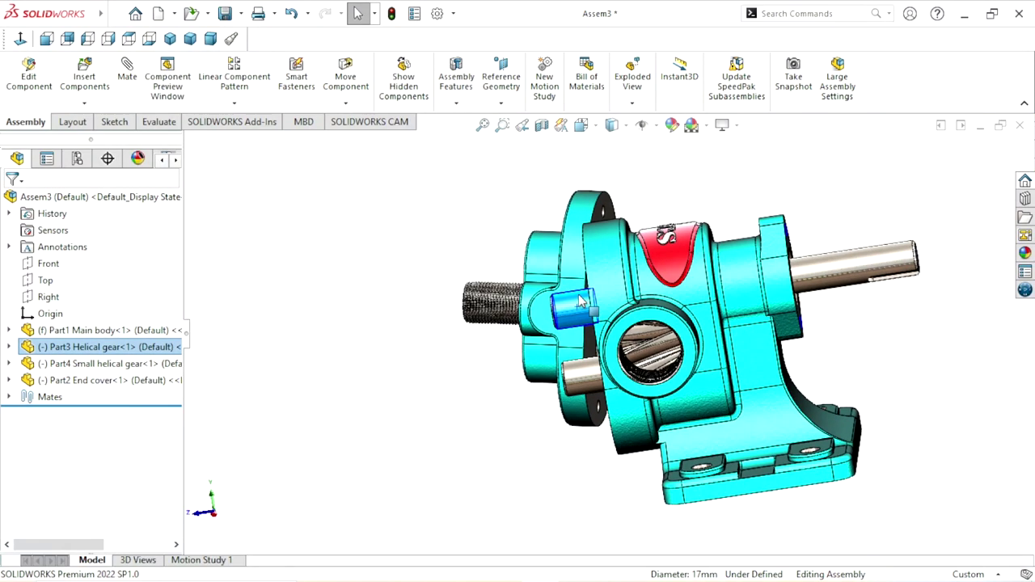
scroll(617, 254, "down", 1)
mouse_move(570, 275)
middle_mouse_down()
mouse_move(543, 331)
mouse_move(564, 329)
mouse_move(639, 259)
middle_mouse_up()
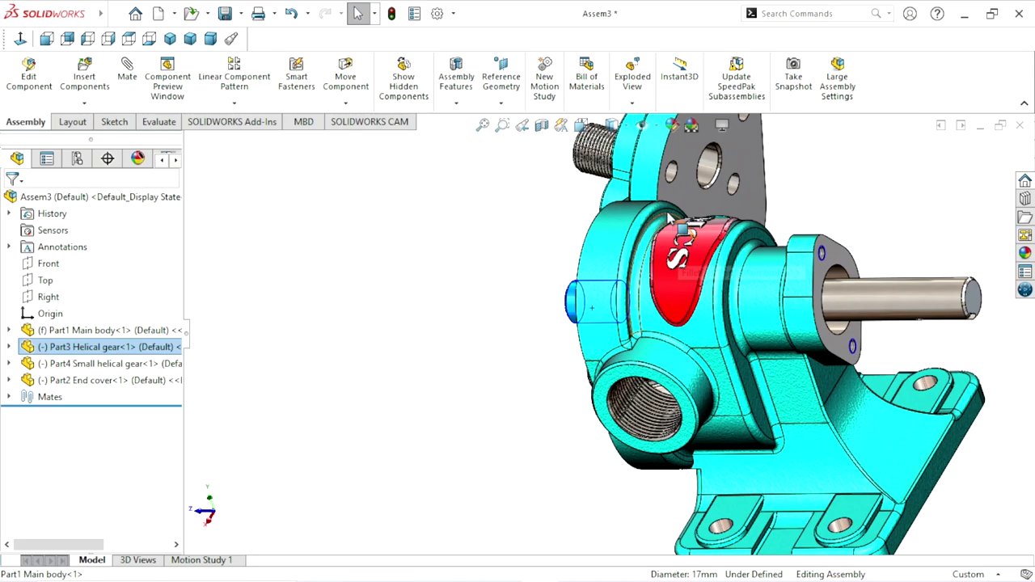
scroll(669, 217, "down", 2)
scroll(712, 211, "up", 1)
scroll(712, 212, "up", 1)
scroll(714, 209, "down", 1)
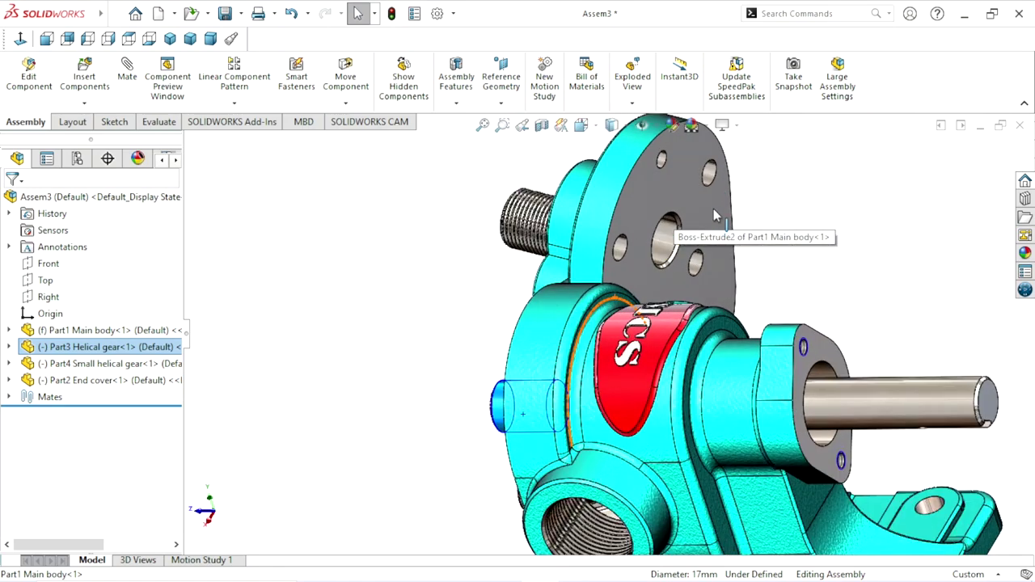
scroll(713, 208, "down", 1)
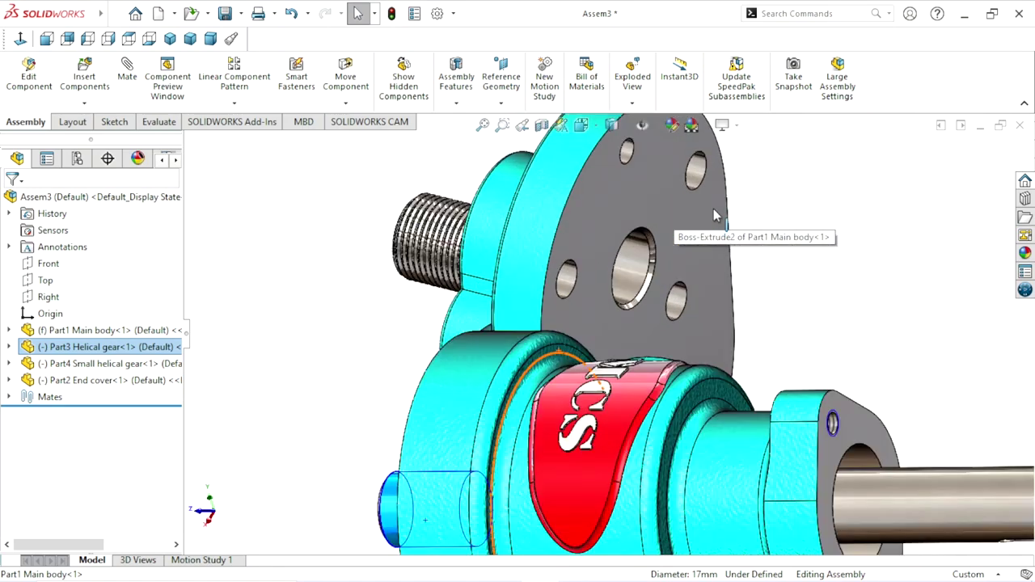
left_click(637, 271)
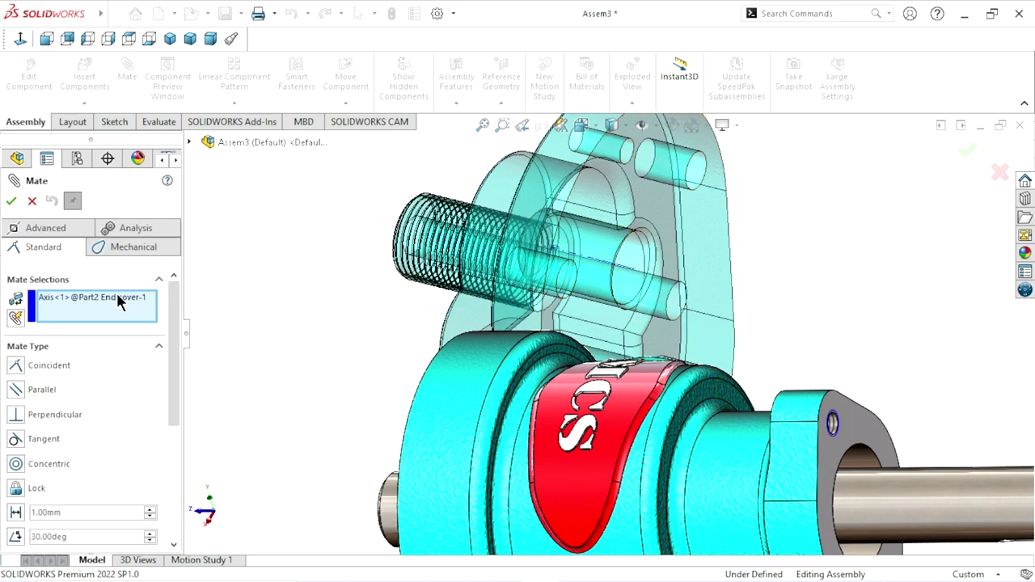
right_click(118, 298)
left_click(139, 323)
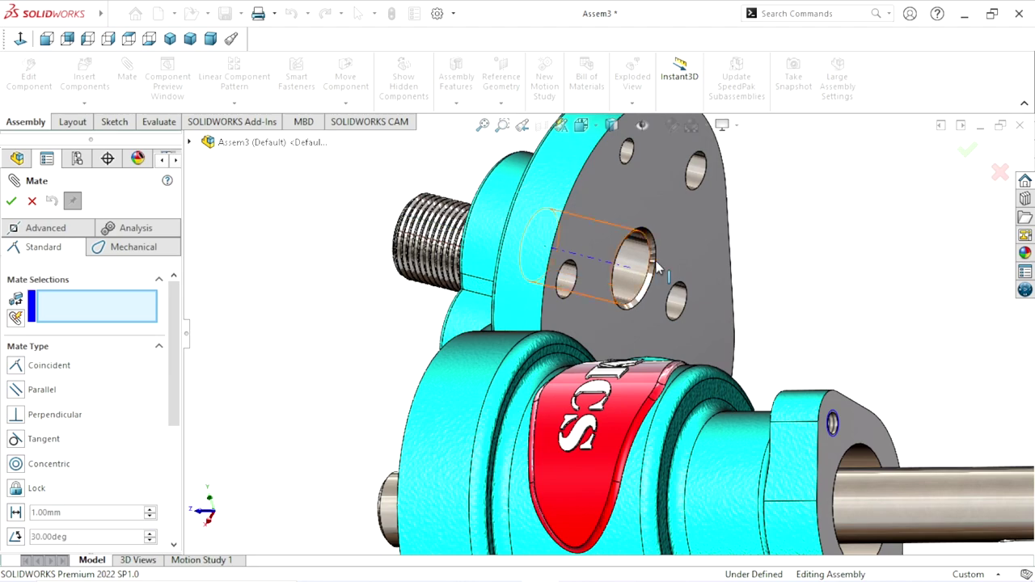
- Make the end cover's bore concentric with the helical gear shaft
left_click(639, 255)
scroll(530, 327, "up", 5)
middle_click_drag(530, 326, 557, 343)
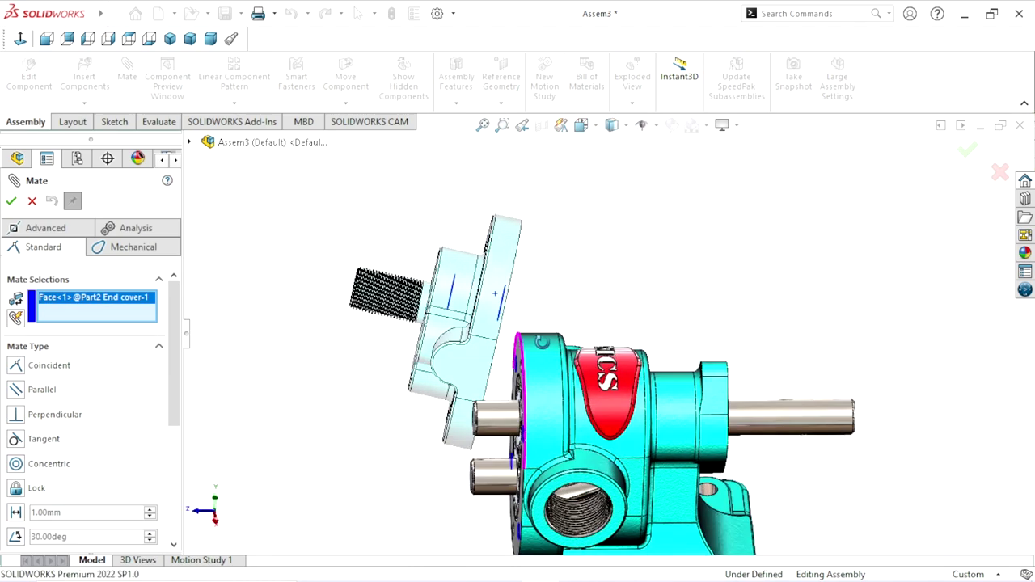
scroll(482, 412, "down", 4)
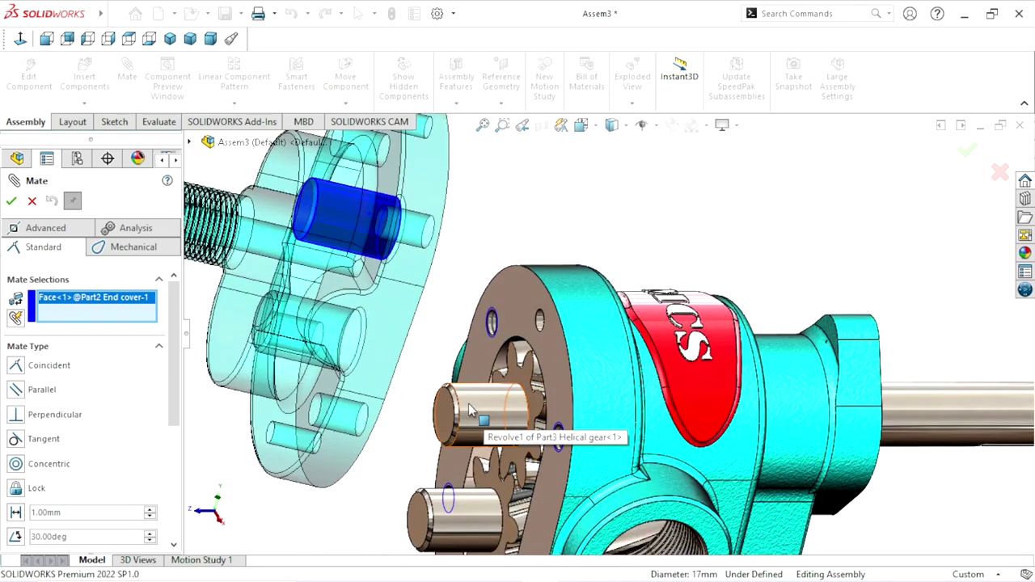
left_click(471, 409)
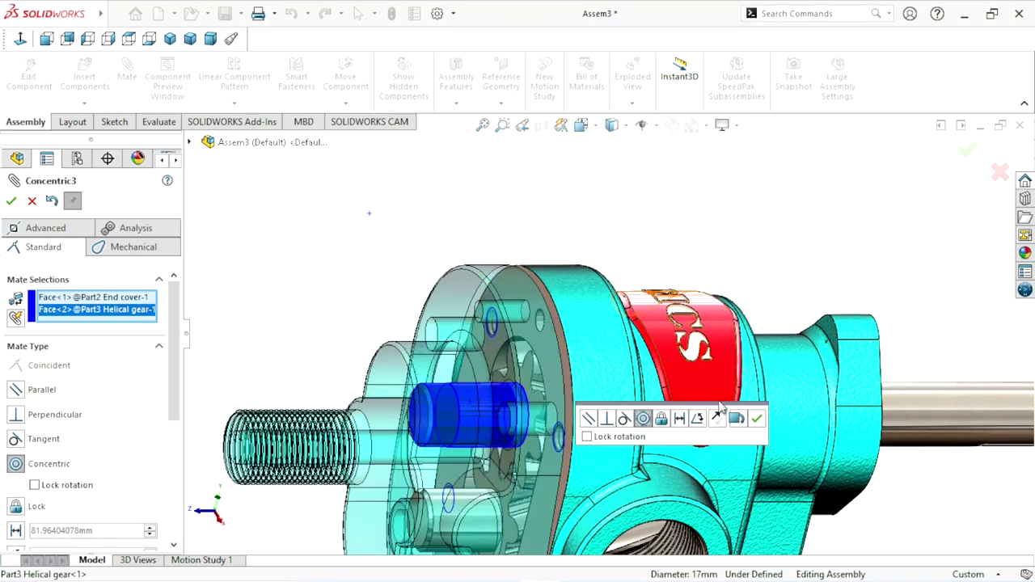
left_click(758, 419)
- Slide the end cover away and make its second bore concentric with the small gear shaft
scroll(622, 396, "up", 5)
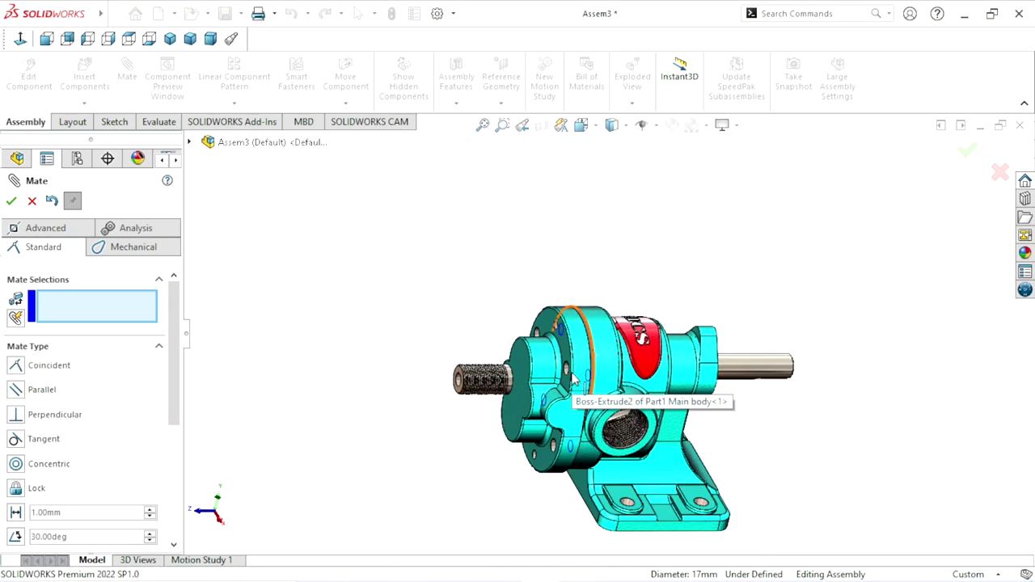
scroll(623, 398, "down", 2)
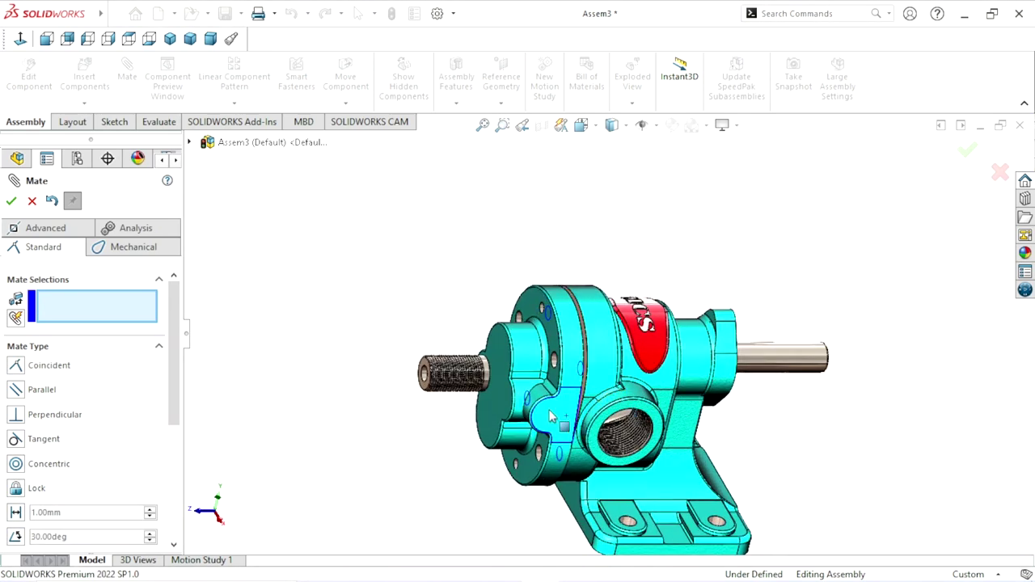
left_click_drag(566, 412, 503, 413)
middle_click_drag(504, 413, 530, 429)
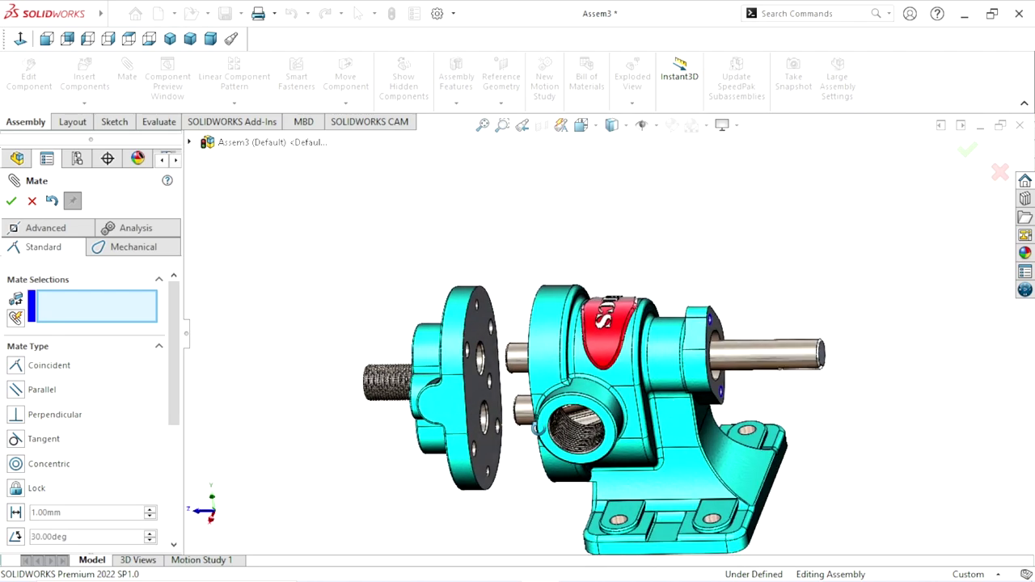
scroll(530, 428, "down", 3)
scroll(510, 437, "down", 2)
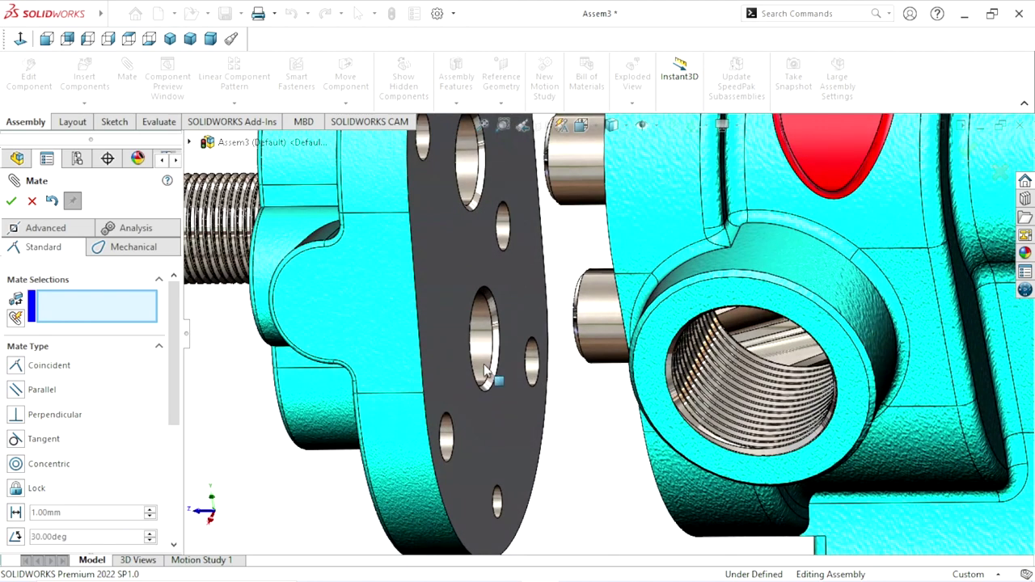
left_click(485, 354)
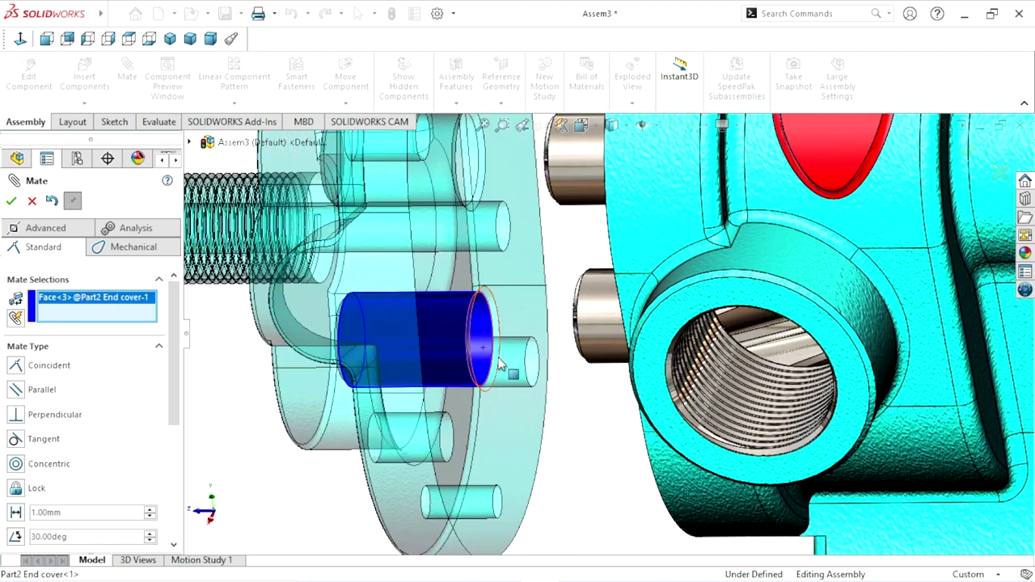
left_click(602, 307)
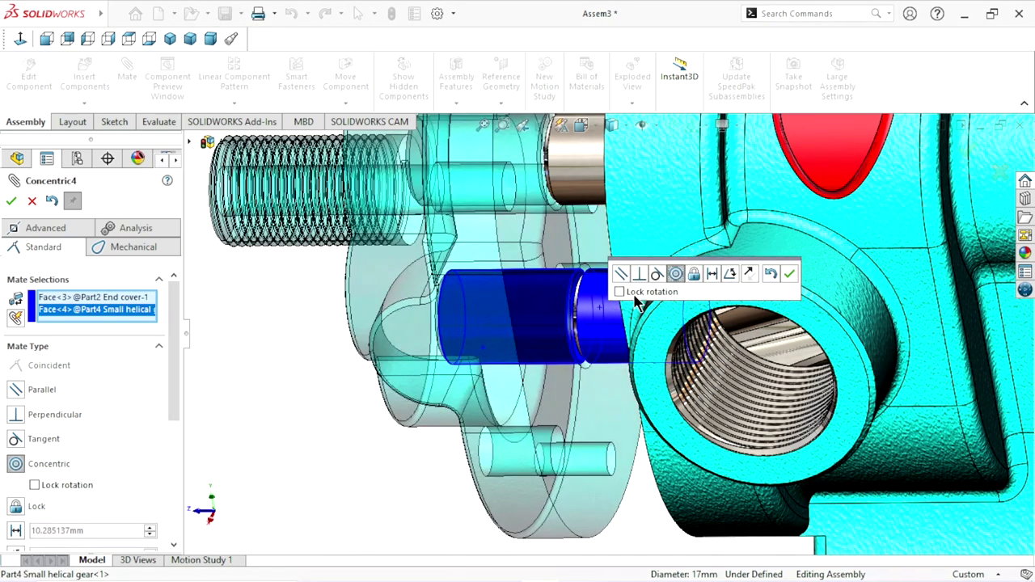
left_click(792, 273)
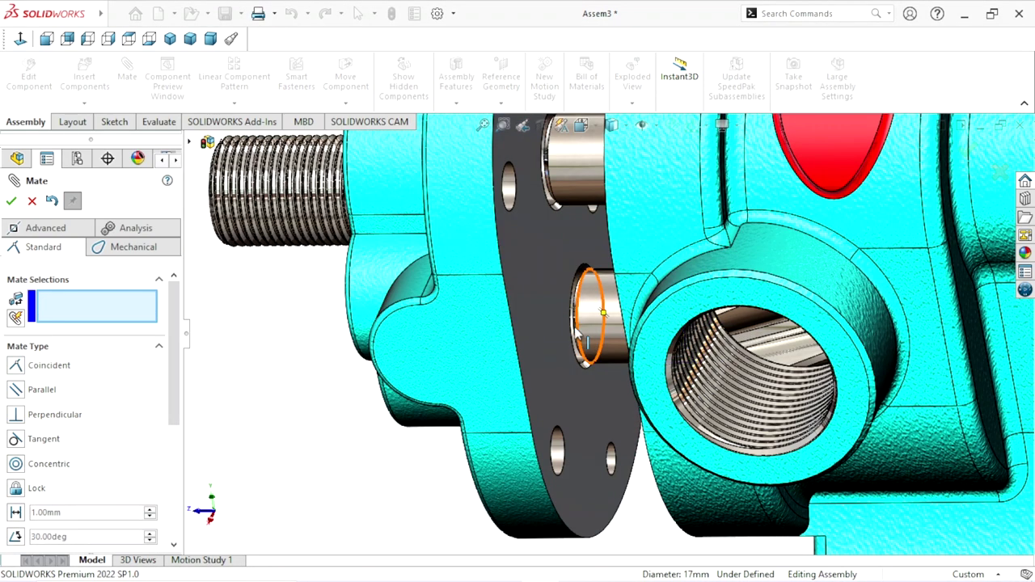
- Mate the end cover's flat face coincident with the pump body face and finish mating
left_click(528, 293)
middle_click_drag(528, 292, 574, 256)
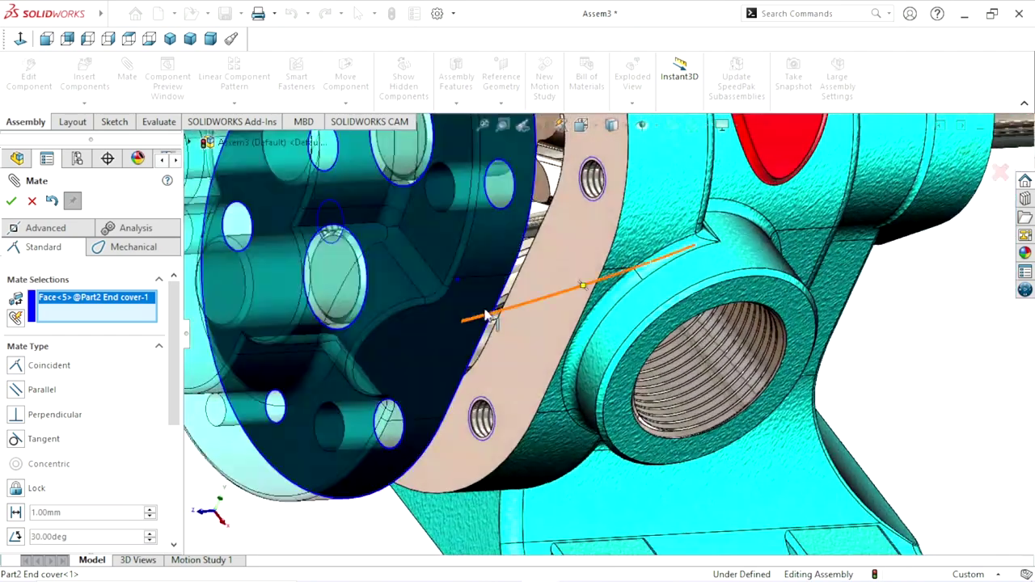
left_click(576, 253)
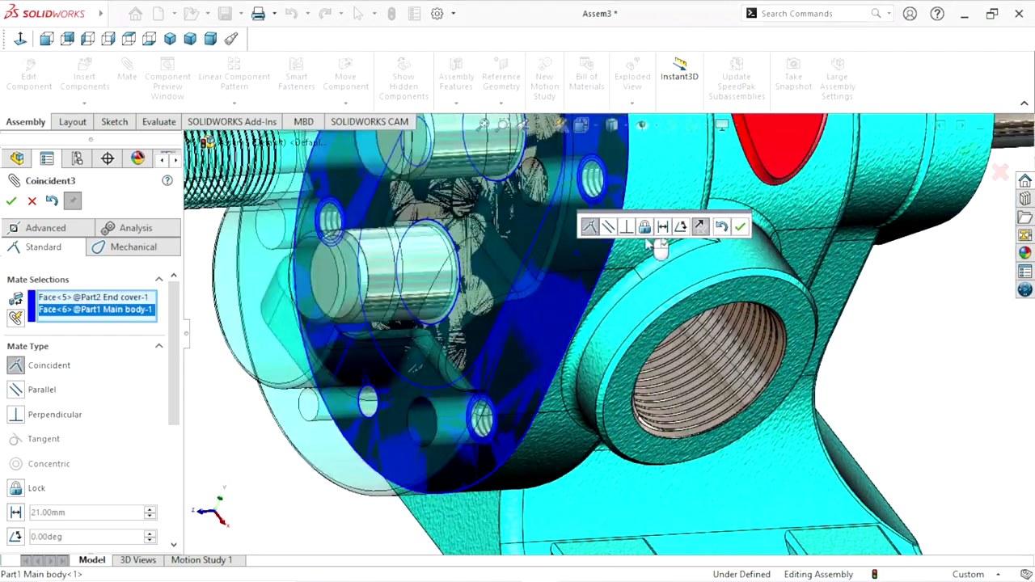
left_click(742, 228)
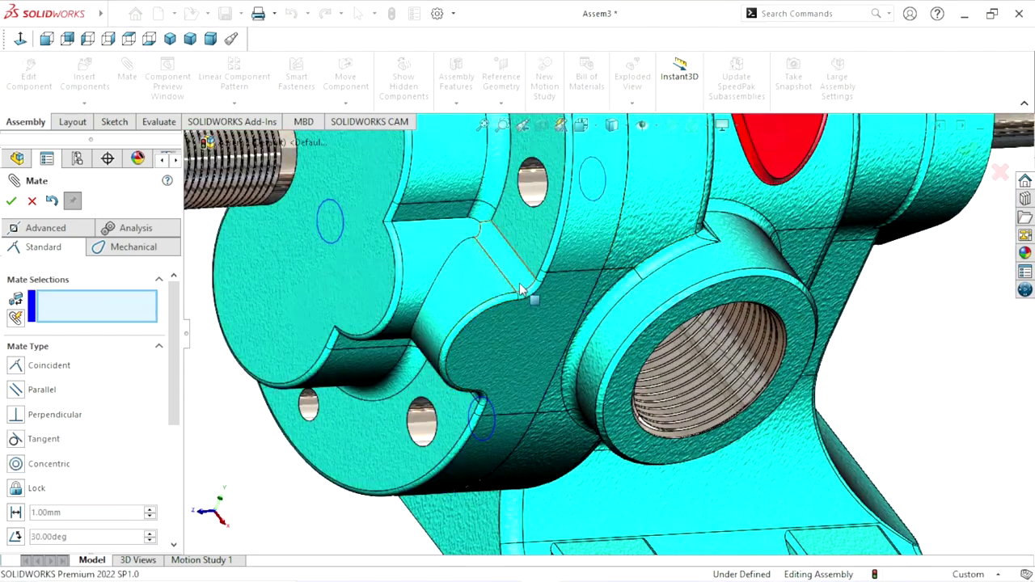
key("f")
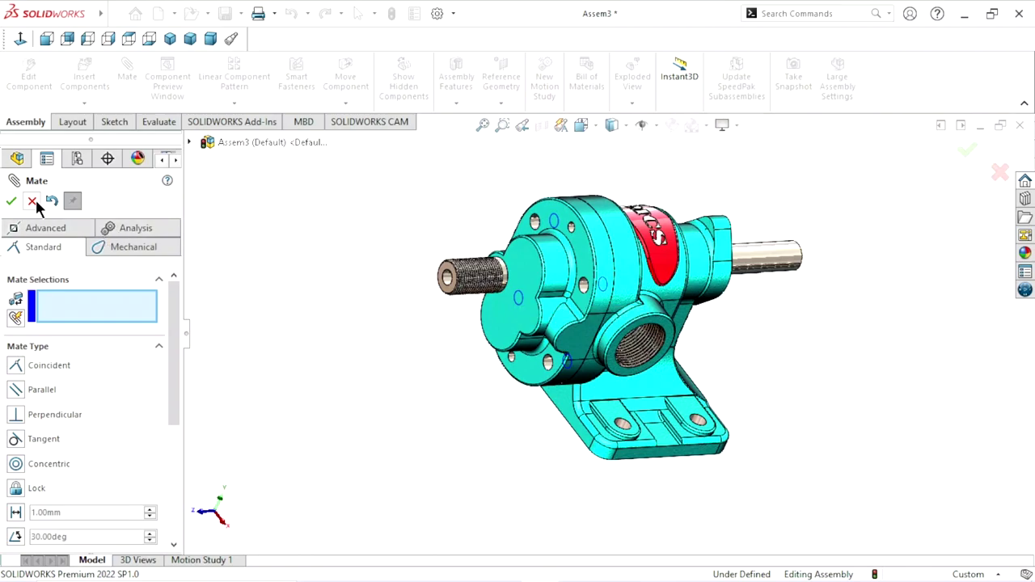
left_click(32, 203)
- Spin the shaft about its axis so its keyway faces upward
scroll(315, 251, "up", 5)
mouse_move(316, 250)
middle_mouse_down()
mouse_move(462, 232)
mouse_move(474, 189)
mouse_move(570, 235)
mouse_move(563, 316)
mouse_move(799, 349)
middle_mouse_up()
scroll(564, 315, "down", 5)
scroll(789, 346, "down", 5)
left_click(690, 377)
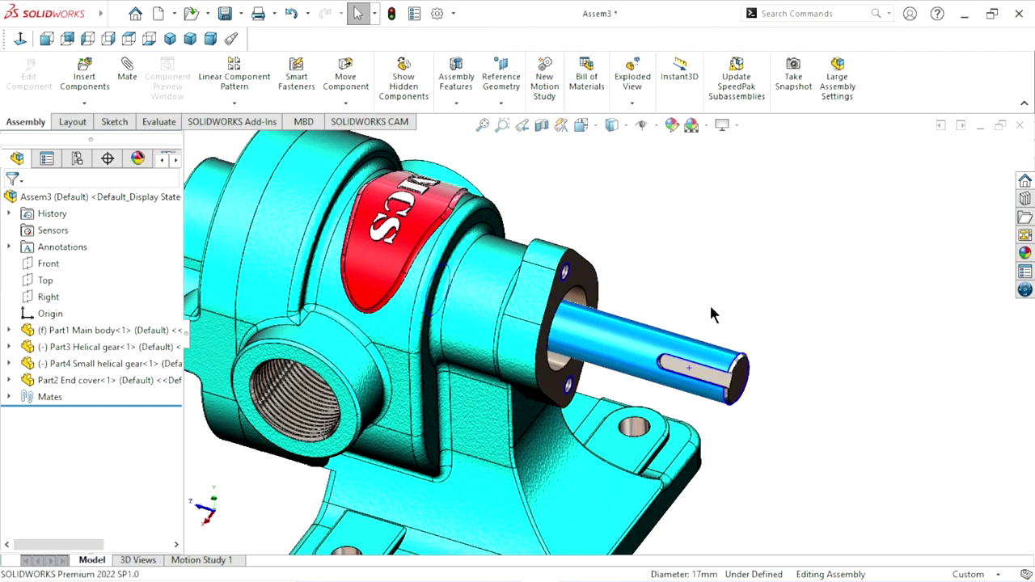
left_click_drag(722, 275, 703, 405)
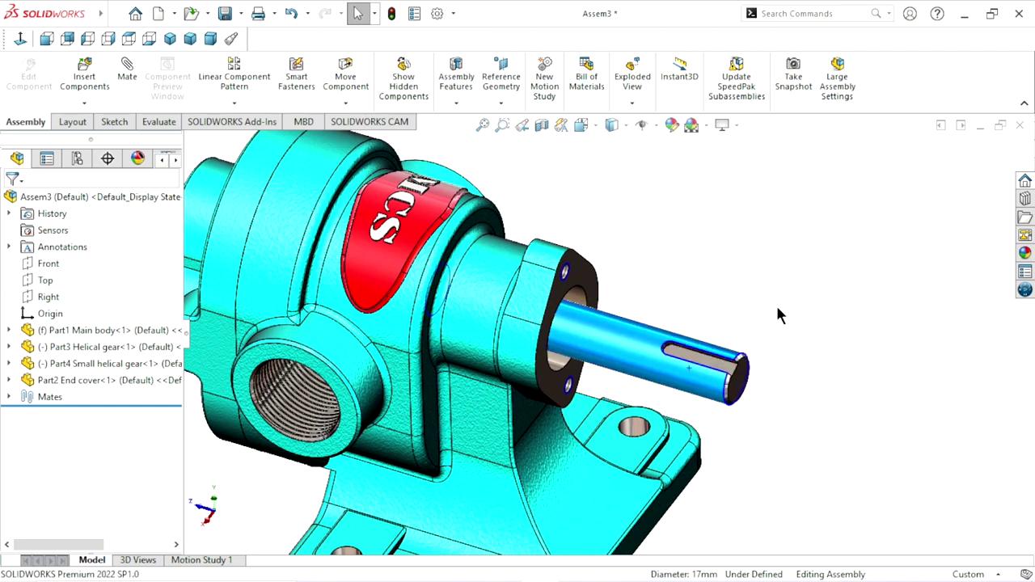
left_click(806, 279)
scroll(800, 275, "up", 3)
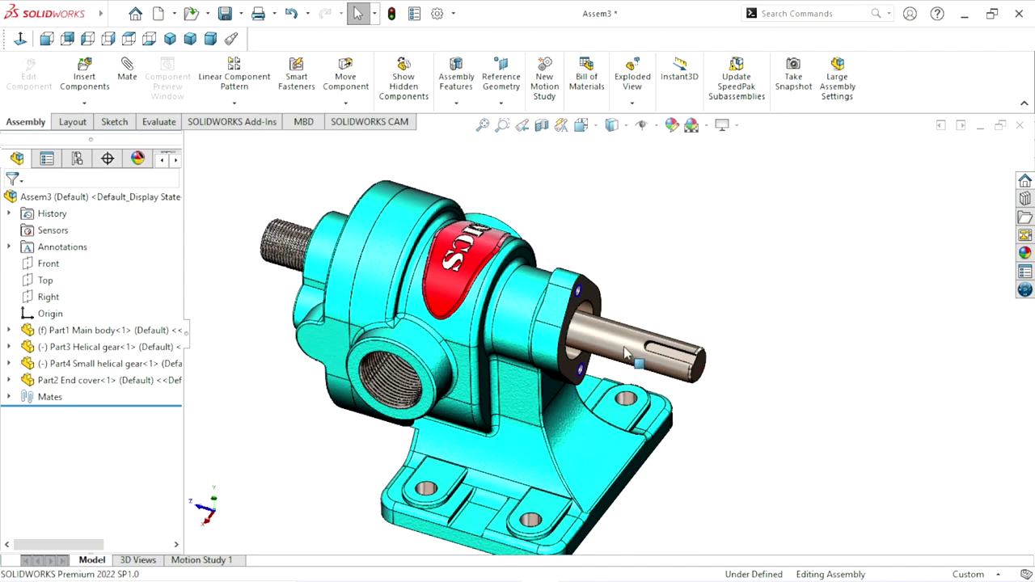
scroll(793, 272, "down", 2)
left_click(82, 90)
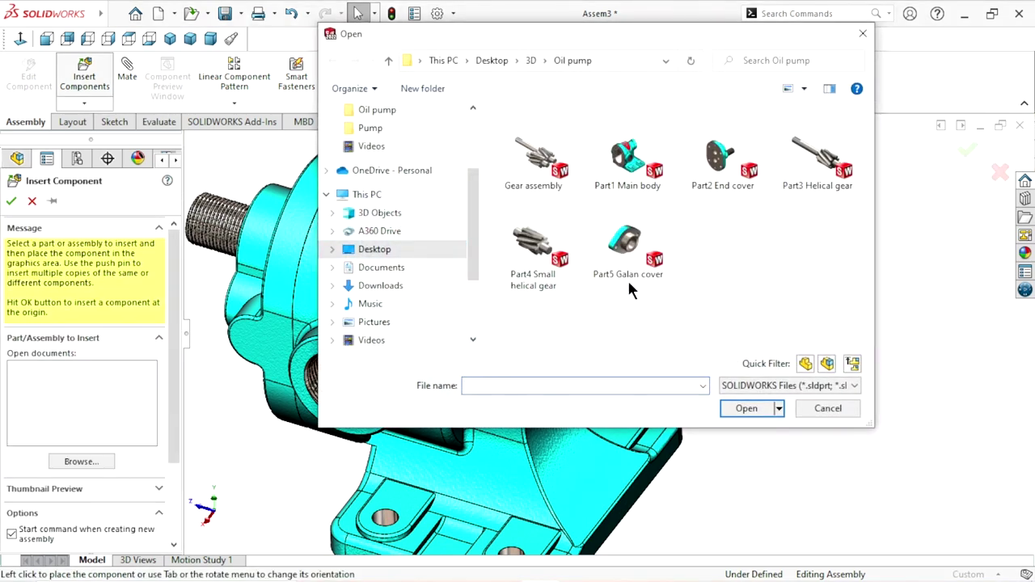
- Insert Part5 Galan cover and place it beside the pump
left_click(626, 253)
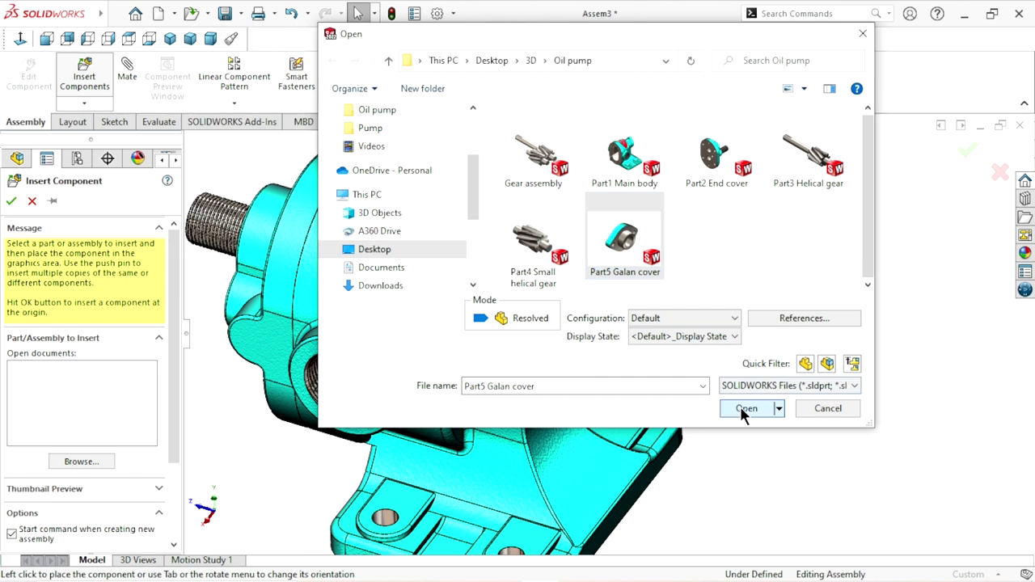
left_click(743, 409)
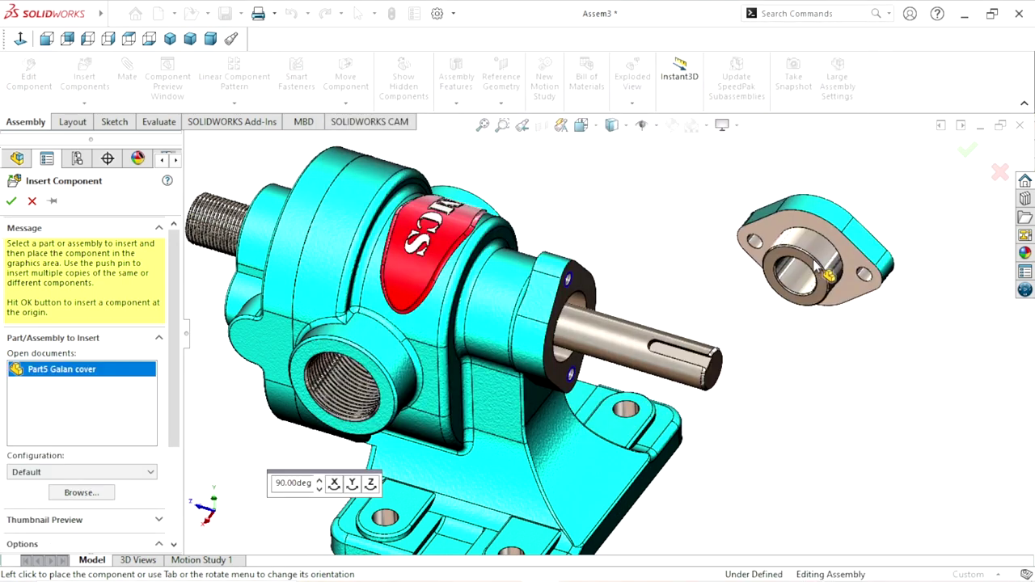
left_click(817, 271)
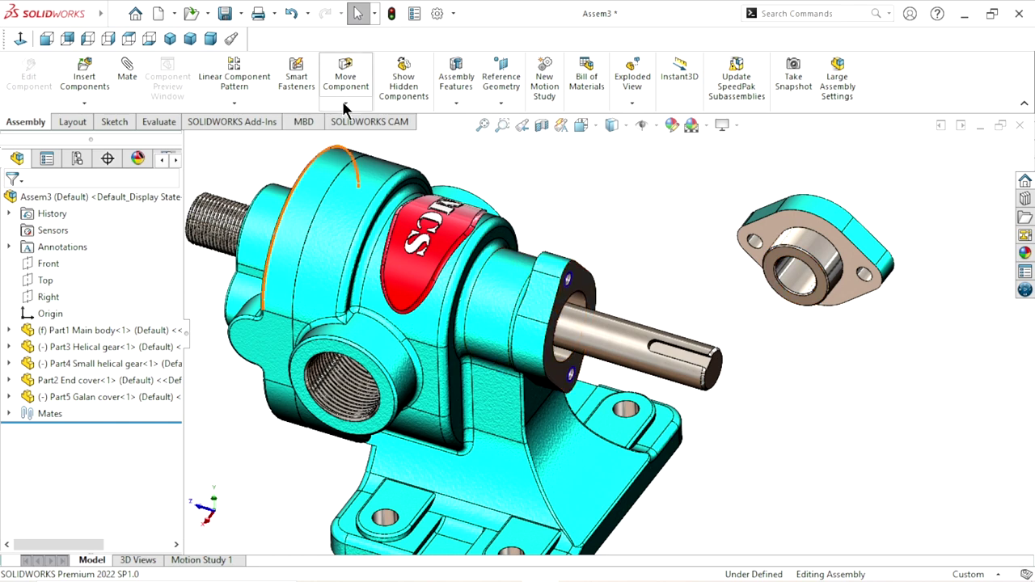
- Rotate the Galan cover freely until its flange faces the pump
left_click(345, 104)
left_click(368, 138)
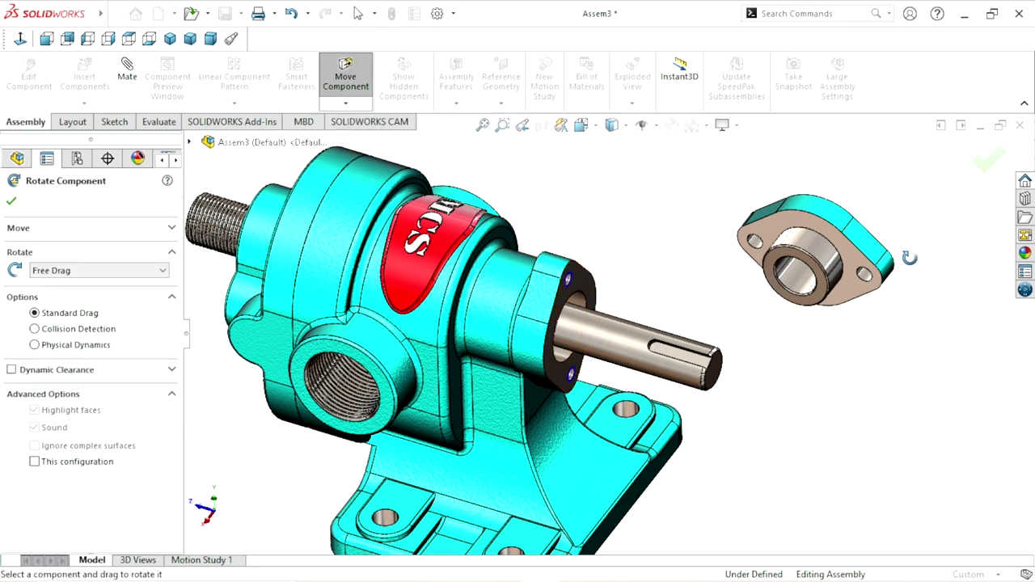
left_click_drag(876, 267, 842, 484)
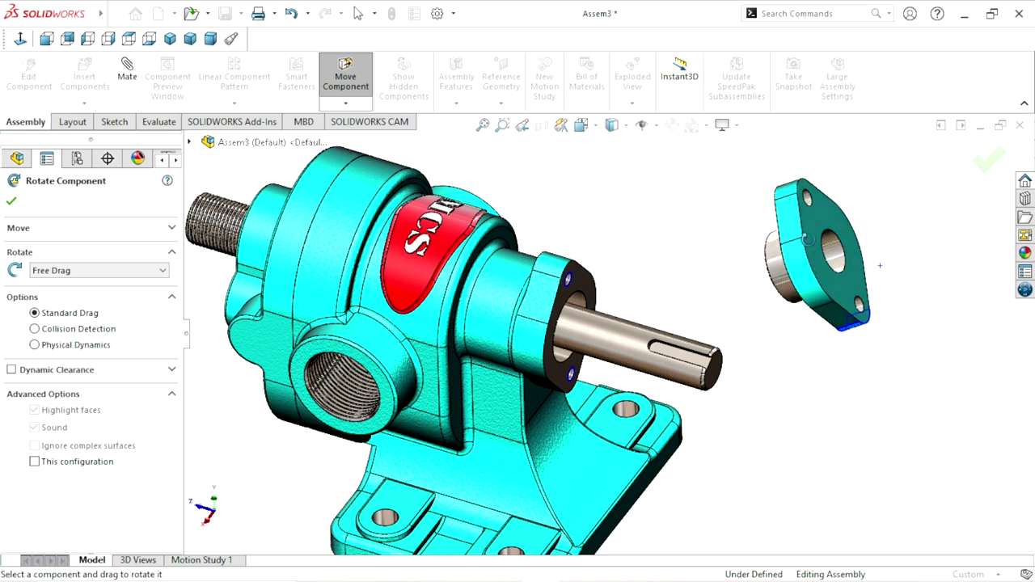
mouse_move(842, 484)
left_mouse_down()
mouse_move(836, 160)
mouse_move(825, 169)
left_mouse_up()
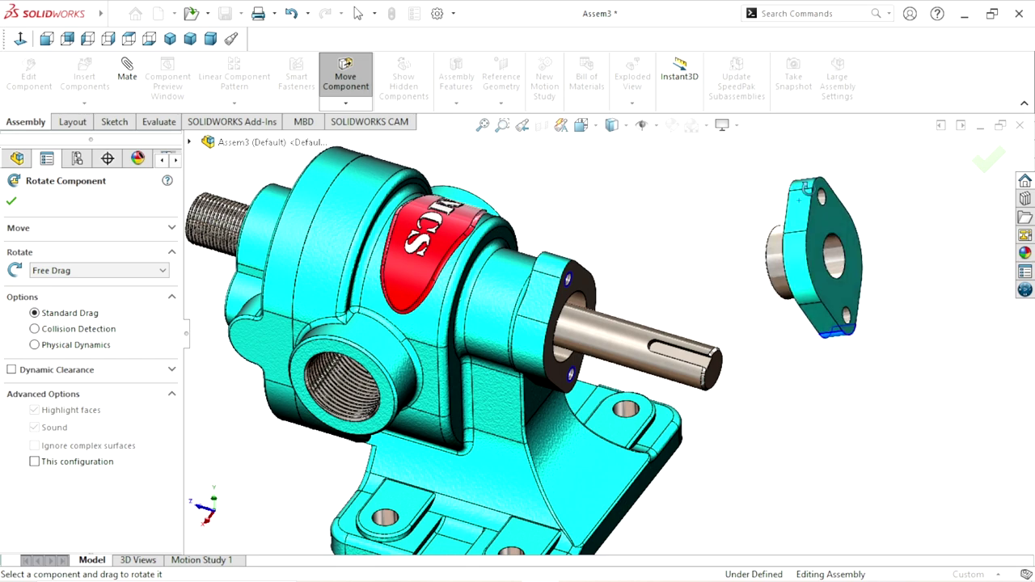
left_click_drag(825, 168, 783, 200)
left_click(13, 200)
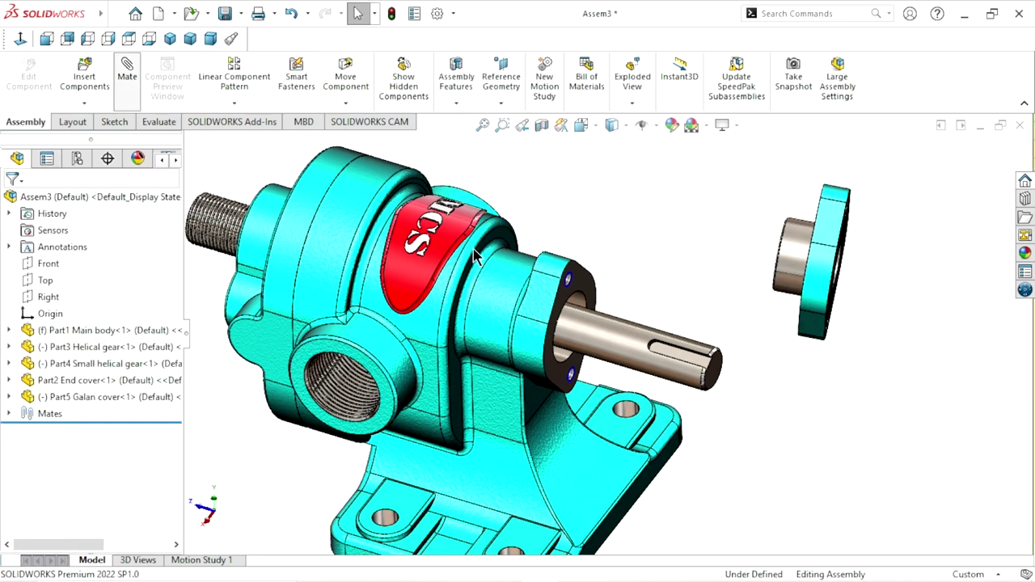
- Make the Galan cover's bore concentric with the main body's shaft bore
scroll(601, 340, "down", 3)
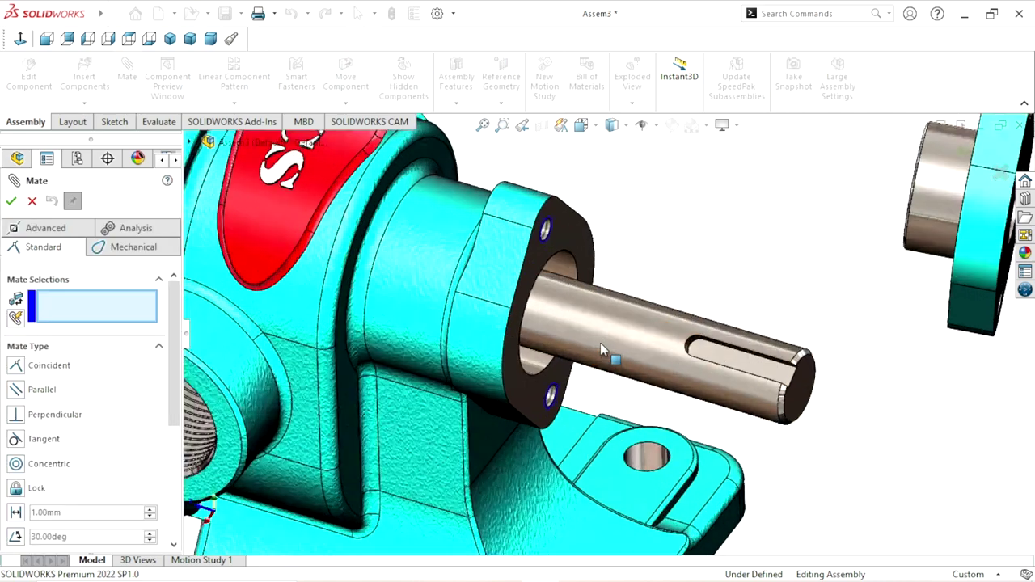
scroll(601, 341, "down", 3)
left_click(551, 226)
scroll(757, 234, "up", 3)
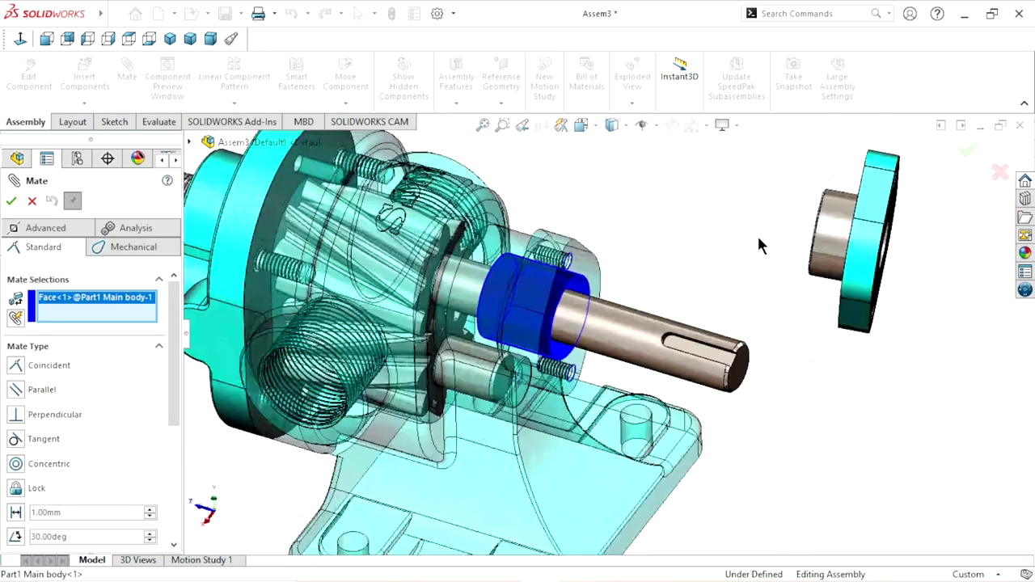
scroll(757, 234, "up", 2)
left_click(769, 253)
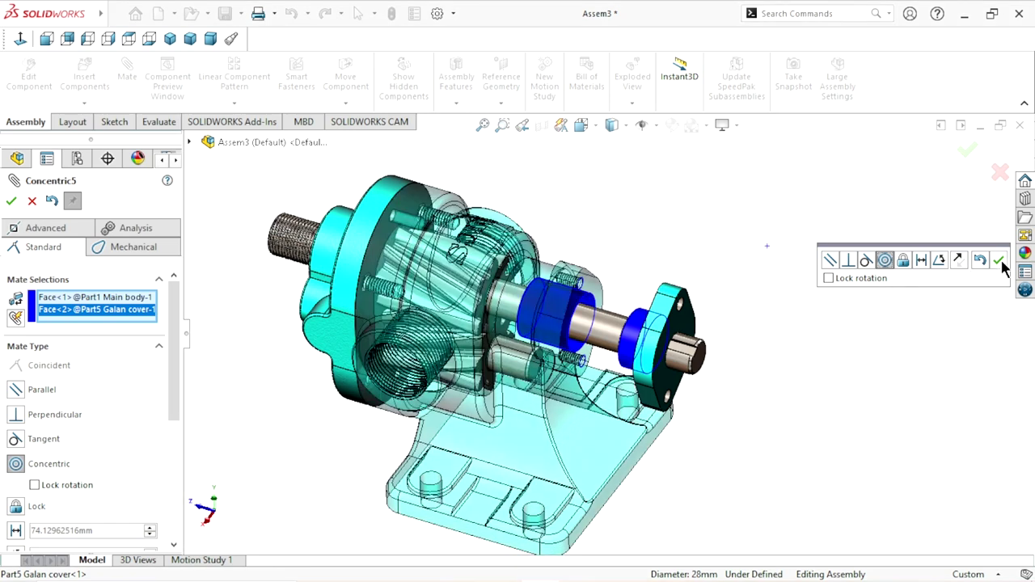
left_click(1001, 262)
- Align the cover's bolt hole concentric with the matching hole on the main body
scroll(647, 334, "down", 3)
scroll(645, 332, "down", 3)
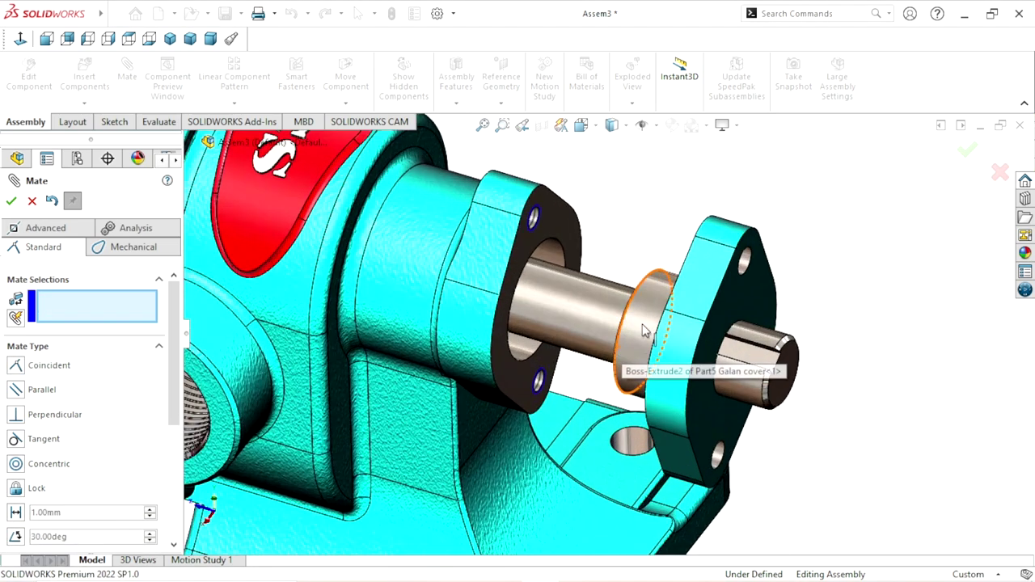
left_click(744, 260)
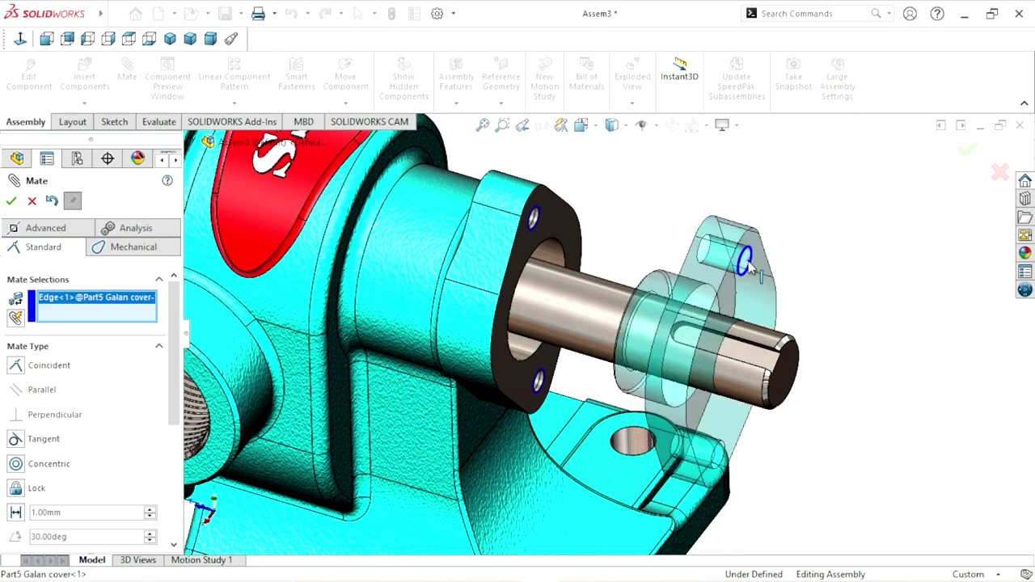
scroll(556, 257, "down", 5)
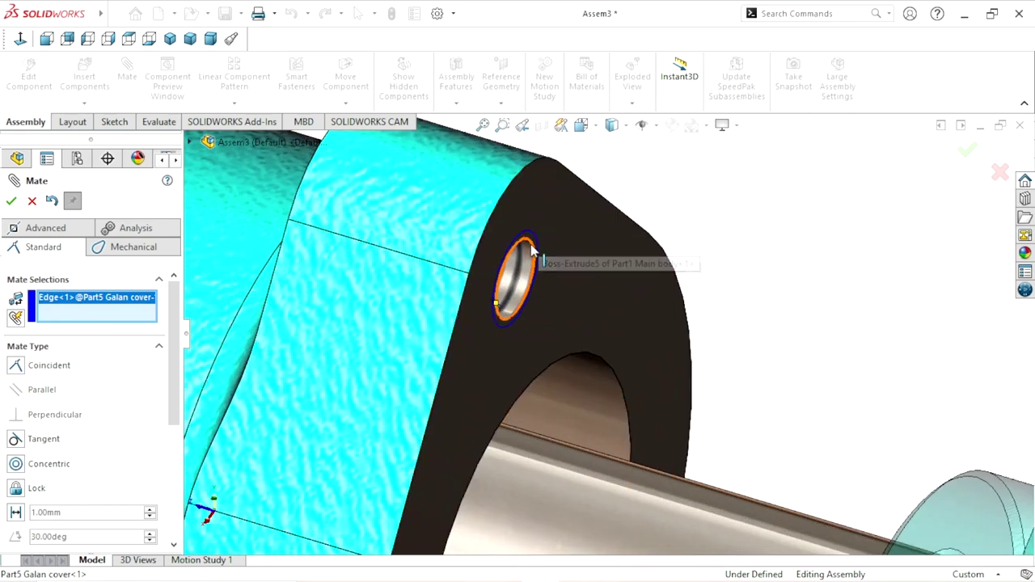
left_click(531, 249)
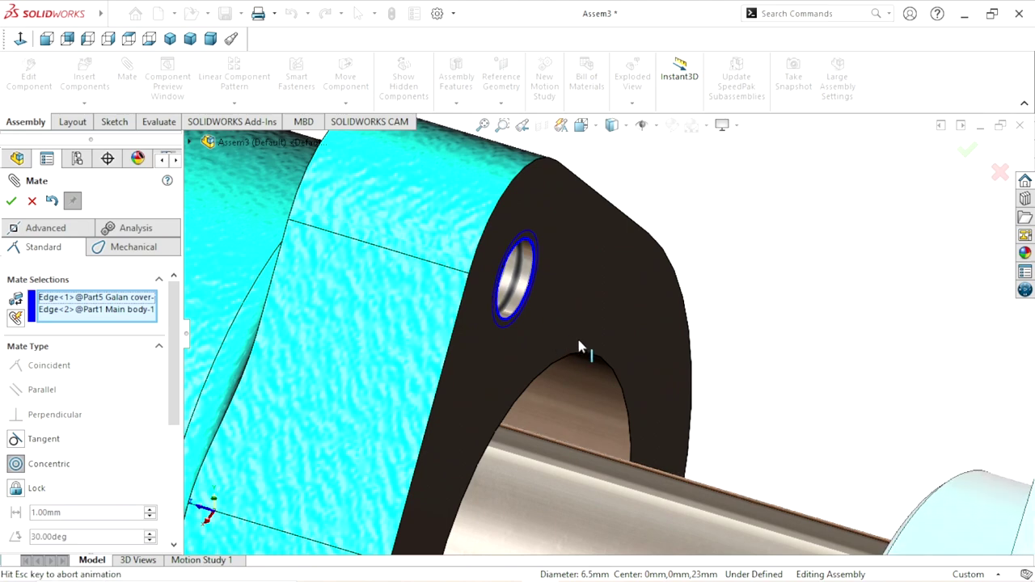
scroll(598, 359, "up", 3)
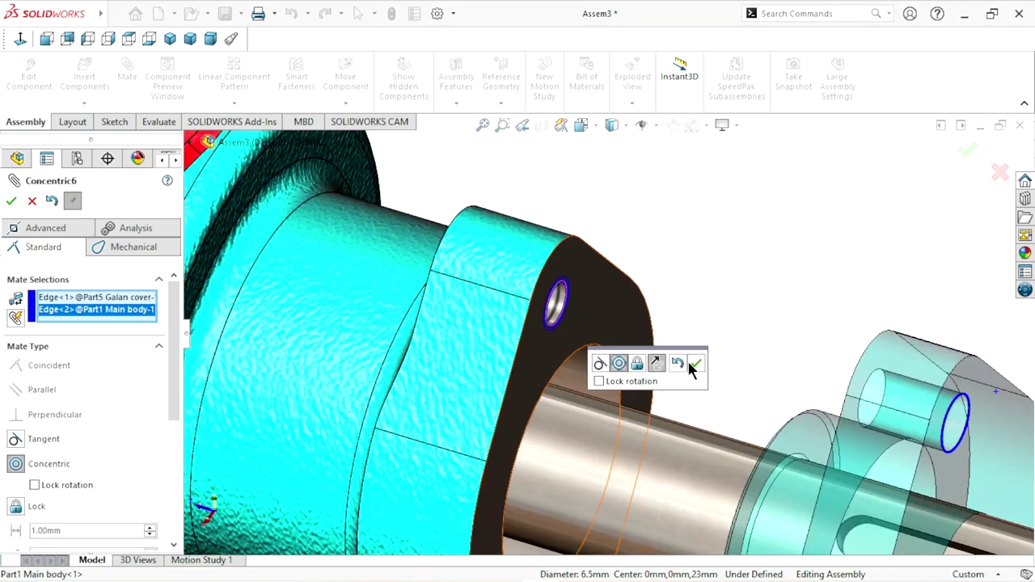
left_click(697, 365)
- Mate the cover face flush against the main body's flange and finish mating
left_click(634, 333)
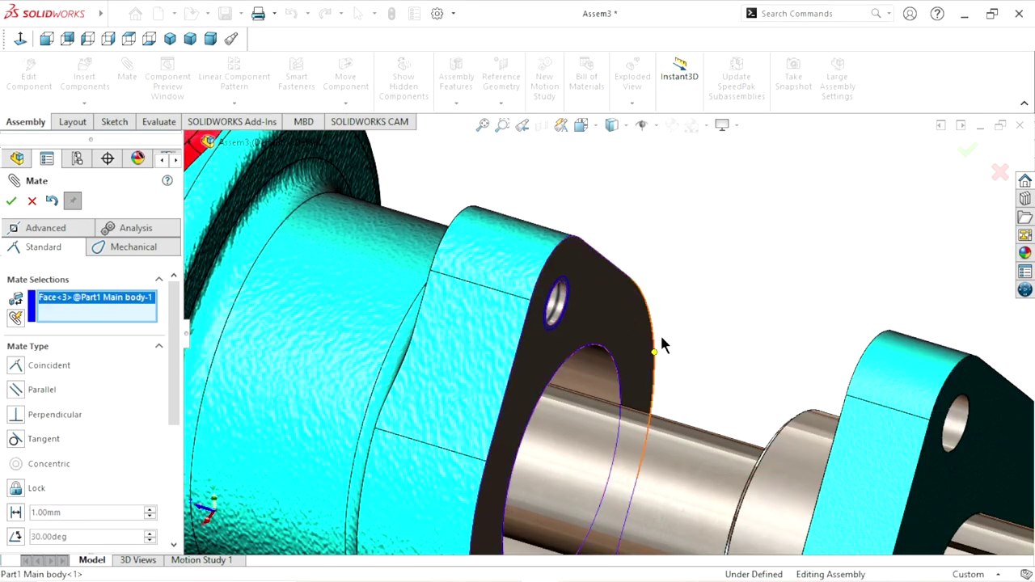
scroll(728, 310, "up", 3)
middle_click_drag(726, 310, 738, 377)
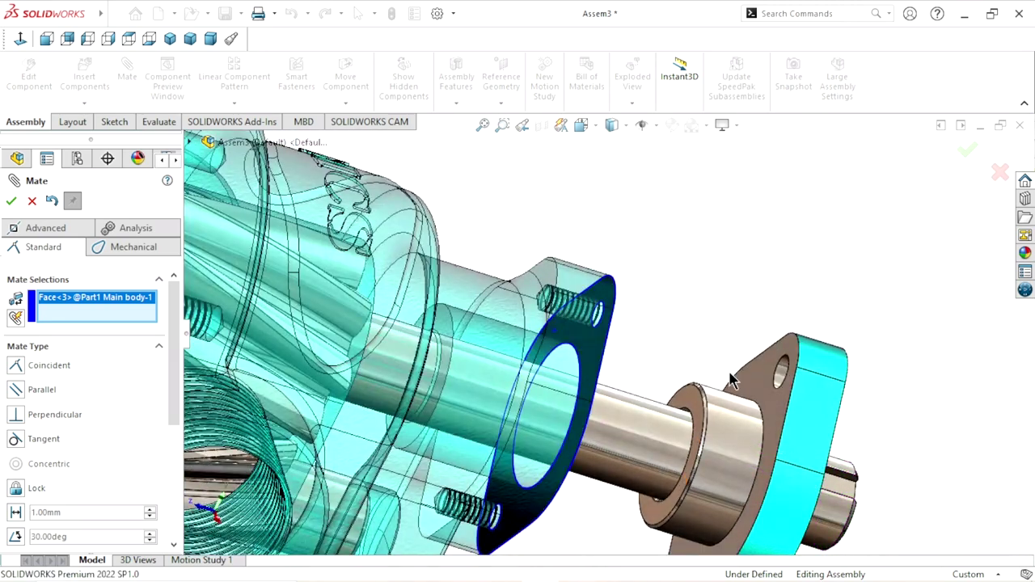
left_click(768, 389)
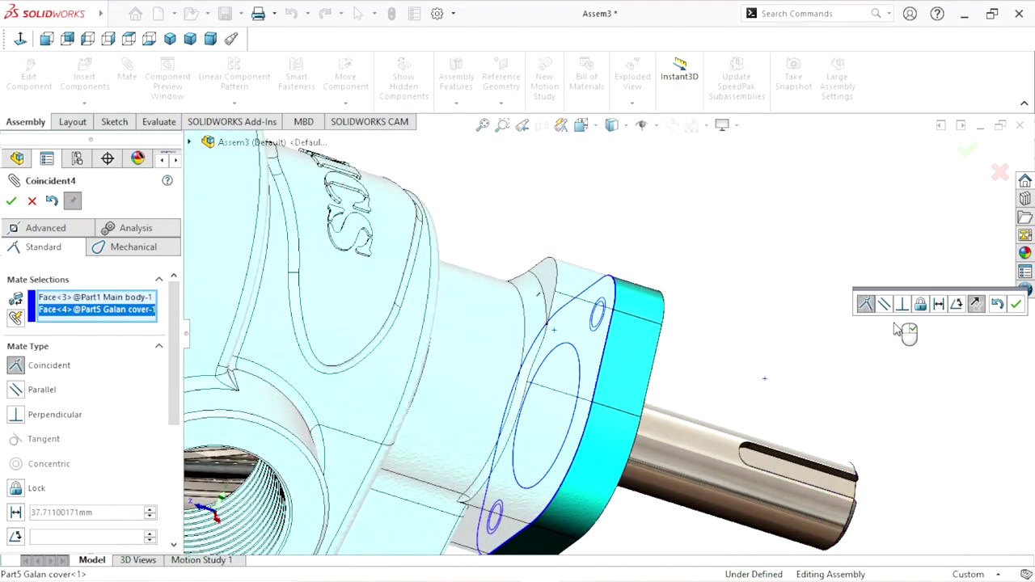
left_click(1017, 304)
mouse_move(717, 369)
middle_mouse_down()
mouse_move(662, 305)
mouse_move(784, 341)
middle_mouse_up()
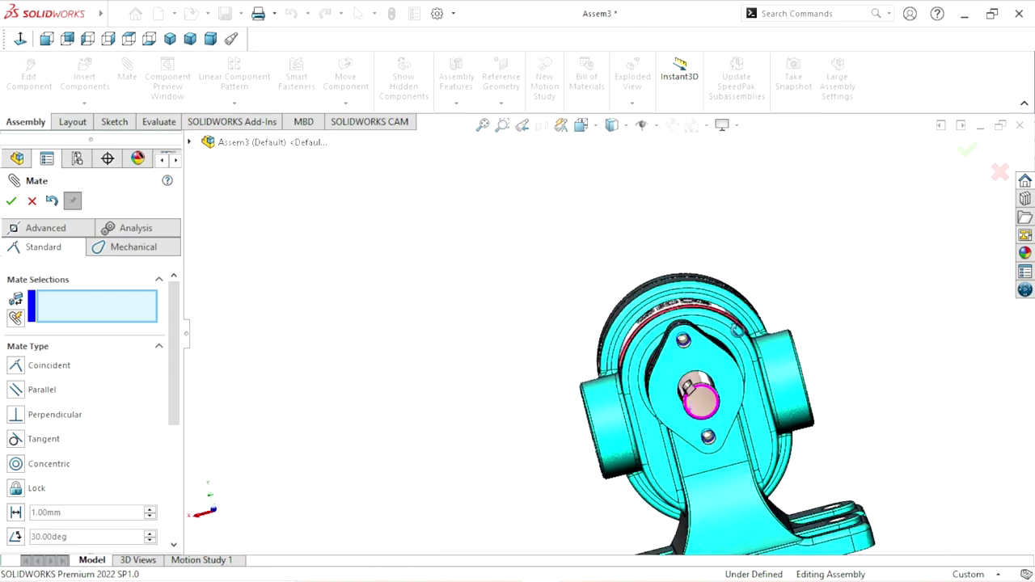
scroll(786, 339, "up", 1)
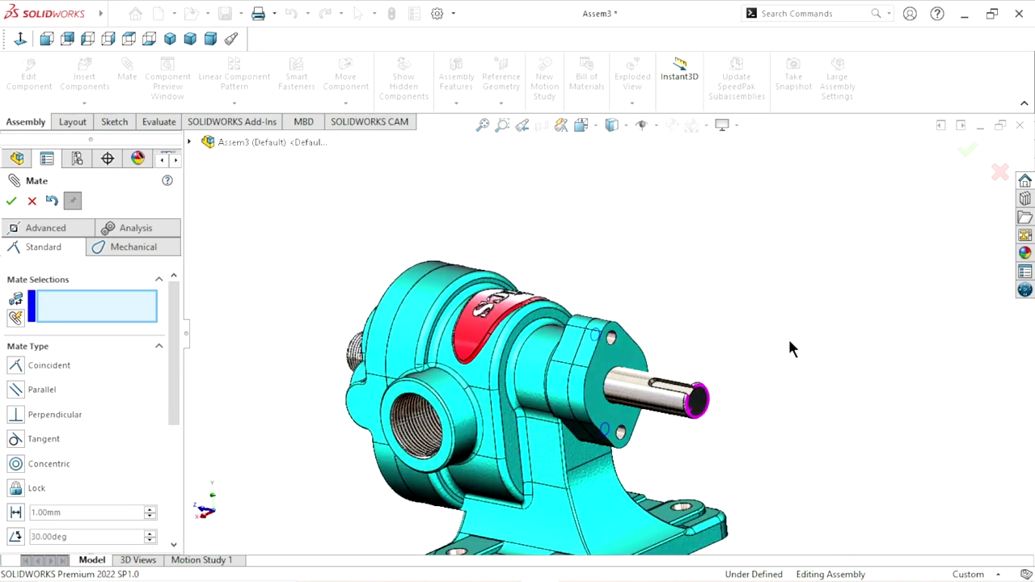
scroll(788, 344, "up", 2)
scroll(621, 322, "up", 2)
scroll(621, 322, "down", 6)
scroll(621, 322, "up", 3)
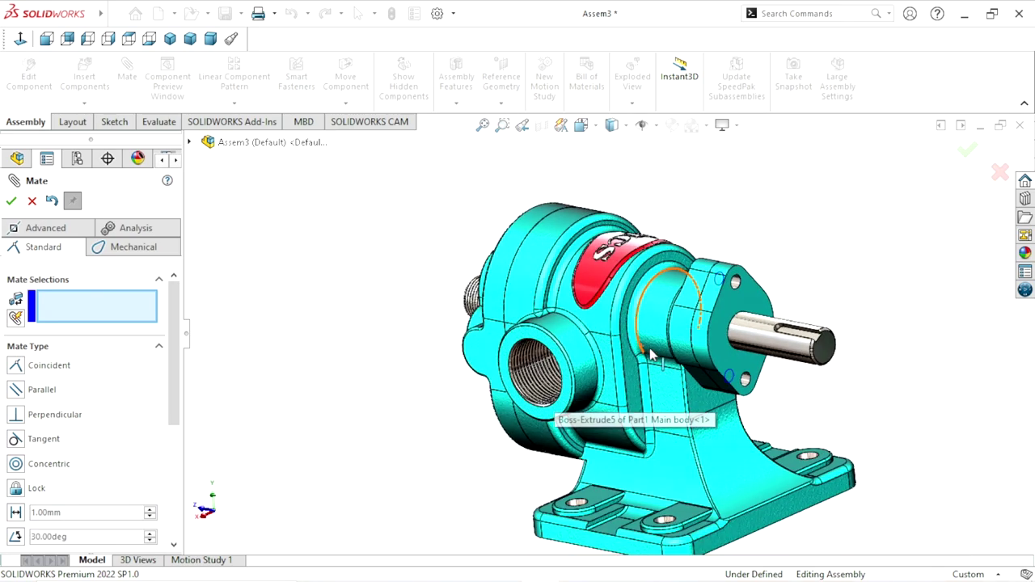
middle_click_drag(622, 322, 695, 328)
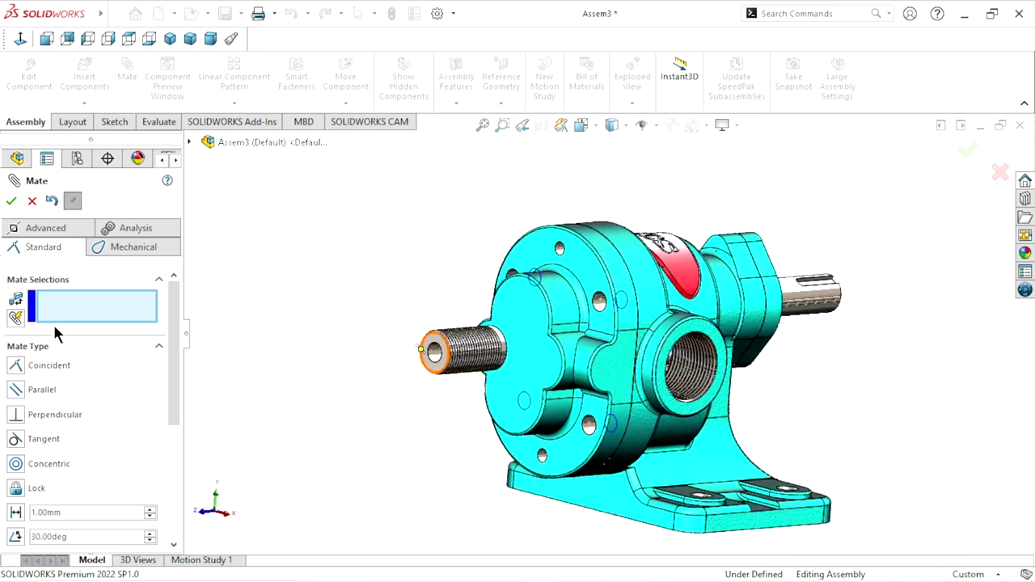
left_click(33, 204)
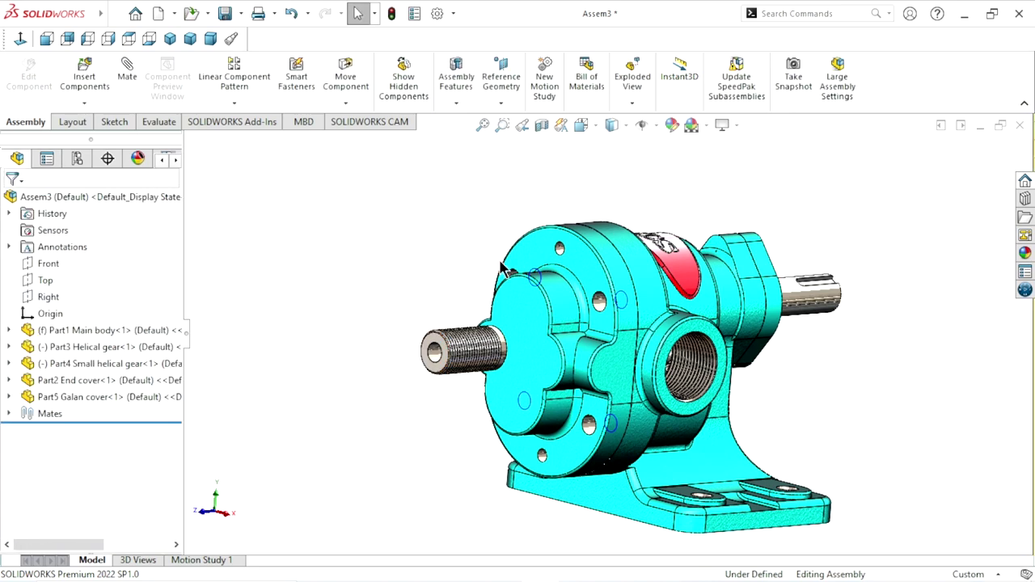
- Browse the Design Library Toolbox to IS > Bolts and Screws > Hex Head
left_click(1023, 201)
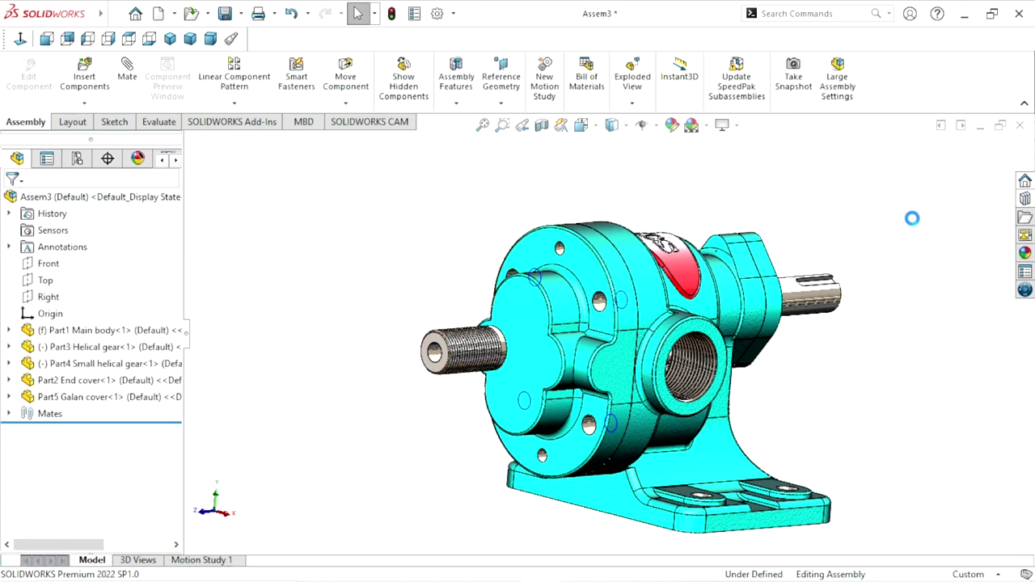
left_click(856, 205)
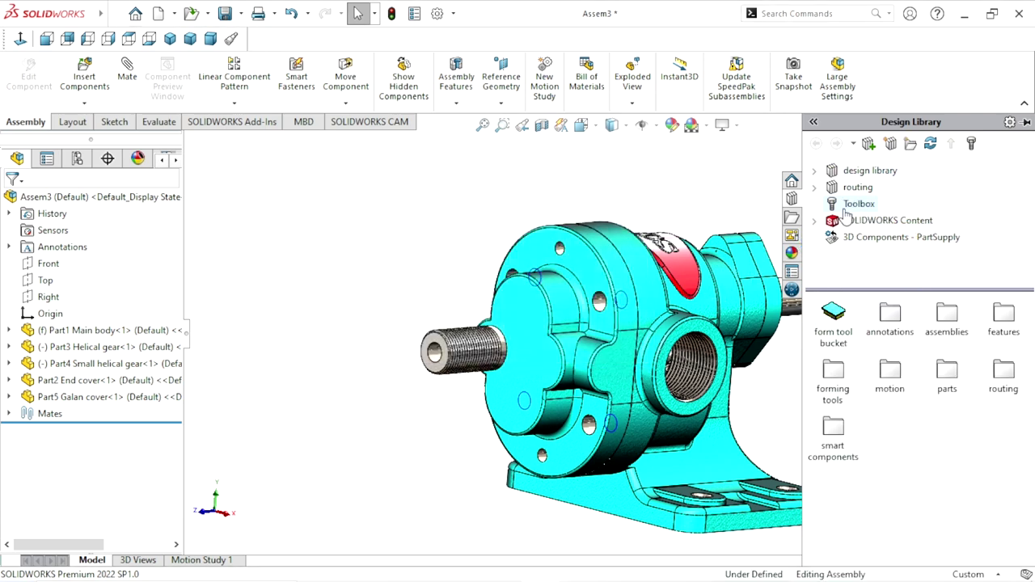
left_click_drag(1029, 411, 1031, 474)
double_click(845, 426)
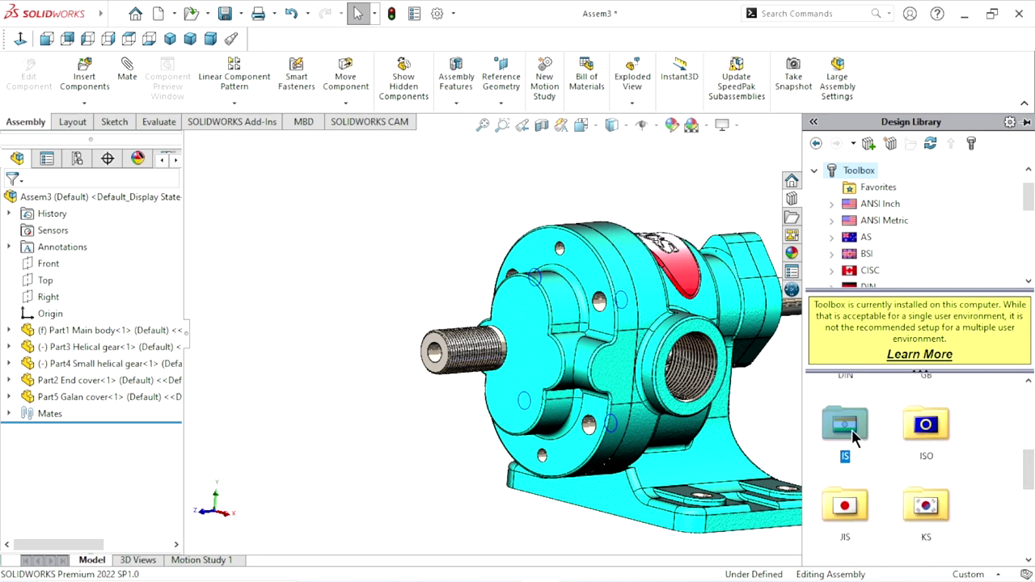
left_click_drag(1030, 453, 1030, 462)
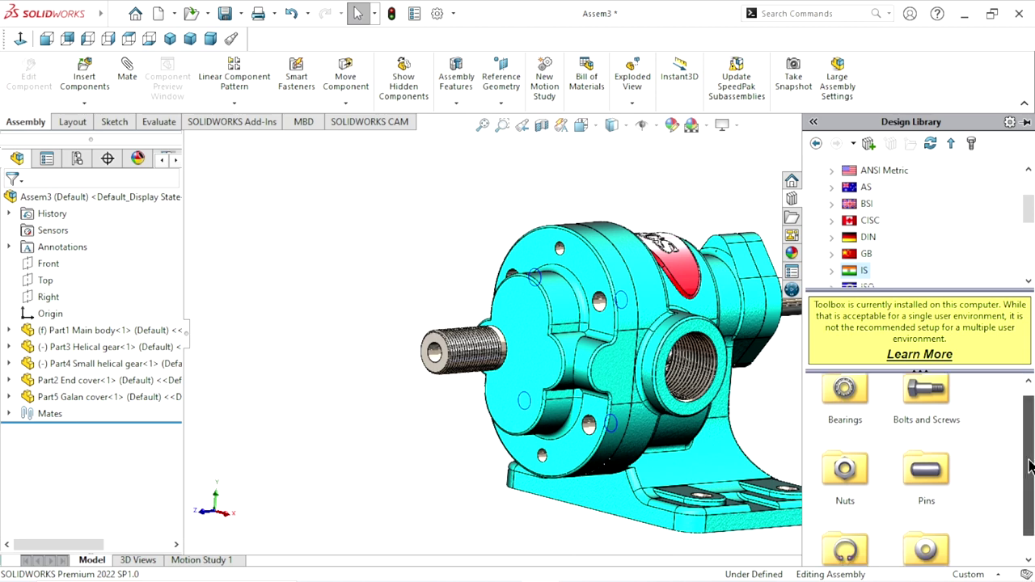
double_click(926, 468)
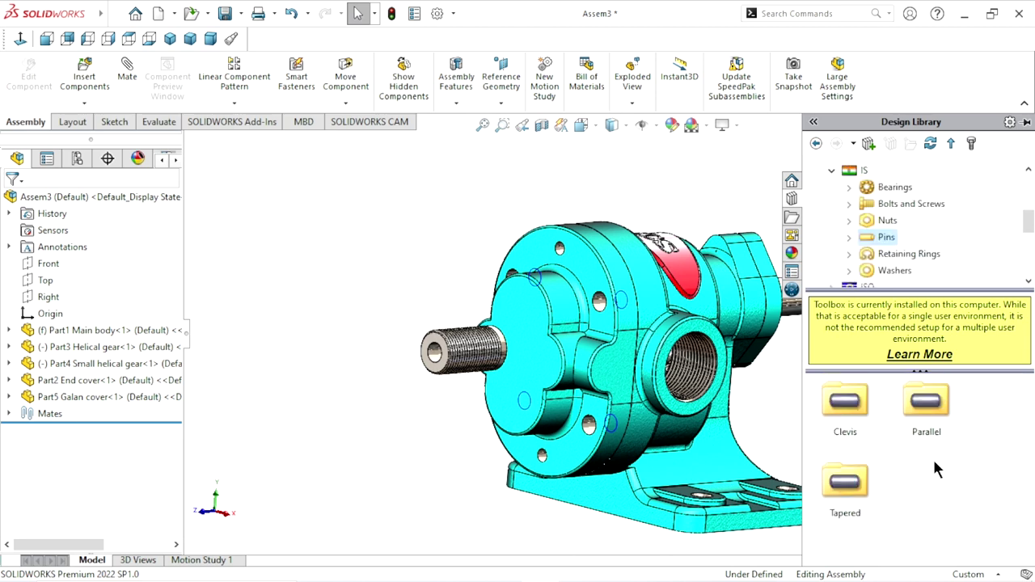
double_click(931, 404)
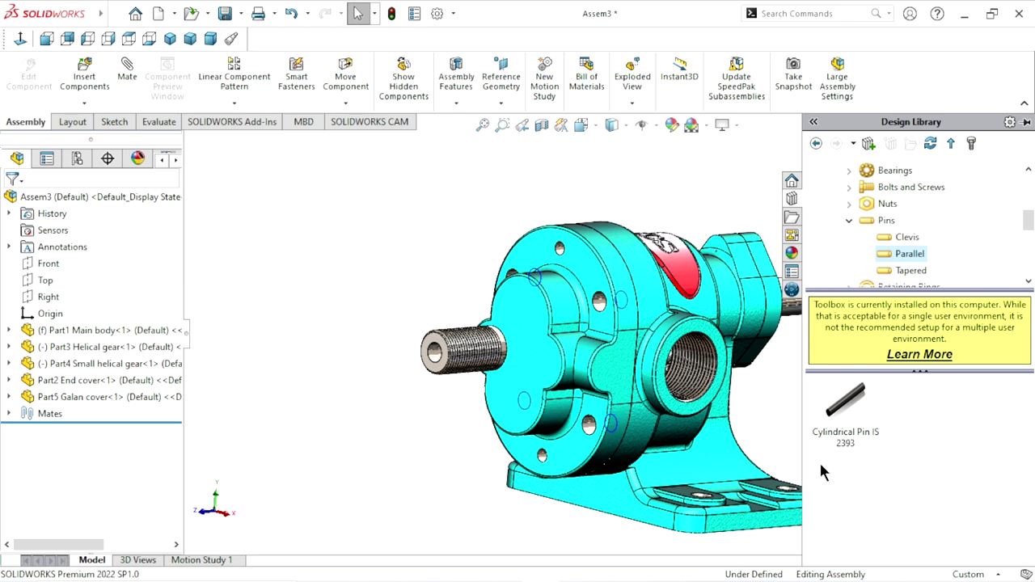
left_click(817, 146)
left_click(817, 146)
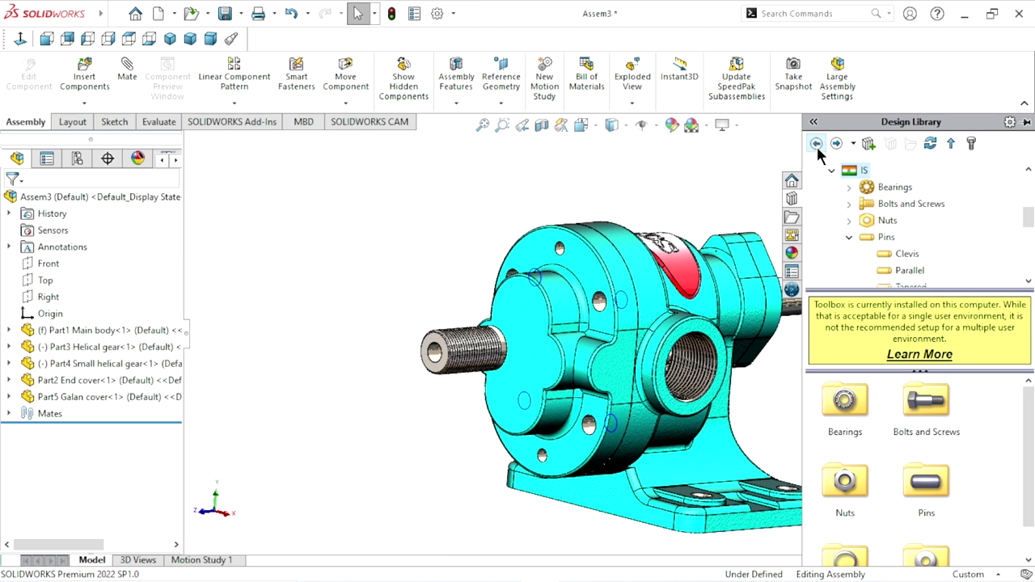
double_click(925, 412)
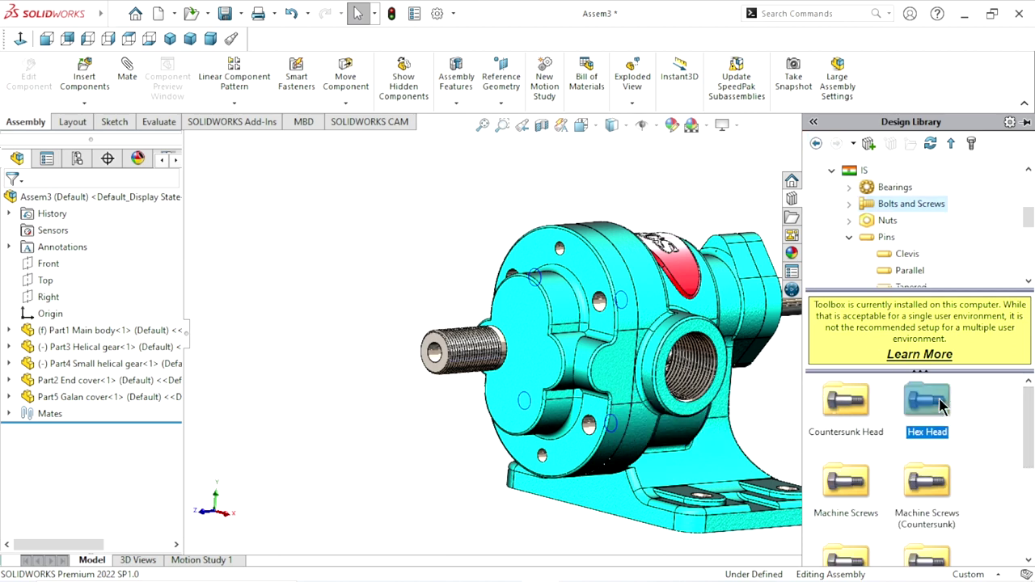
double_click(940, 400)
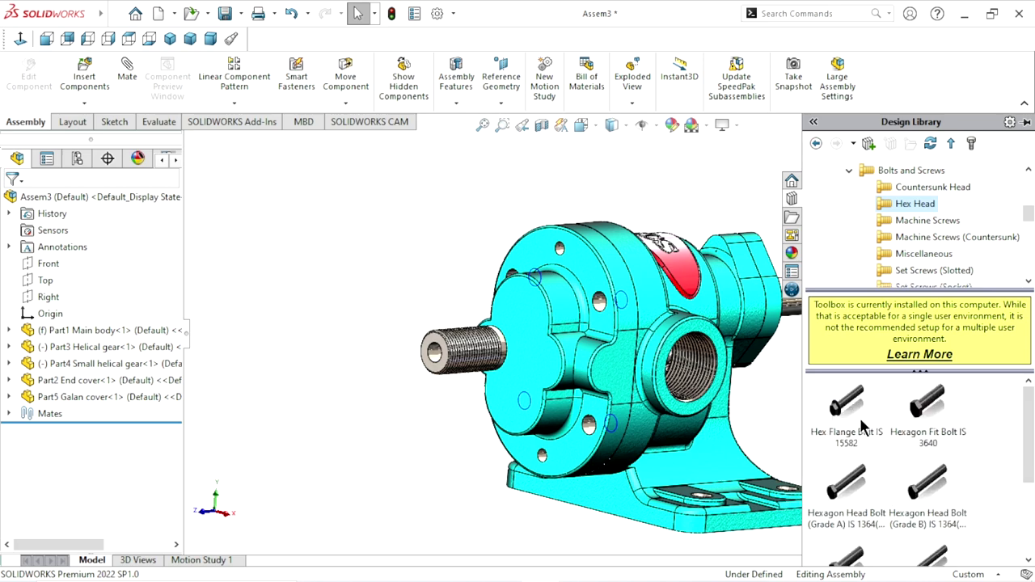
- Orbit to the end cover and drag Hex Flange Bolt IS 15582 into the assembly
middle_click_drag(679, 434, 566, 364)
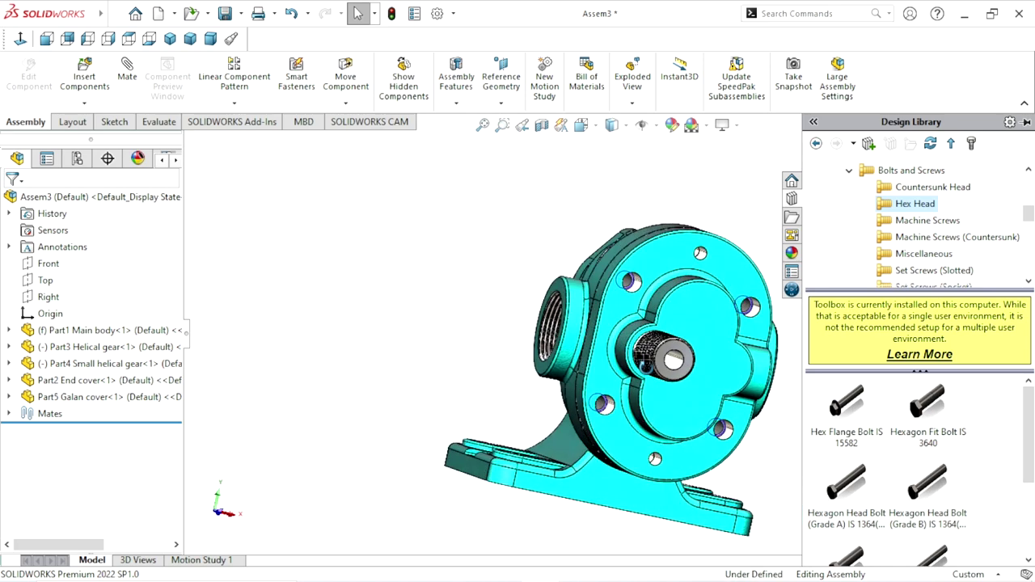
scroll(763, 432, "up", 2)
scroll(704, 423, "down", 3)
scroll(679, 384, "down", 5)
middle_click_drag(679, 384, 740, 433)
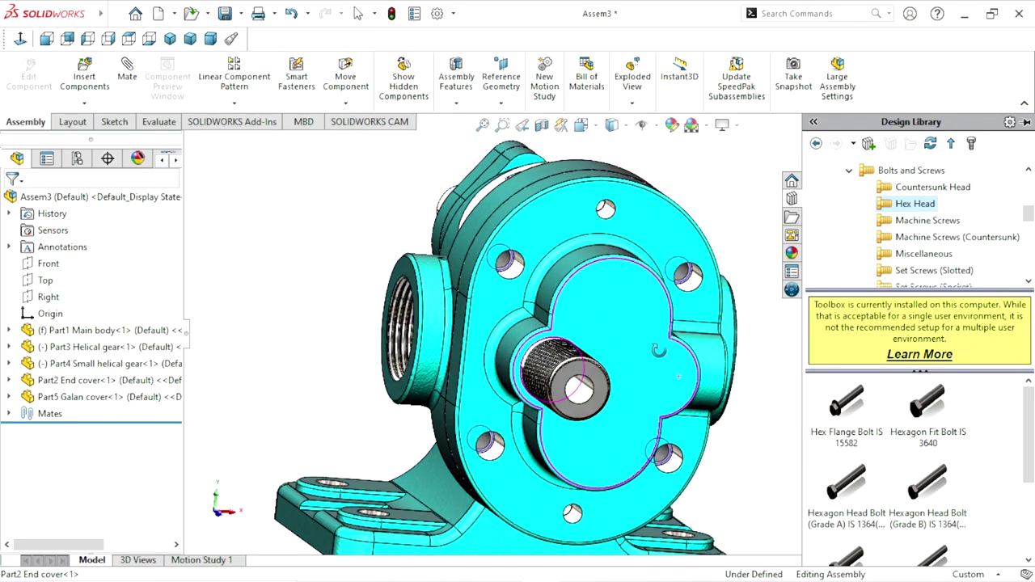
left_click_drag(839, 404, 621, 368)
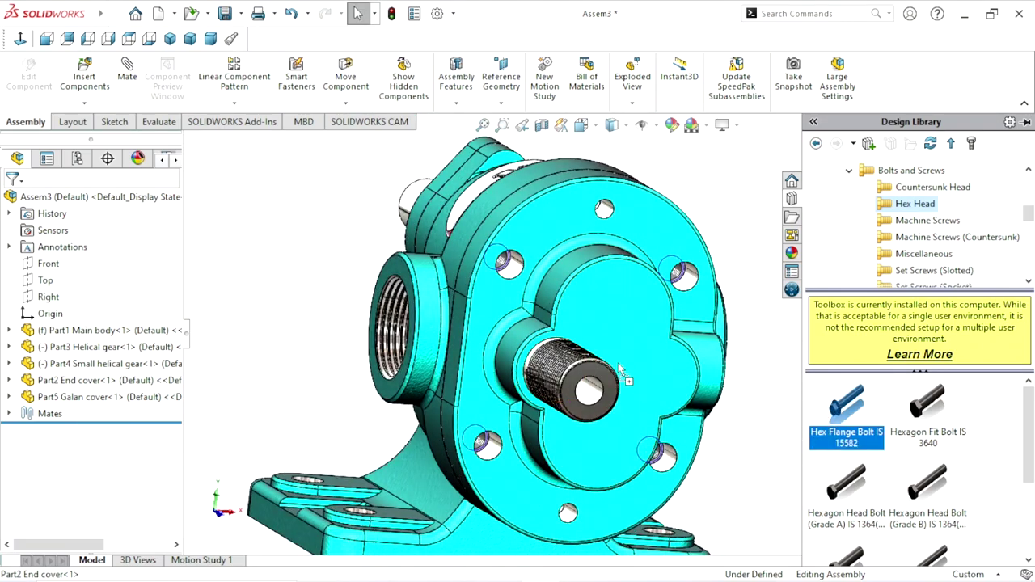
left_click_drag(516, 269, 529, 279)
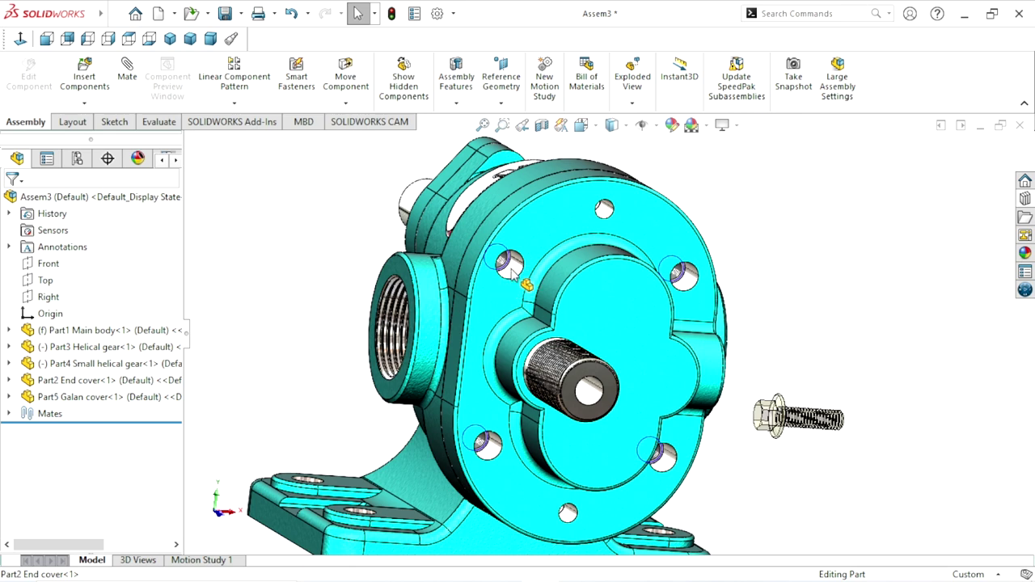
- Drop a first bolt at the upper-left cover hole, then cancel that insertion
left_click_drag(511, 271, 514, 260)
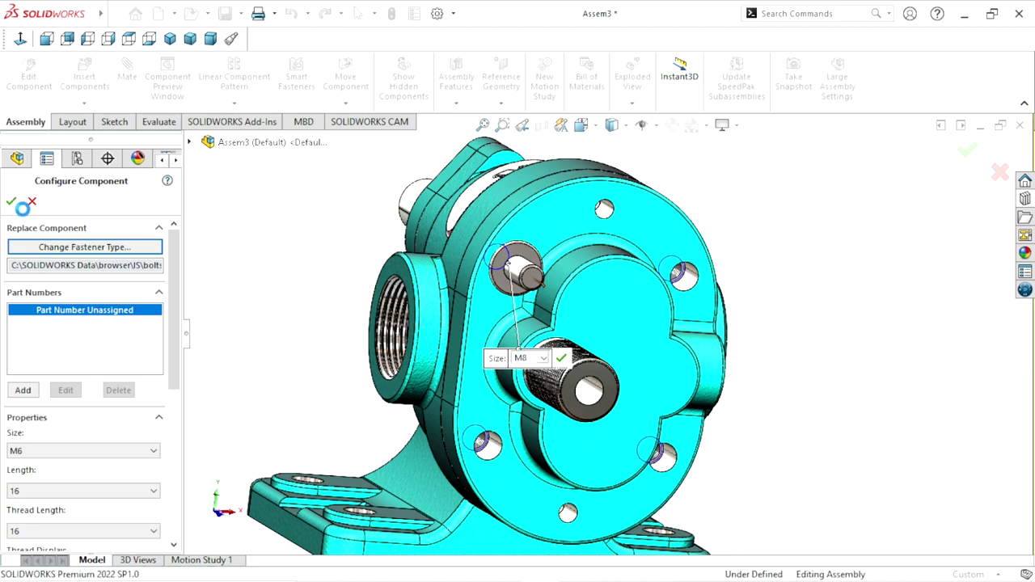
key("Up")
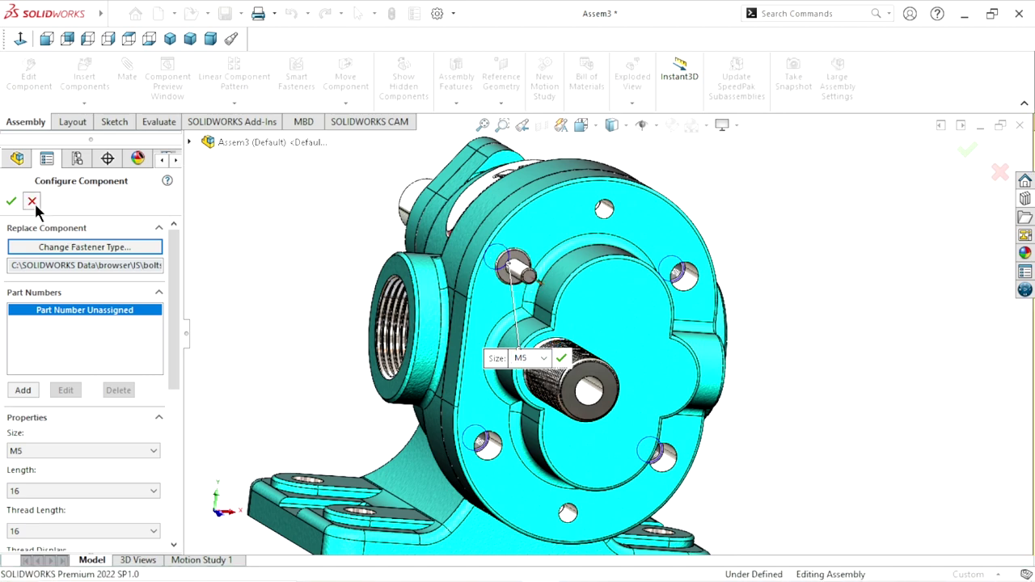
key("Return")
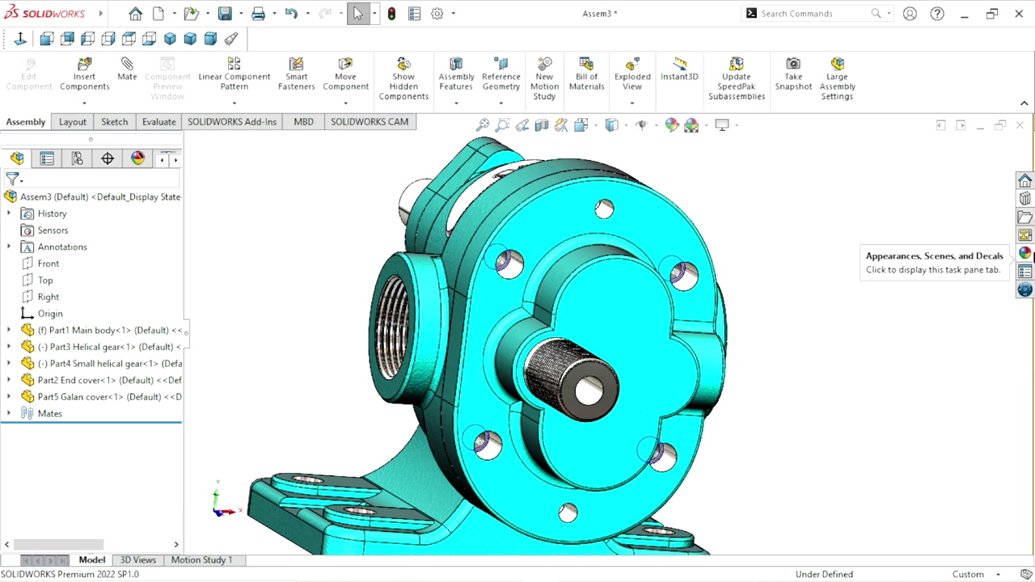
- Insert another Hex Flange Bolt IS 15582 configured as M8, length 30, Schematic threads
left_click(1025, 198)
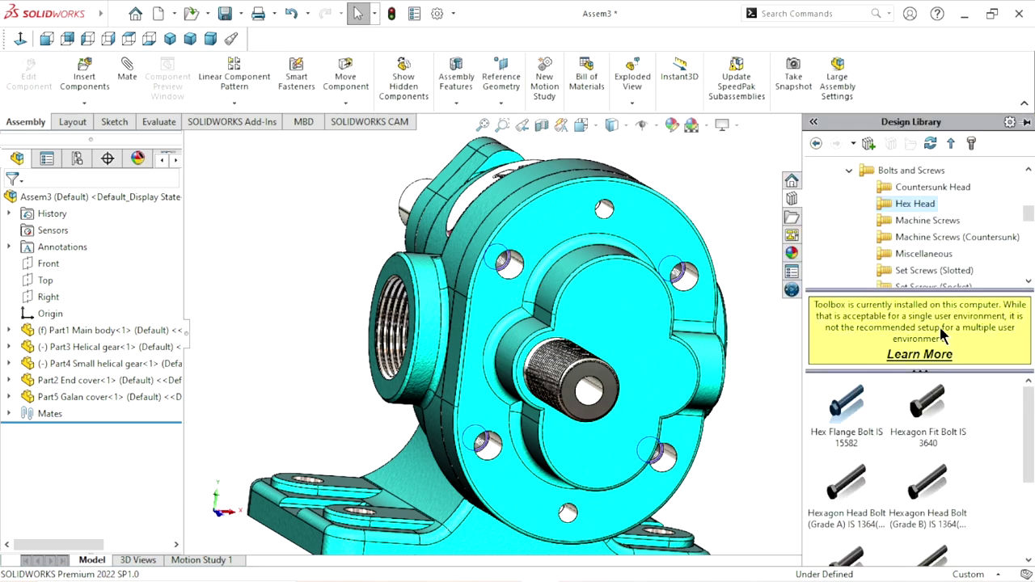
left_click(852, 408)
left_click_drag(847, 408, 306, 249)
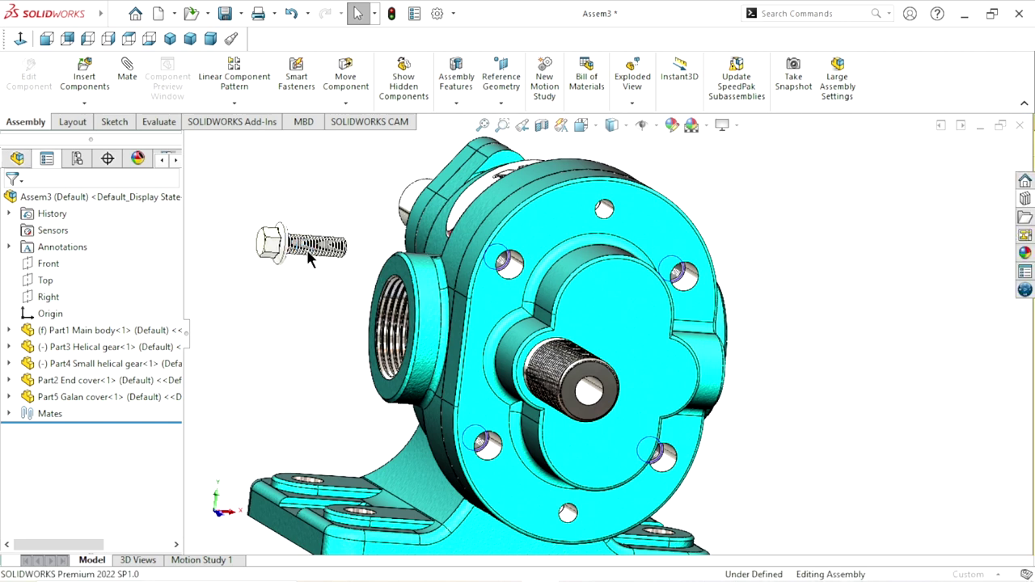
scroll(173, 361, "down", 1)
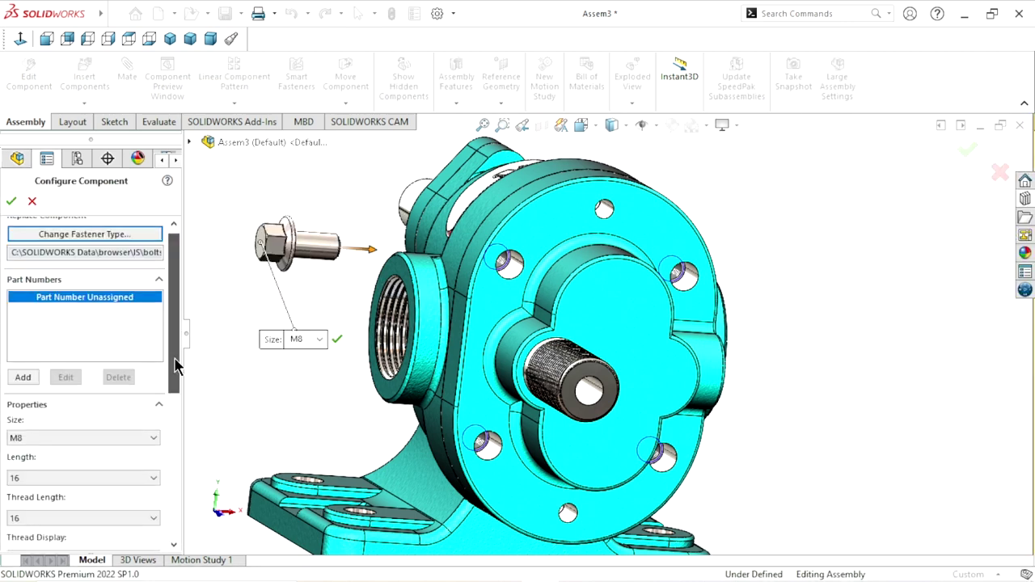
scroll(162, 366, "down", 3)
left_click(151, 327)
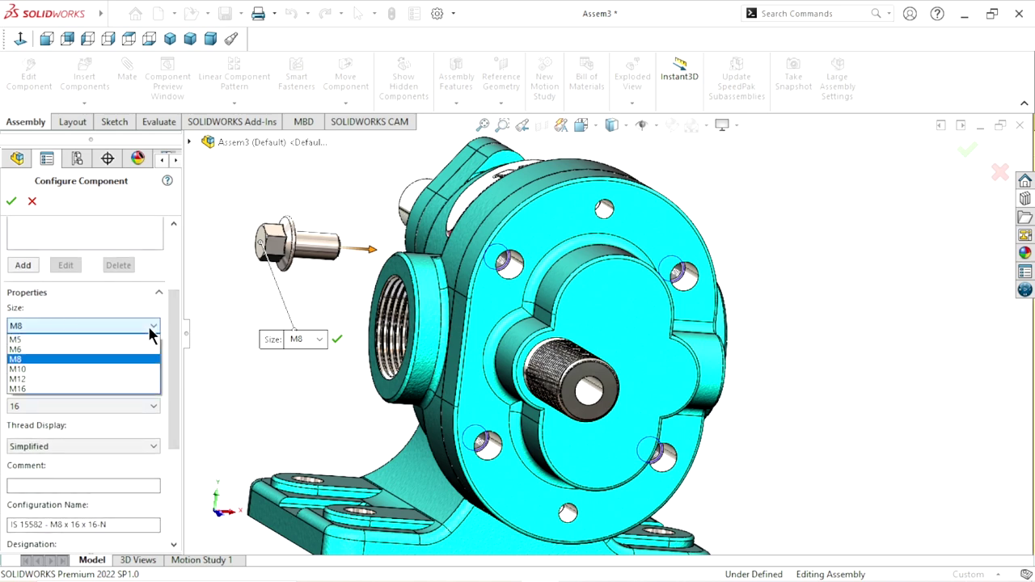
left_click(34, 360)
left_click(151, 368)
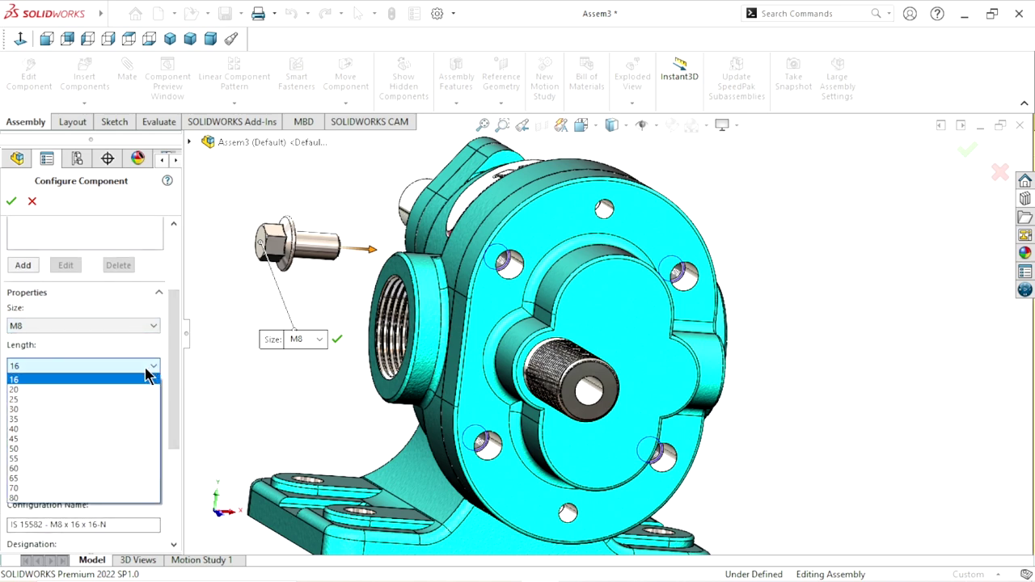
left_click(31, 410)
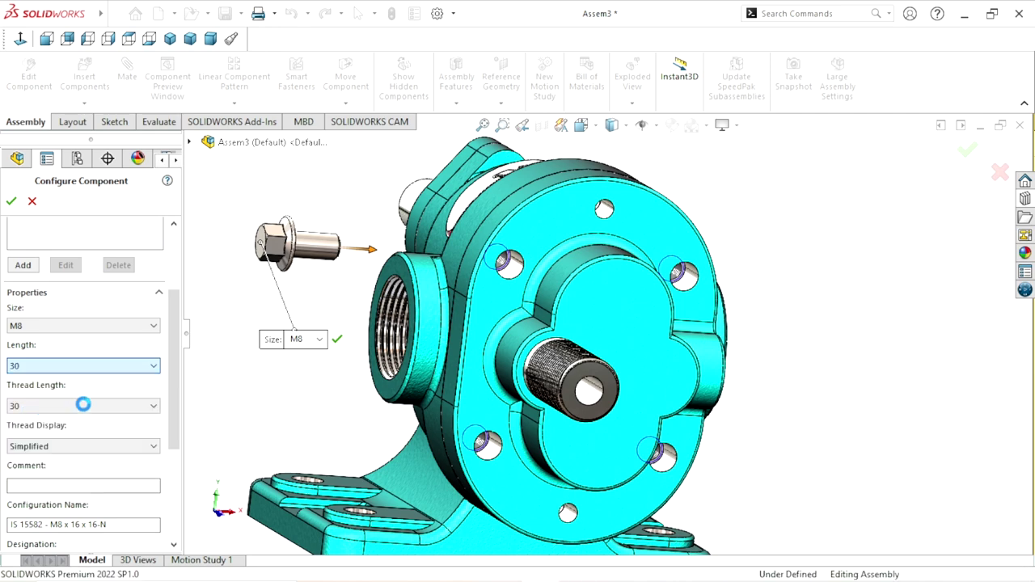
left_click(147, 447)
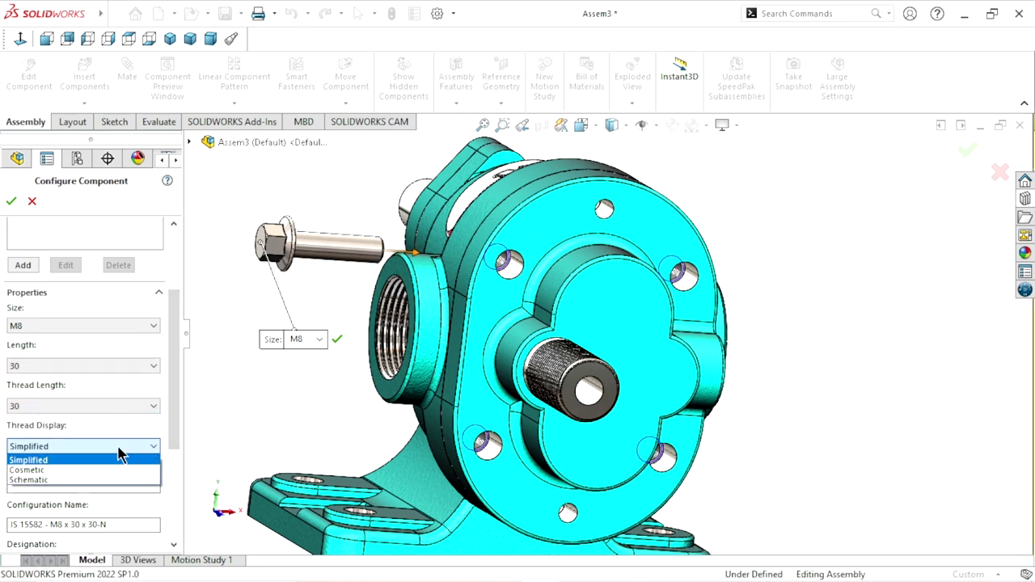
left_click(54, 477)
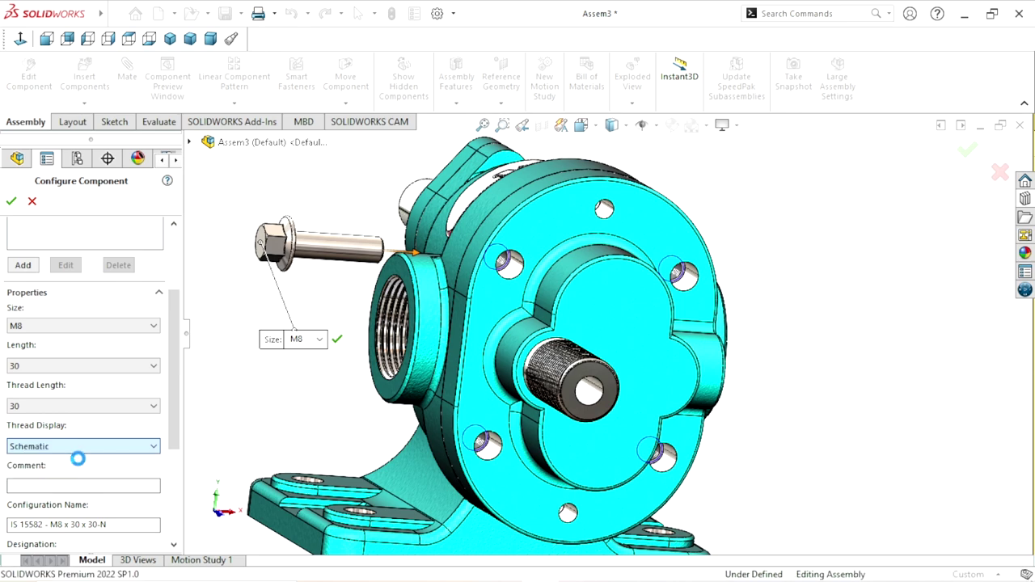
left_click(11, 200)
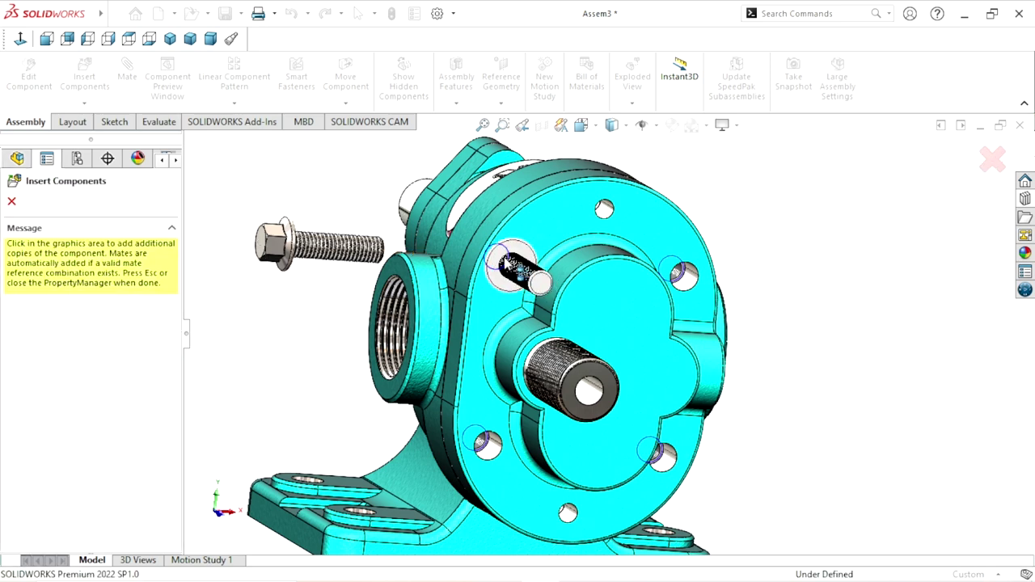
- Seat bolts in the four end-cover holes: upper-left, upper-right, lower-left, lower-right
left_click(512, 265)
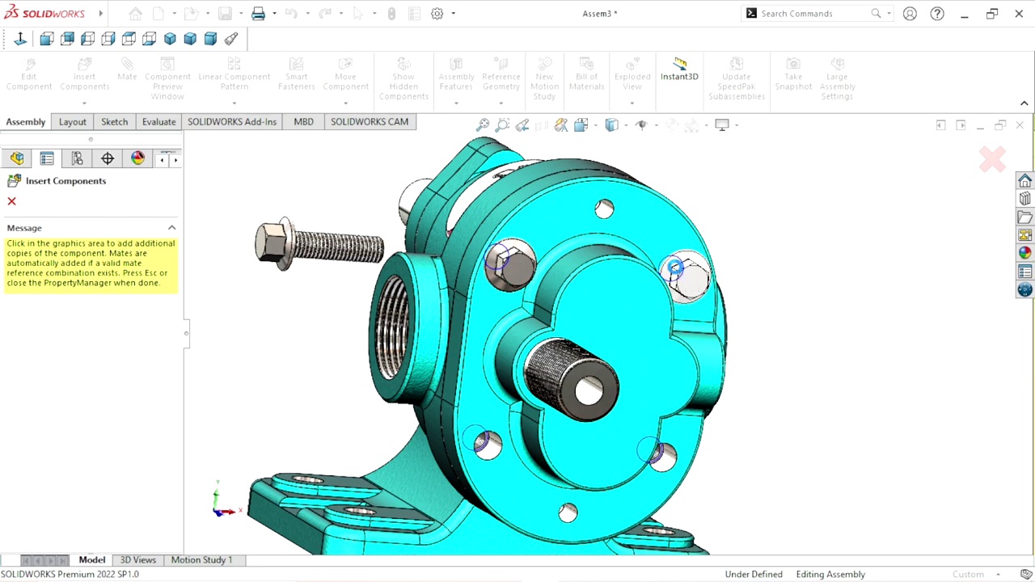
left_click(677, 271)
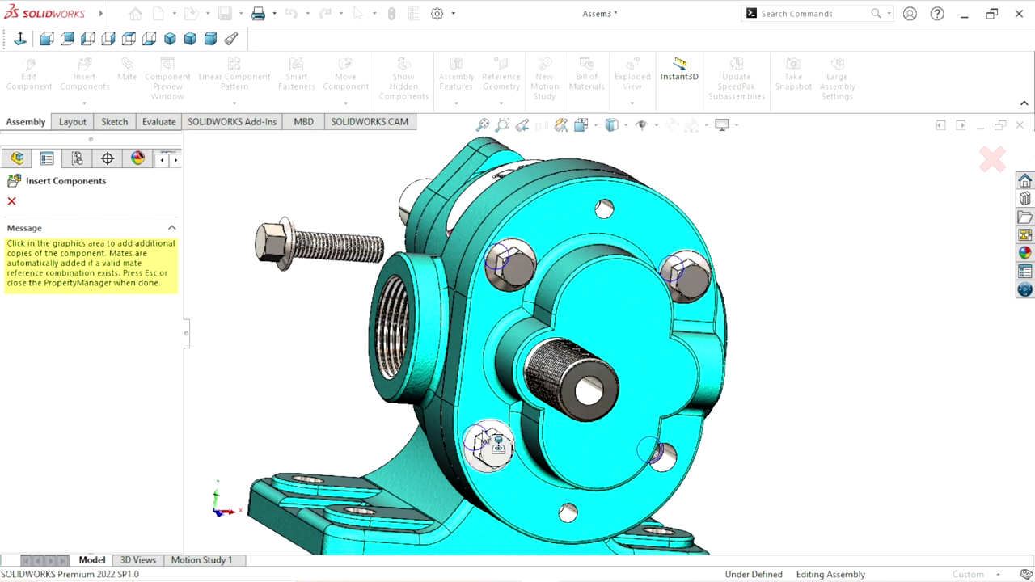
left_click(481, 437)
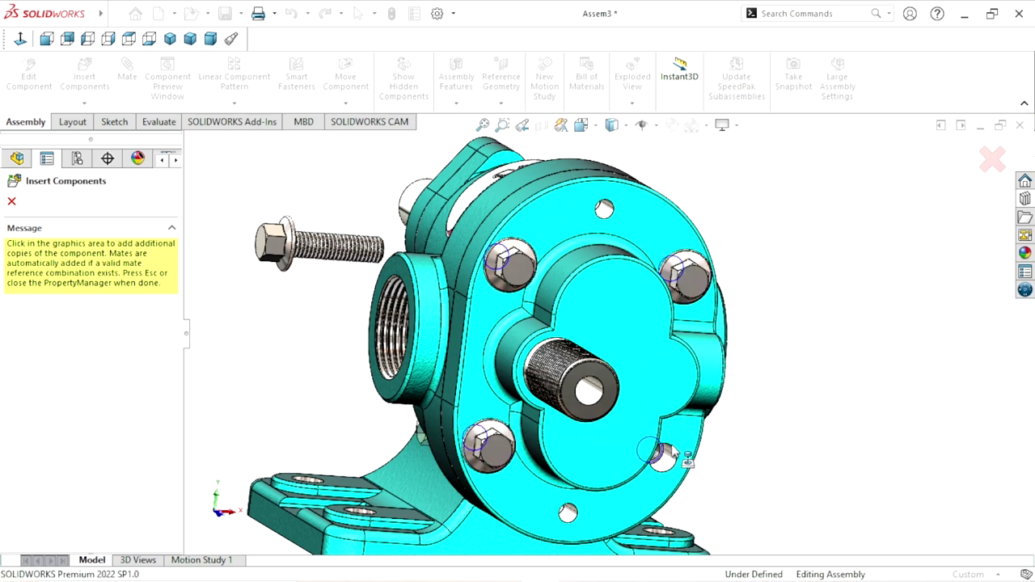
left_click(671, 451)
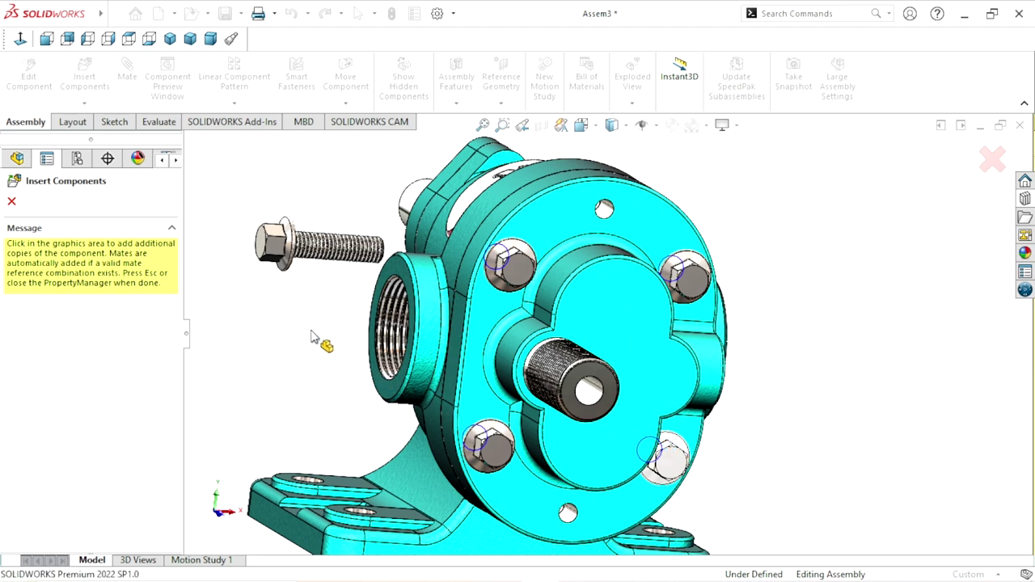
left_click(12, 202)
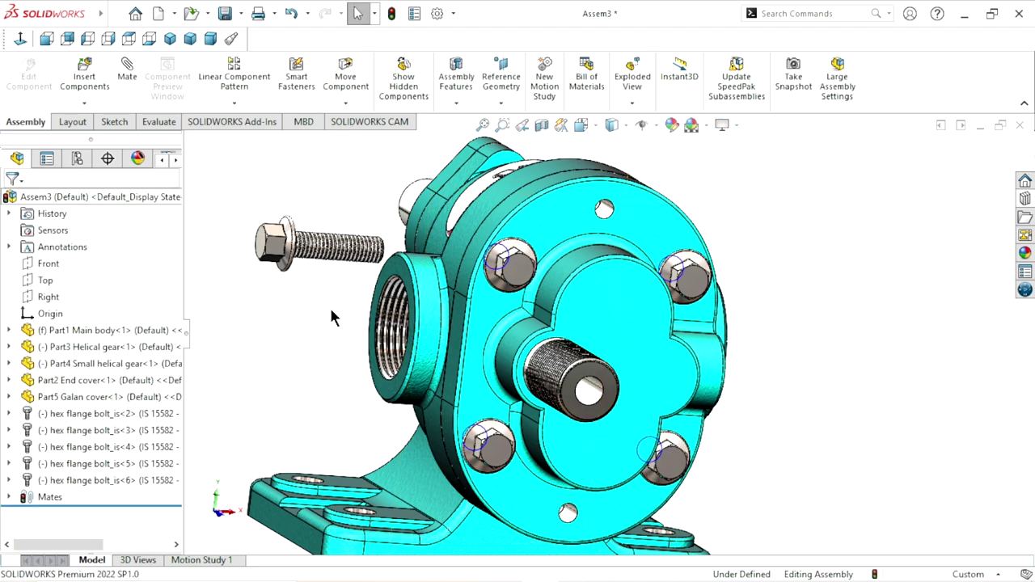
- Delete the stray hex flange bolt_is<2> left of the pump
key("f")
scroll(485, 295, "down", 1)
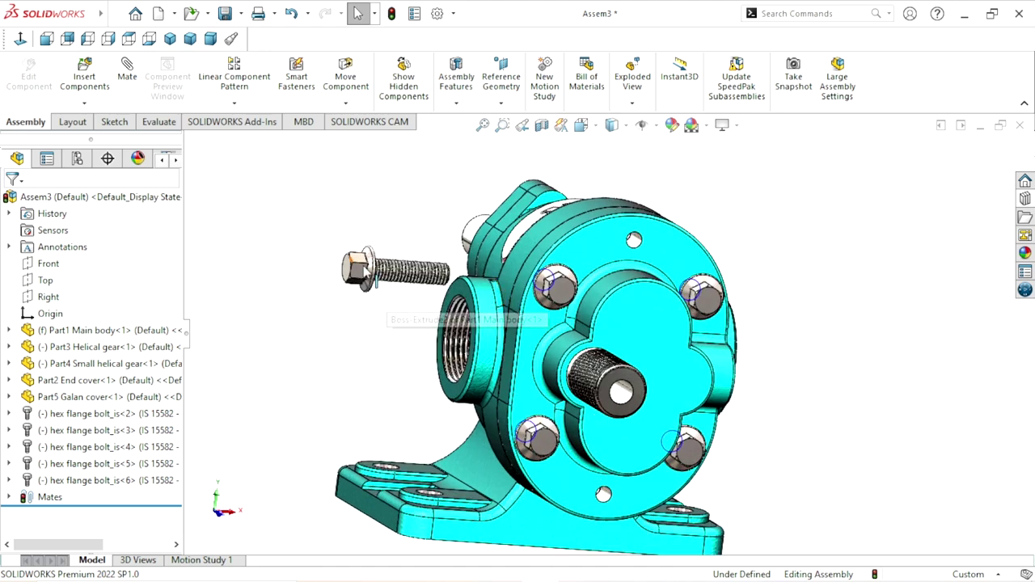
left_click(392, 265)
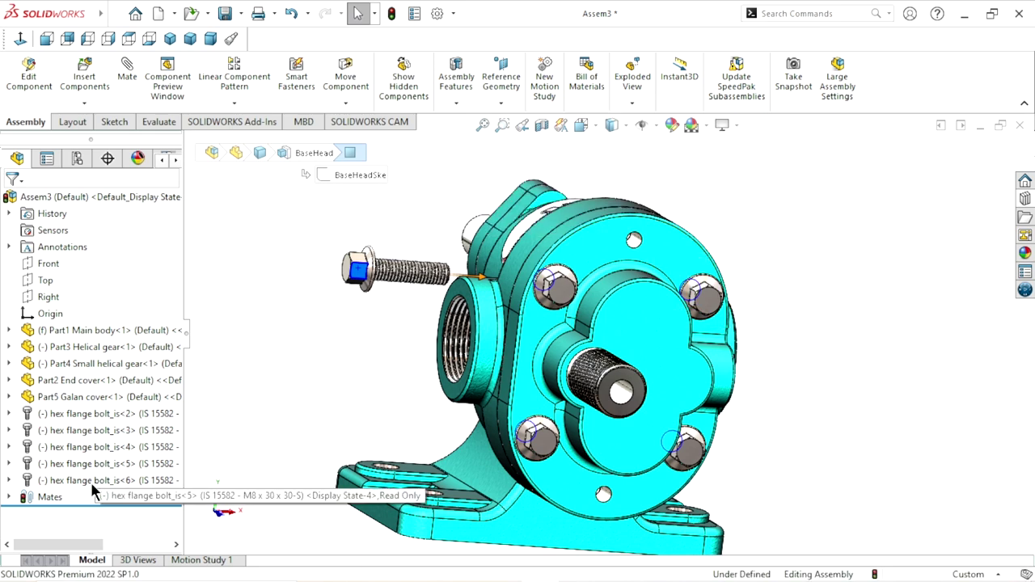
left_click(123, 413)
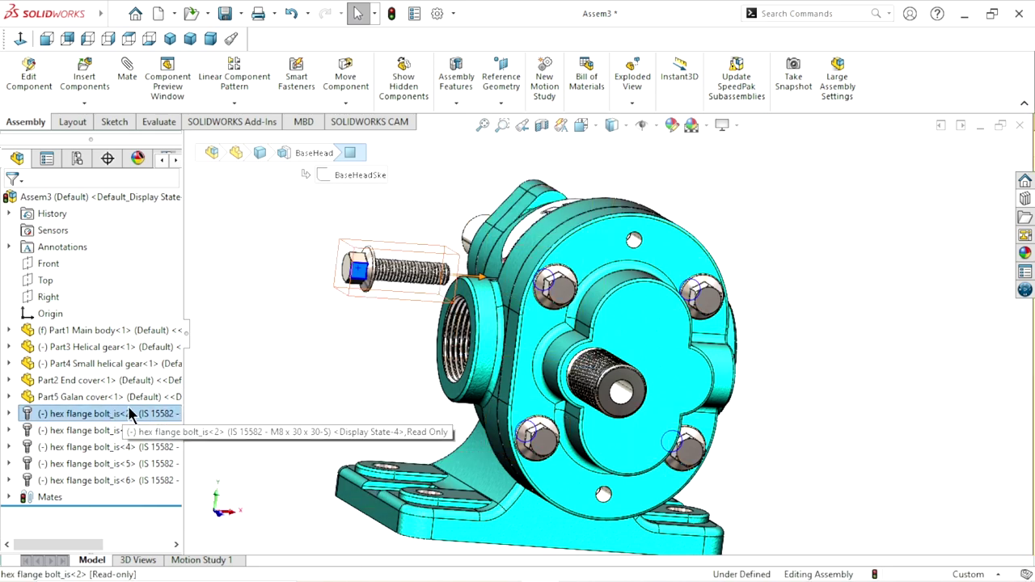
right_click(129, 406)
left_click(150, 333)
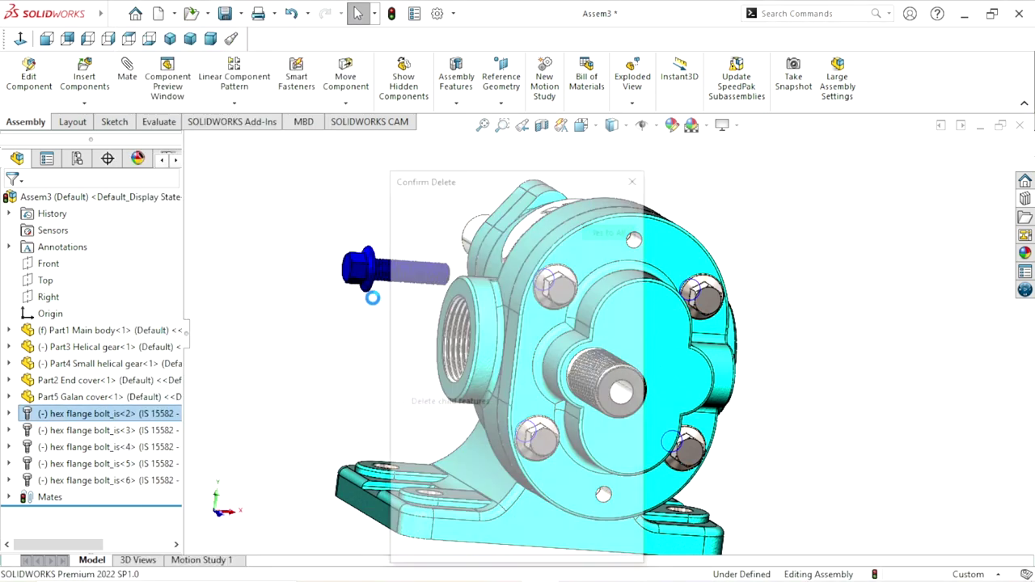
left_click(612, 209)
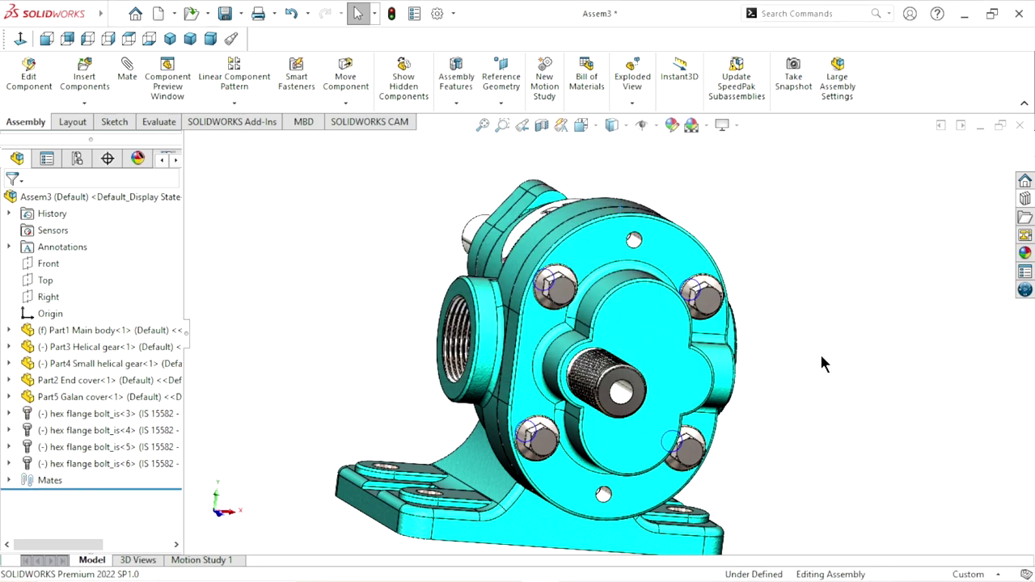
- Turn the pump to a side view and orbit so the shaft faces forward
scroll(692, 336, "up", 2)
key("Right")
key("Right")
key("Right")
key("Right")
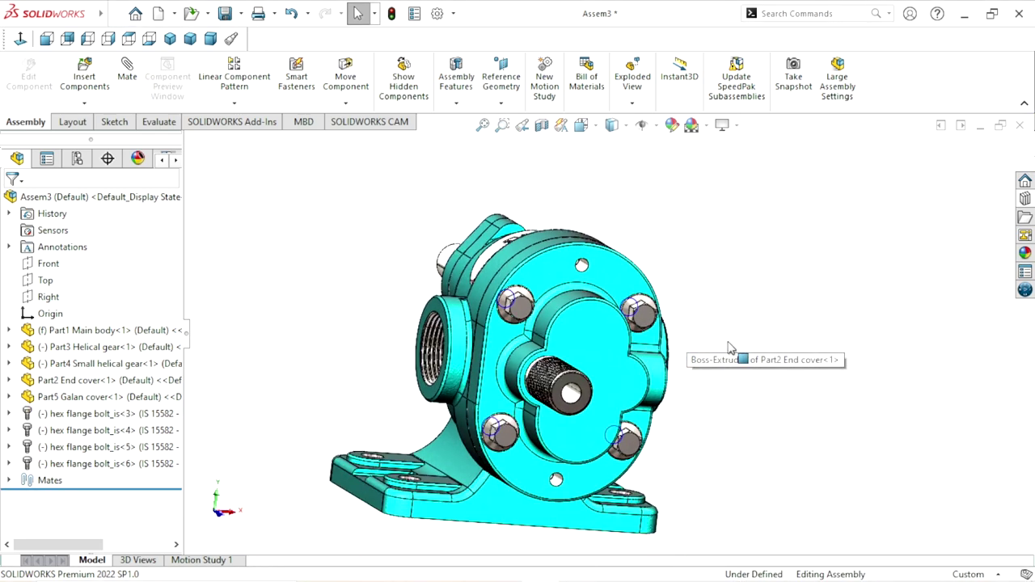
key("Right")
key("Right")
middle_click_drag(550, 330, 572, 374)
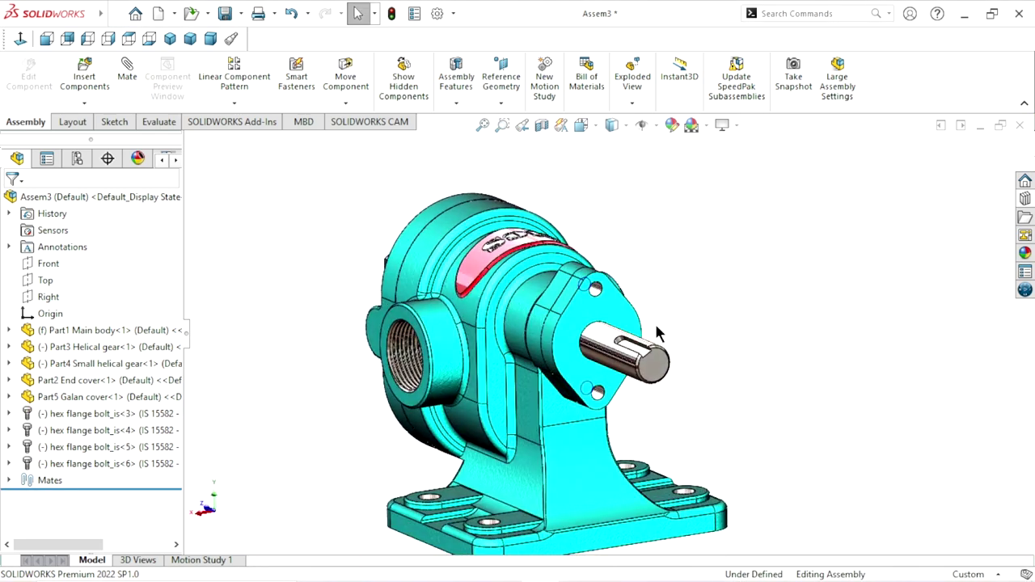
- Drag the IS 15582 Hex Flange Bolt from the Toolbox into the upper flange hole
scroll(657, 332, "down", 3)
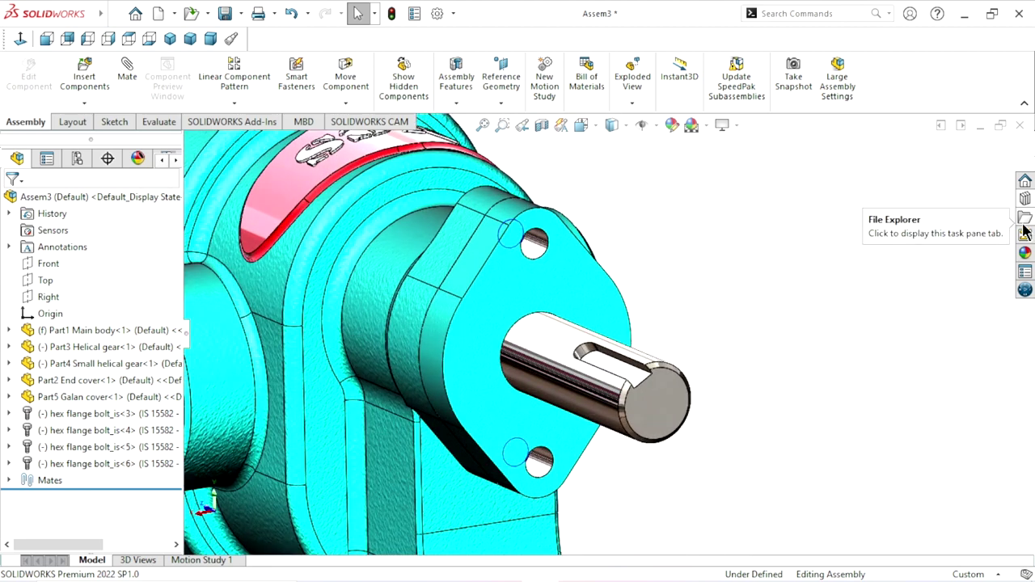
left_click(1025, 199)
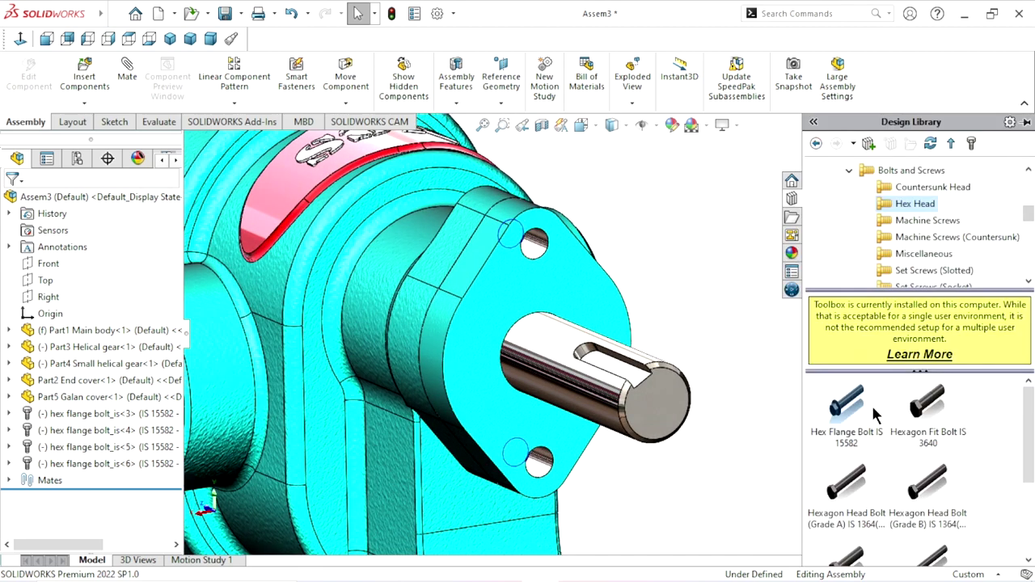
left_click_drag(846, 410, 570, 279)
left_click_drag(537, 248, 530, 241)
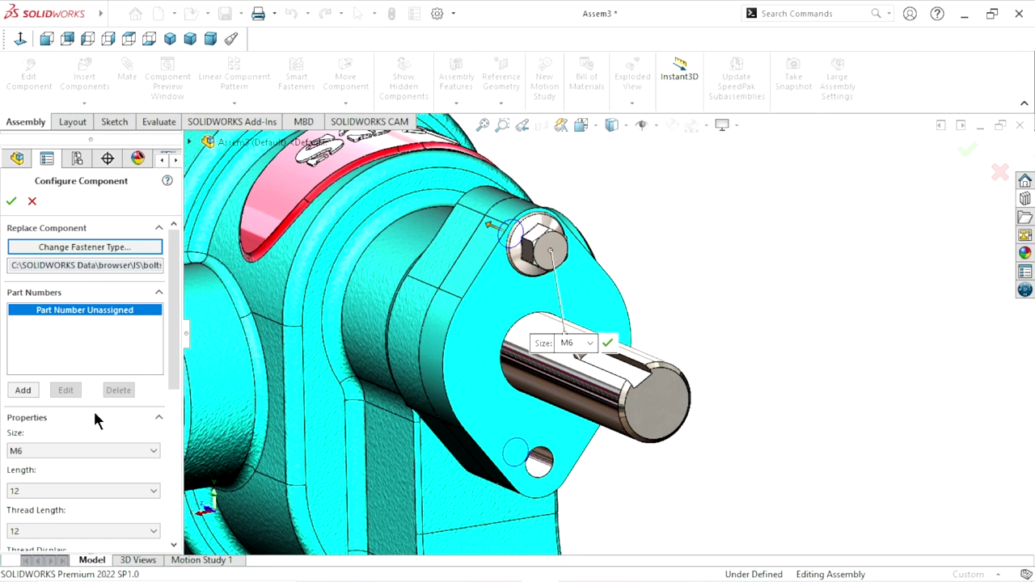
- Configure the bolt as M6 x 20 with Schematic thread display and accept it
left_click_drag(176, 366, 157, 436)
left_click(127, 310)
left_click(43, 334)
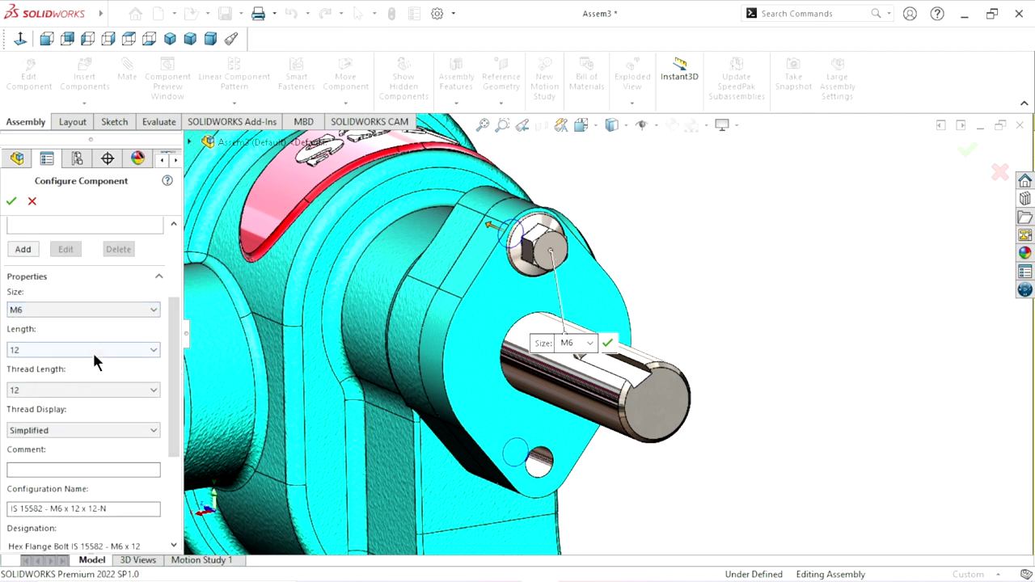
left_click(94, 353)
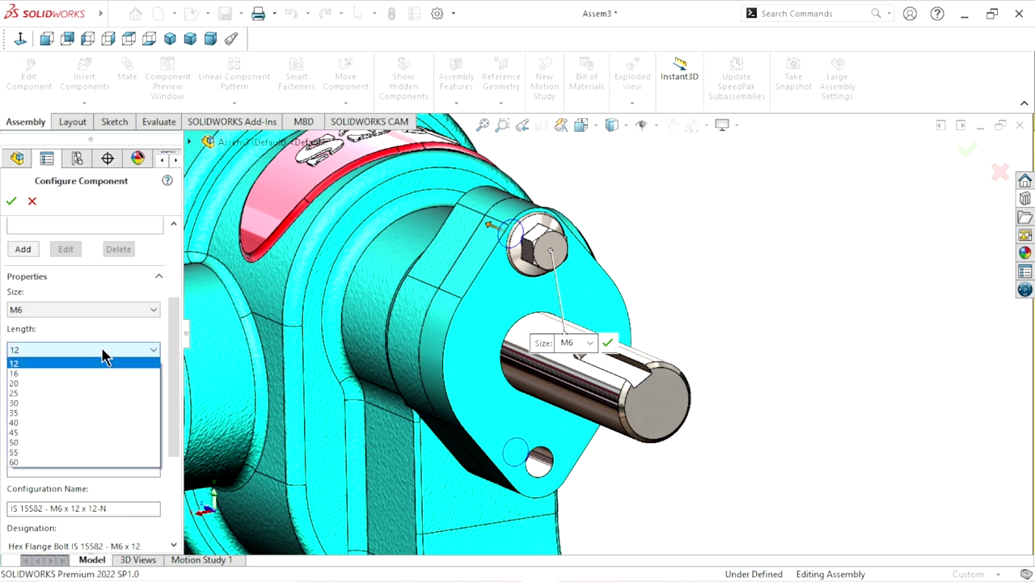
left_click(31, 395)
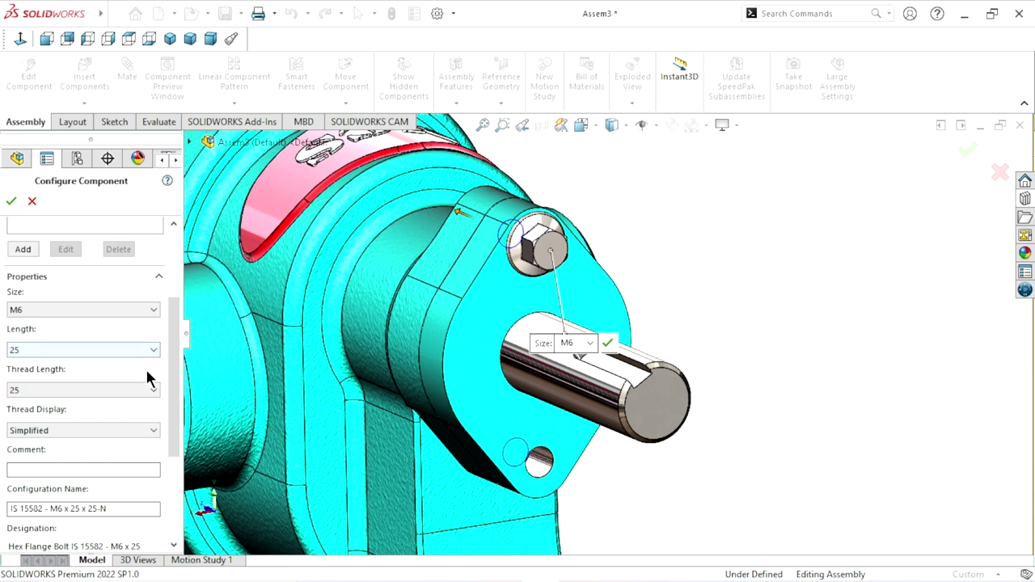
left_click(87, 431)
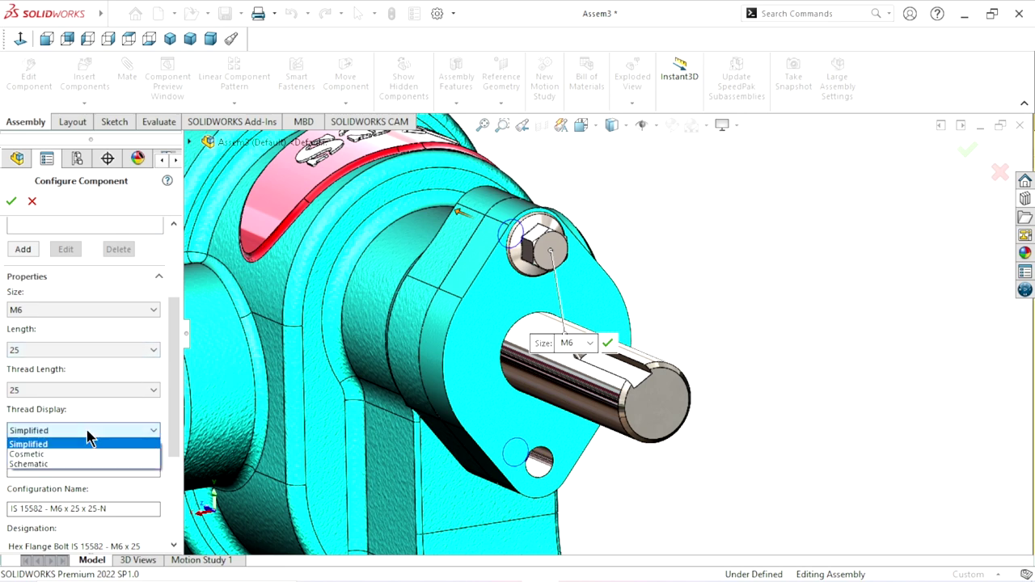
left_click(53, 464)
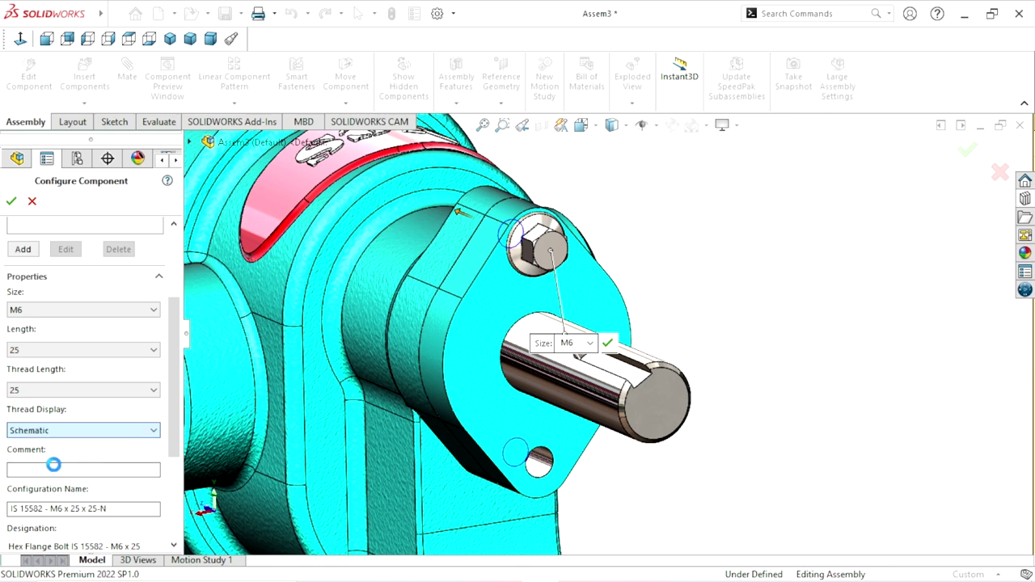
left_click(79, 349)
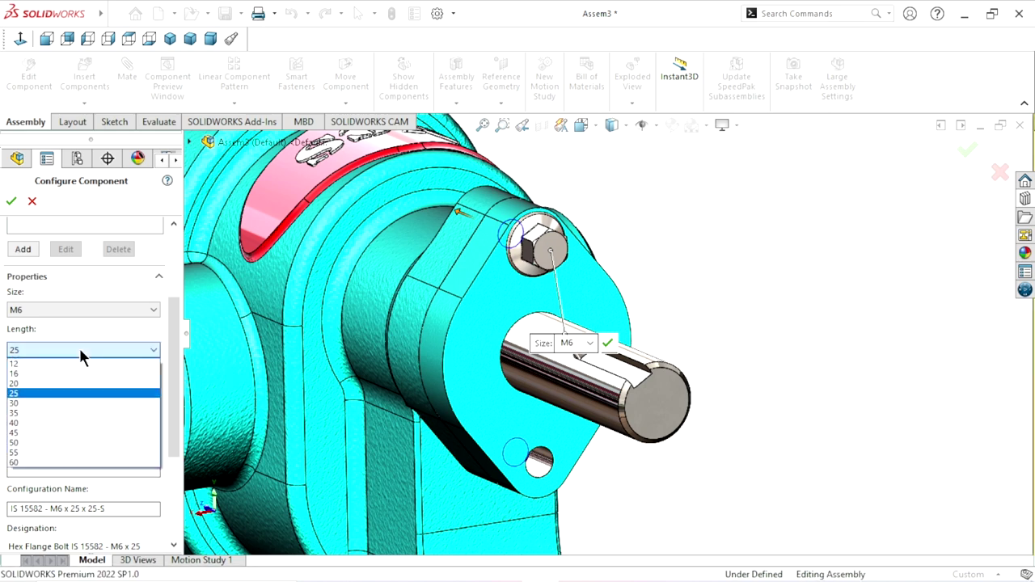
left_click(38, 395)
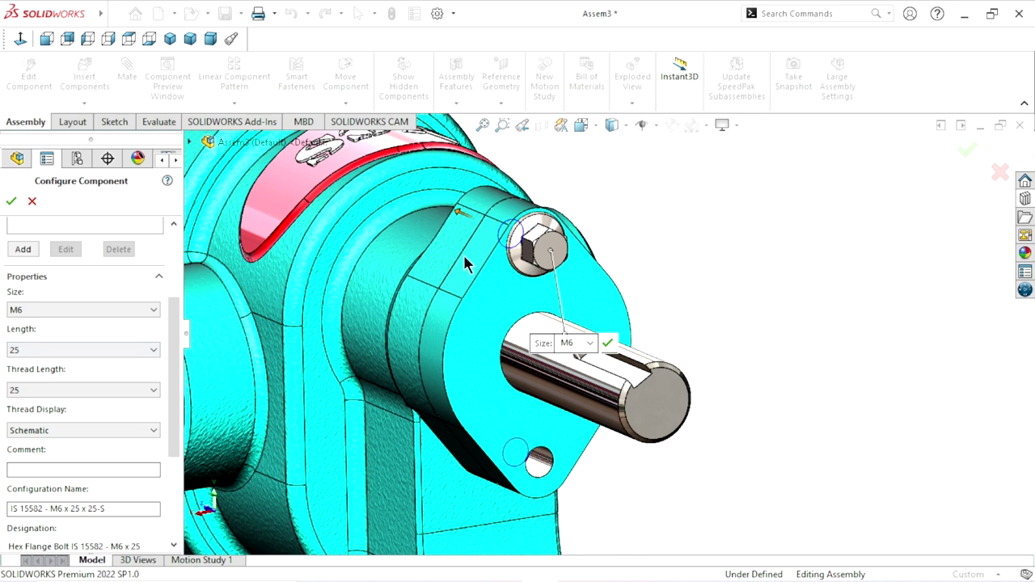
left_click(83, 390)
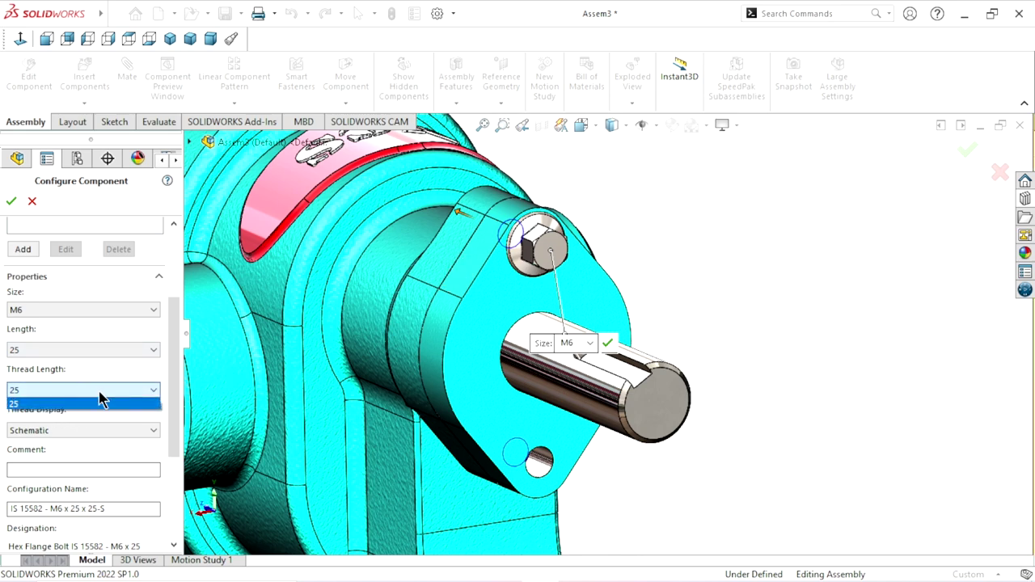
left_click(121, 342)
left_click(119, 348)
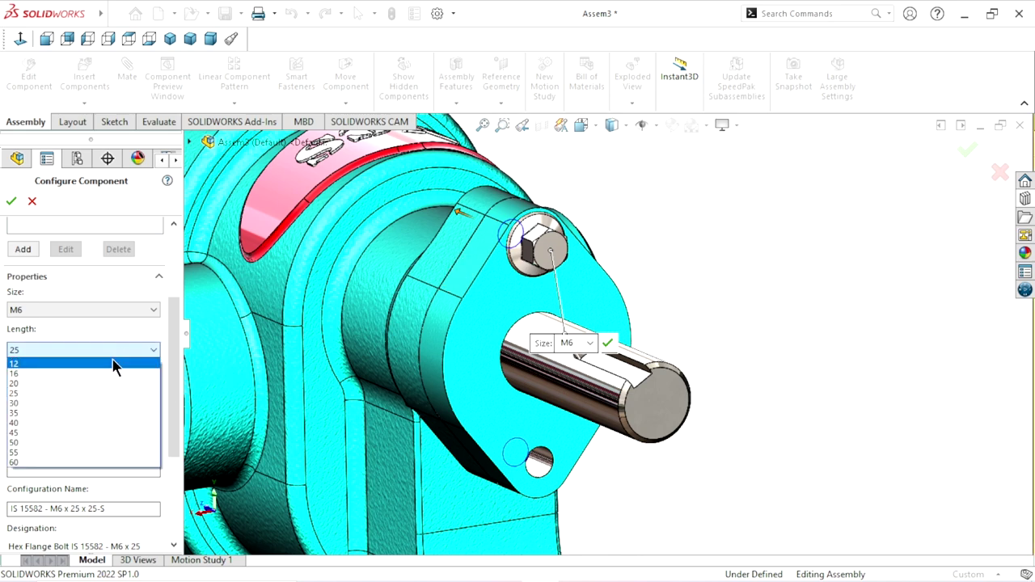
left_click(27, 383)
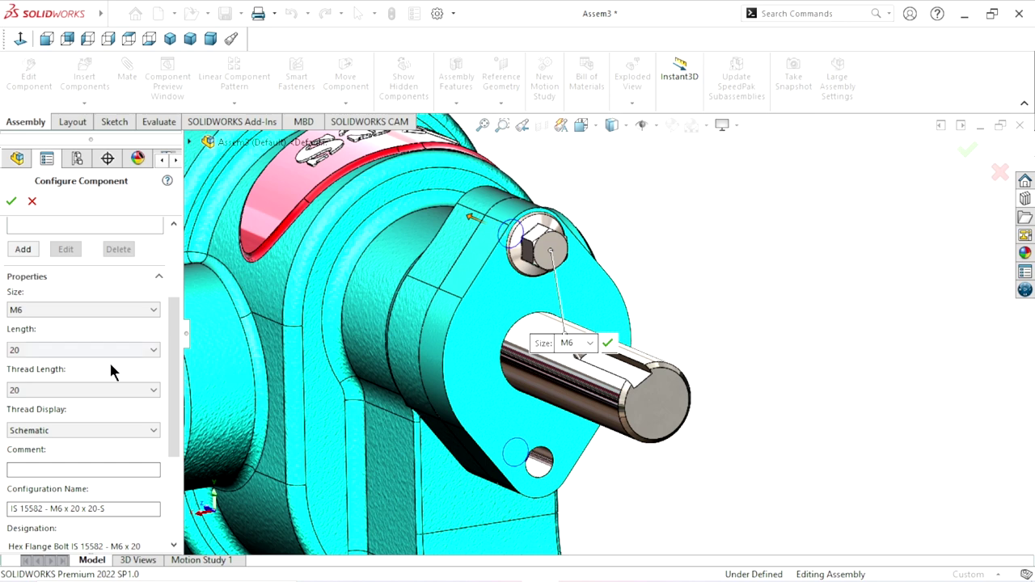
scroll(173, 332, "down", 3)
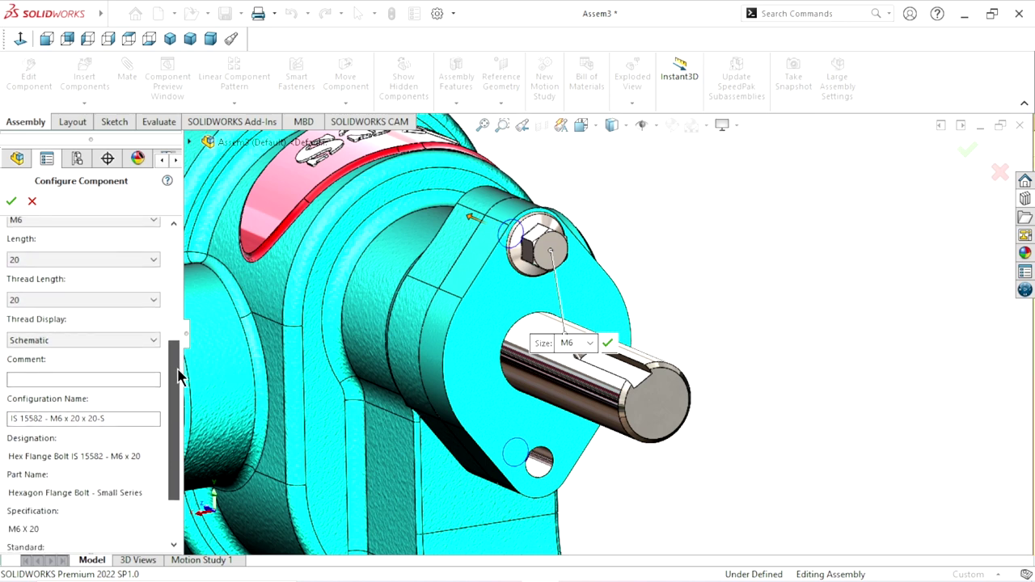
left_click(12, 202)
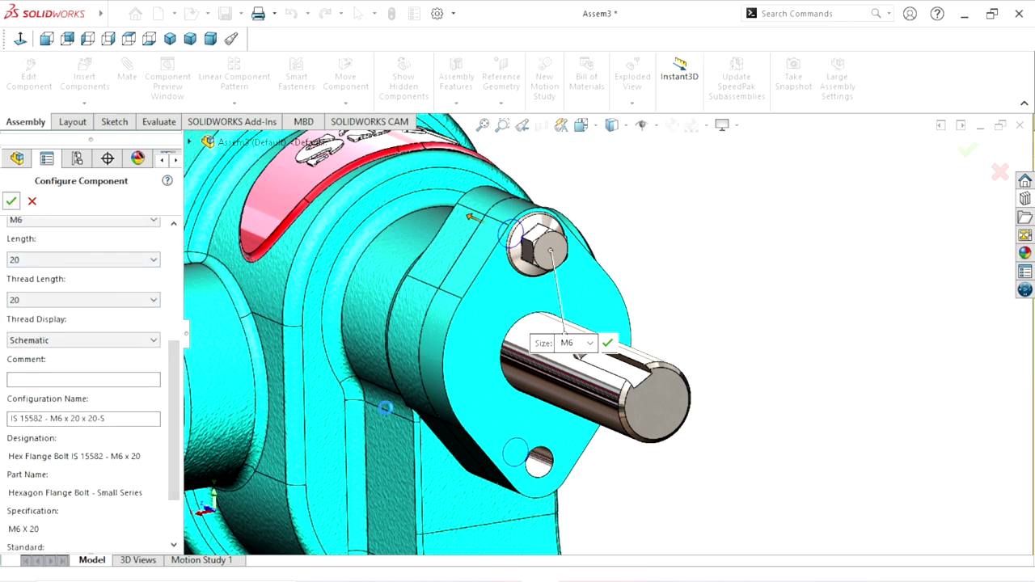
- Insert a second bolt copy into the lower flange hole and zoom to fit the pump
left_click(554, 465)
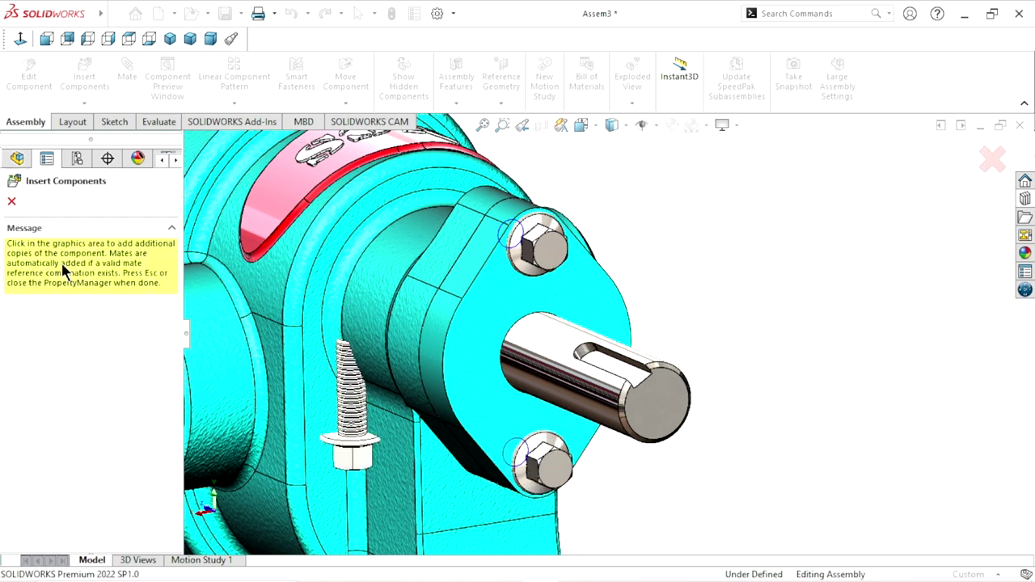
key("Escape")
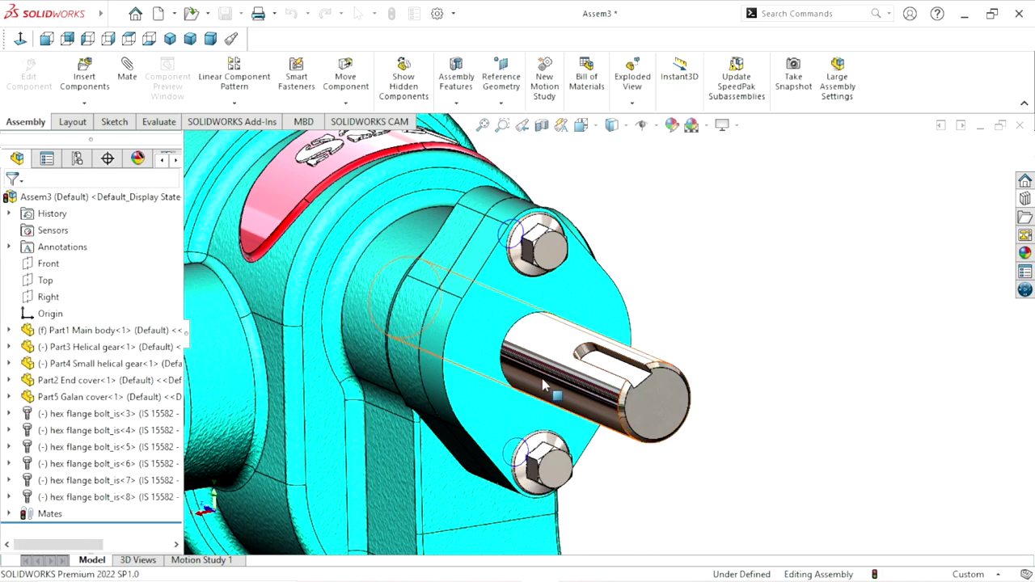
key("f")
mouse_move(518, 371)
middle_mouse_down()
mouse_move(512, 306)
mouse_move(591, 328)
mouse_move(567, 348)
mouse_move(562, 234)
mouse_move(539, 302)
middle_mouse_up()
scroll(534, 356, "down", 5)
scroll(534, 356, "up", 3)
scroll(534, 356, "up", 2)
key("f")
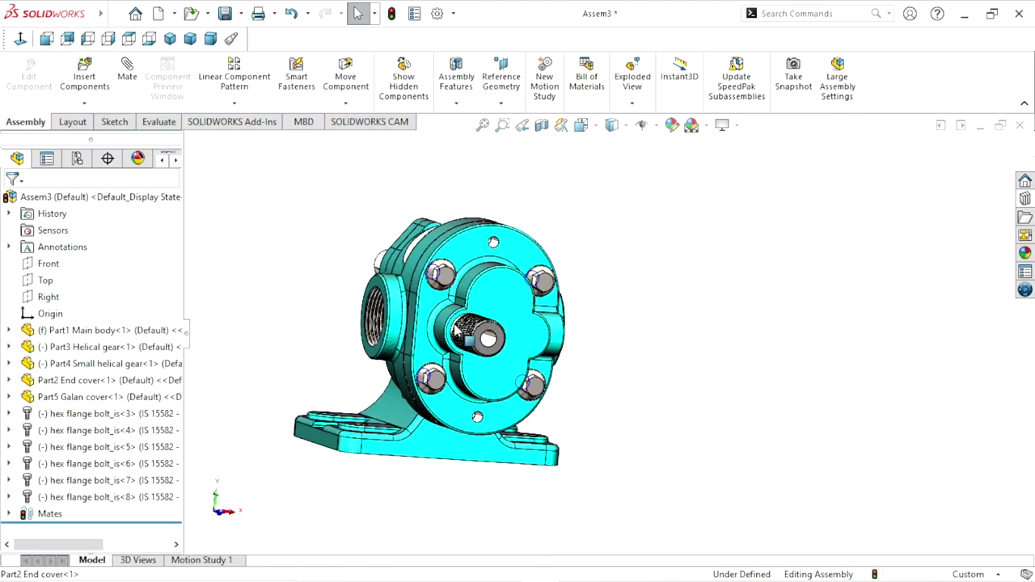
scroll(772, 320, "up", 2)
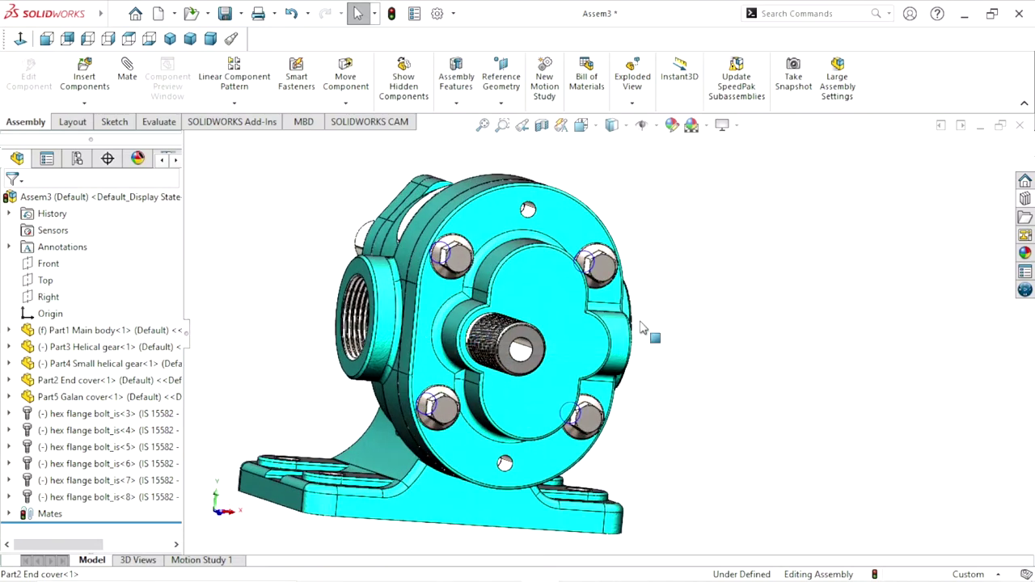
left_click(1024, 220)
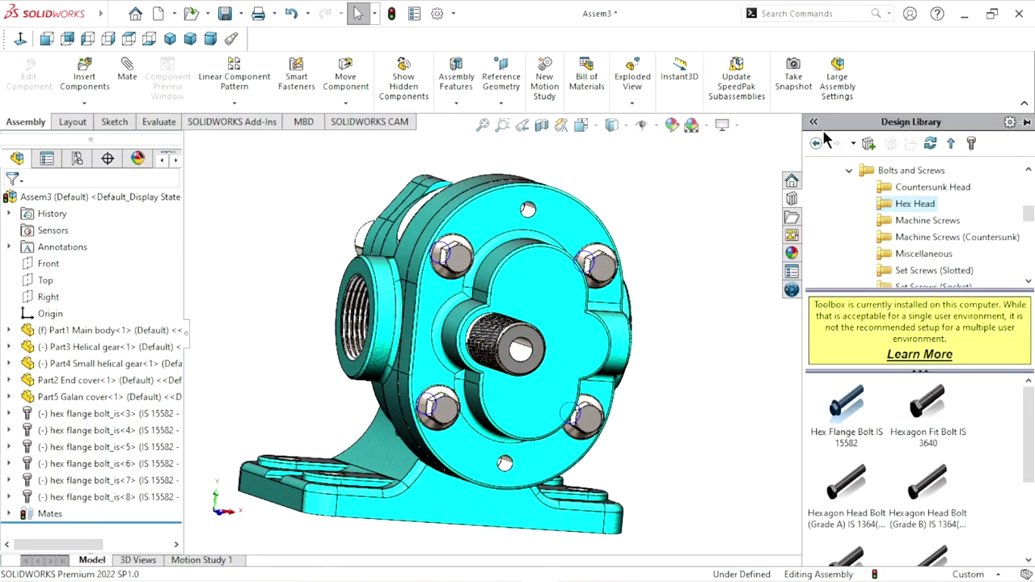
- Drag a parallel pin from Toolbox GB > Pins and Keys > Parallel pins into the assembly
left_click(817, 144)
left_click(817, 144)
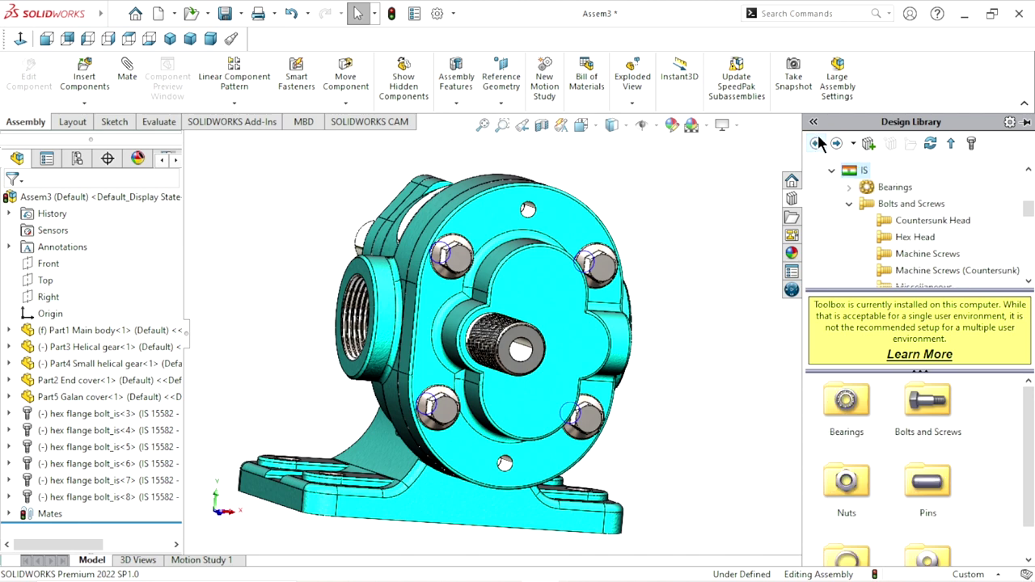
left_click(817, 143)
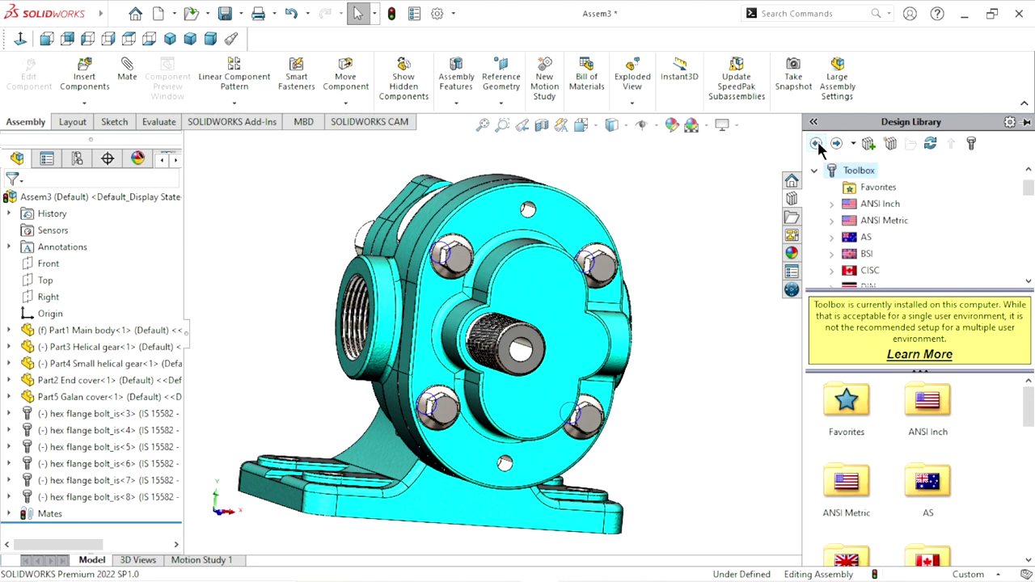
scroll(934, 449, "down", 3)
scroll(935, 444, "down", 2)
scroll(938, 446, "down", 2)
scroll(940, 447, "down", 1)
scroll(940, 443, "up", 2)
scroll(941, 434, "up", 2)
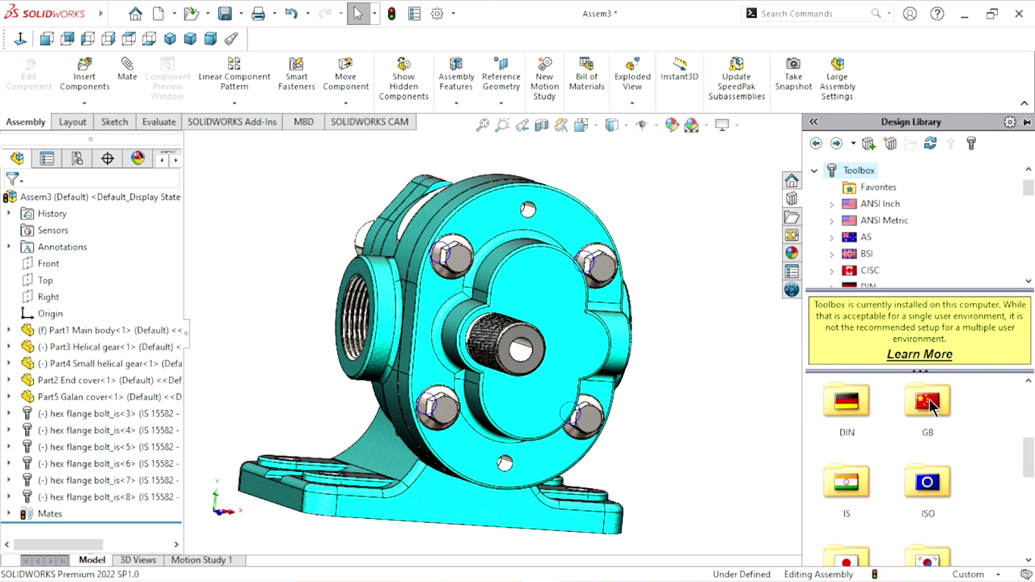
left_click(930, 404)
double_click(931, 404)
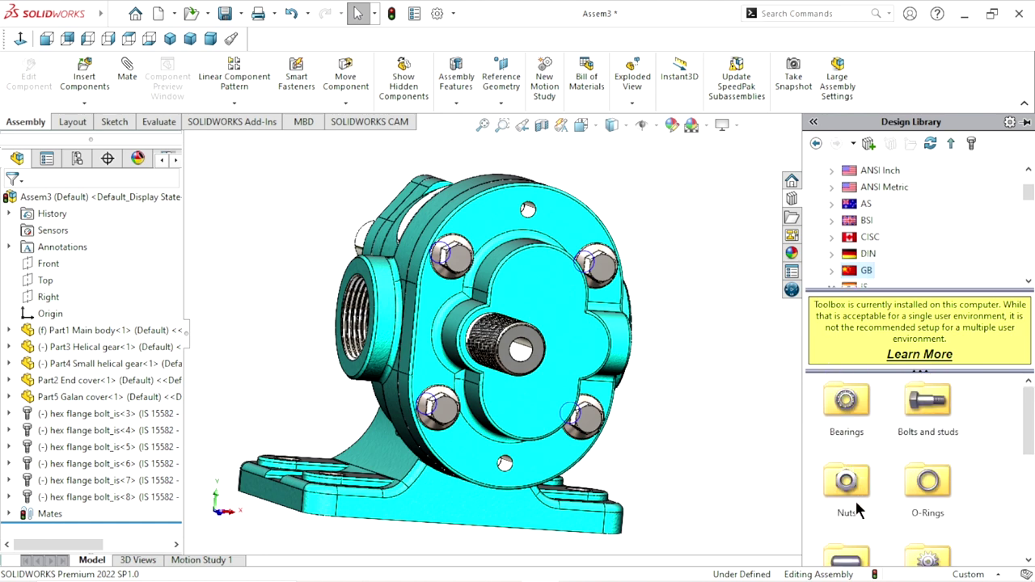
scroll(859, 506, "down", 2)
double_click(854, 445)
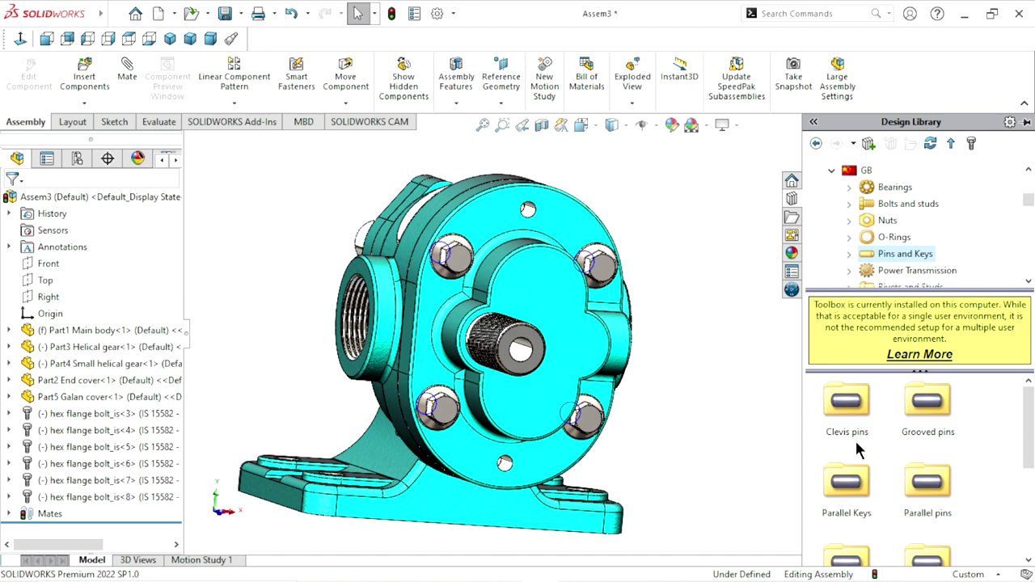
left_click(923, 485)
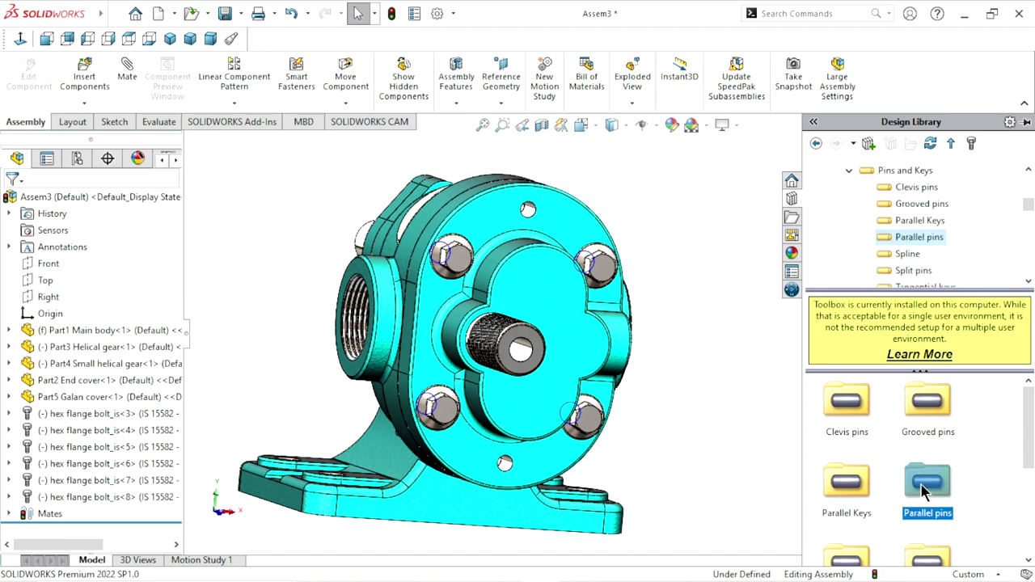
double_click(923, 486)
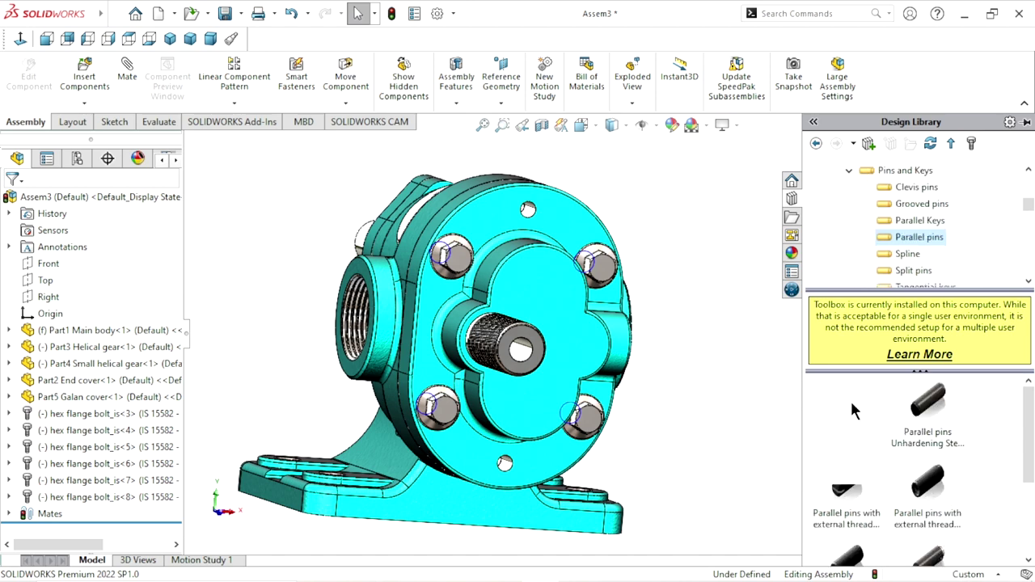
mouse_move(850, 399)
left_mouse_down()
mouse_move(781, 396)
mouse_move(664, 220)
mouse_move(684, 209)
left_mouse_up()
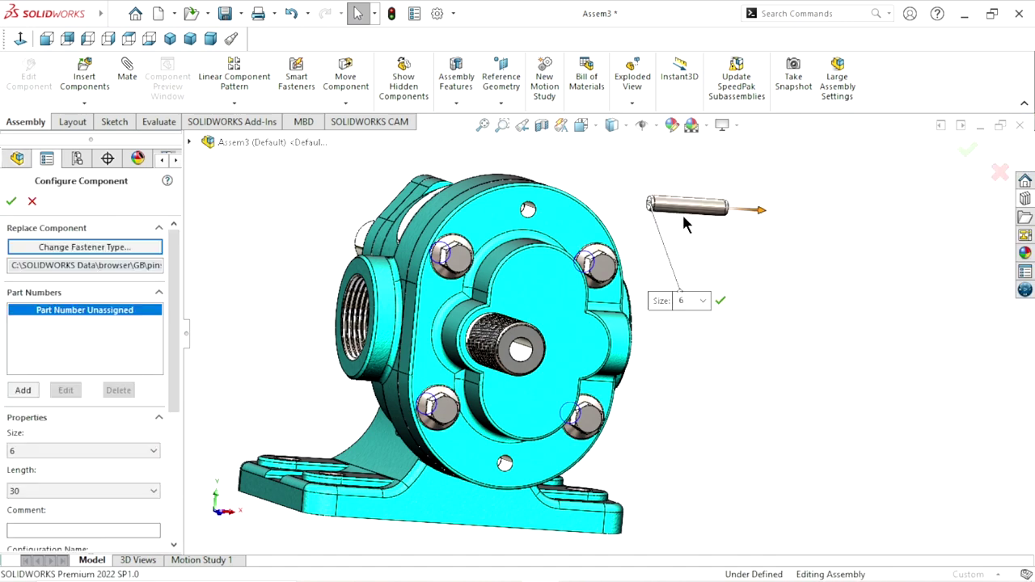
- Set the pin to size 6, length 30, and place it in the end cover's top hole
scroll(161, 360, "down", 3)
scroll(161, 361, "down", 2)
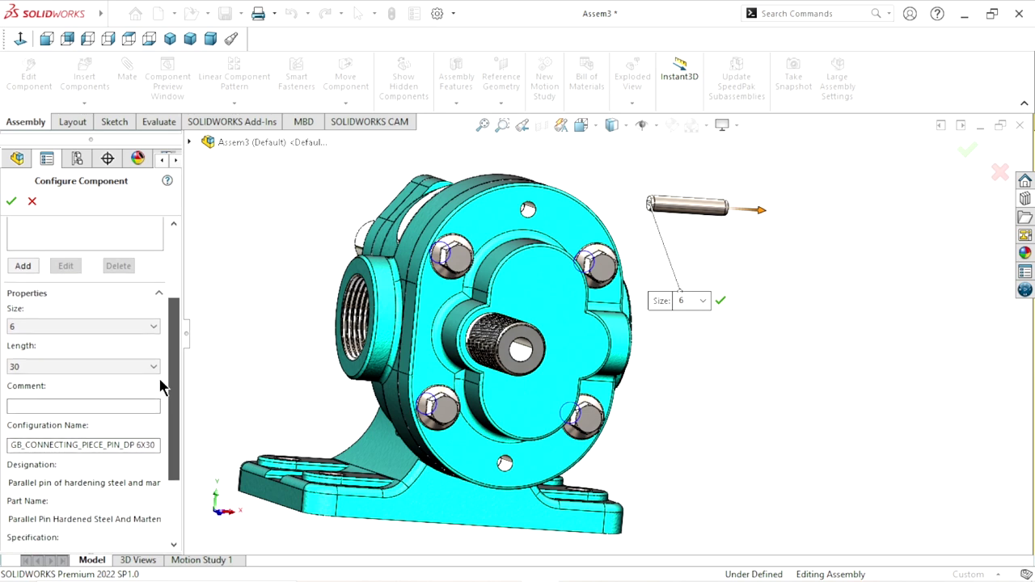
left_click(122, 316)
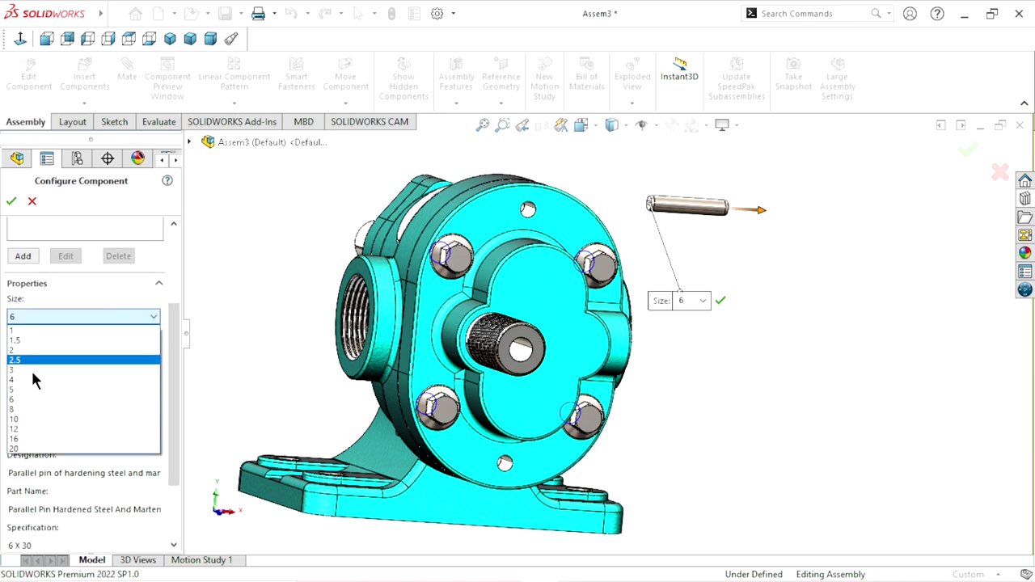
left_click(20, 400)
left_click(59, 356)
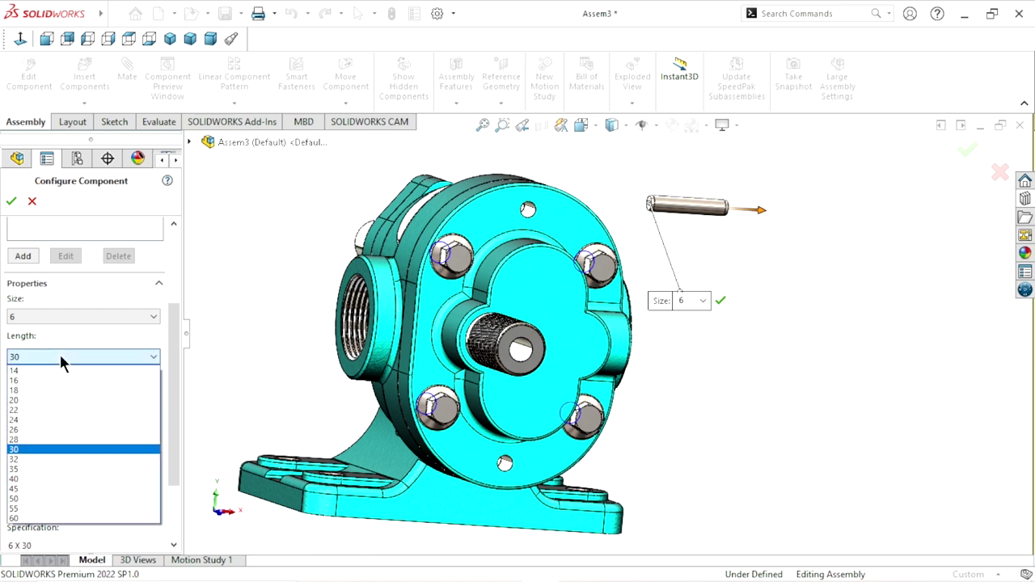
left_click(25, 450)
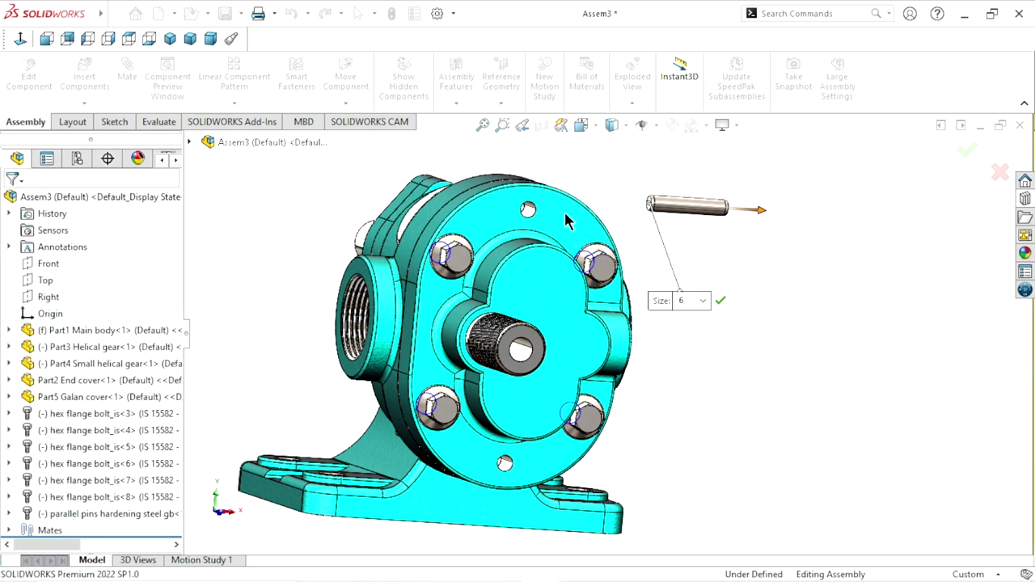
left_click(534, 213)
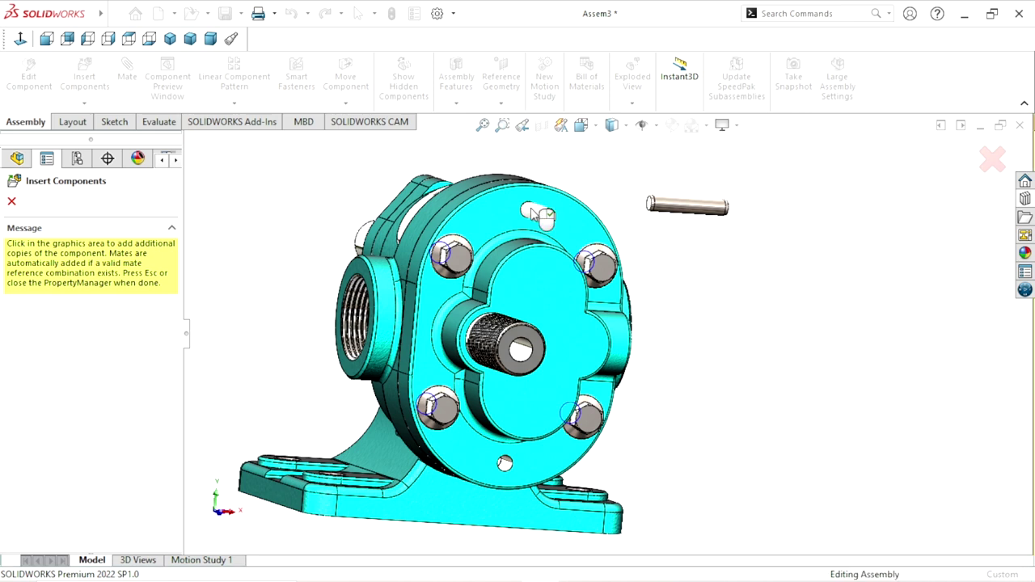
- Drop a second pin into the lower hole and delete the stray floating pin
left_click(506, 473)
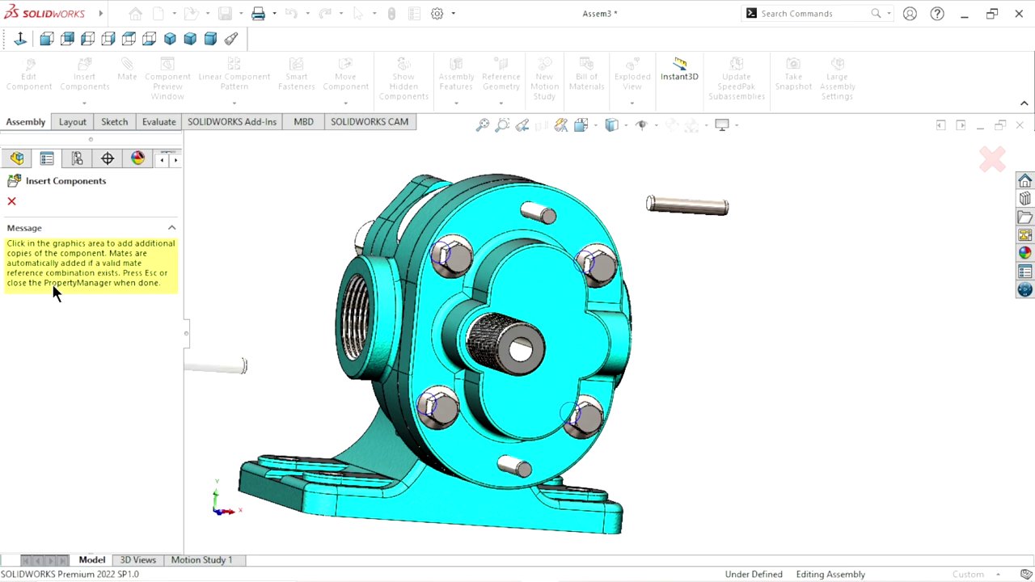
key("Escape")
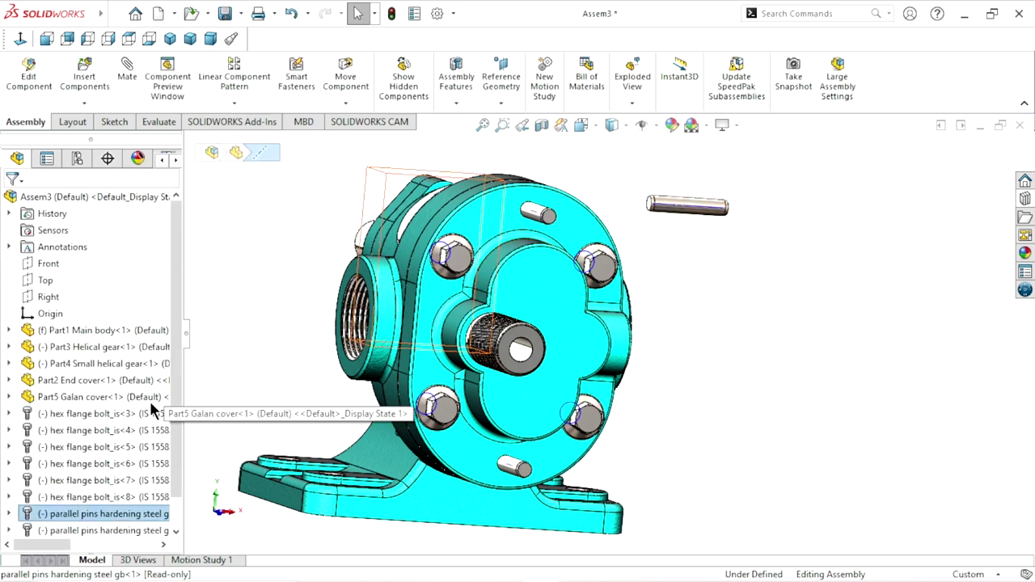
right_click(101, 513)
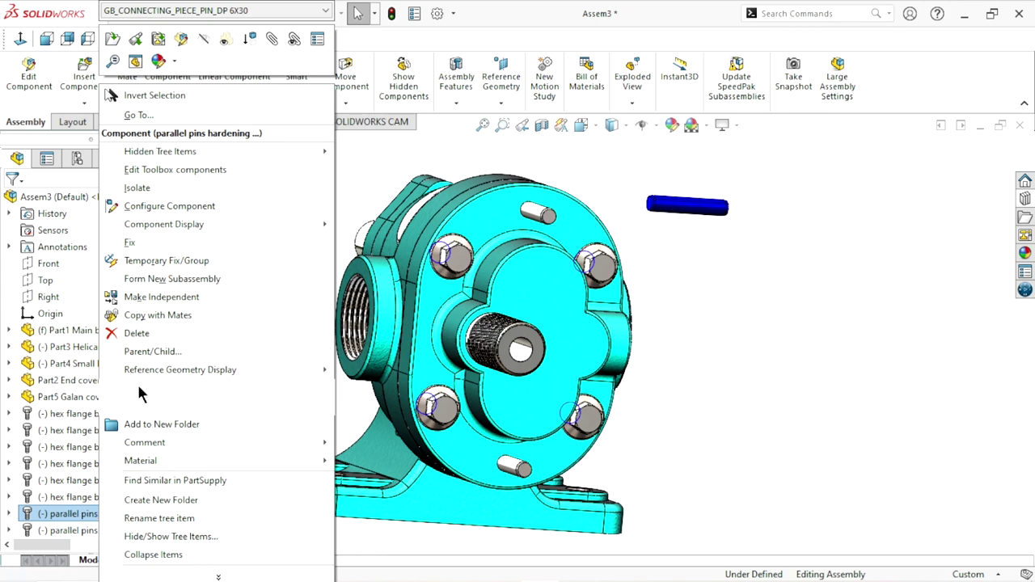
left_click(136, 333)
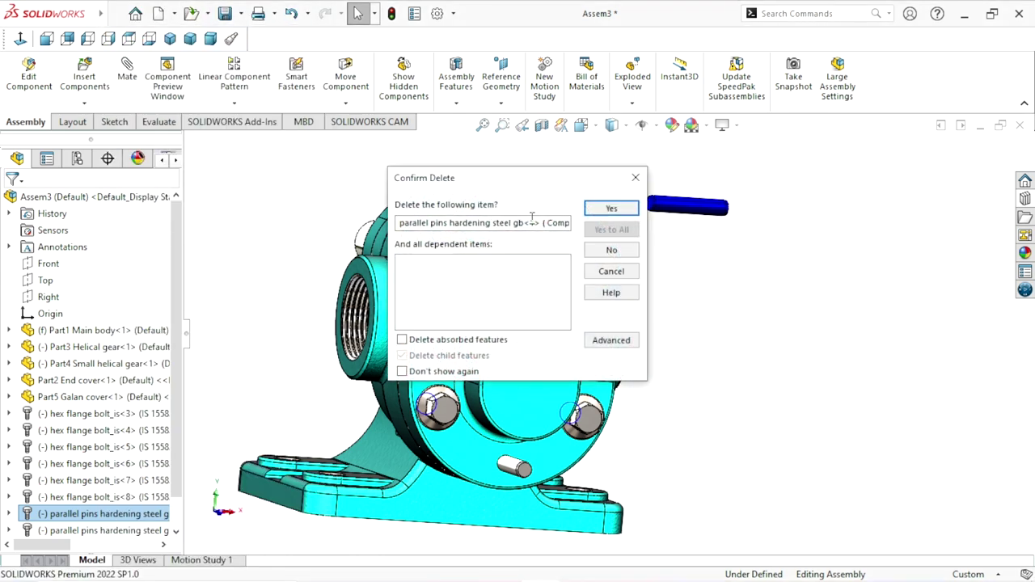
left_click(598, 212)
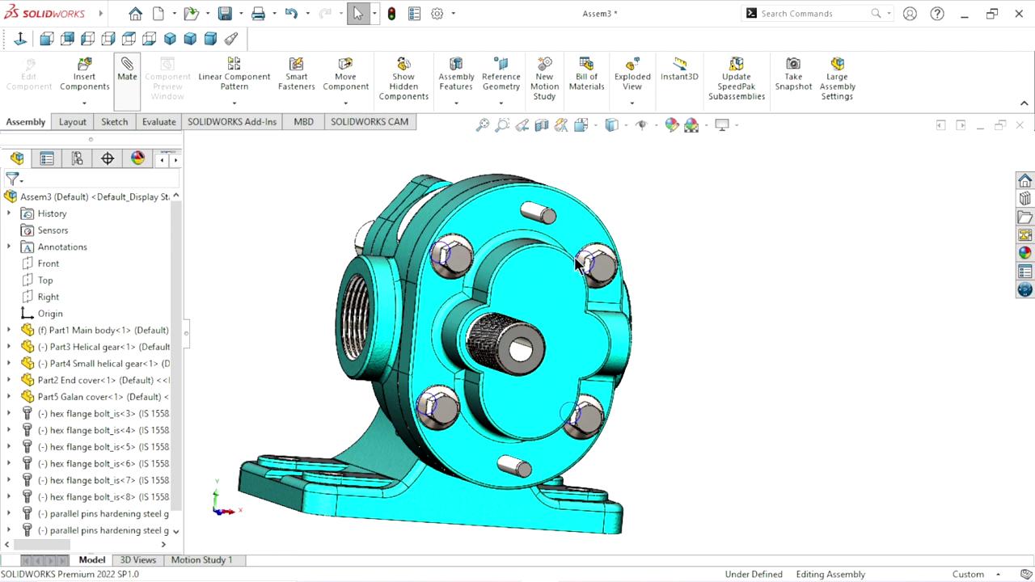
- Add coincident mates between the end cover face and the top and lower pins' end faces
scroll(501, 220, "down", 2)
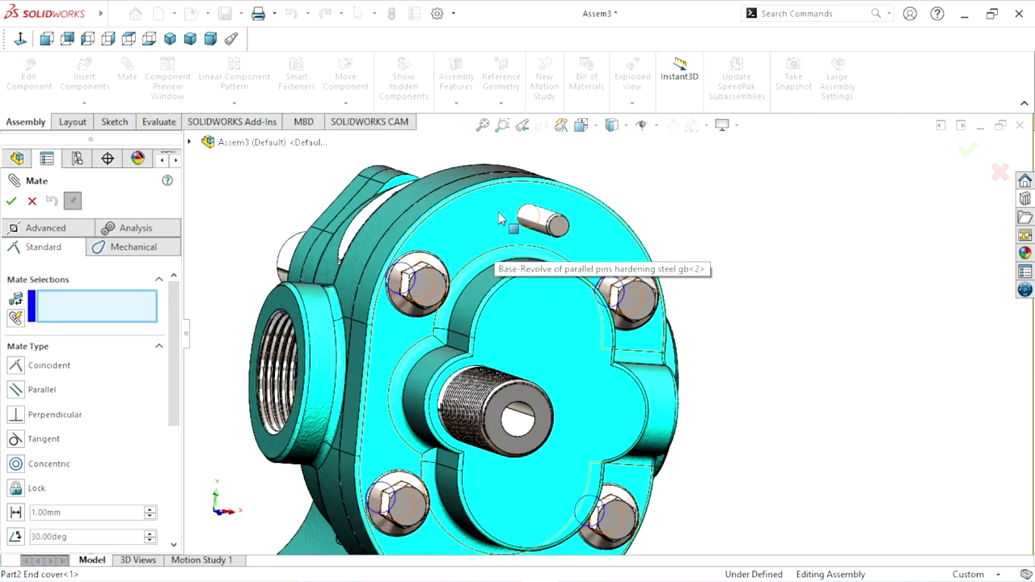
left_click(501, 220)
left_click(560, 228)
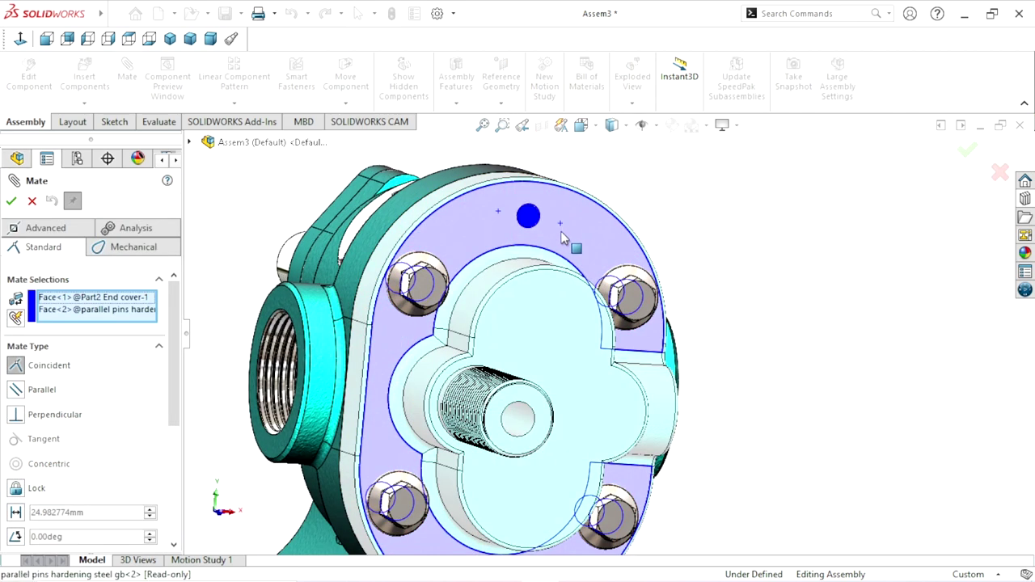
scroll(601, 332, "up", 5)
left_click(718, 246)
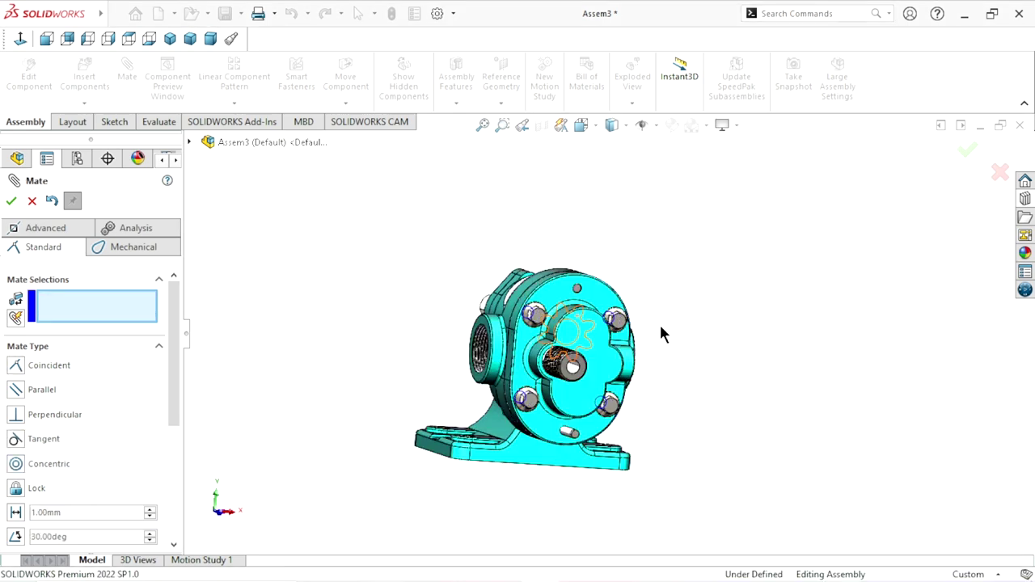
scroll(550, 421, "down", 5)
left_click(544, 413)
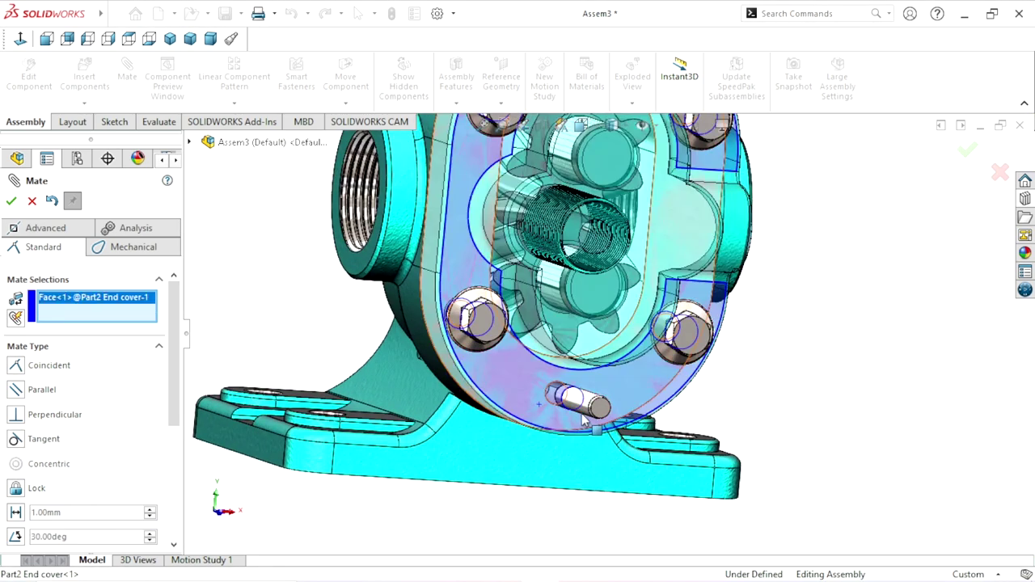
left_click(594, 409)
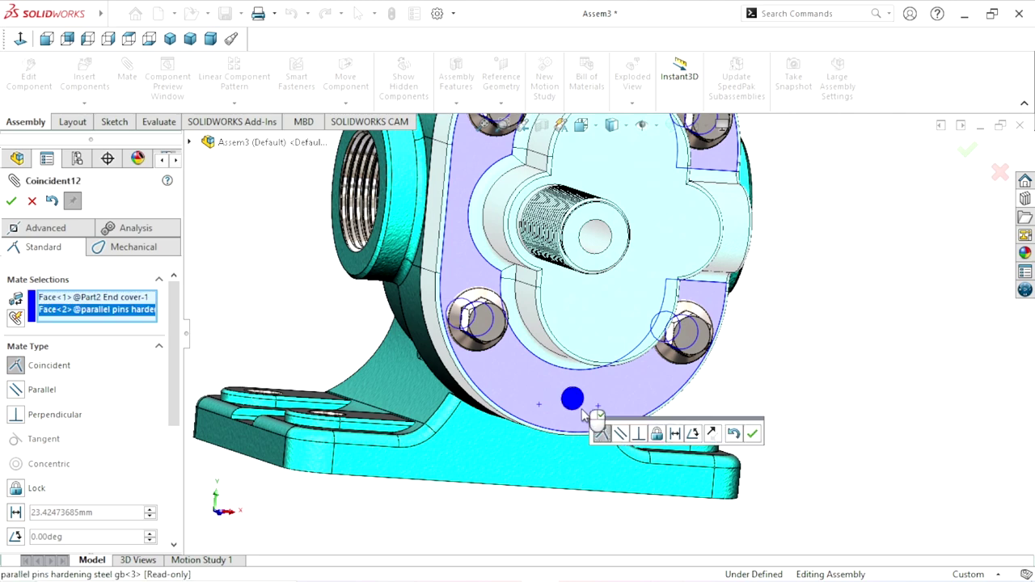
left_click(752, 437)
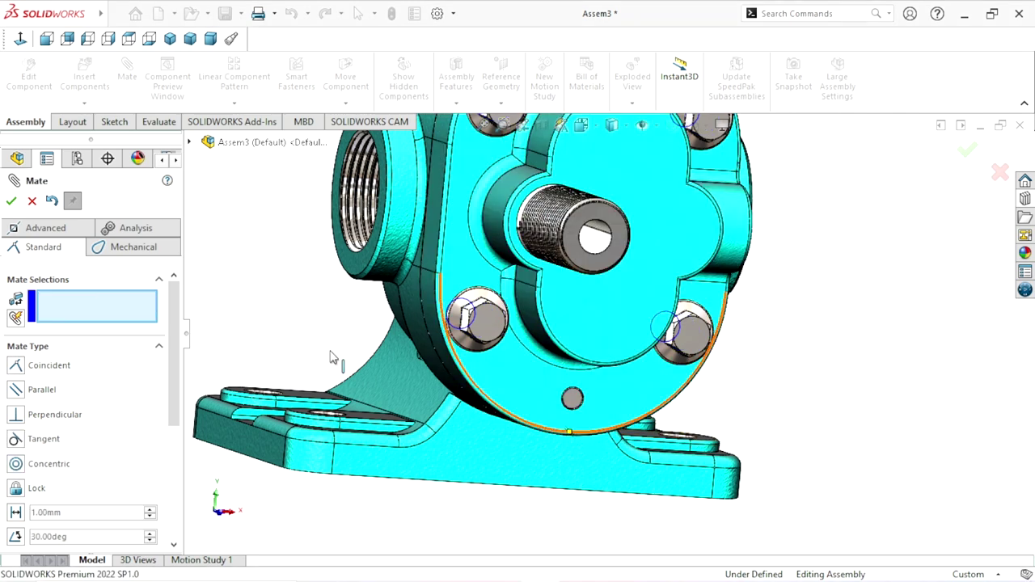
left_click(12, 202)
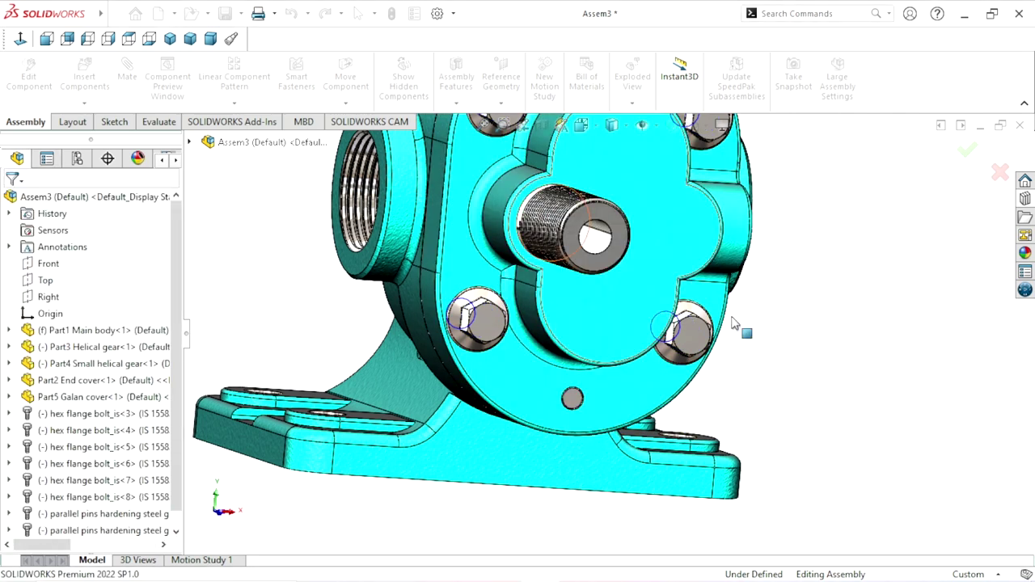
- Change transparency on the Main body and End cover so they become see-through
middle_click_drag(838, 320, 602, 244)
scroll(659, 275, "down", 3)
mouse_move(659, 275)
middle_mouse_down()
mouse_move(682, 256)
mouse_move(683, 291)
middle_mouse_up()
scroll(683, 291, "down", 2)
key("f")
scroll(684, 305, "down", 4)
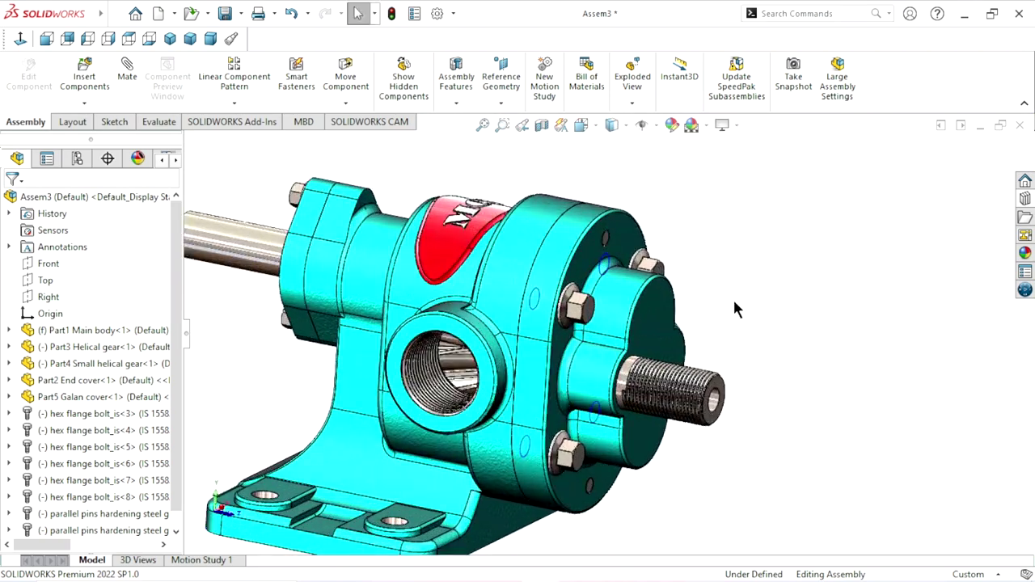
scroll(734, 303, "up", 2)
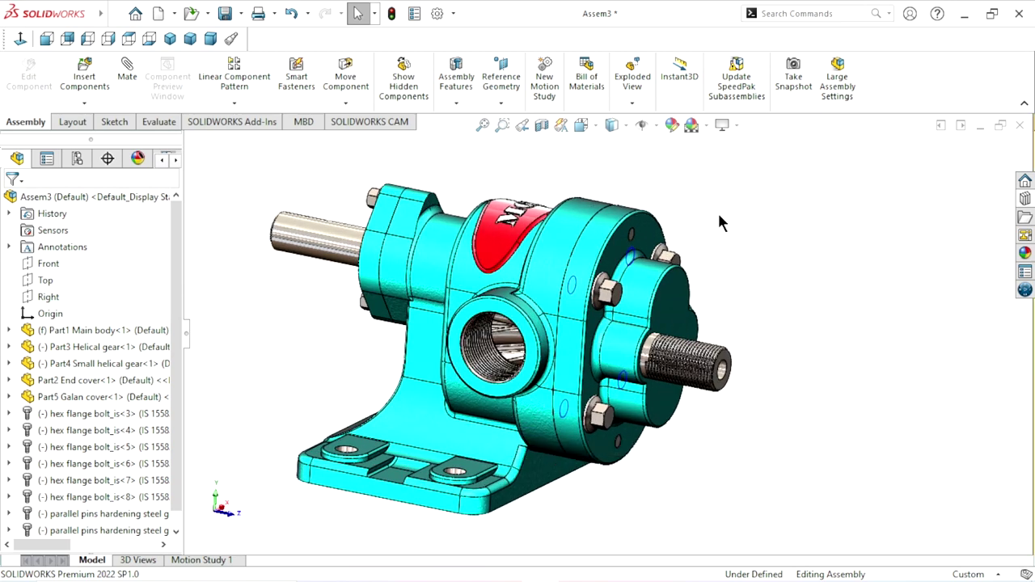
right_click(571, 233)
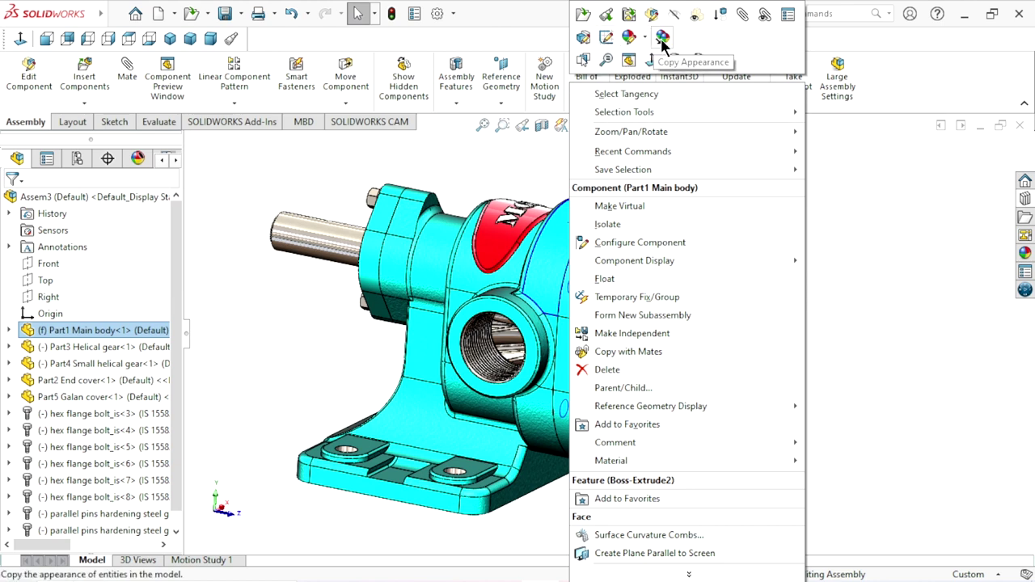
left_click(700, 27)
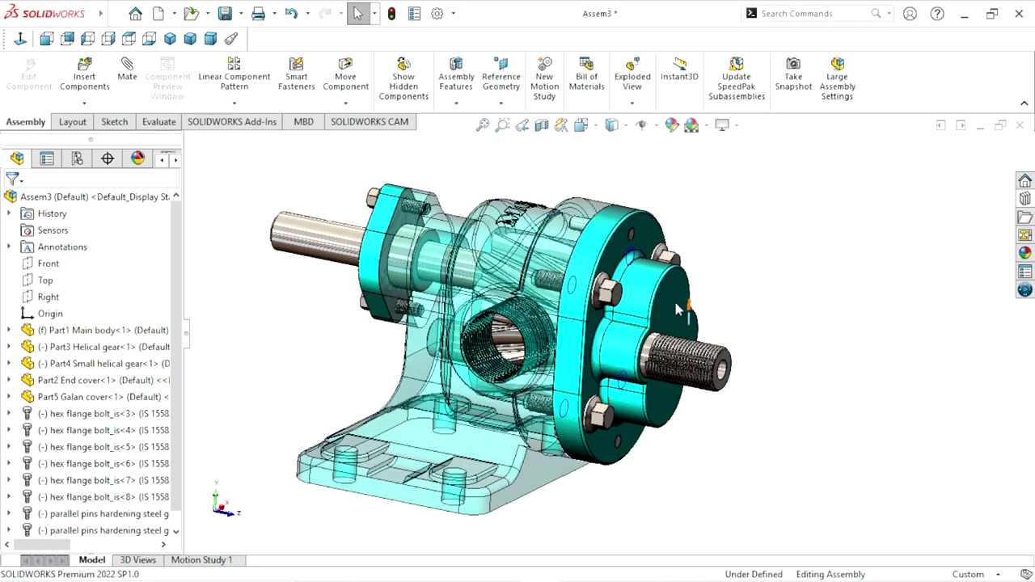
right_click(647, 296)
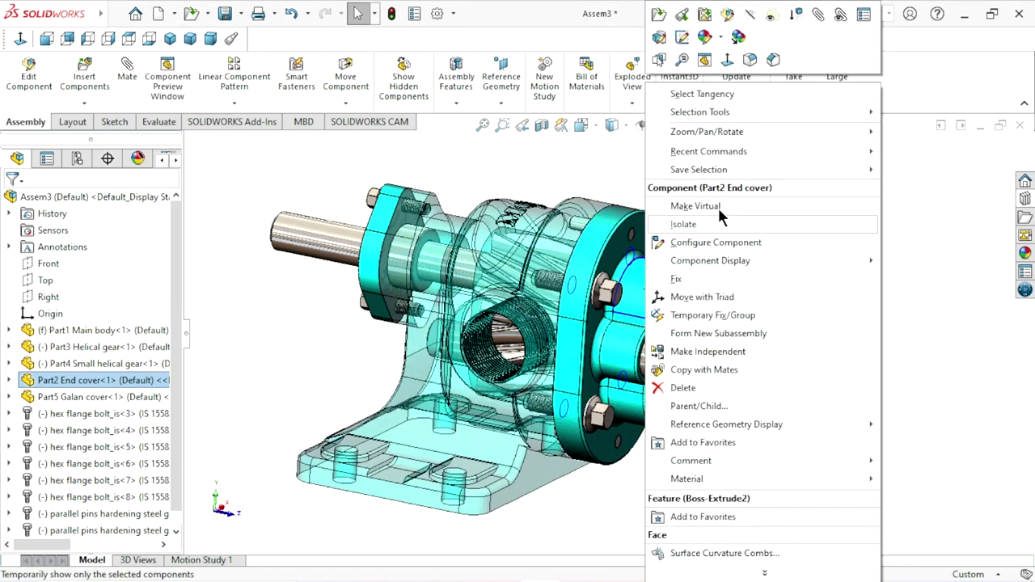
left_click(774, 24)
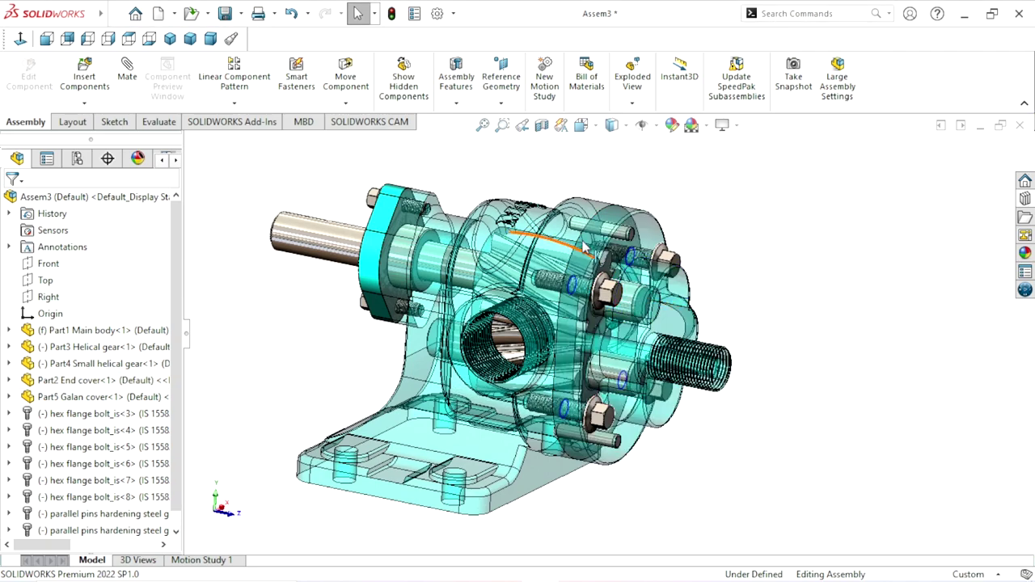
- Rotate the pump side-on and zoom in on the upper parallel pin
scroll(568, 323, "down", 5)
middle_click_drag(569, 323, 590, 259)
scroll(599, 237, "down", 2)
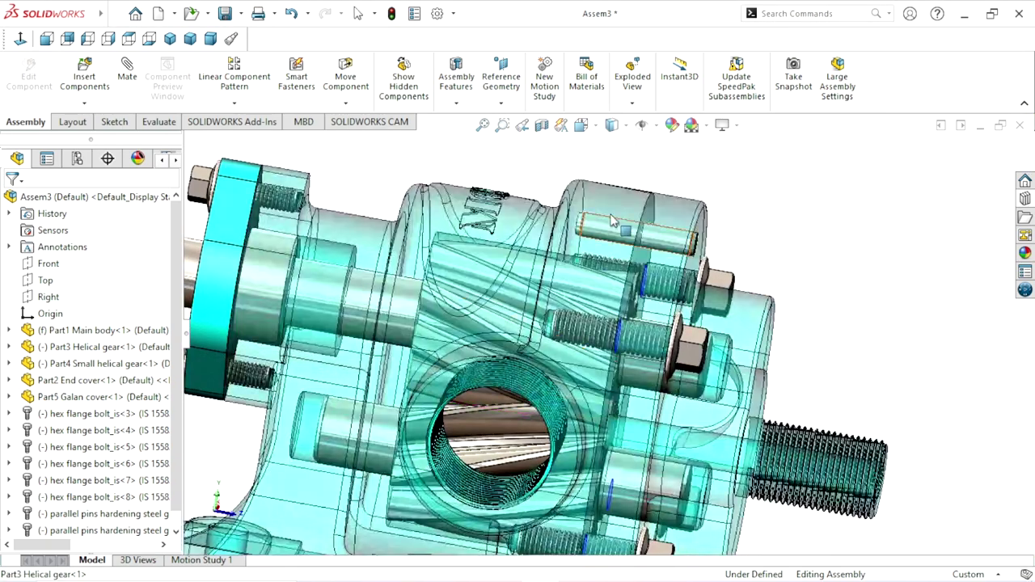
scroll(598, 237, "down", 3)
scroll(554, 327, "down", 3)
scroll(529, 308, "up", 2)
scroll(566, 323, "up", 2)
scroll(592, 343, "up", 2)
scroll(592, 342, "up", 2)
scroll(592, 343, "down", 2)
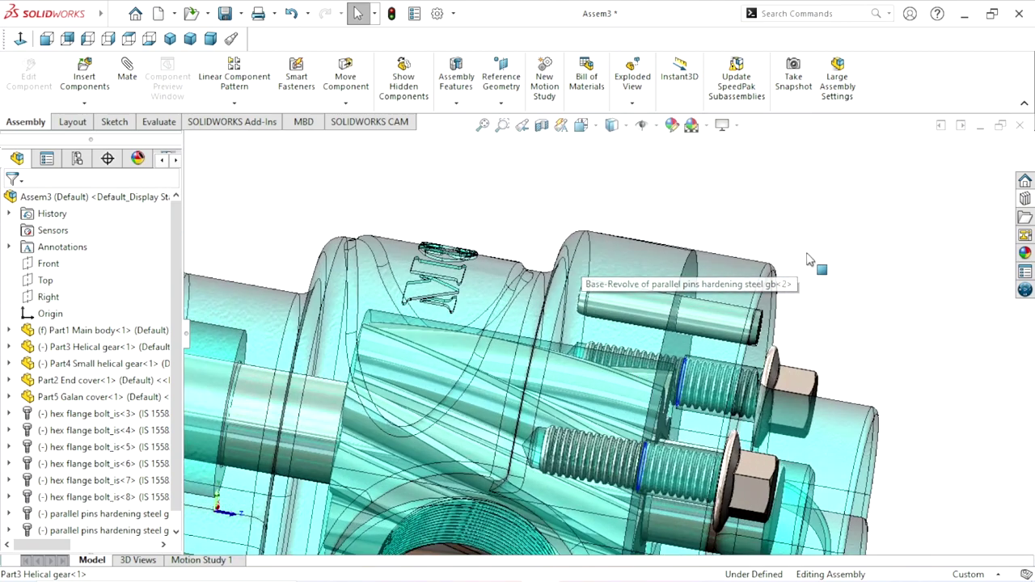
right_click(708, 320)
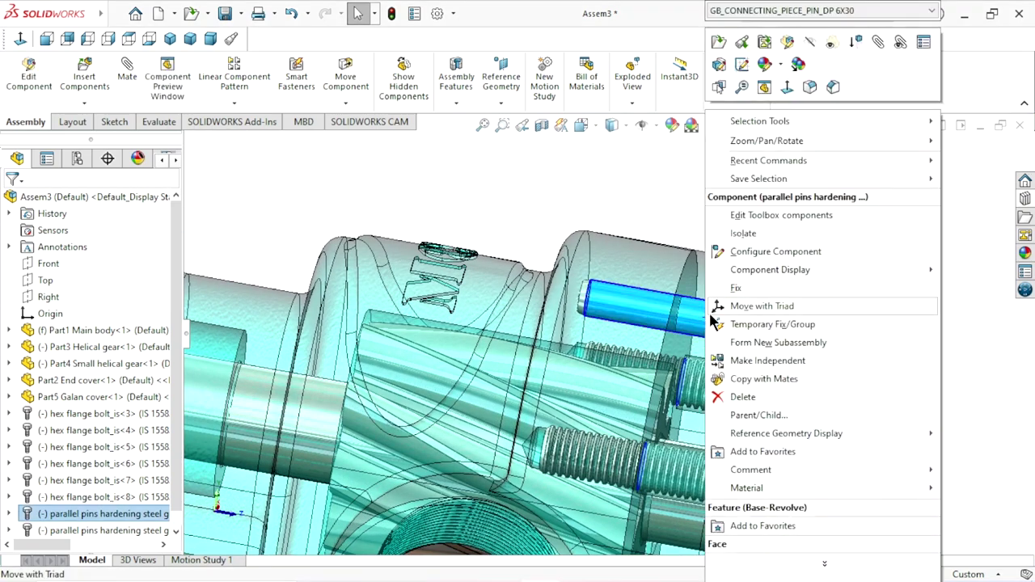
- Reconfigure the upper parallel pin to length 28
left_click(756, 215)
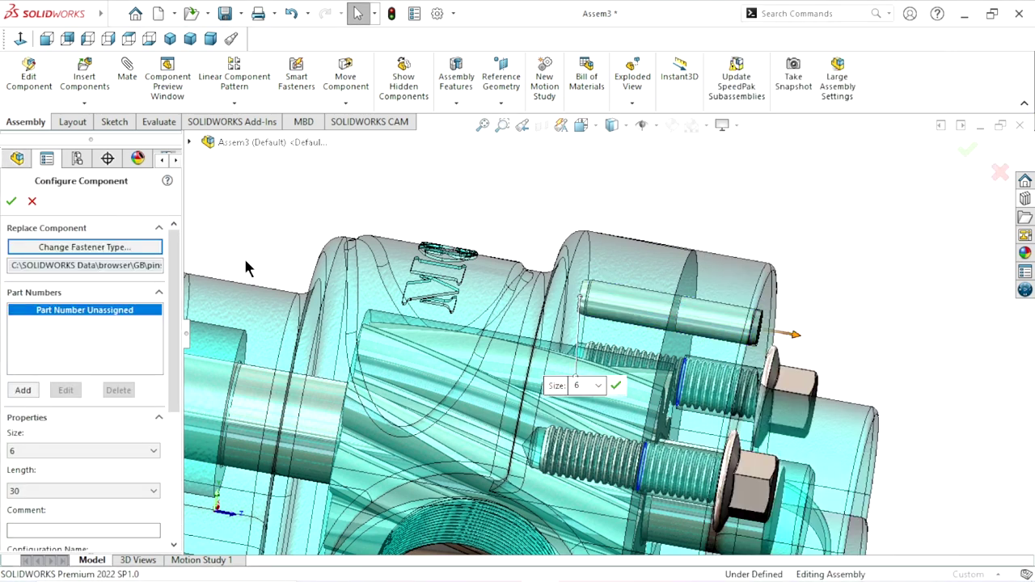
scroll(177, 299, "down", 2)
scroll(173, 313, "down", 2)
left_click(117, 327)
left_click(36, 414)
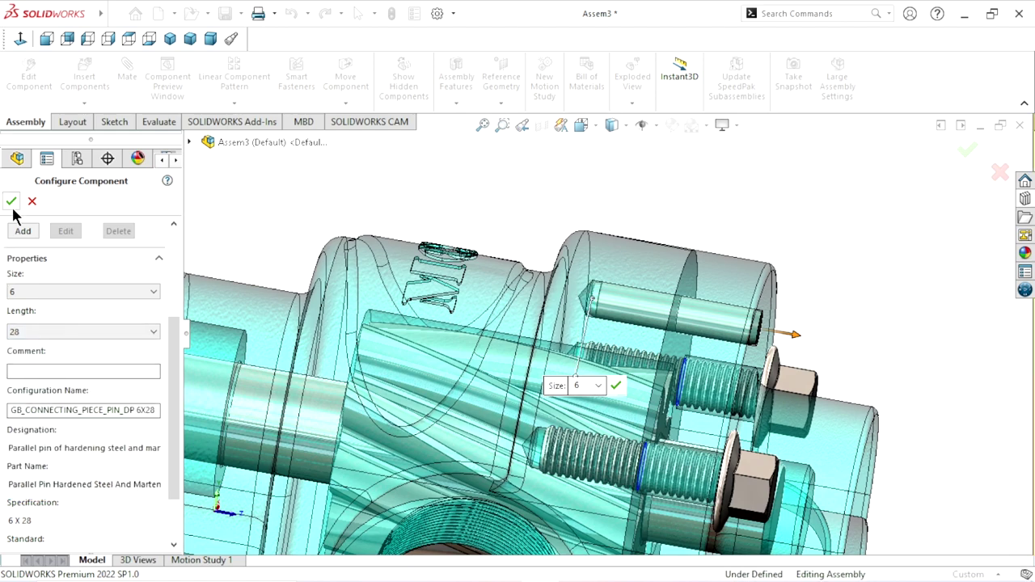
left_click(615, 385)
scroll(602, 448, "up", 5)
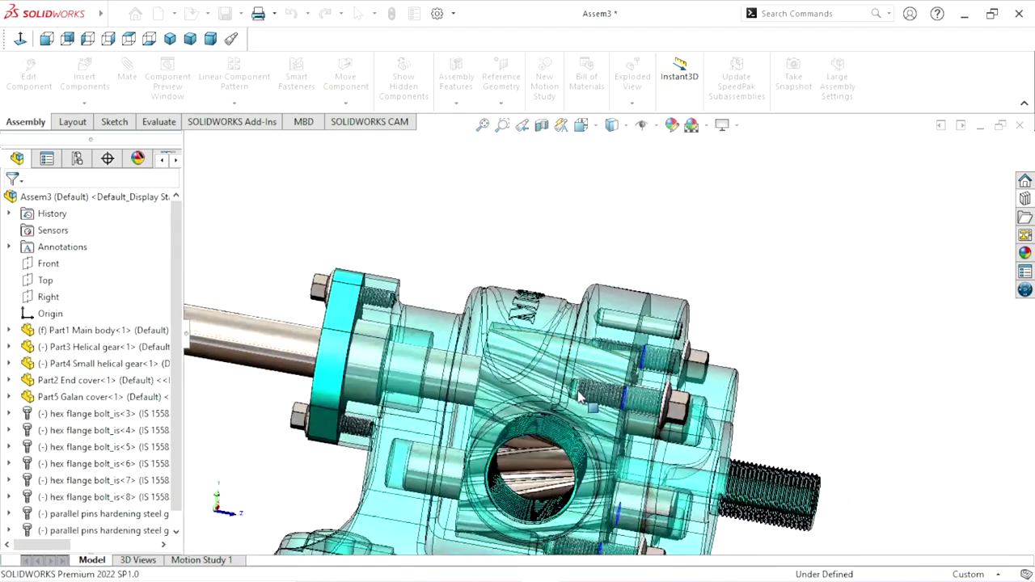
scroll(602, 449, "down", 8)
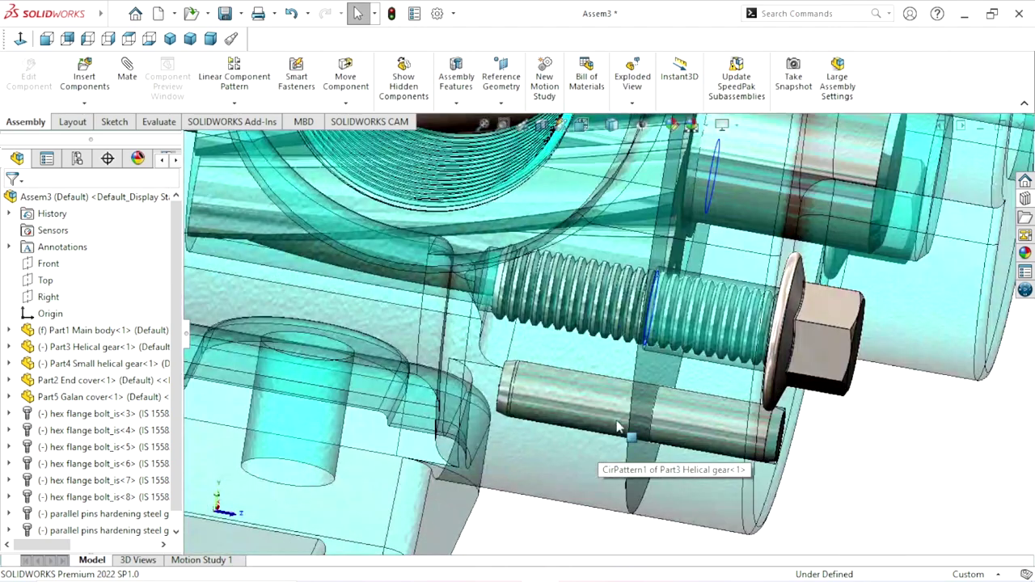
- Reconfigure the lower parallel pin to length 28 as well
left_click(690, 425)
right_click(689, 422)
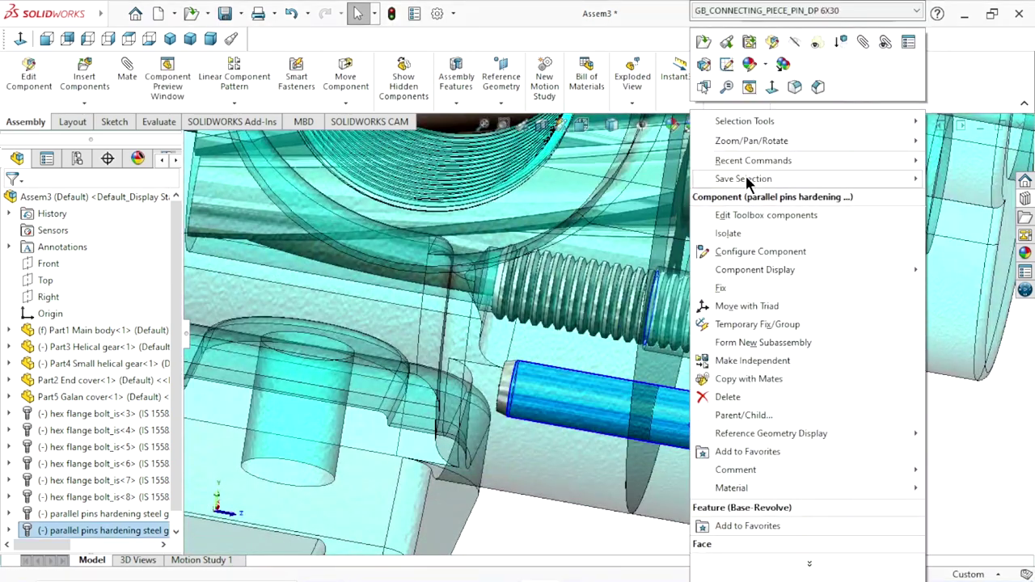
left_click(743, 214)
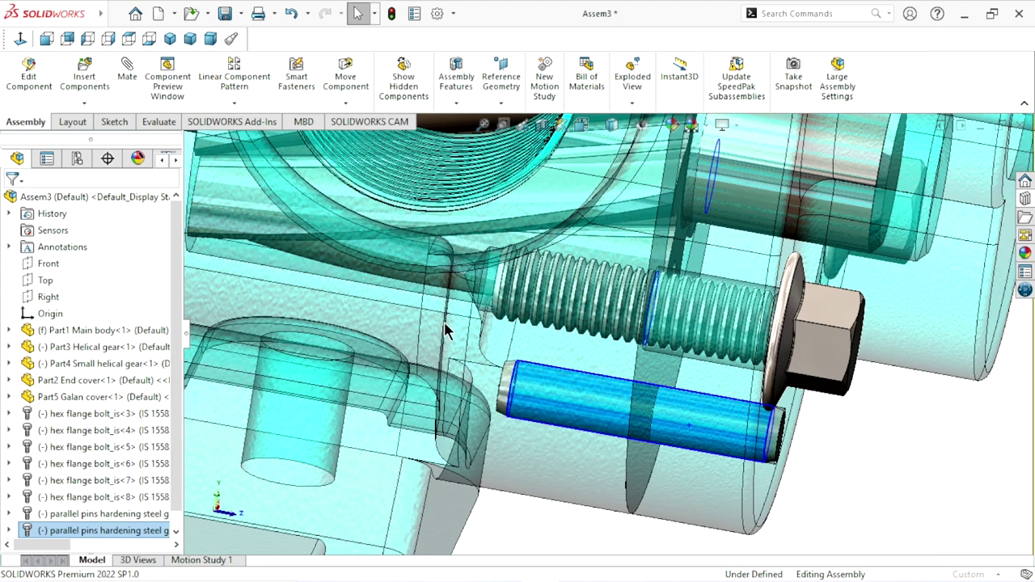
left_click(111, 486)
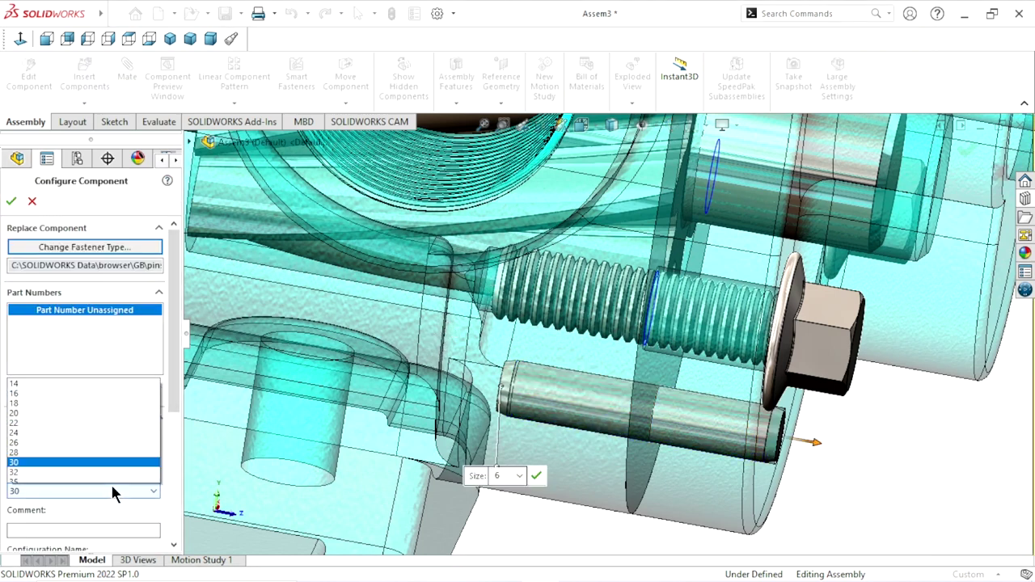
left_click(22, 397)
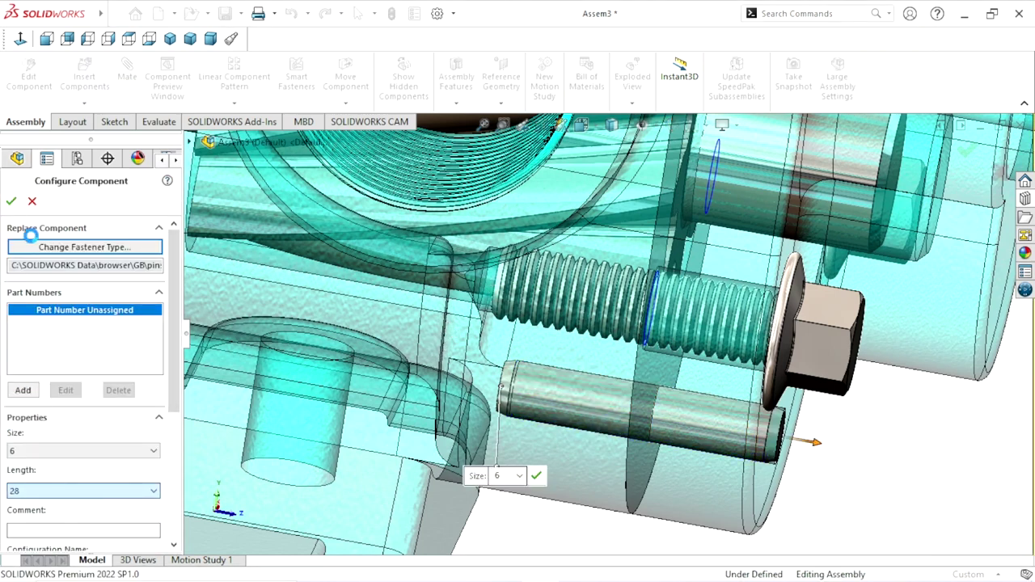
left_click(12, 204)
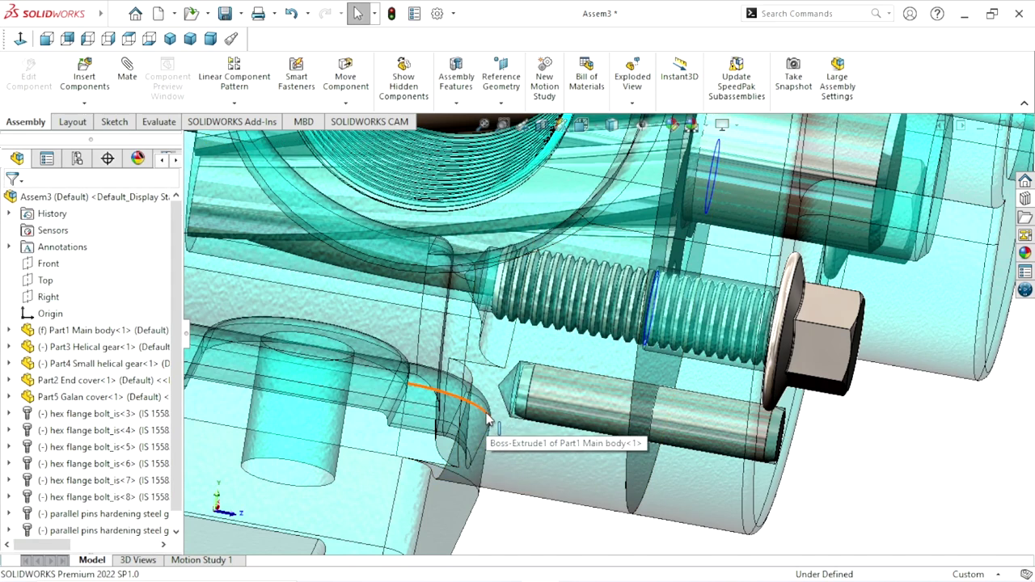
scroll(603, 361, "up", 5)
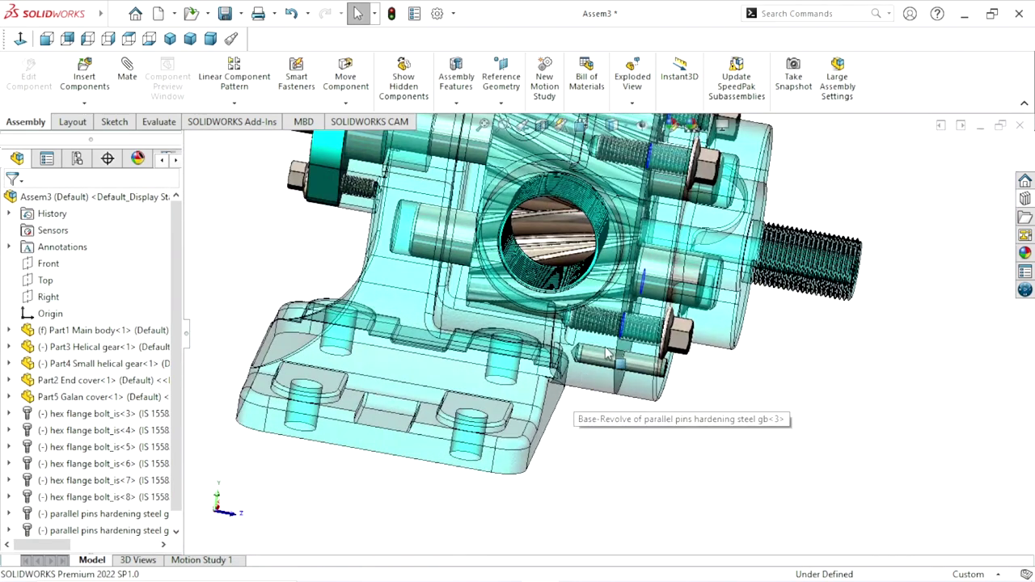
- Switch the end cover and main body back to opaque
key("f")
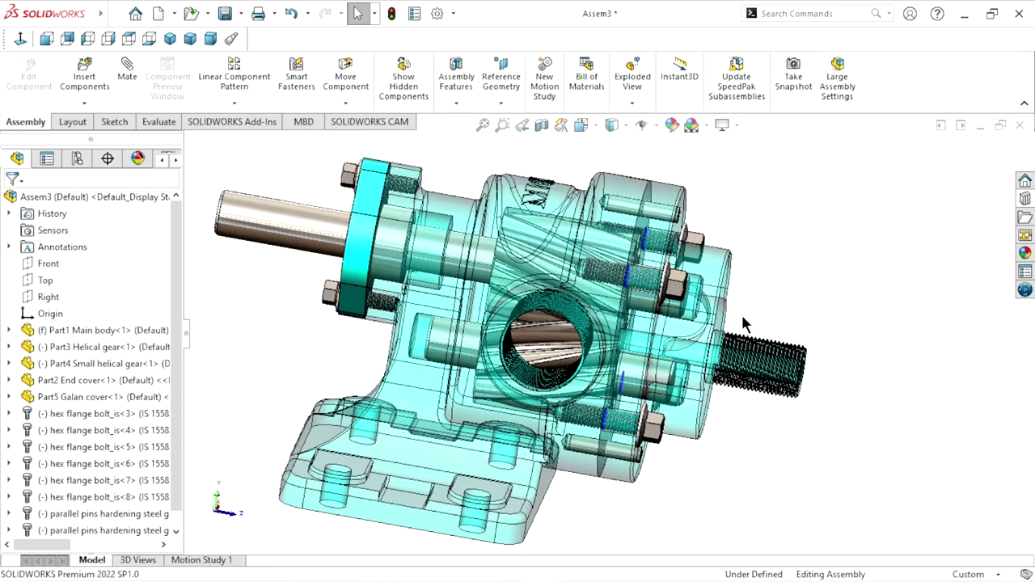
right_click(669, 194)
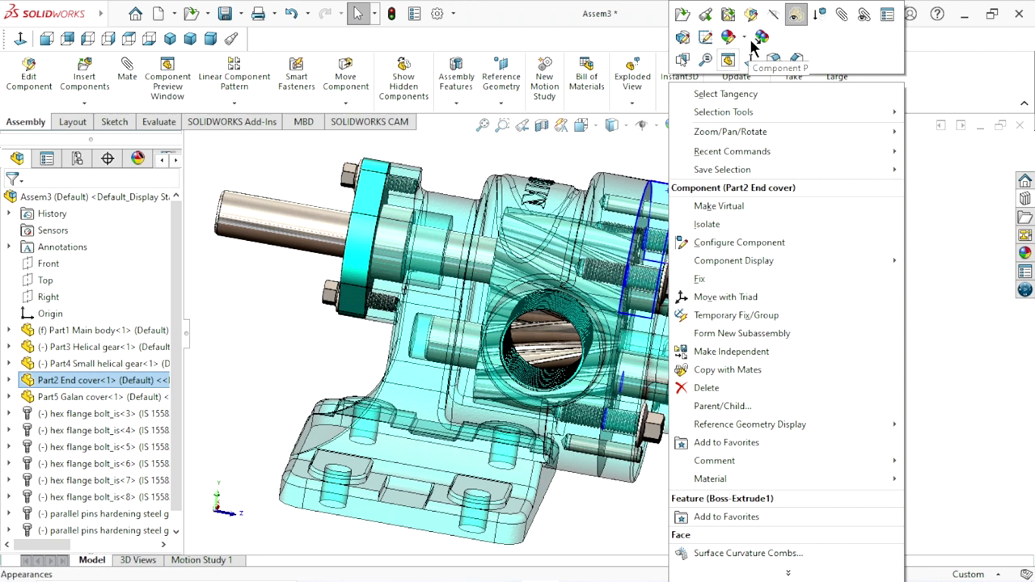
left_click(796, 14)
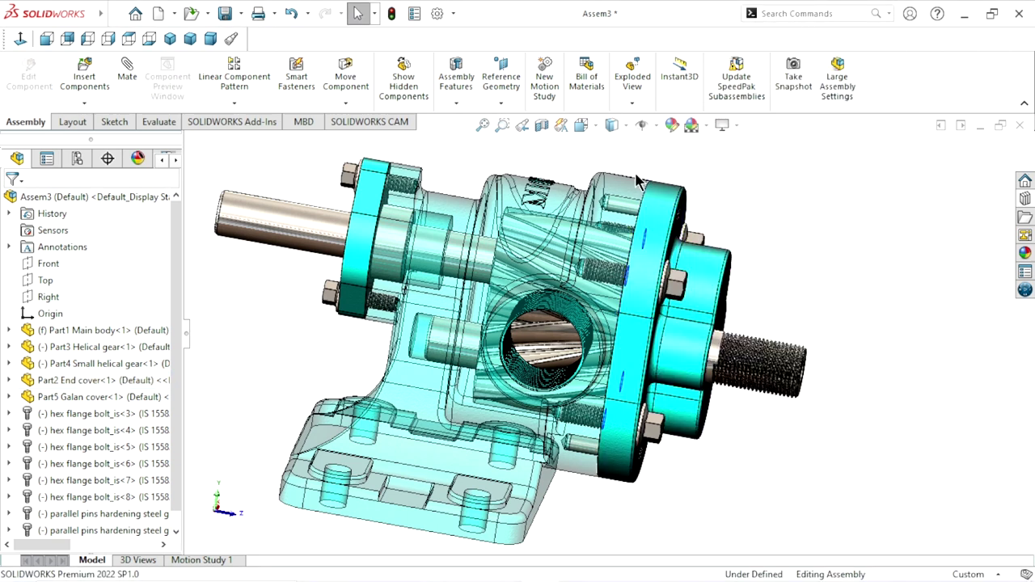
right_click(635, 185)
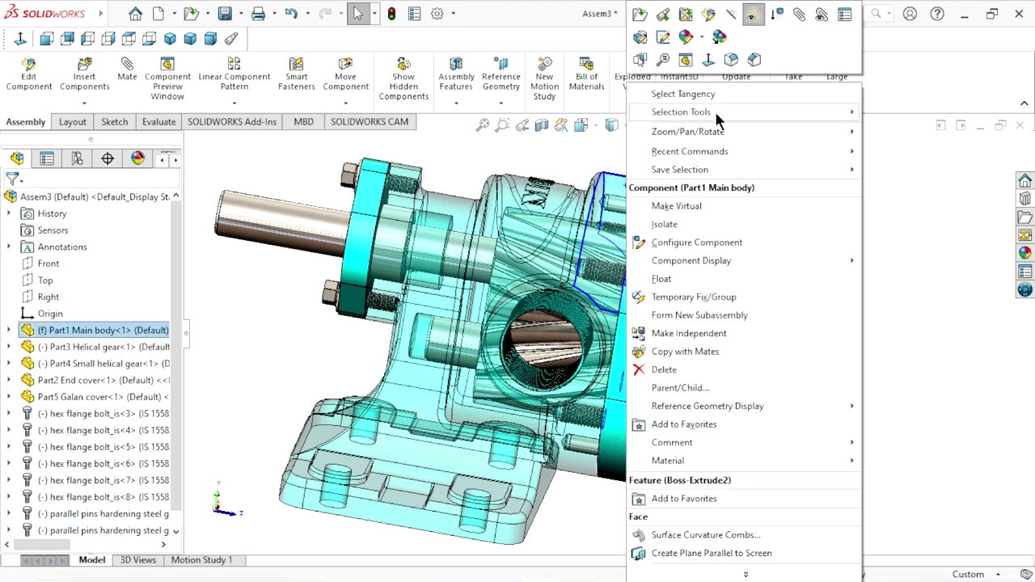
left_click(753, 14)
- Orbit and pan the pump, then make the main body see-through again
scroll(632, 297, "up", 3)
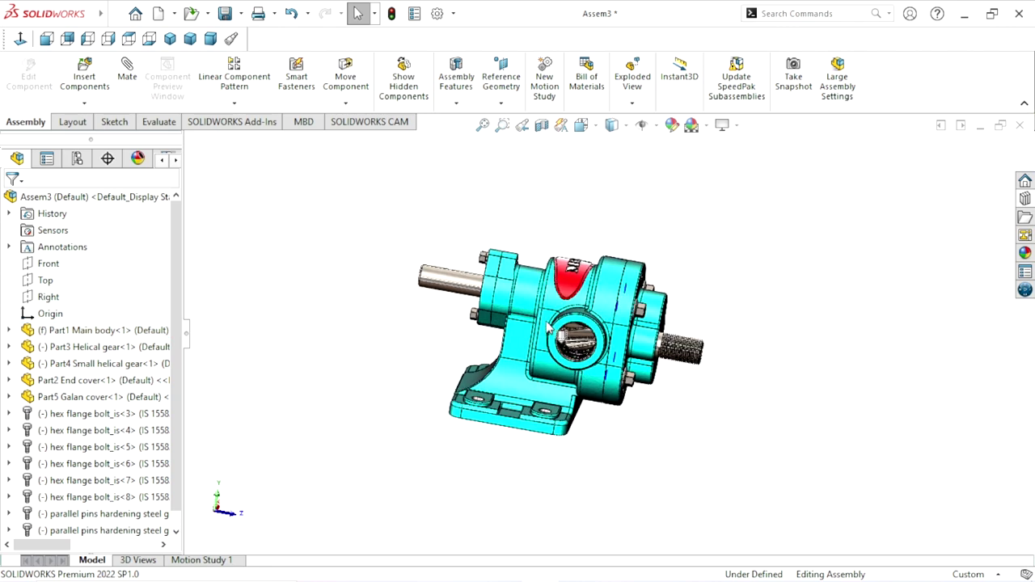
scroll(546, 366, "down", 1)
middle_click_drag(547, 365, 477, 302)
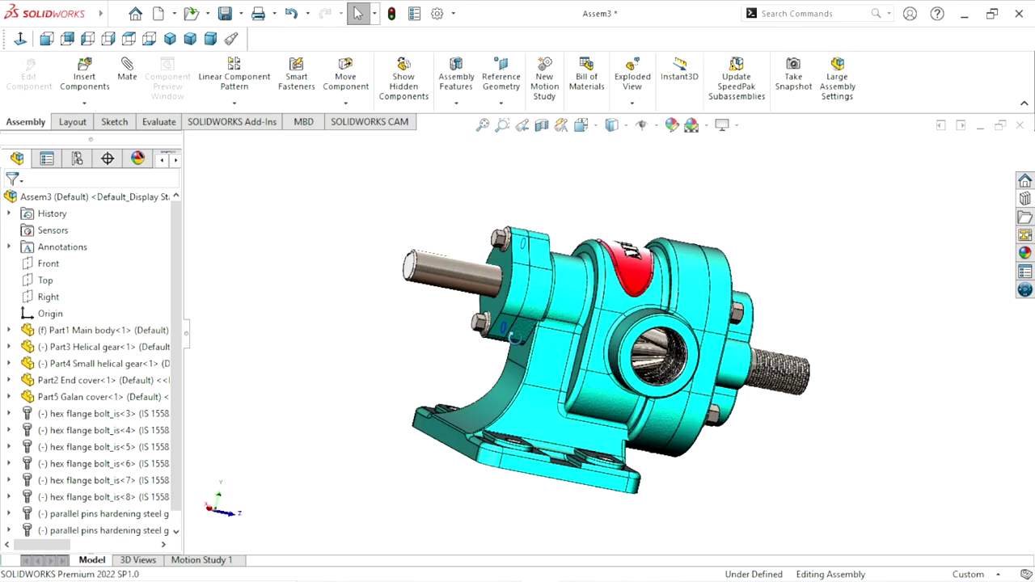
left_click(476, 297)
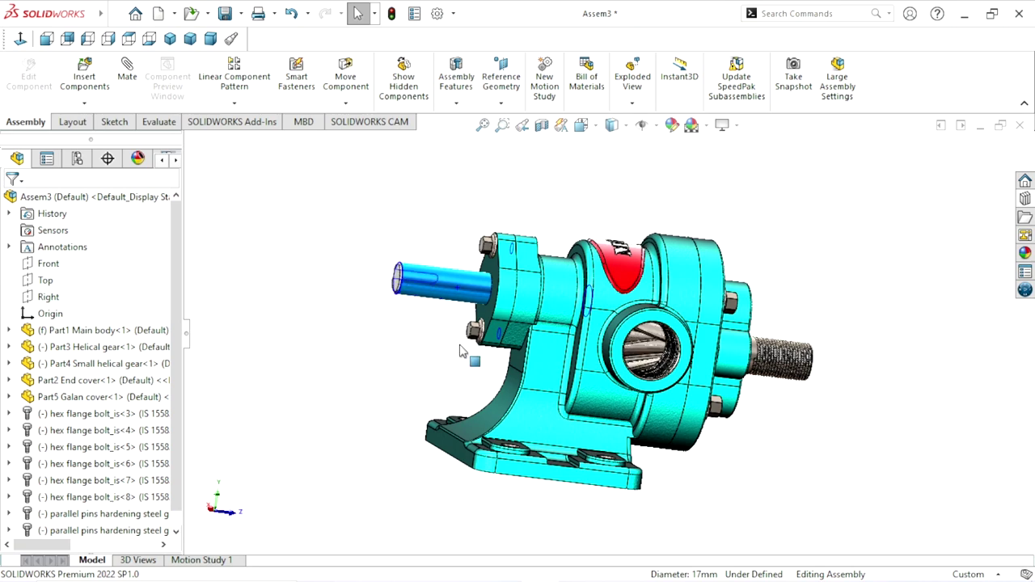
left_click(336, 350)
middle_click_drag(337, 349, 450, 346, "ctrl")
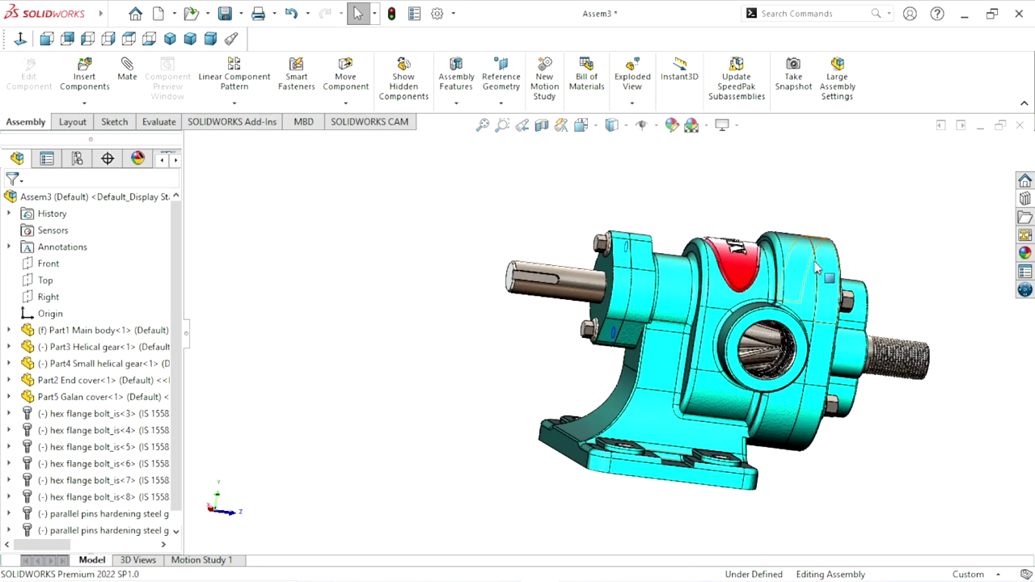
right_click(815, 279)
left_click(929, 24)
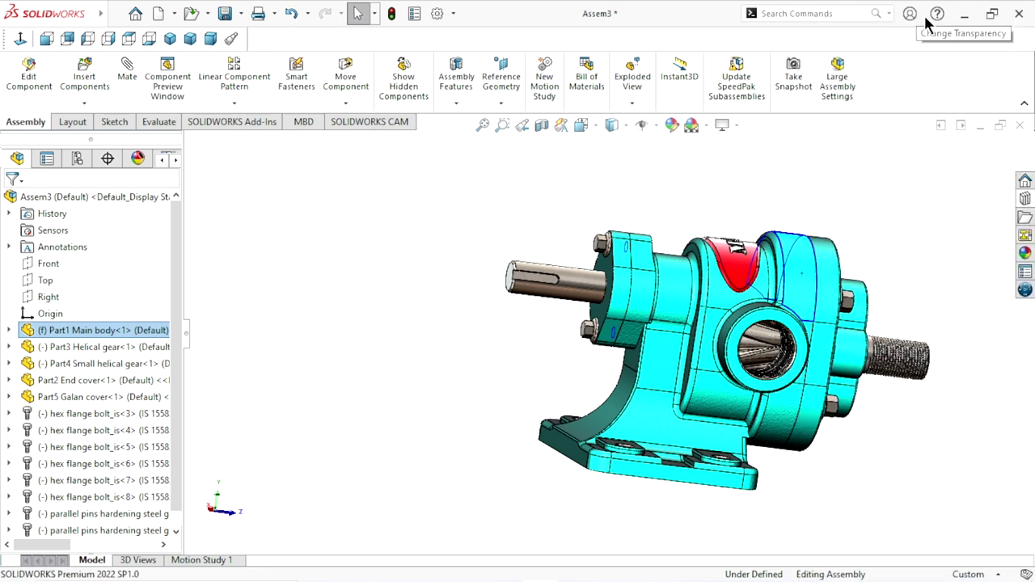
left_click(929, 24)
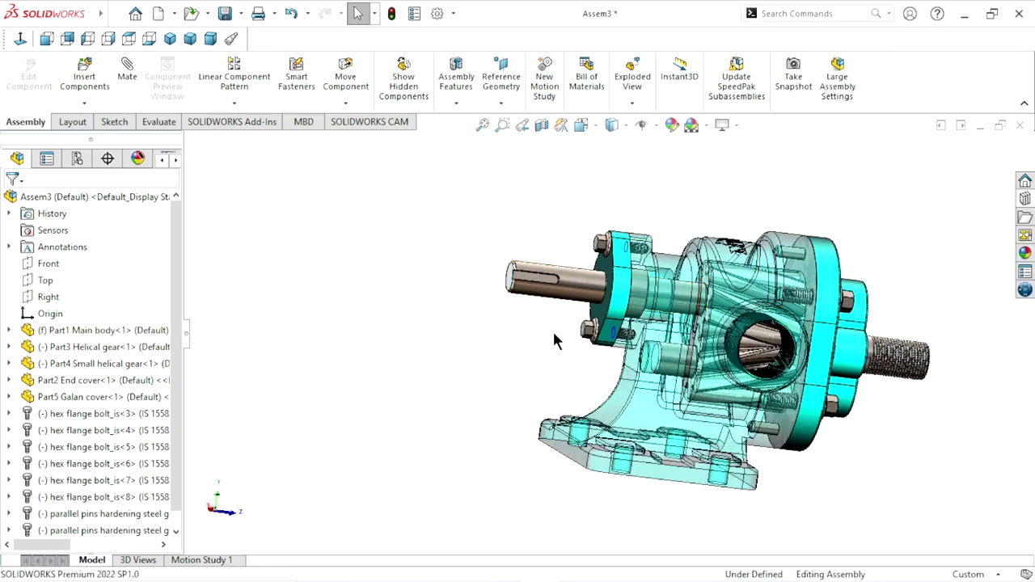
- Return the main body to opaque and fit the whole assembly in view
left_click(567, 293)
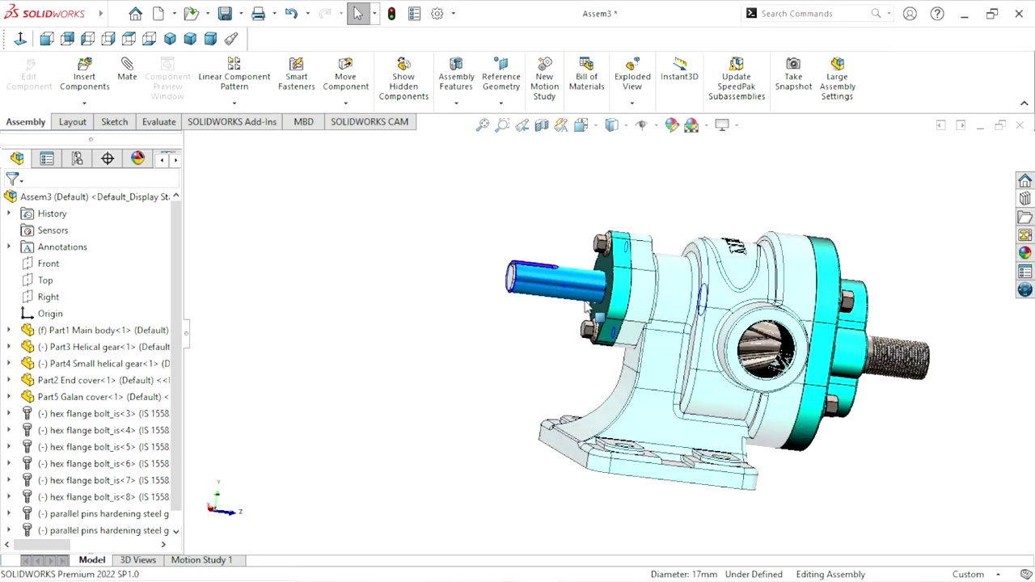
left_click(446, 331)
scroll(799, 362, "down", 2)
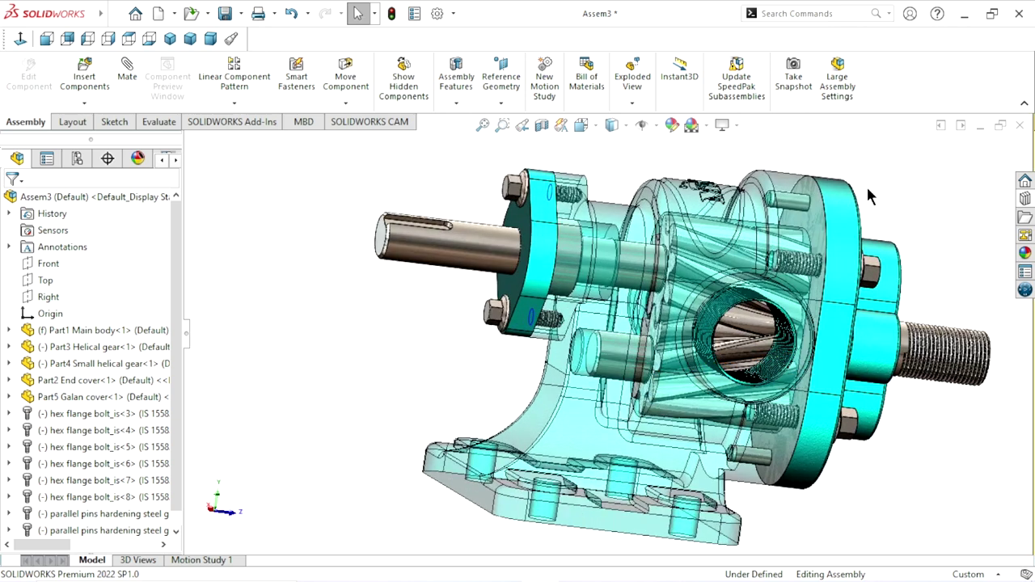
right_click(799, 196)
key("Escape")
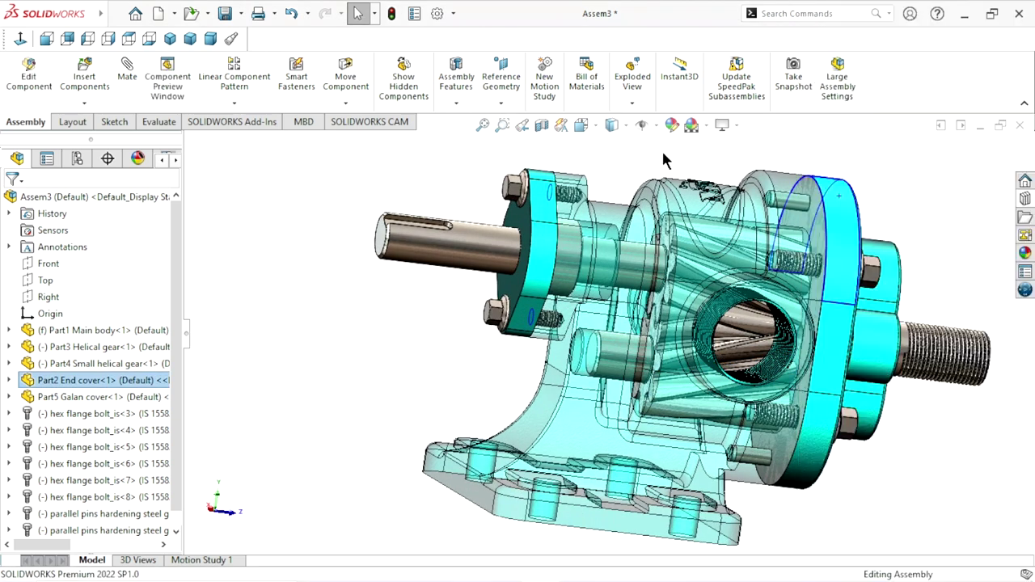
left_click(782, 186)
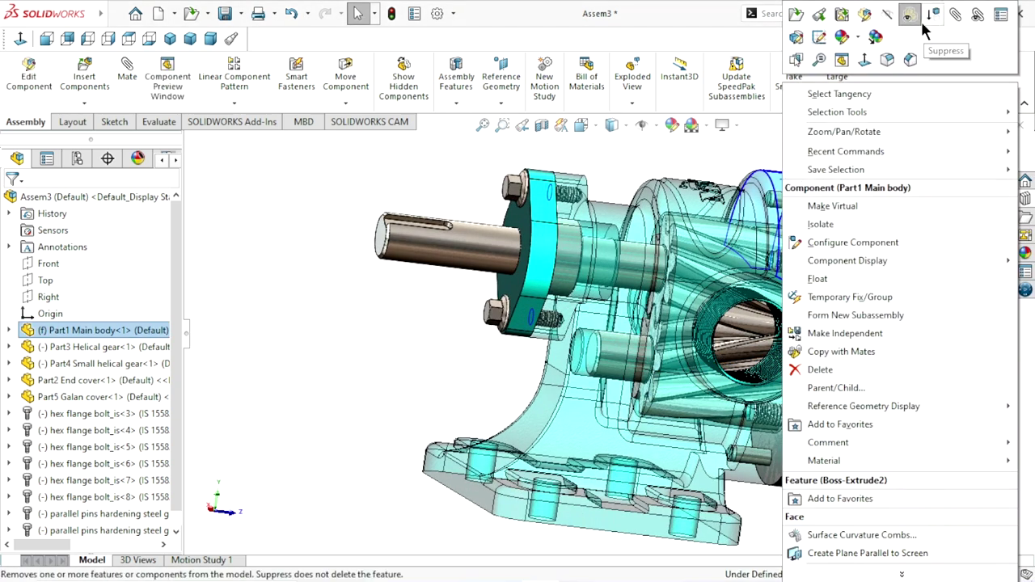
left_click(910, 15)
left_click(412, 357)
key("f")
- Set the isometric view and fine-tune the pump's viewing angle
key("ctrl+1")
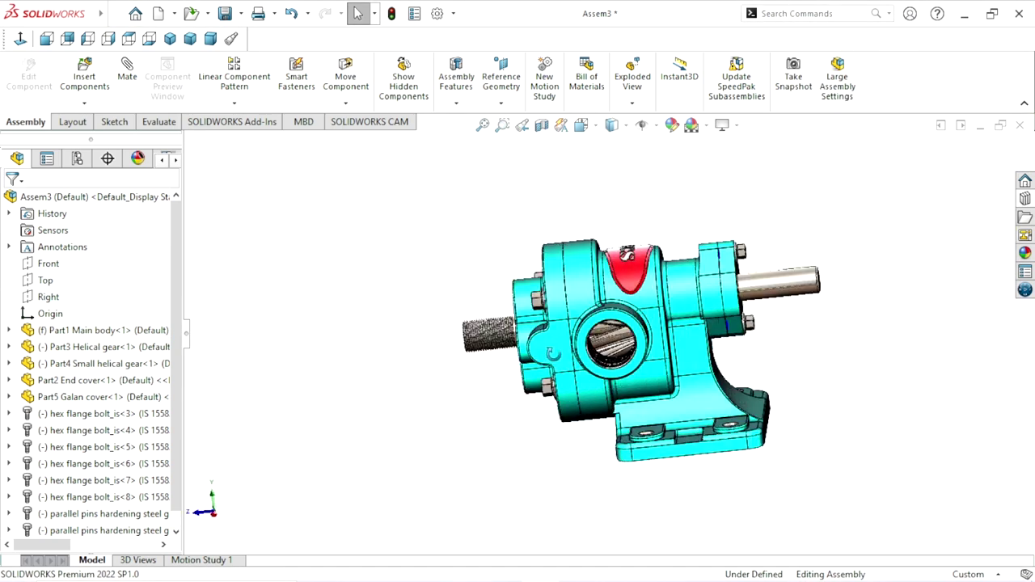
key("ctrl+7")
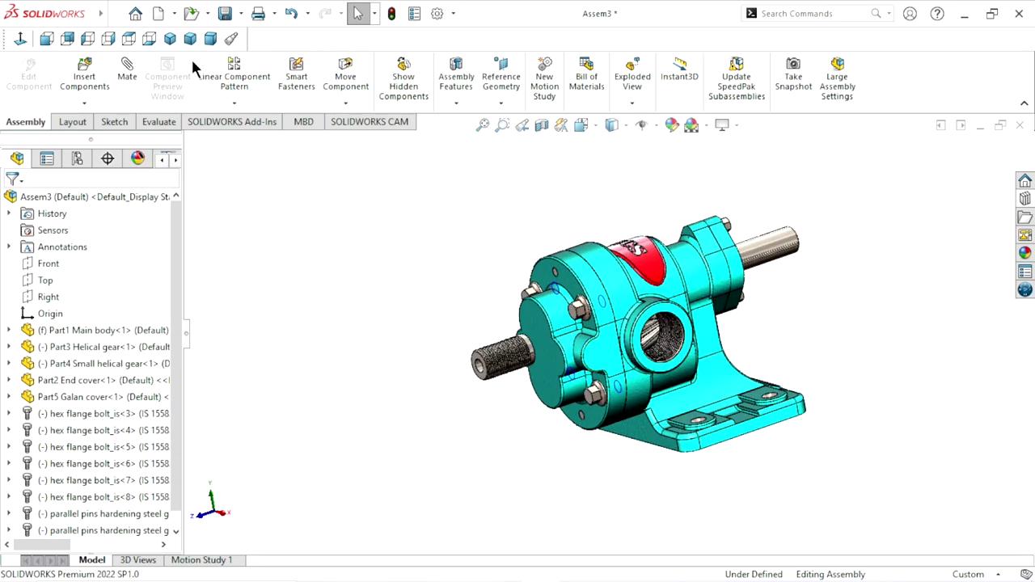
left_click(169, 39)
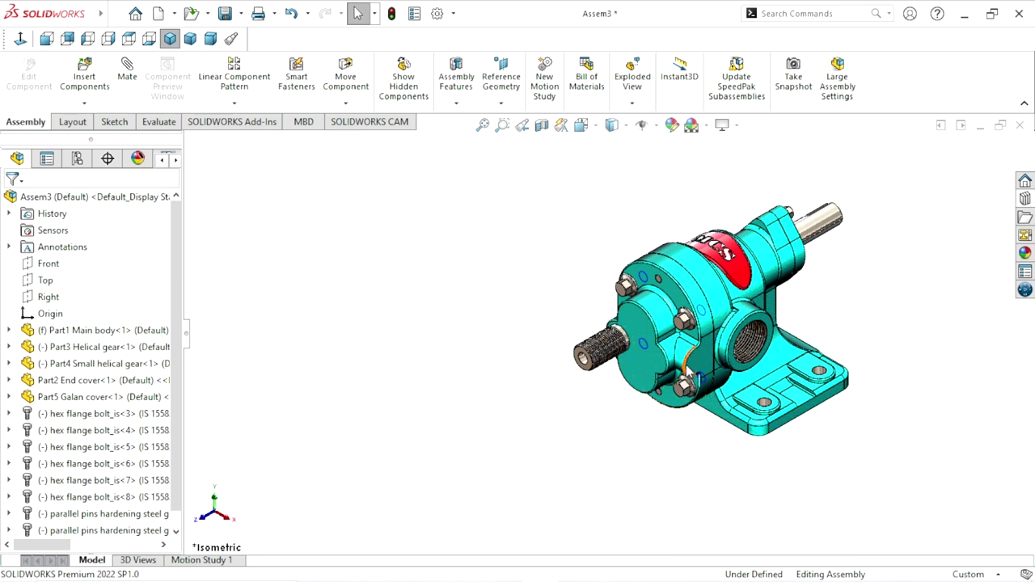
scroll(686, 372, "down", 1)
scroll(639, 364, "down", 1)
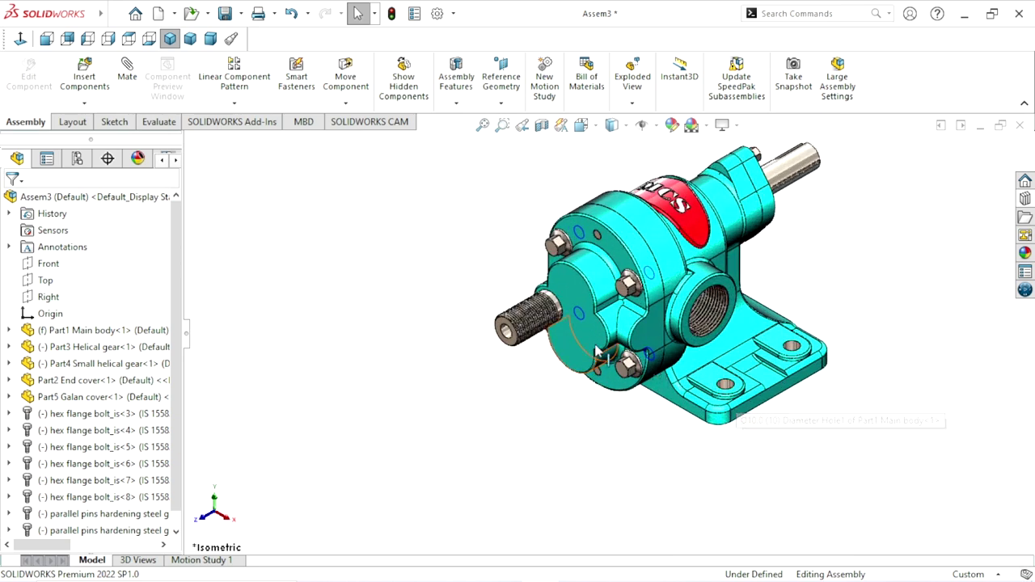
key("ctrl+Right")
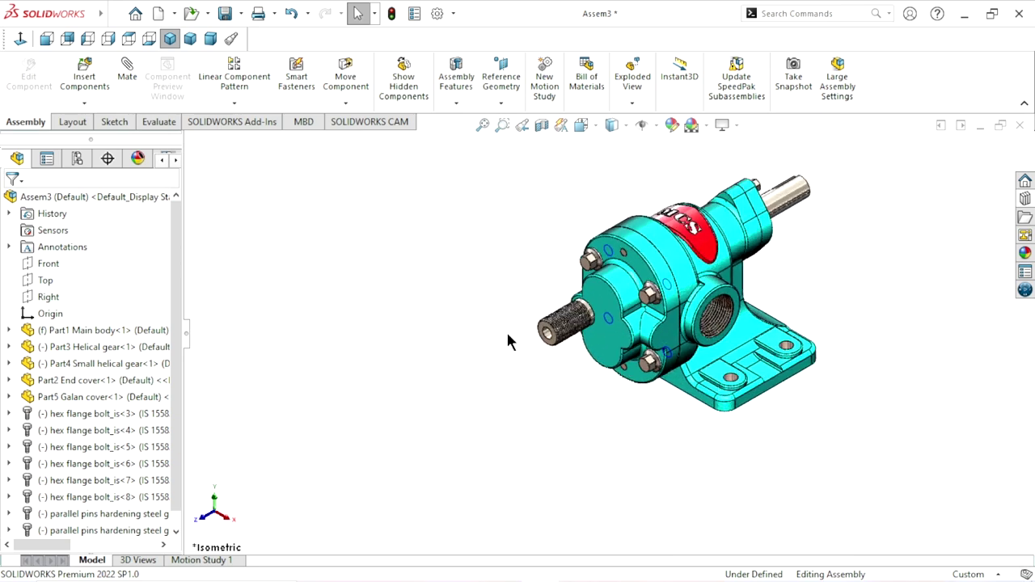
scroll(459, 358, "up", 2)
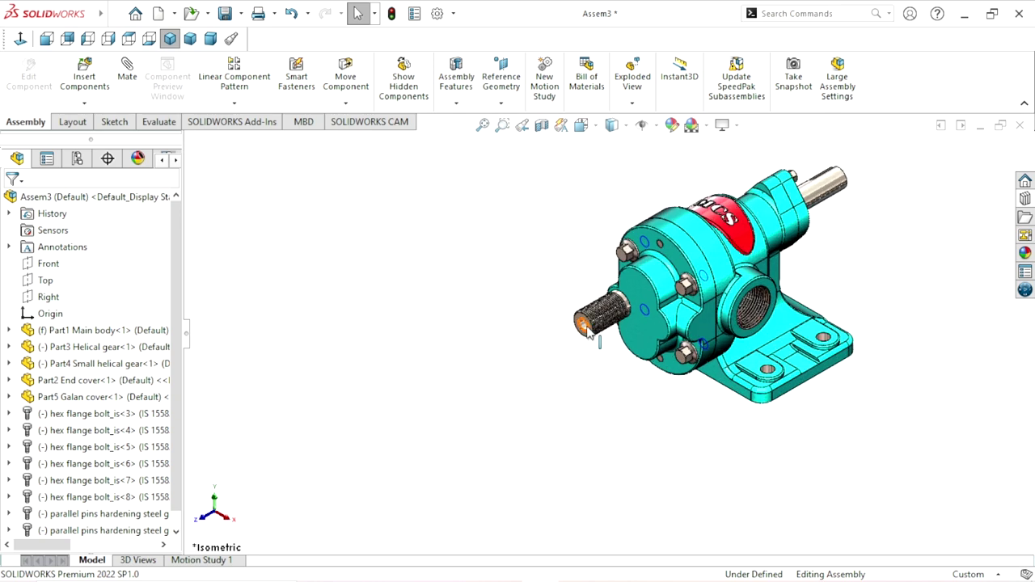
key("ctrl+Right")
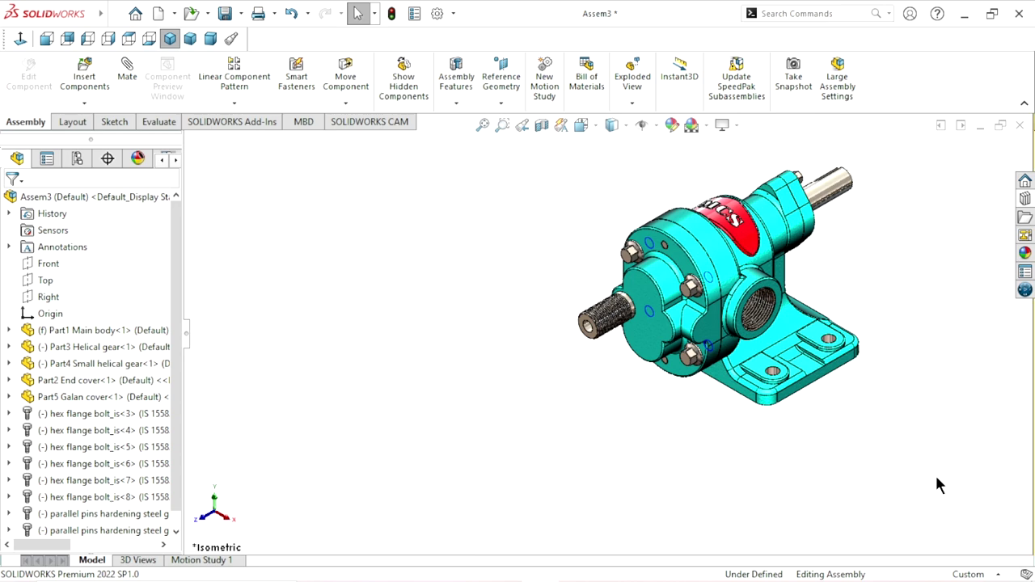
mouse_move(707, 453)
middle_mouse_down()
mouse_move(705, 409)
mouse_move(718, 427)
middle_mouse_up()
mouse_move(766, 453)
middle_mouse_down()
mouse_move(717, 428)
mouse_move(731, 423)
mouse_move(726, 435)
middle_mouse_up()
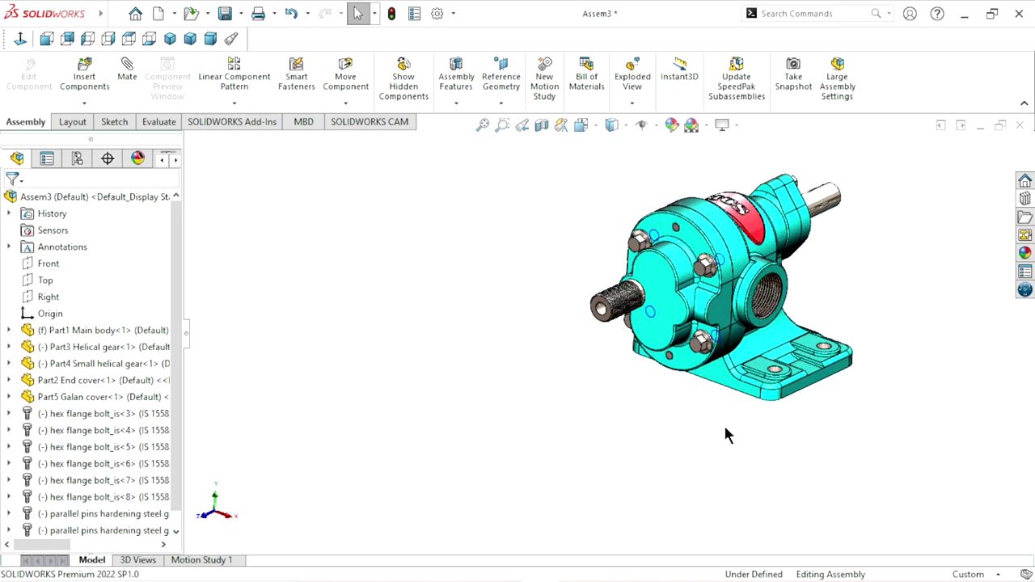
- Create Explode Step1 moving both parallel pins about 396.82 mm out along X
left_click(630, 89)
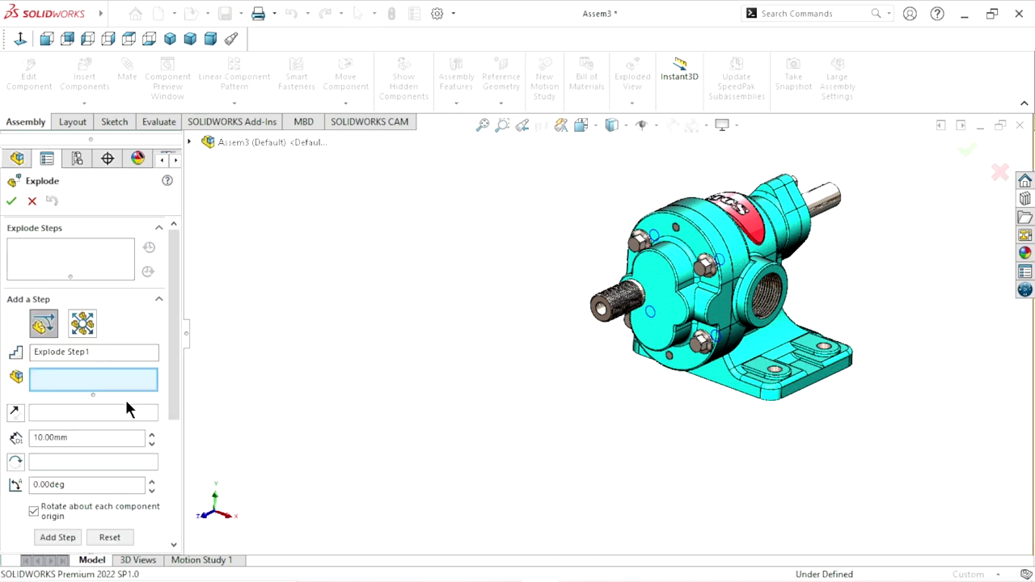
left_click(676, 232)
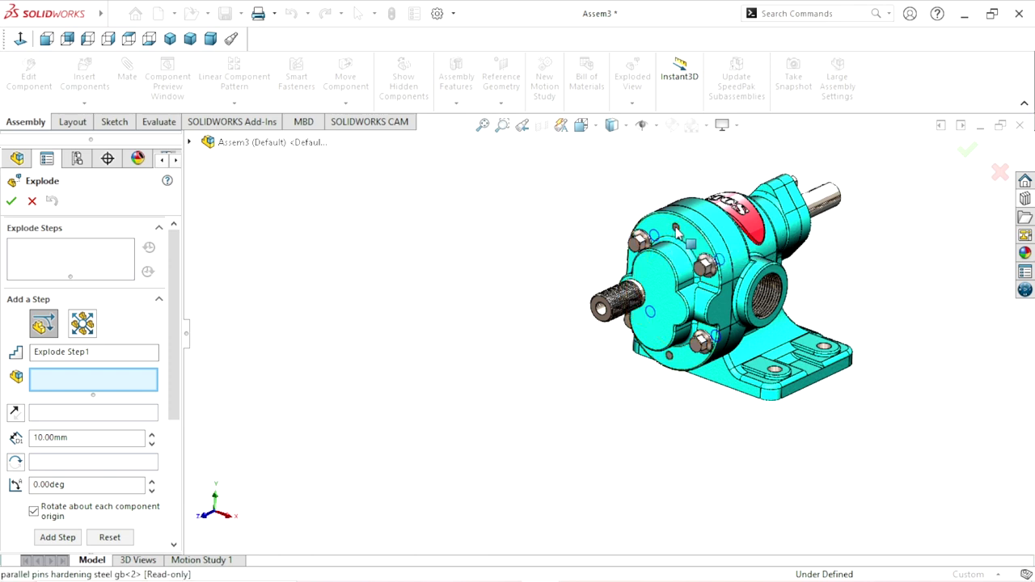
left_click(672, 362)
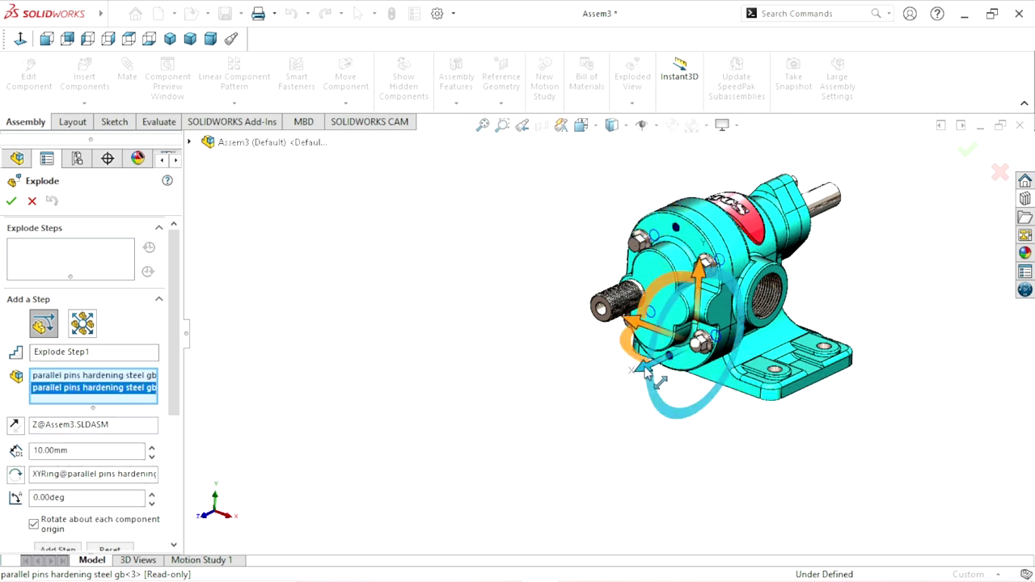
left_click_drag(642, 366, 316, 530)
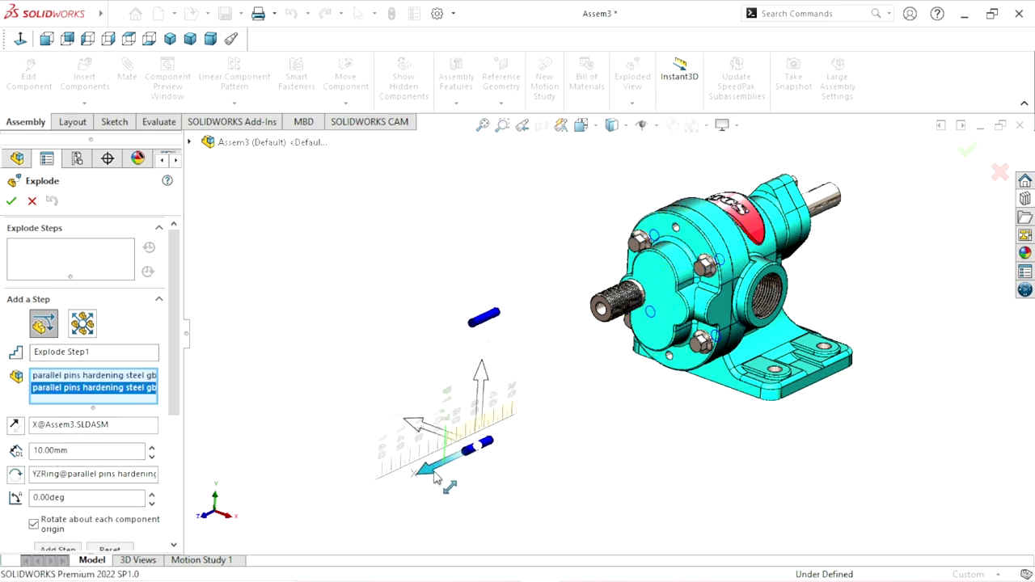
mouse_move(315, 530)
left_mouse_down()
mouse_move(277, 540)
mouse_move(287, 544)
left_mouse_up()
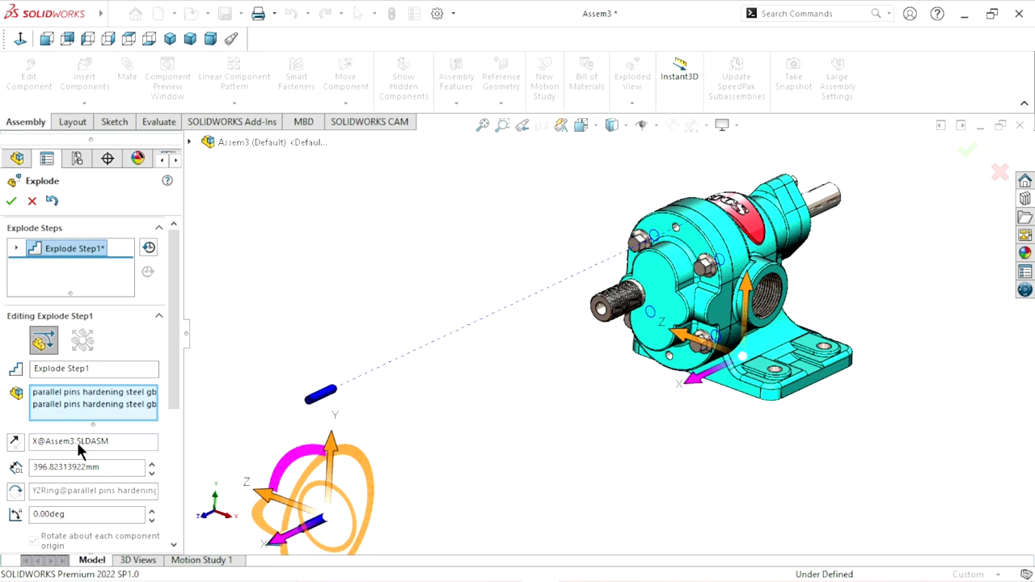
left_click_drag(175, 363, 171, 442)
left_click(76, 418)
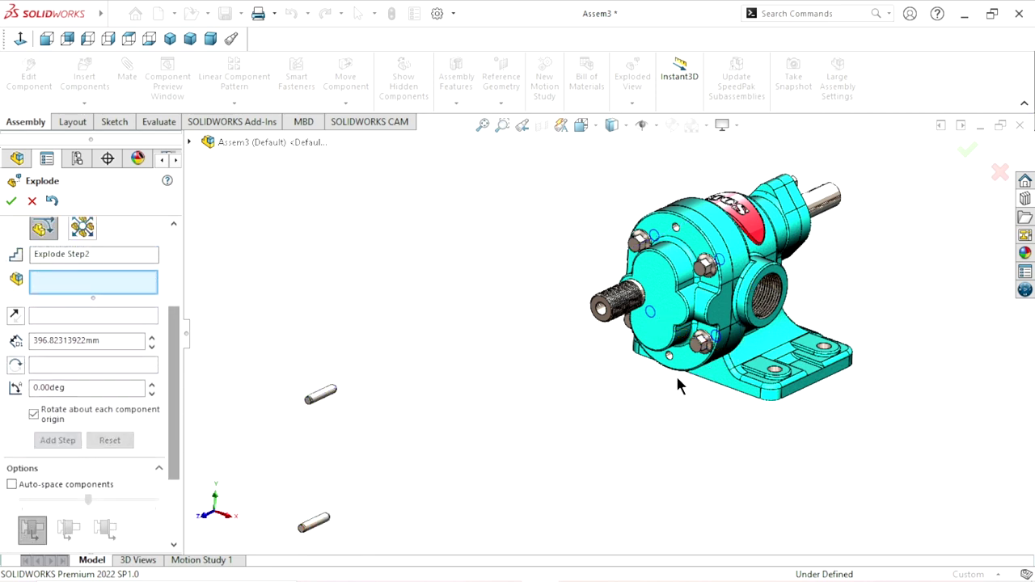
left_click(628, 324)
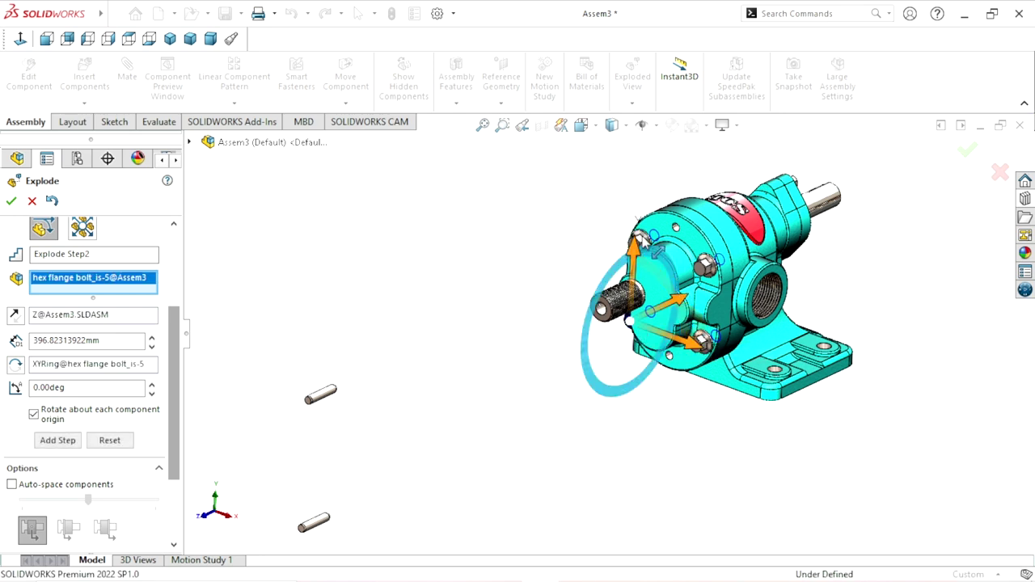
- Pull the four hex flange bolts out of the pump along X
scroll(643, 235, "down", 3)
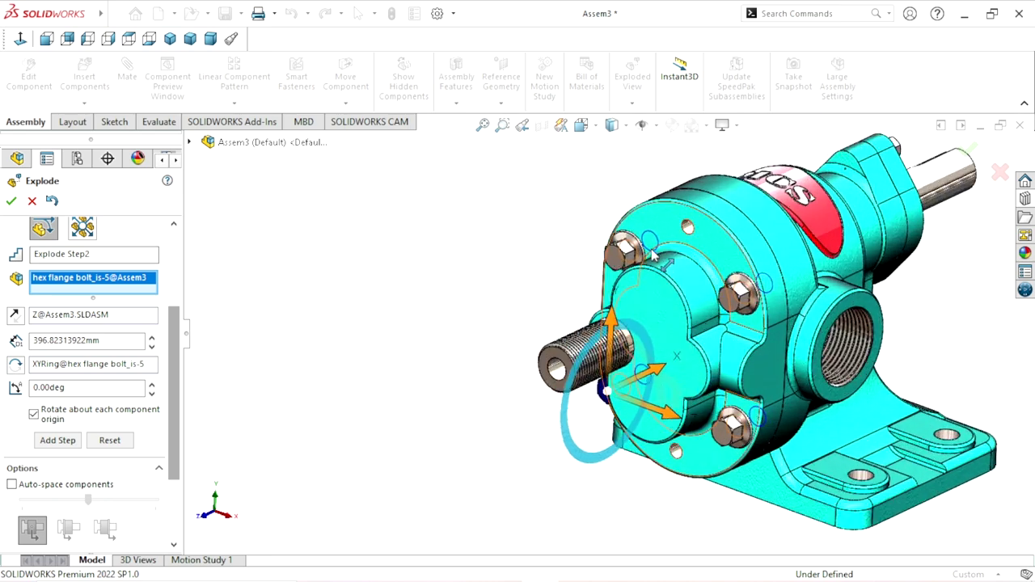
left_click(623, 252)
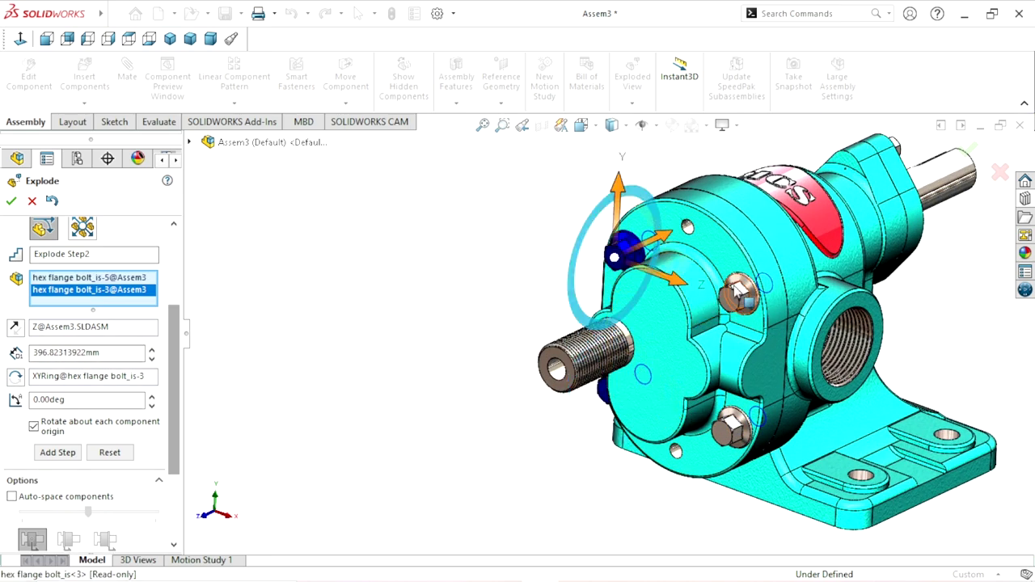
left_click(733, 301)
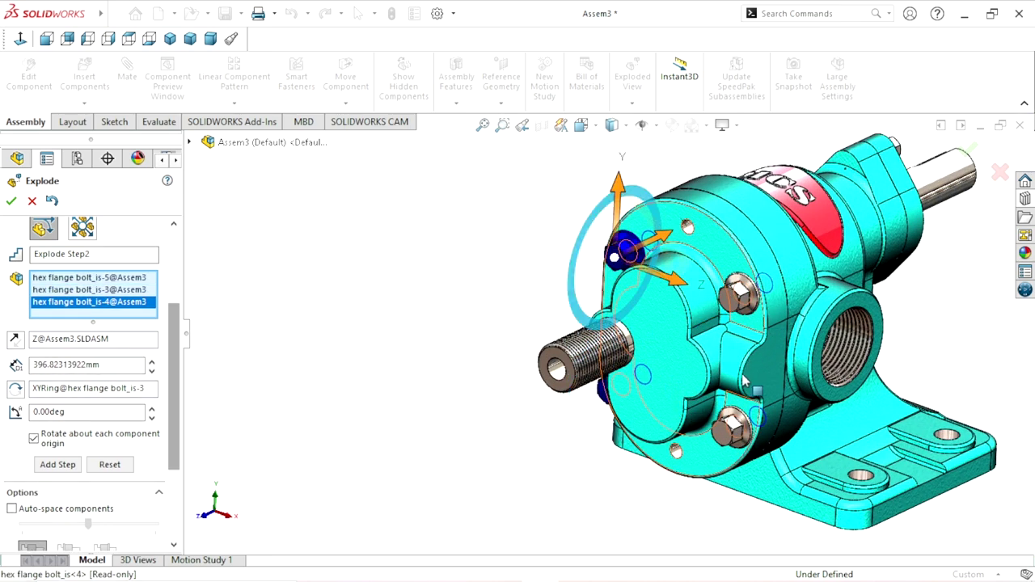
left_click(730, 430)
scroll(695, 451, "up", 5)
scroll(500, 393, "down", 2)
scroll(707, 330, "down", 2)
scroll(684, 357, "down", 2)
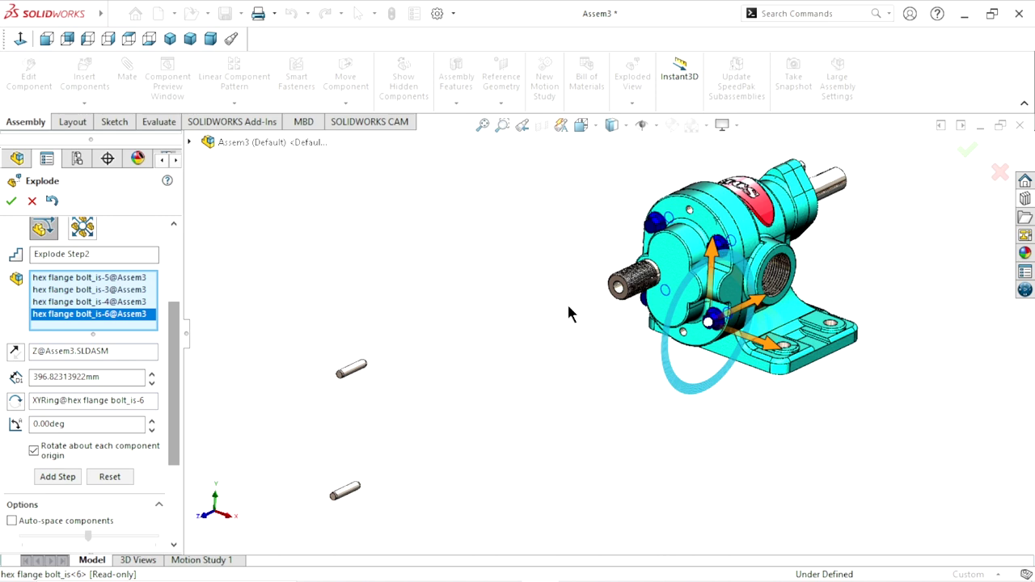
left_click_drag(759, 304, 420, 459)
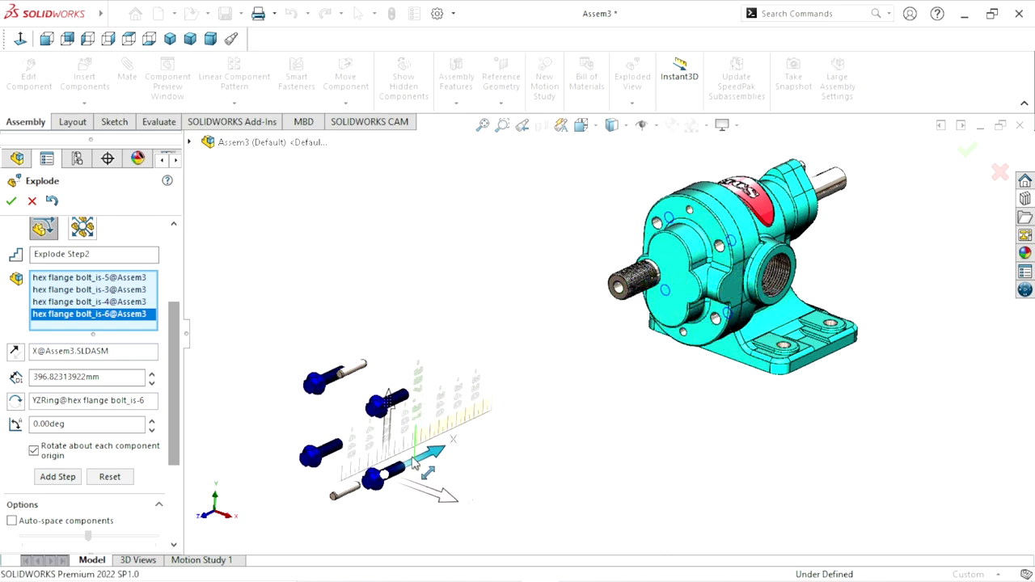
left_click_drag(420, 459, 420, 461)
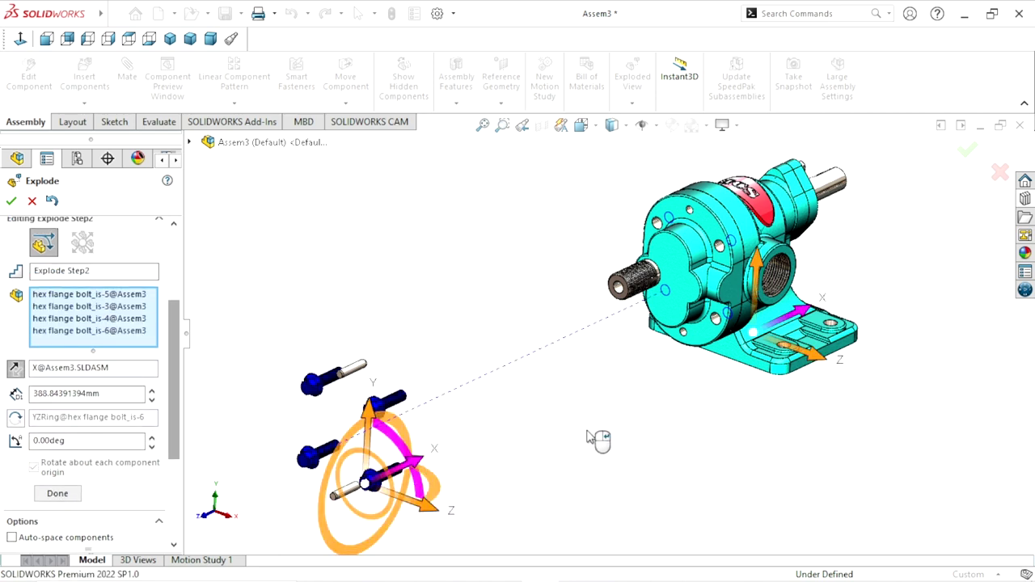
left_click(68, 493)
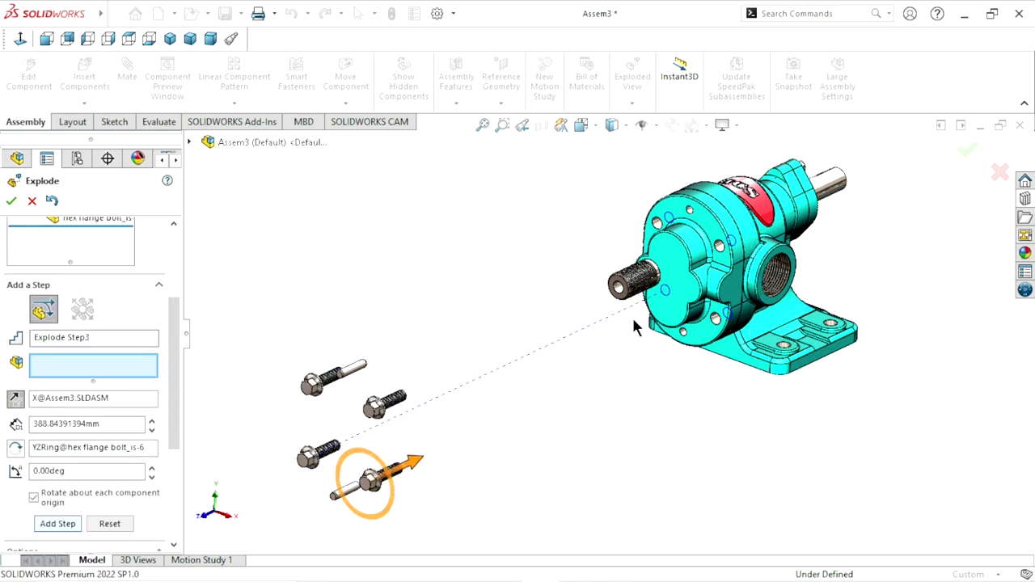
- Pull the end cover off the pump body as its own explode step
left_click(679, 291)
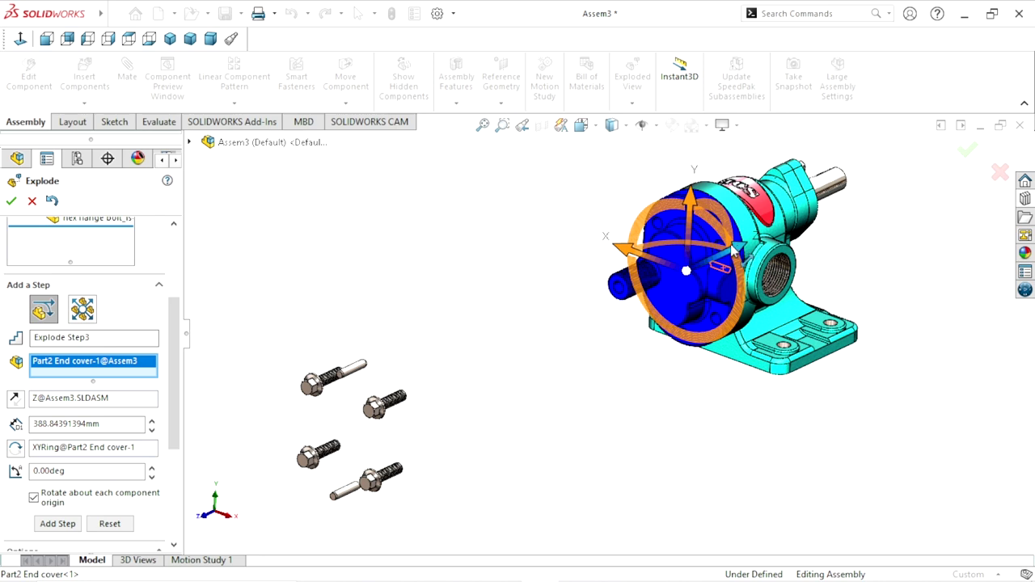
left_click_drag(739, 249, 488, 395)
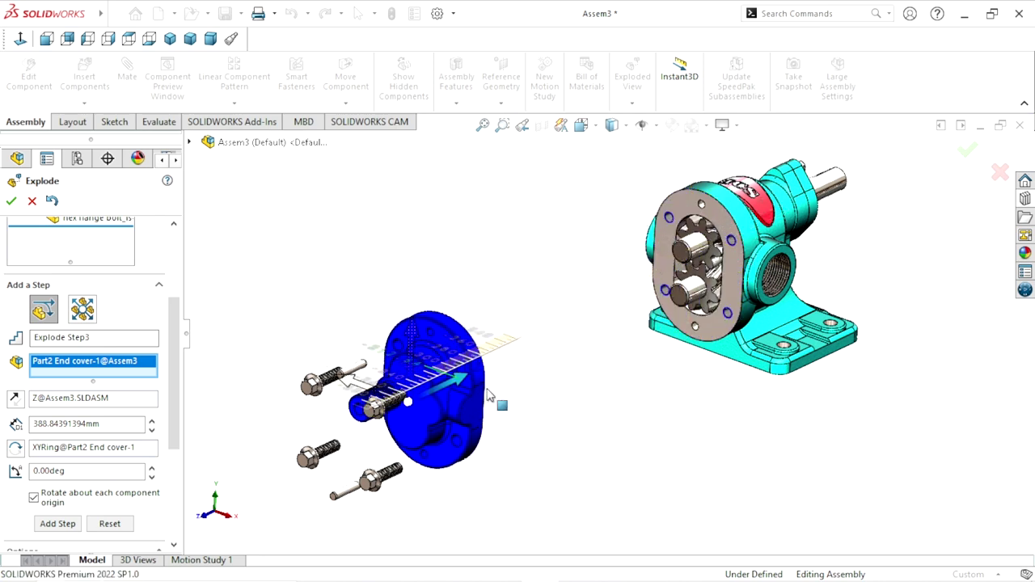
left_click_drag(488, 396, 489, 395)
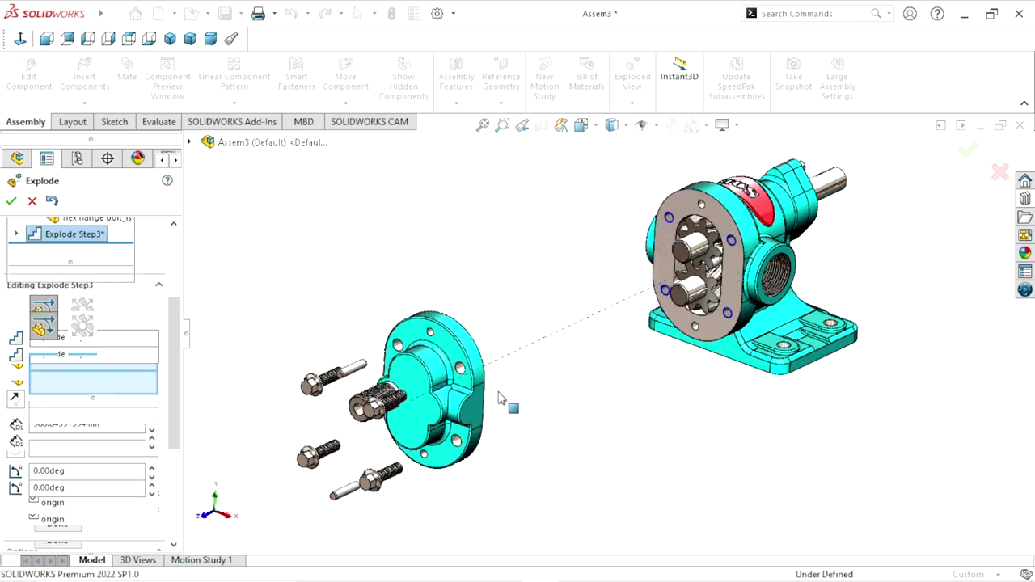
left_click(49, 545)
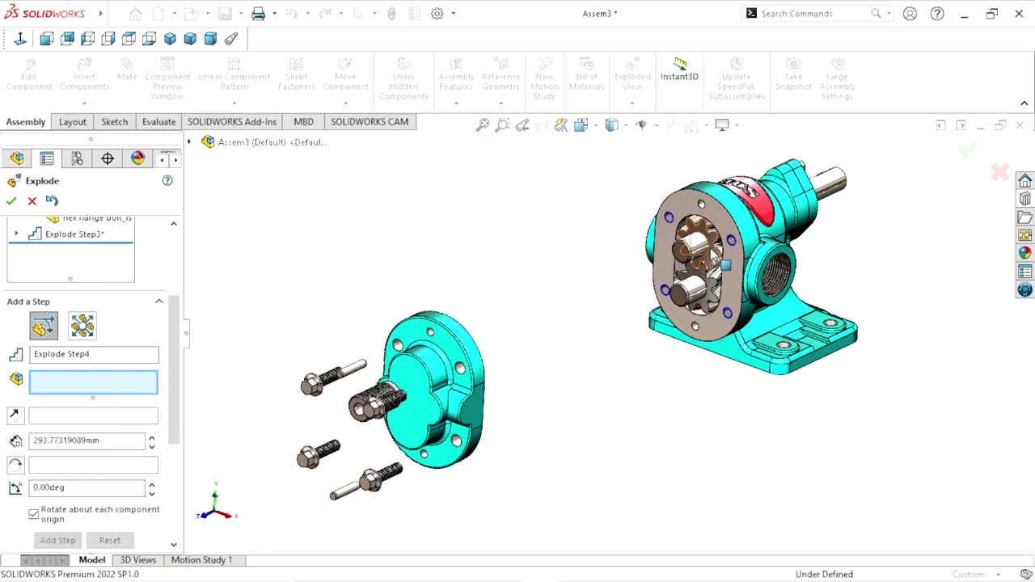
left_click(725, 239)
- Pull the large helical gear about 223.17 mm out along the shaft axis
mouse_move(725, 236)
left_mouse_down()
mouse_move(539, 389)
mouse_move(550, 388)
left_mouse_up()
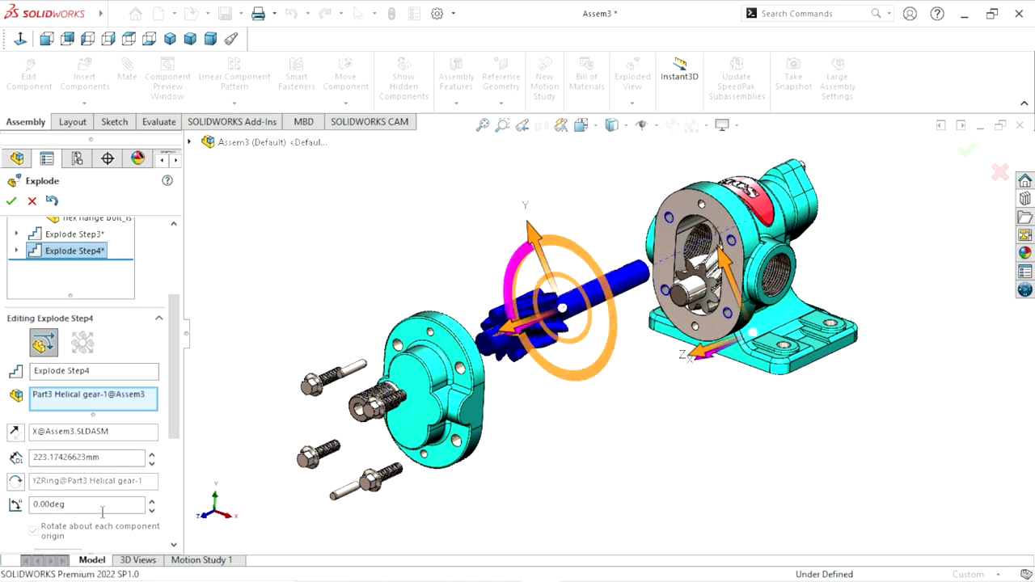
left_click_drag(174, 387, 174, 453)
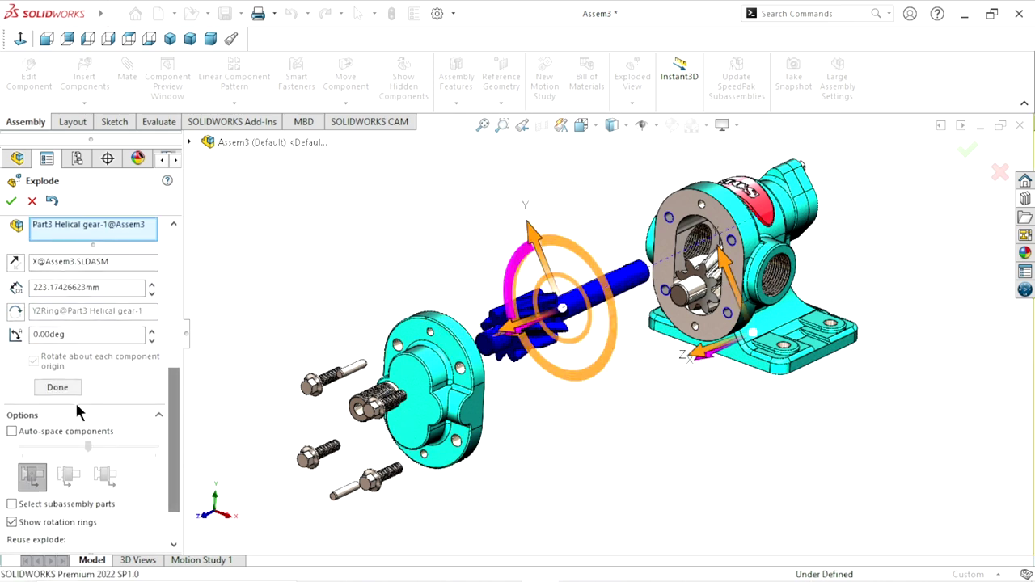
left_click(76, 388)
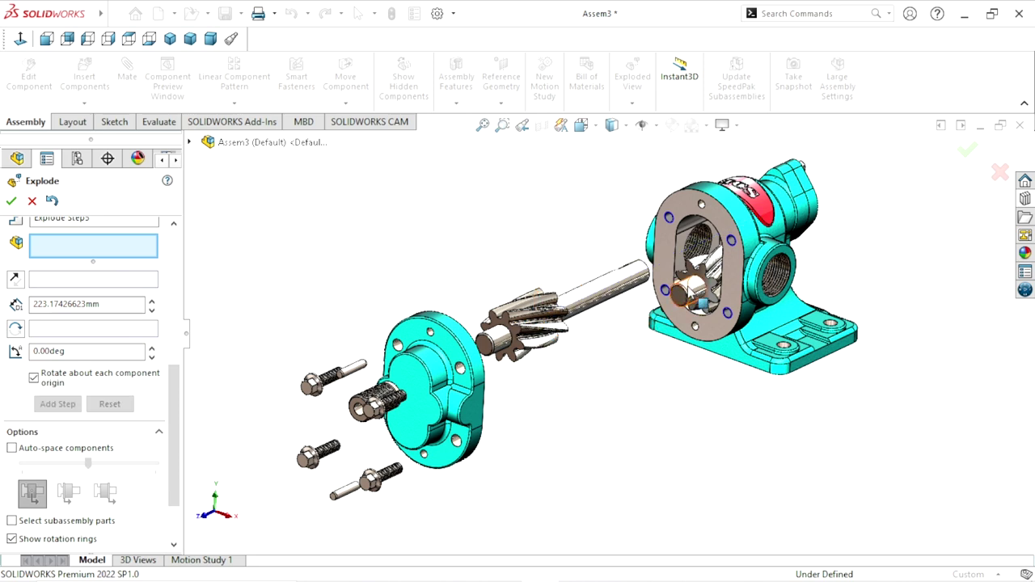
- Pull the small helical gear about 227.64 mm out beside the large gear
left_click(694, 292)
left_click_drag(680, 304, 487, 416)
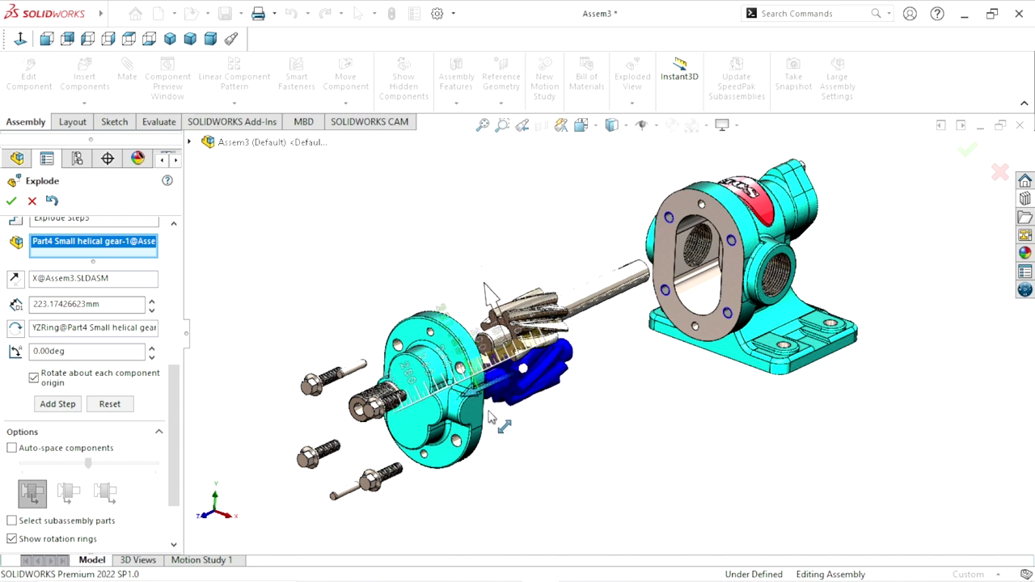
left_click_drag(488, 417, 490, 416)
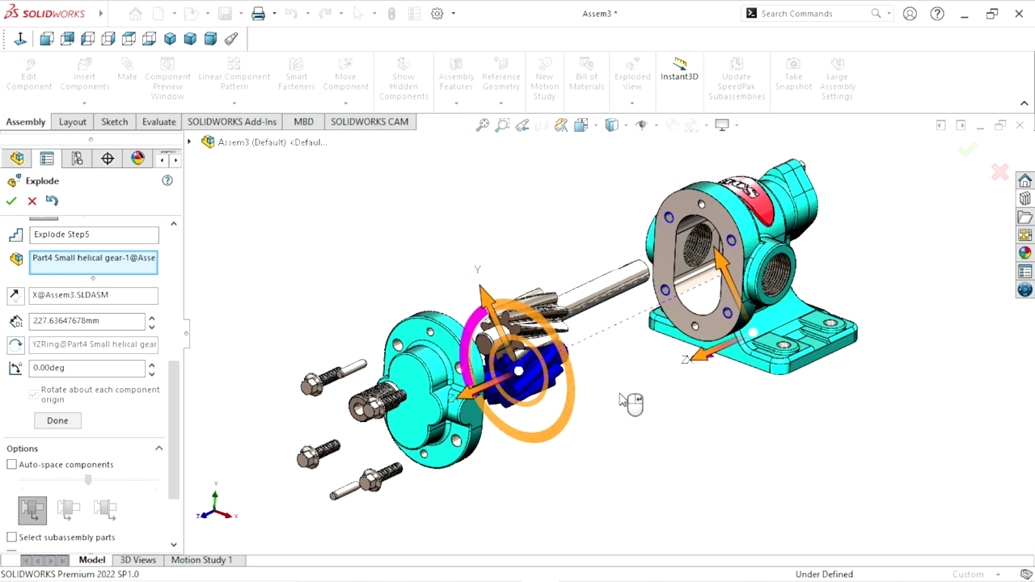
left_click(47, 419)
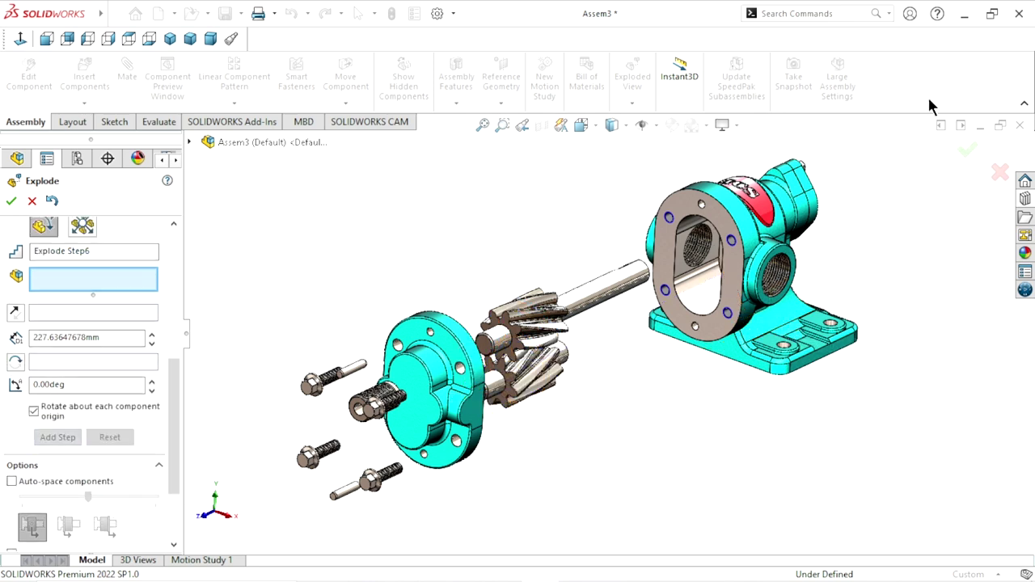
- Select the two gland-cover bolts, undoing an accidental bolt rotation
middle_click_drag(886, 232, 847, 232)
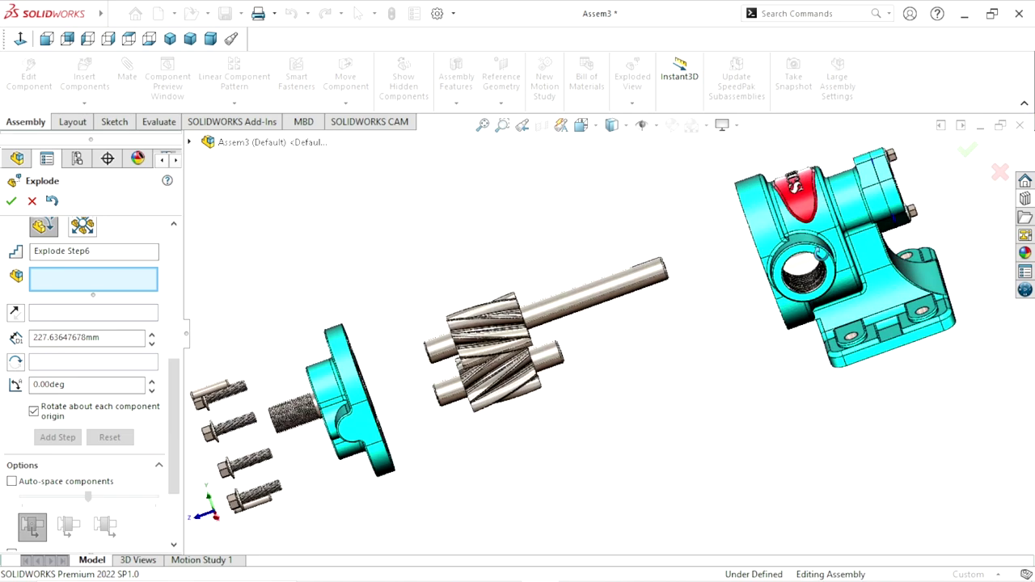
left_click(852, 181)
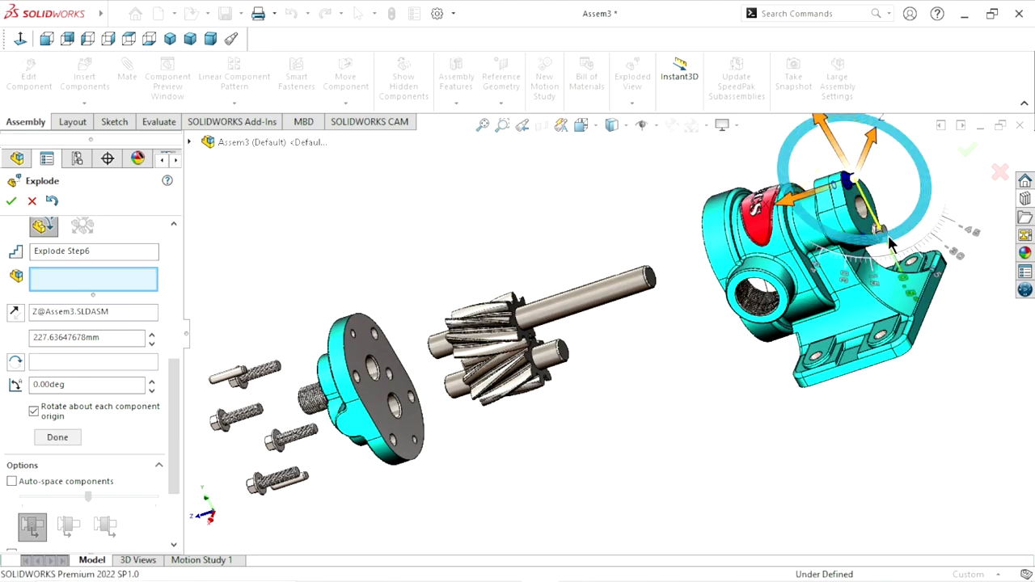
left_click(881, 232)
scroll(877, 237, "down", 2)
scroll(844, 240, "down", 2)
scroll(828, 273, "up", 1)
scroll(719, 305, "up", 2)
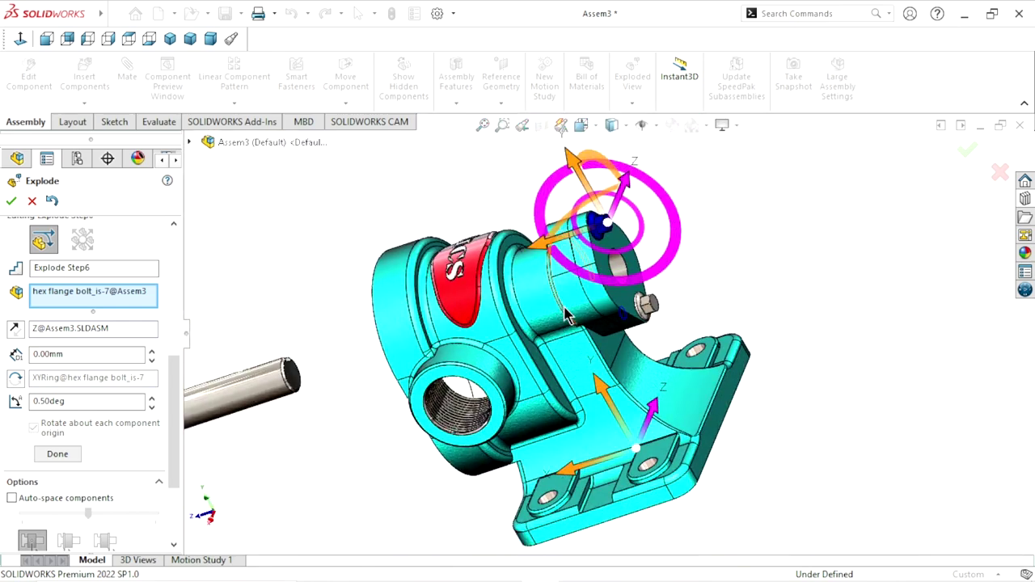
left_click(51, 202)
left_click(608, 209)
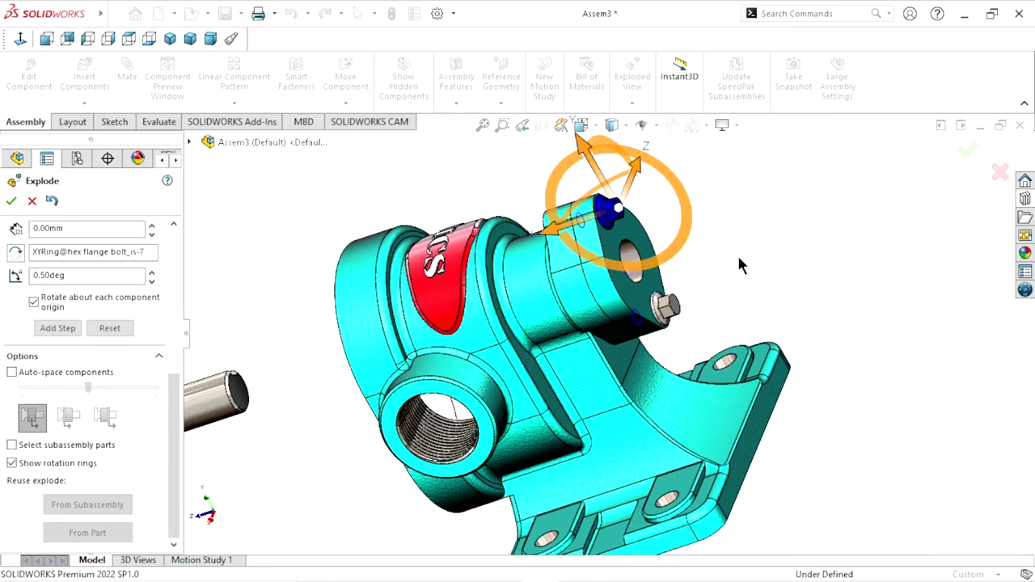
left_click(670, 309)
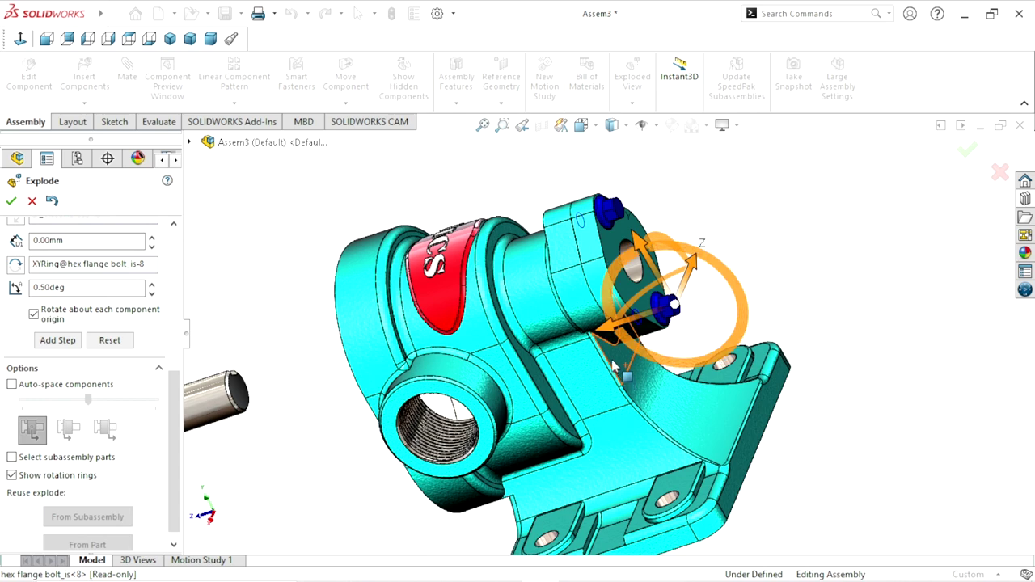
scroll(322, 297, "up", 3)
- In isometric view, pull the two gland-cover bolts outward as an explode step
left_click(170, 38)
scroll(635, 340, "down", 2)
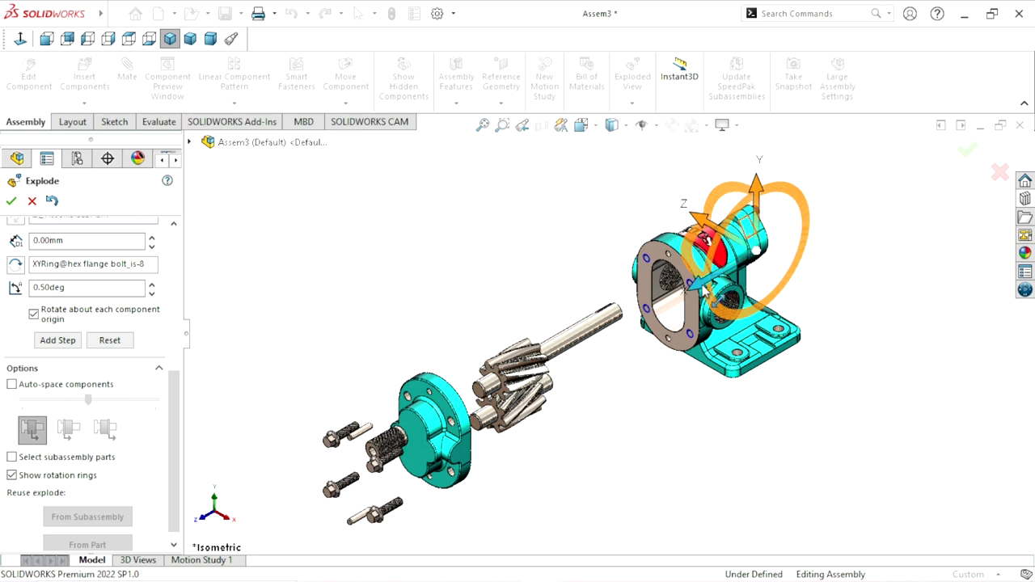
left_click_drag(706, 293, 789, 234)
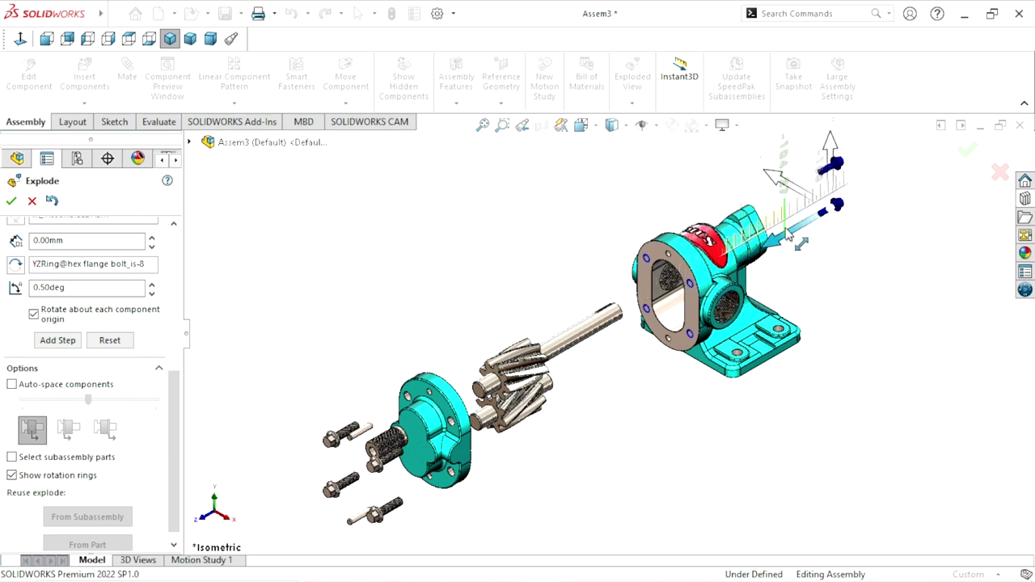
left_click_drag(786, 237, 783, 247)
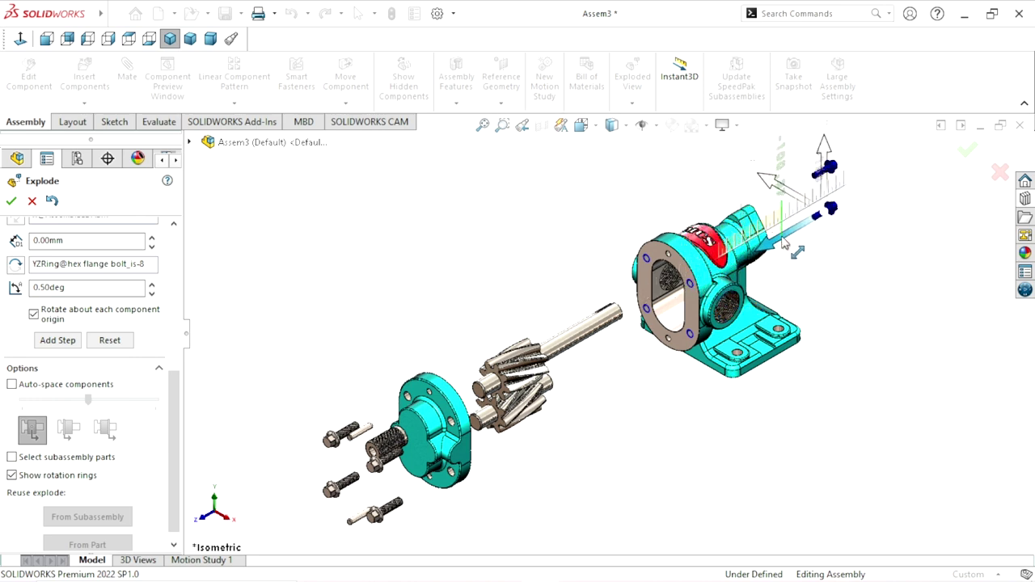
left_click(58, 340)
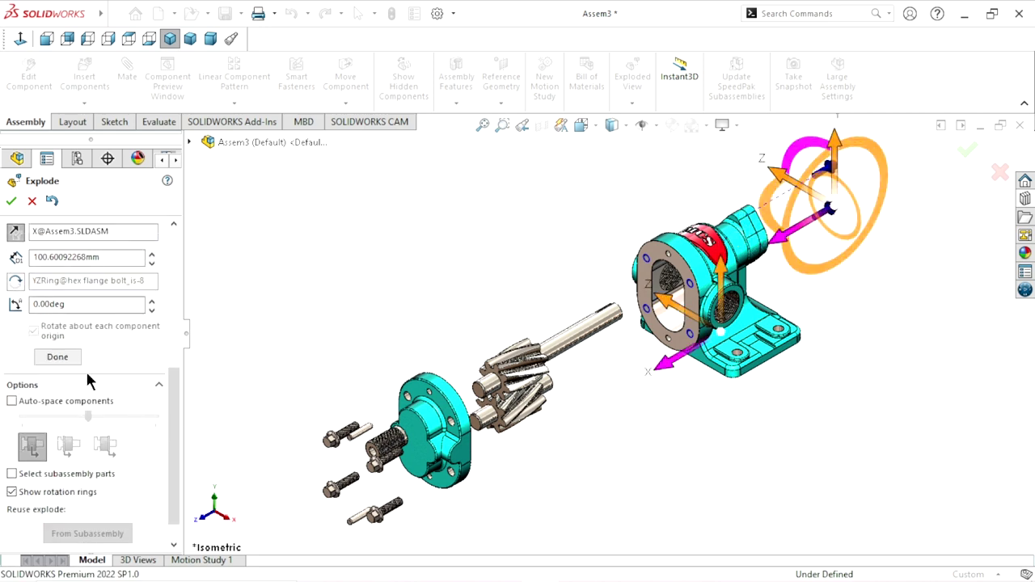
left_click(71, 363)
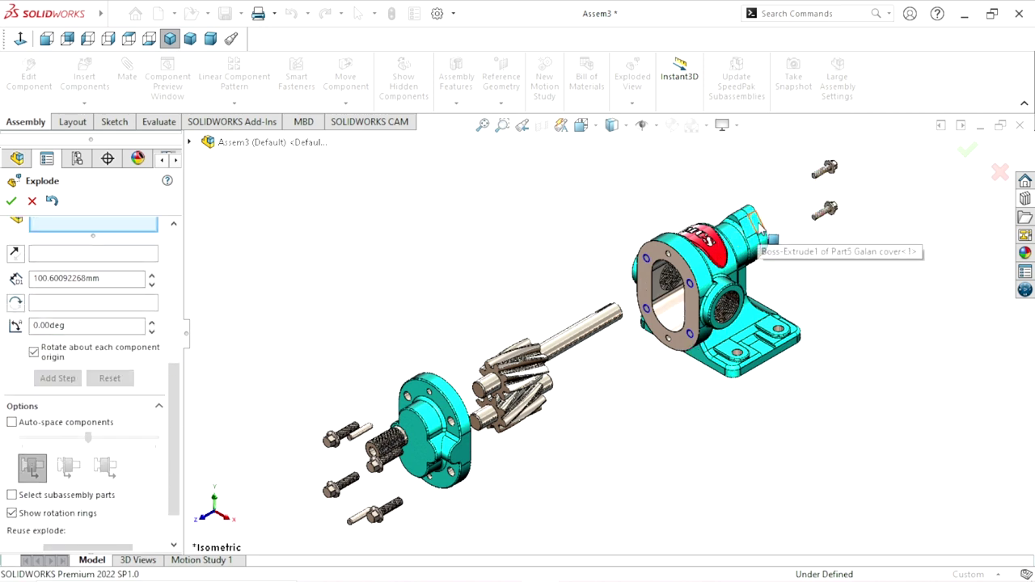
- Pull the Galan gland cover out toward its bolts
left_click(783, 234)
left_click_drag(704, 270, 717, 254)
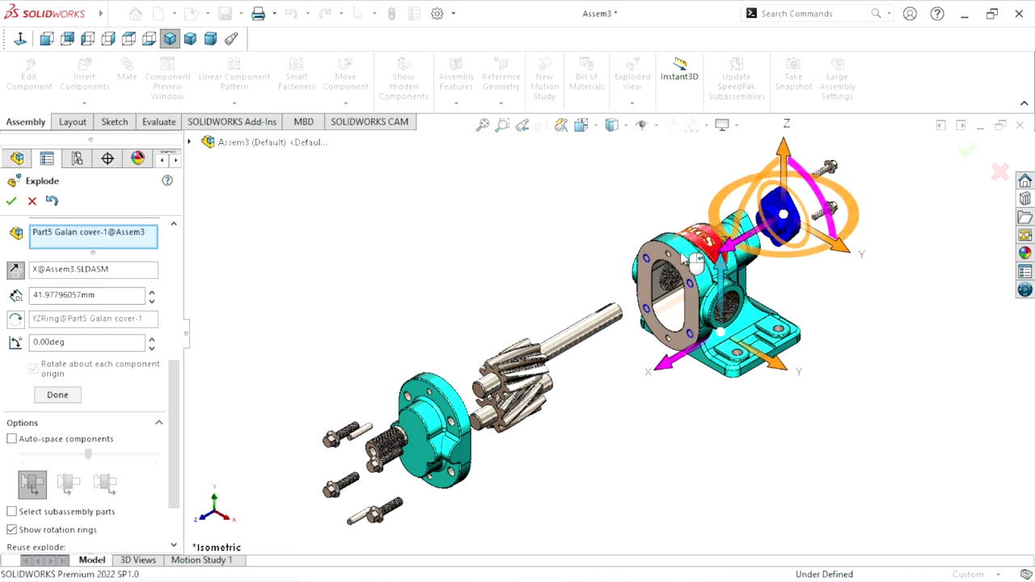
left_click(72, 396)
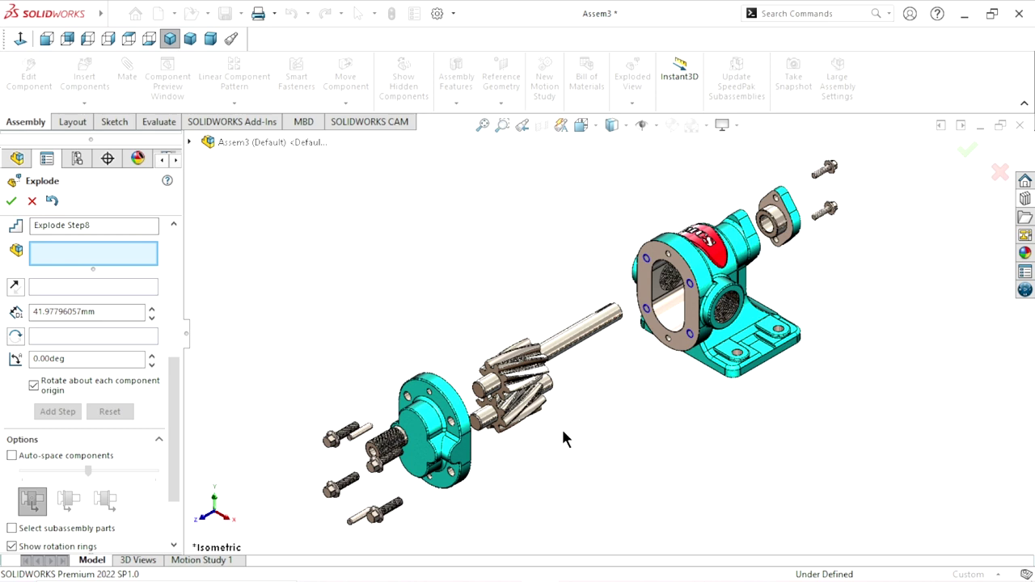
- Close the Explode editor and play Animate collapse on Assem3
left_click(11, 202)
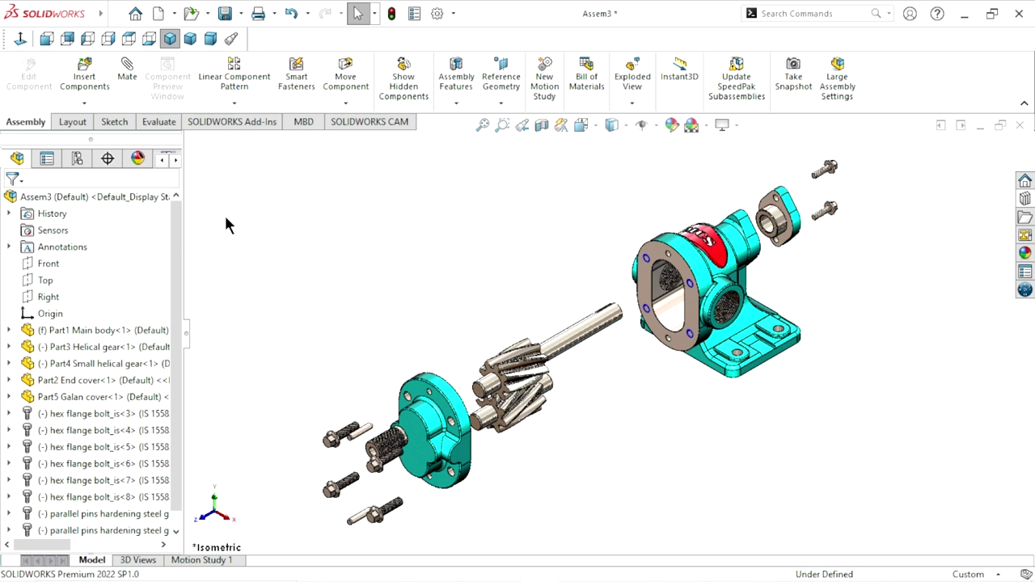
right_click(95, 196)
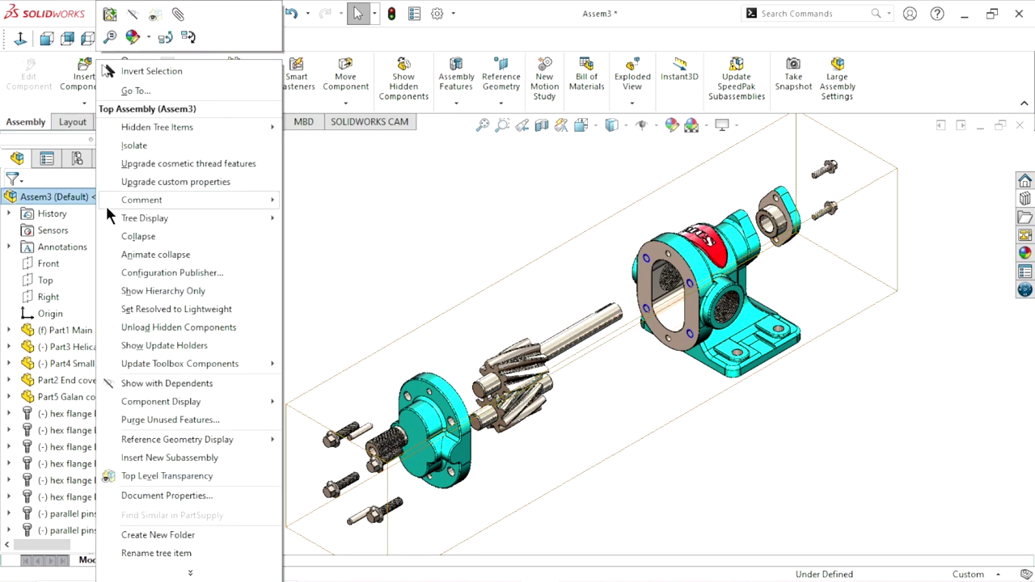
left_click(149, 255)
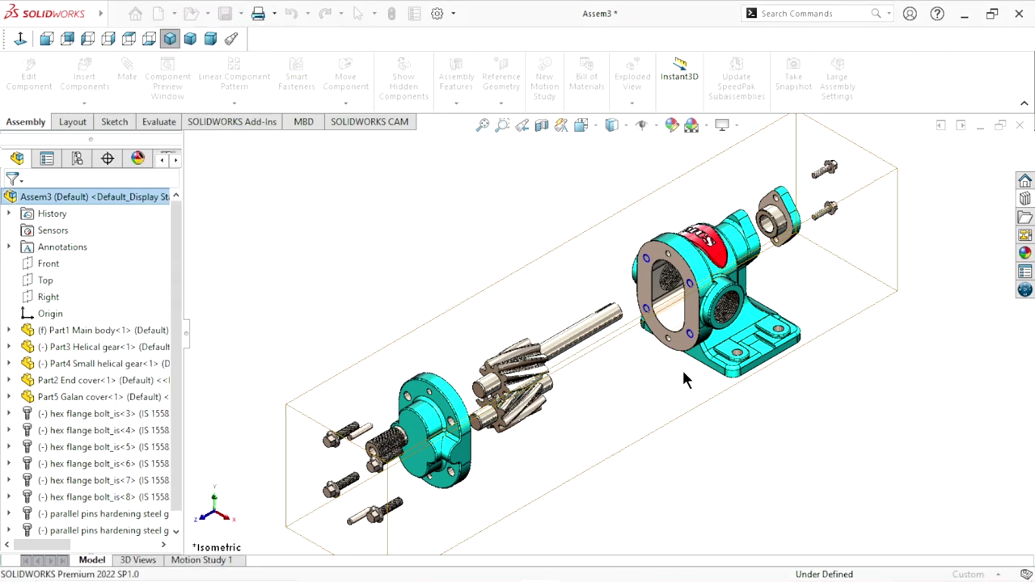
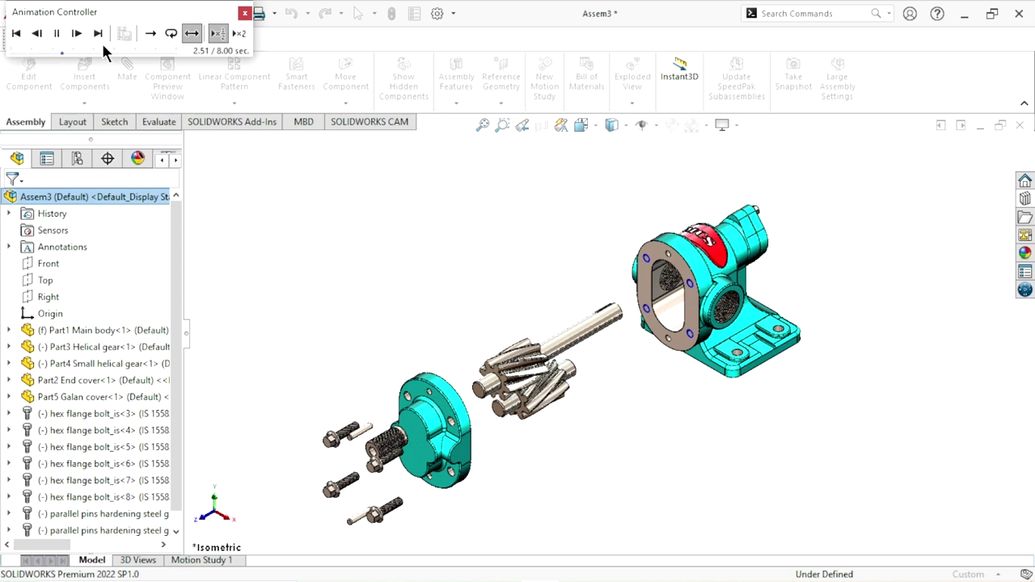
- Pause the explode animation and name the saved video 'Oil pump assembly'
left_click(56, 34)
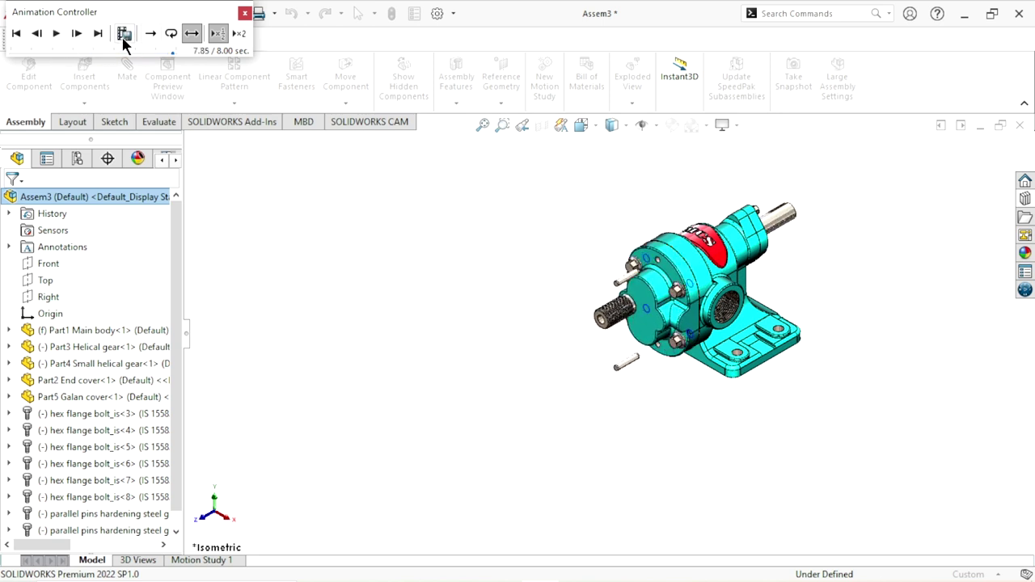
left_click(123, 35)
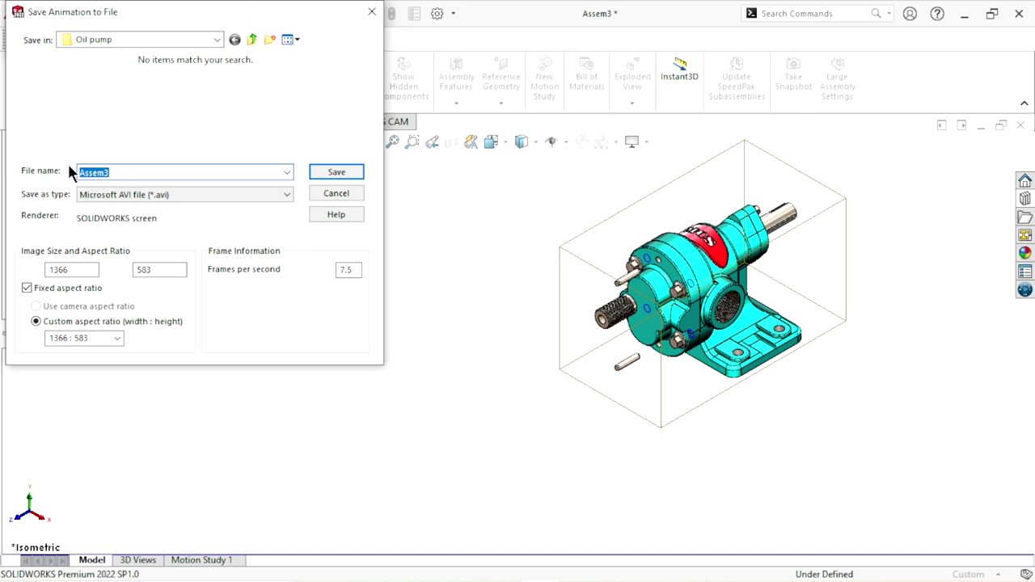
type("Oil pump a")
- Set the video type to MP4 at 16:9 (1366 × 768) and save
left_click(174, 193)
left_click(169, 234)
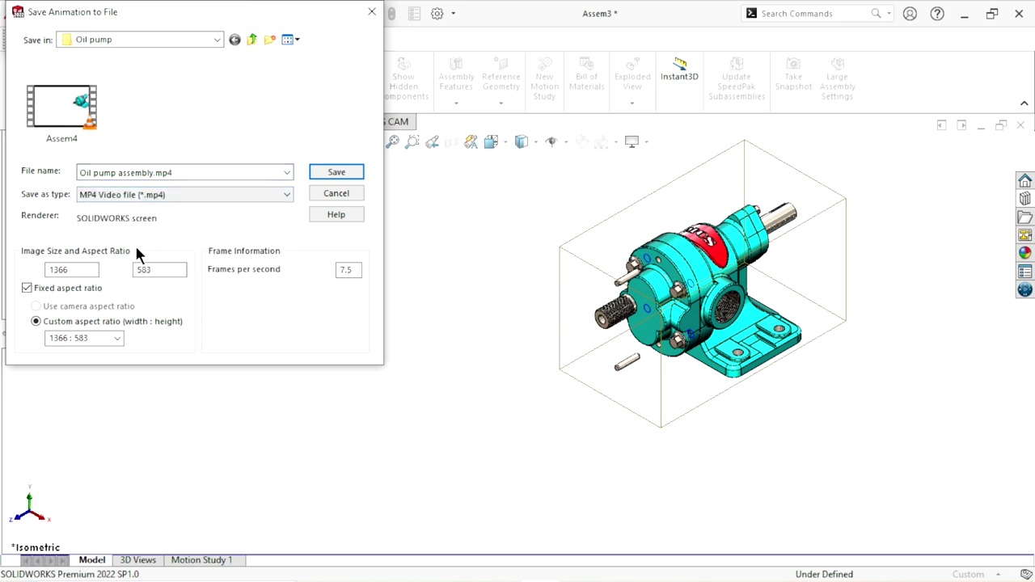
left_click(117, 339)
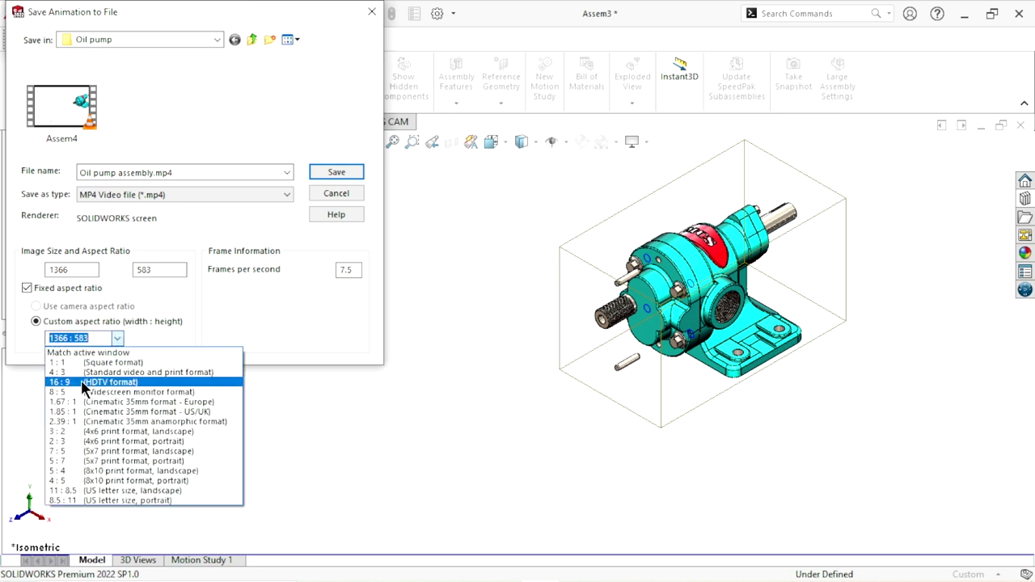
left_click(85, 383)
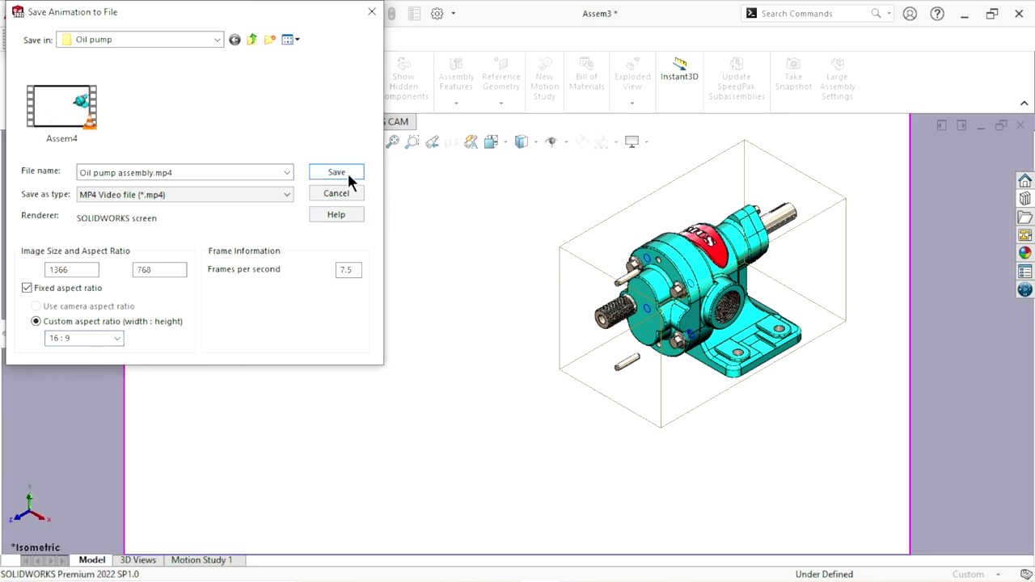
left_click(347, 172)
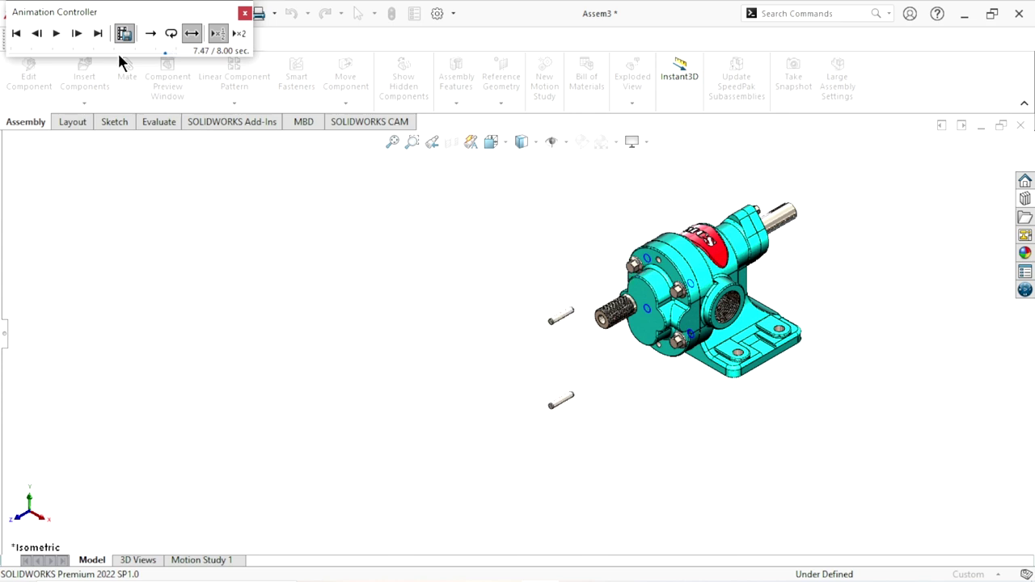
- Play the animation to record the video, then close the Animation Controller
left_click(55, 33)
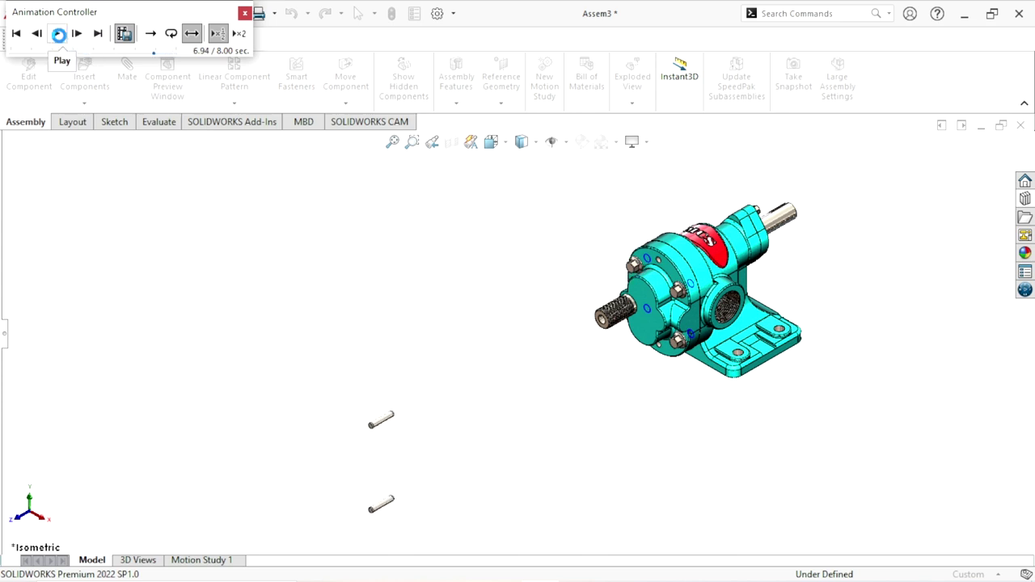
left_click(244, 13)
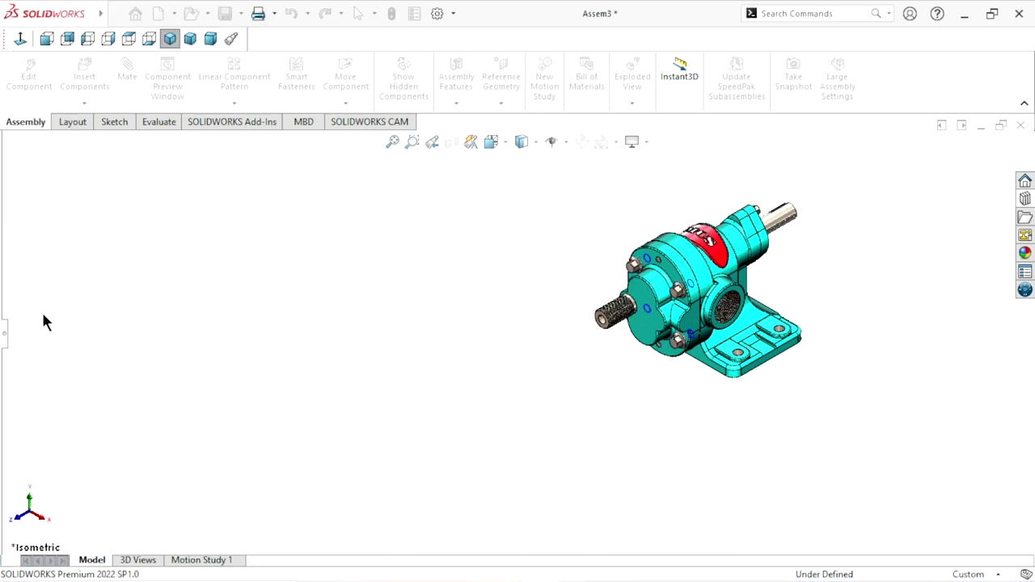
- Restore the FeatureManager design tree and leave the Assem3 assembly unselected
left_click(6, 334)
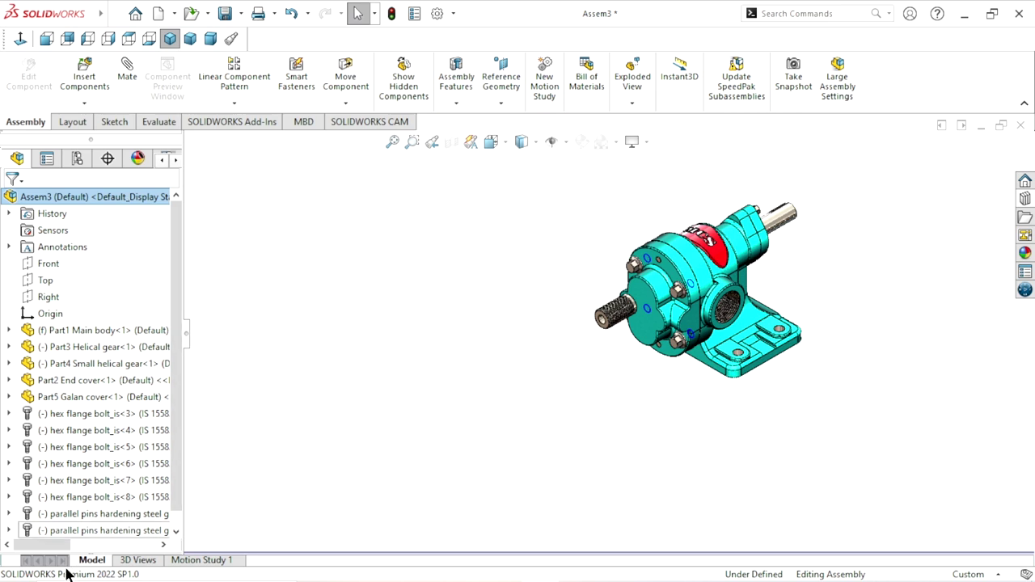
right_click(98, 195)
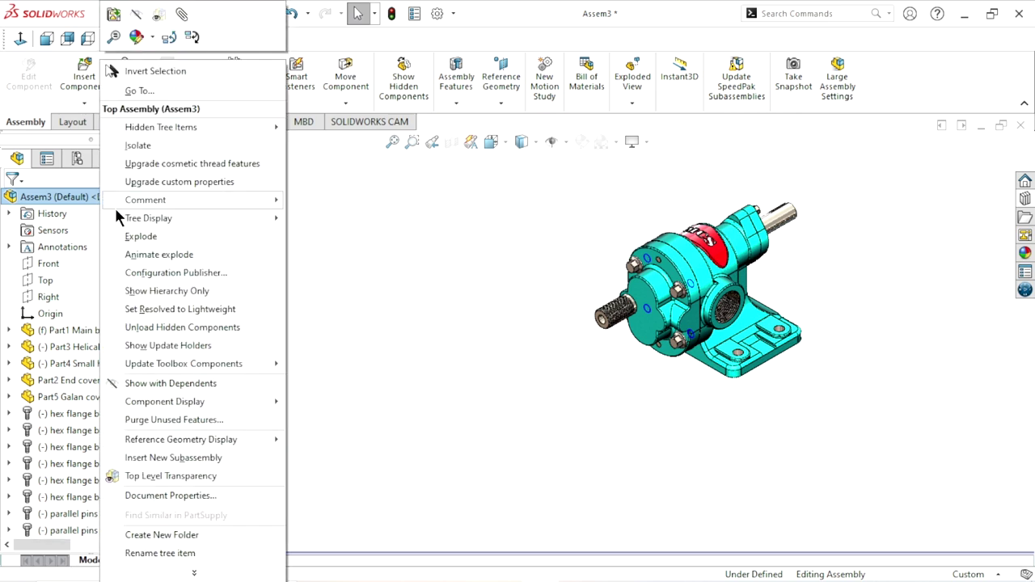
left_click(132, 243)
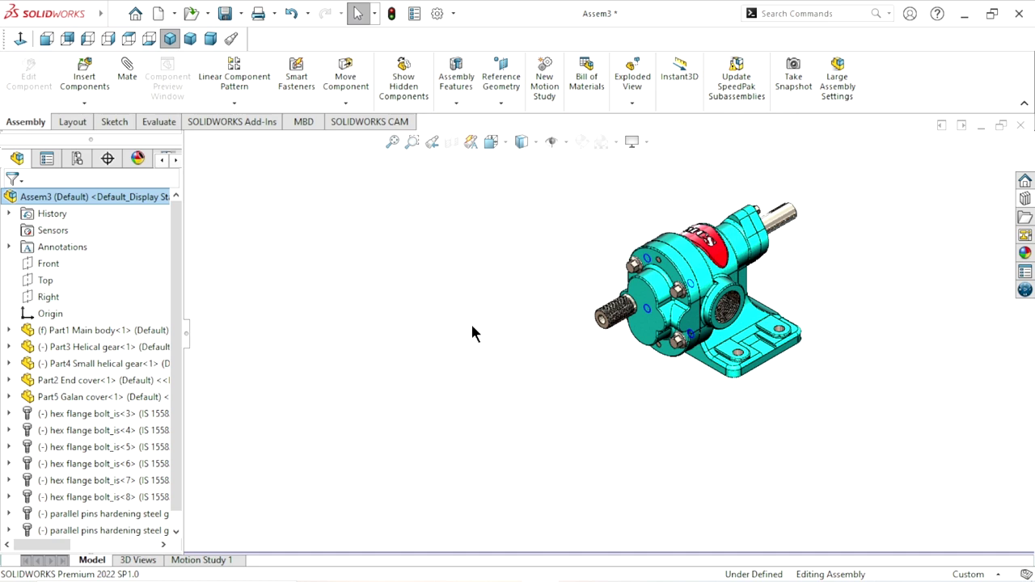
left_click(473, 333)
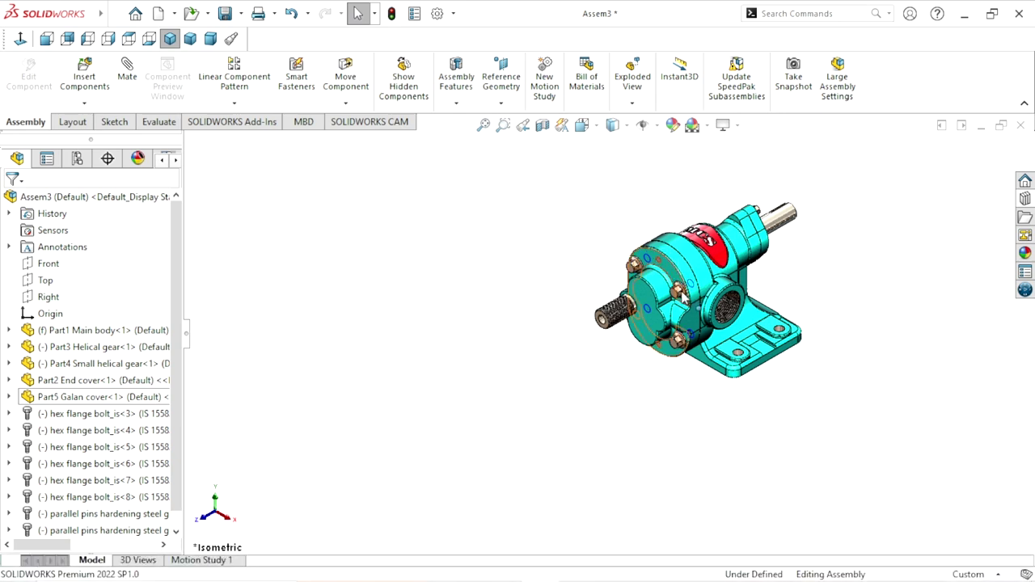
- Zoom in and out on the pump model, then bring up the Motion Study 1 timeline
scroll(685, 299, "down", 2)
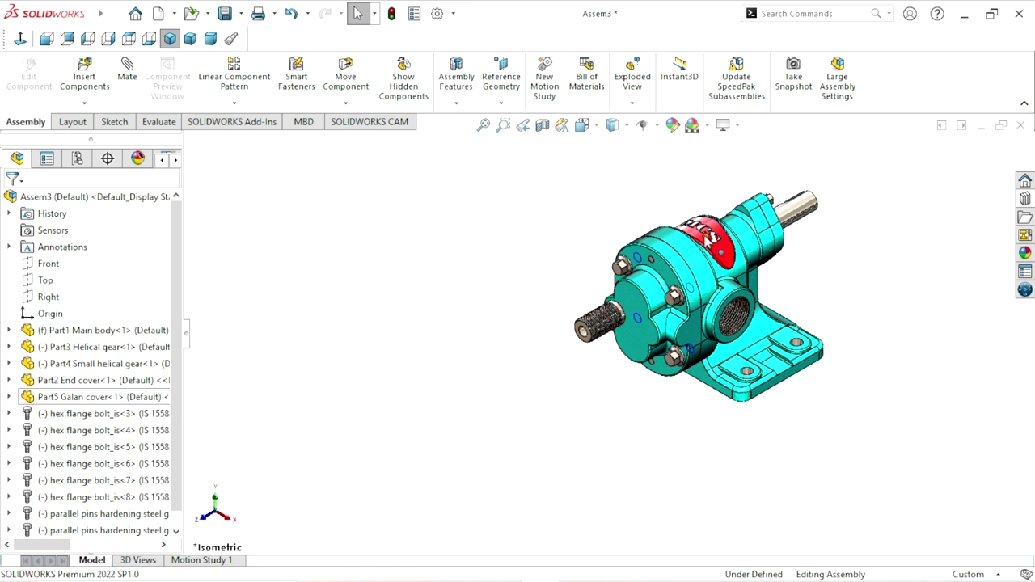
scroll(700, 258, "down", 1)
scroll(609, 332, "up", 1)
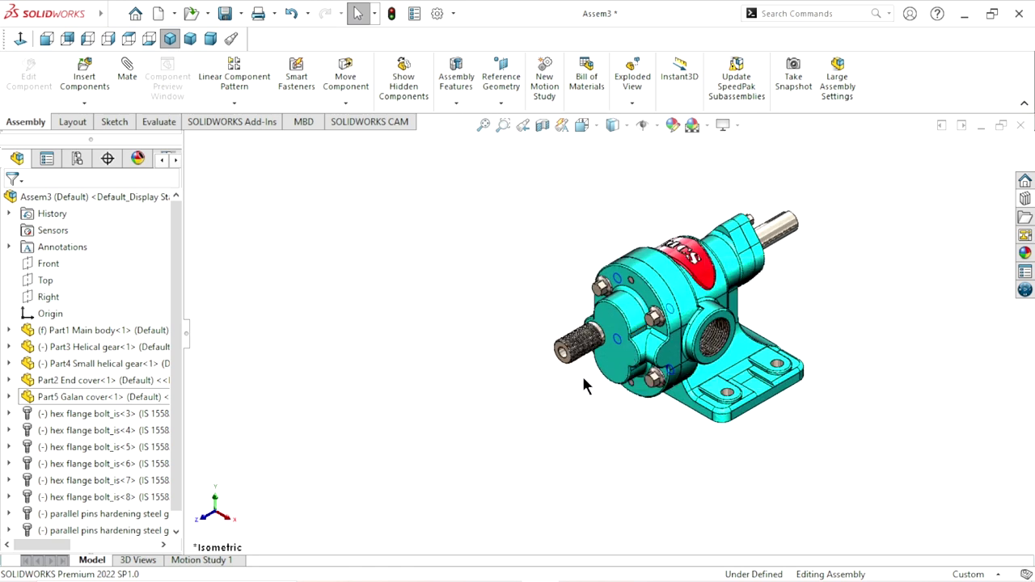
scroll(586, 366, "down", 1)
scroll(587, 358, "up", 1)
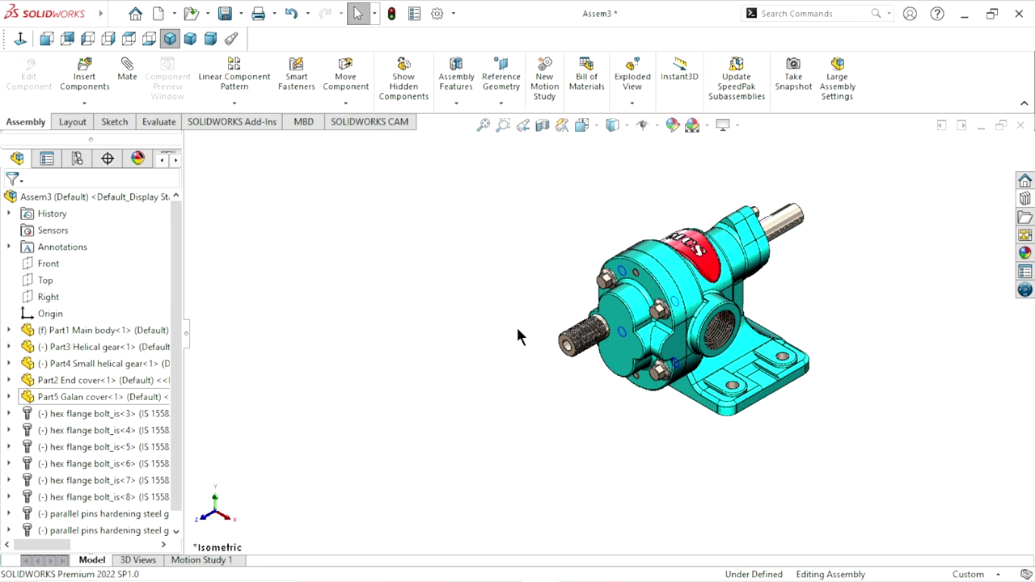
scroll(582, 346, "down", 1)
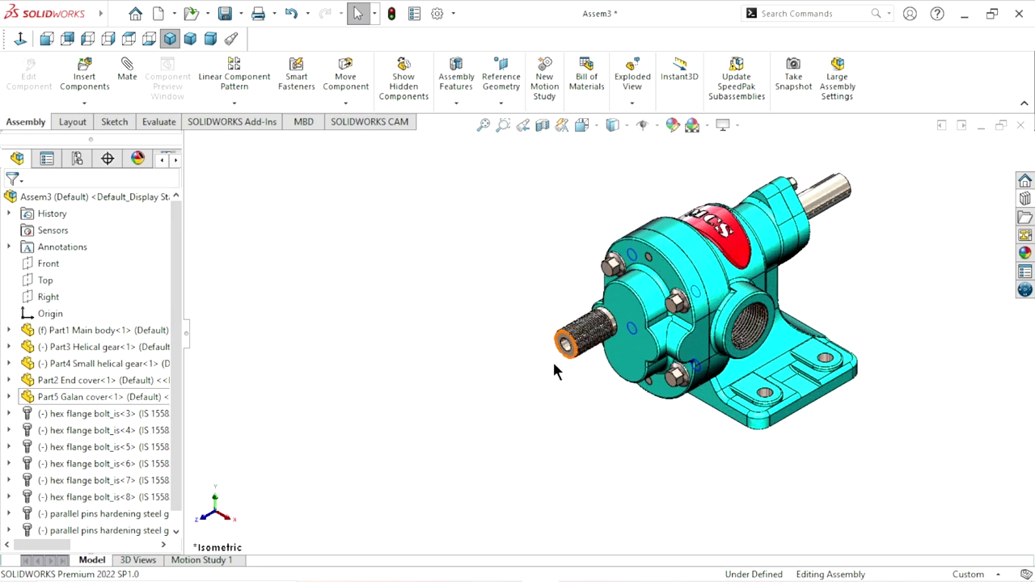
scroll(550, 369, "up", 1)
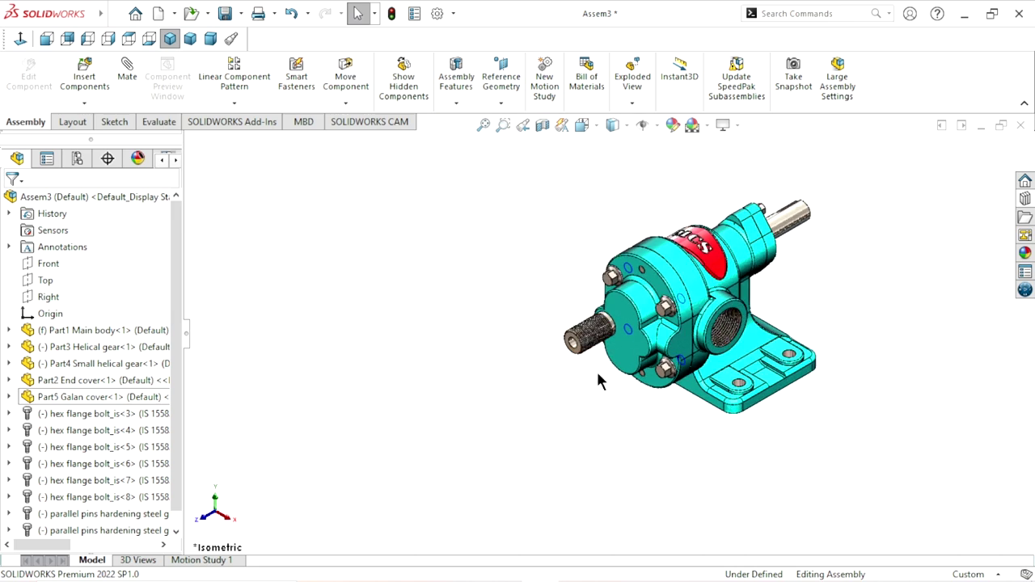
scroll(600, 371, "down", 1)
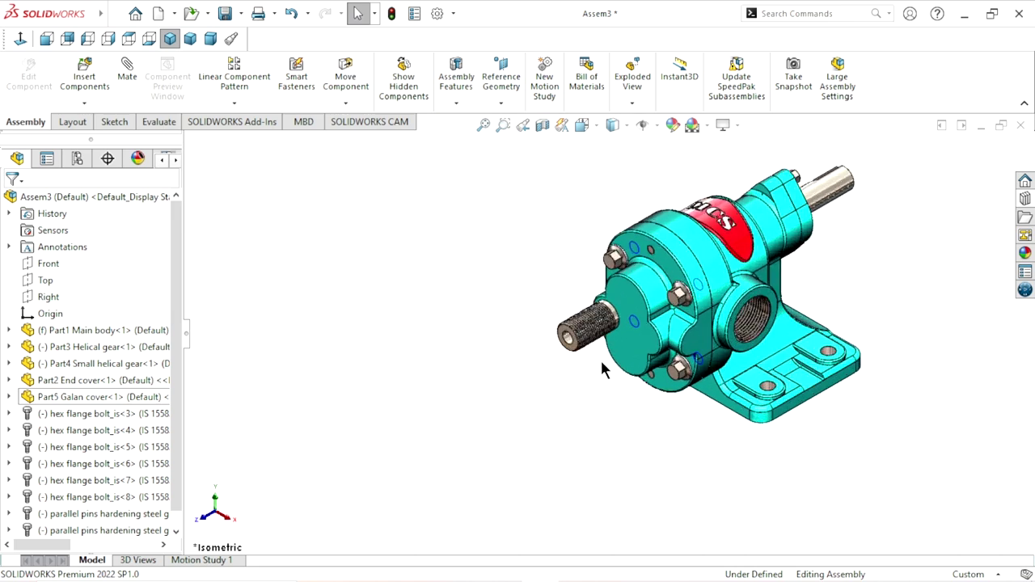
left_click(216, 561)
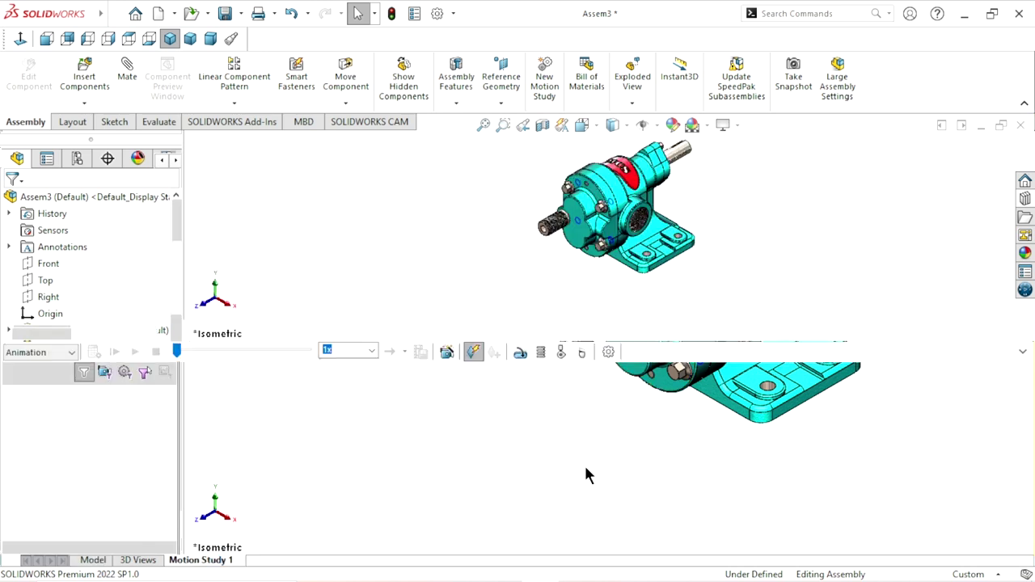
- Add a 150 RPM constant-speed rotary motor on the Part3 helical gear shaft face
left_click(520, 354)
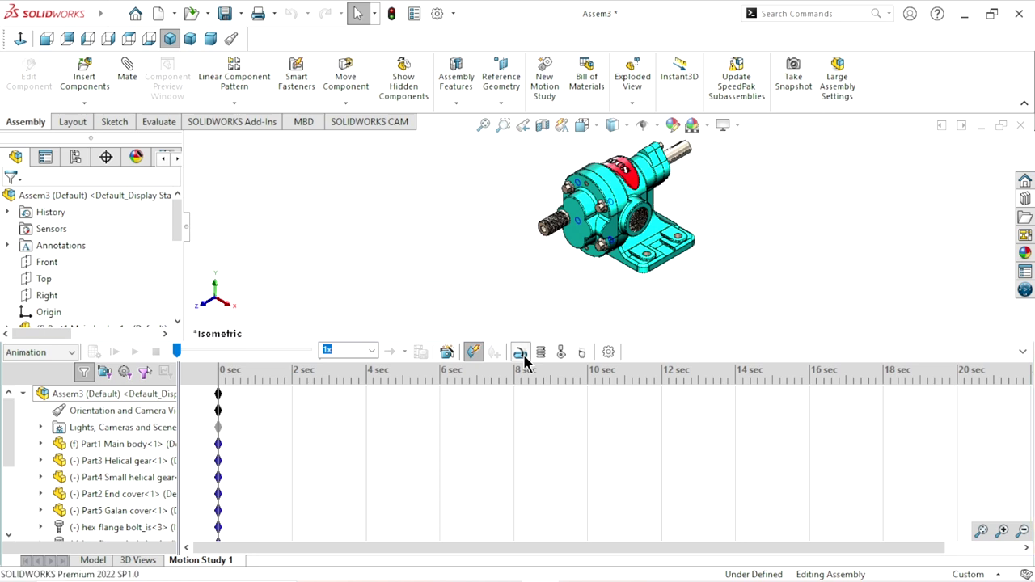
left_click(682, 157)
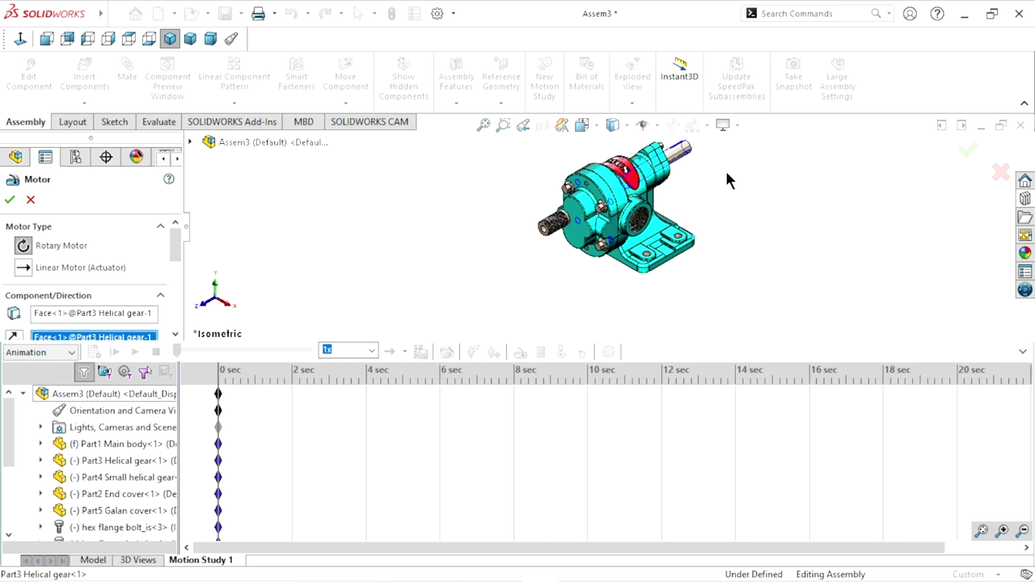
mouse_move(175, 245)
left_mouse_down()
mouse_move(173, 300)
mouse_move(174, 283)
left_mouse_up()
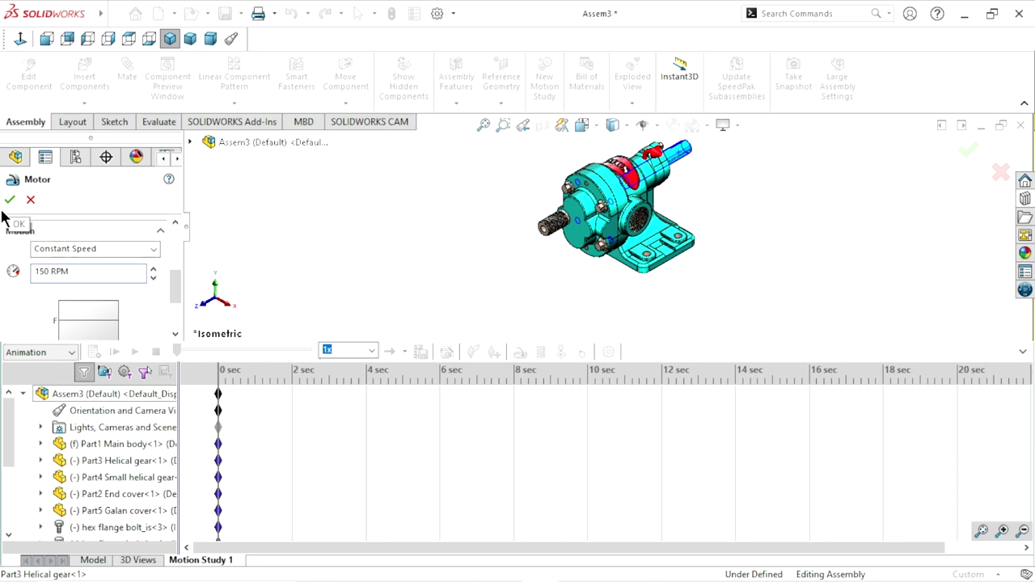
left_click(10, 199)
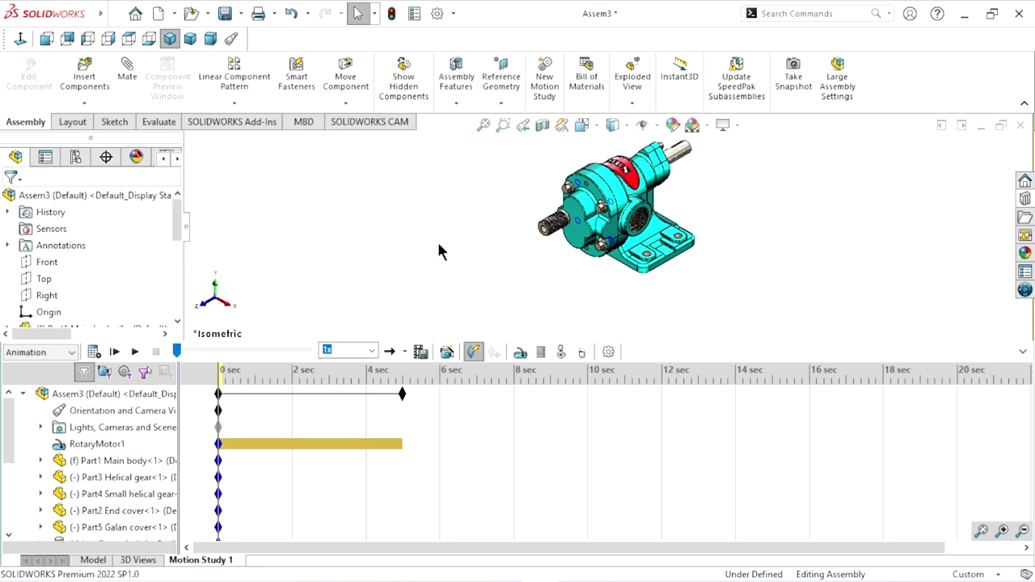
- Play the study, drag its end time out to 12 sec, and calculate
left_click(135, 352)
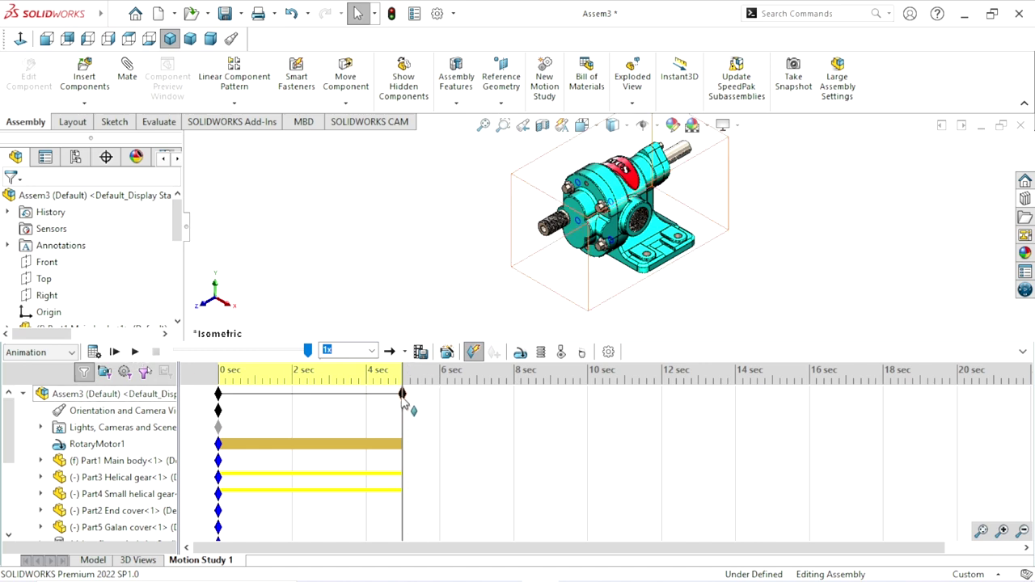
left_click_drag(402, 394, 583, 409)
left_click_drag(590, 410, 663, 393)
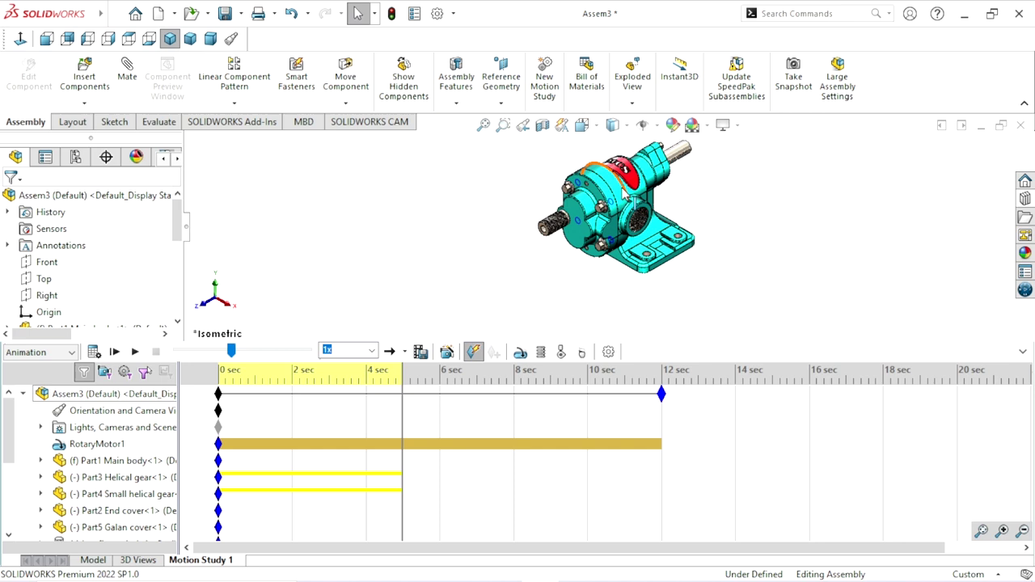
right_click(621, 196)
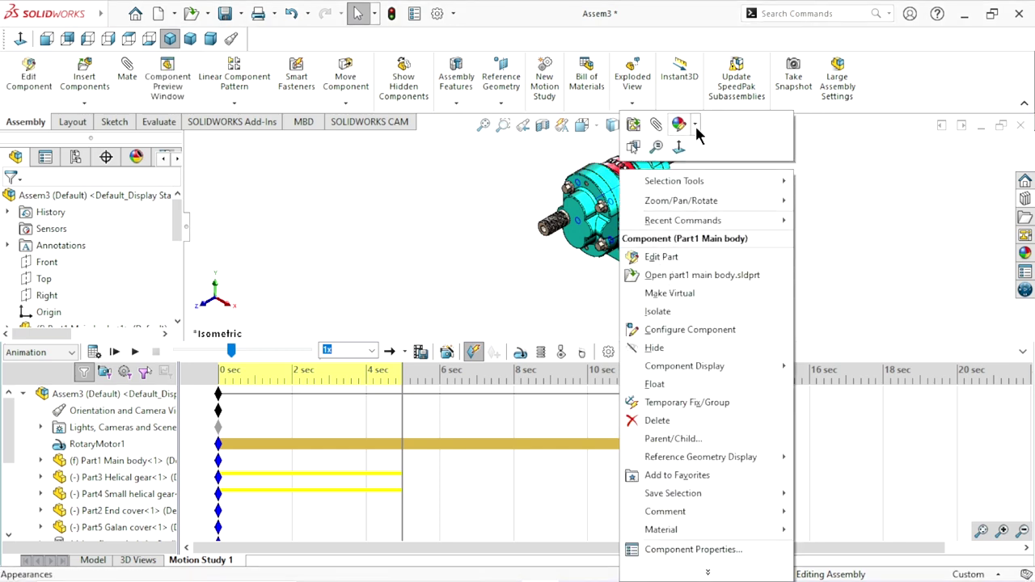
left_click(836, 217)
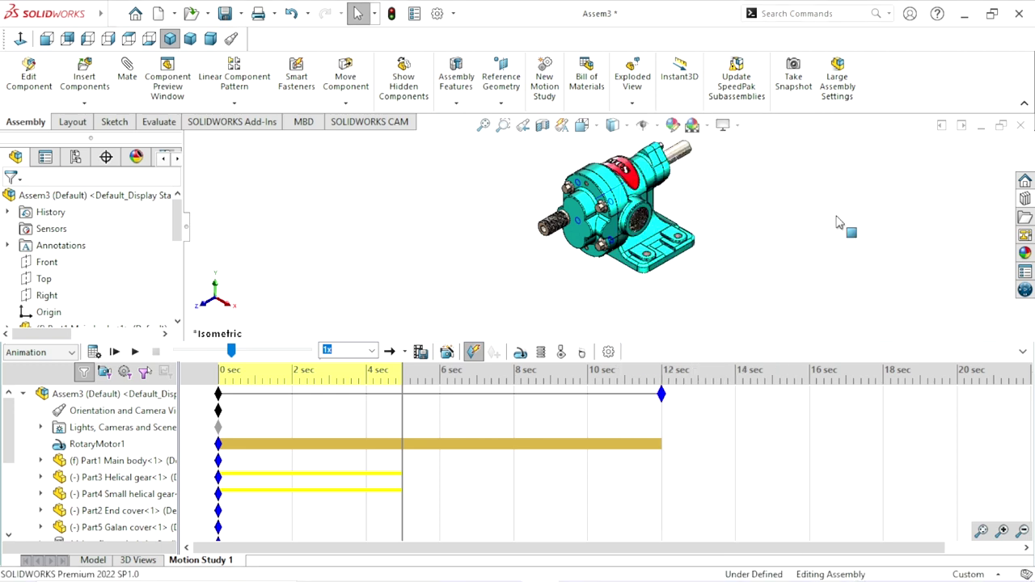
left_click(94, 352)
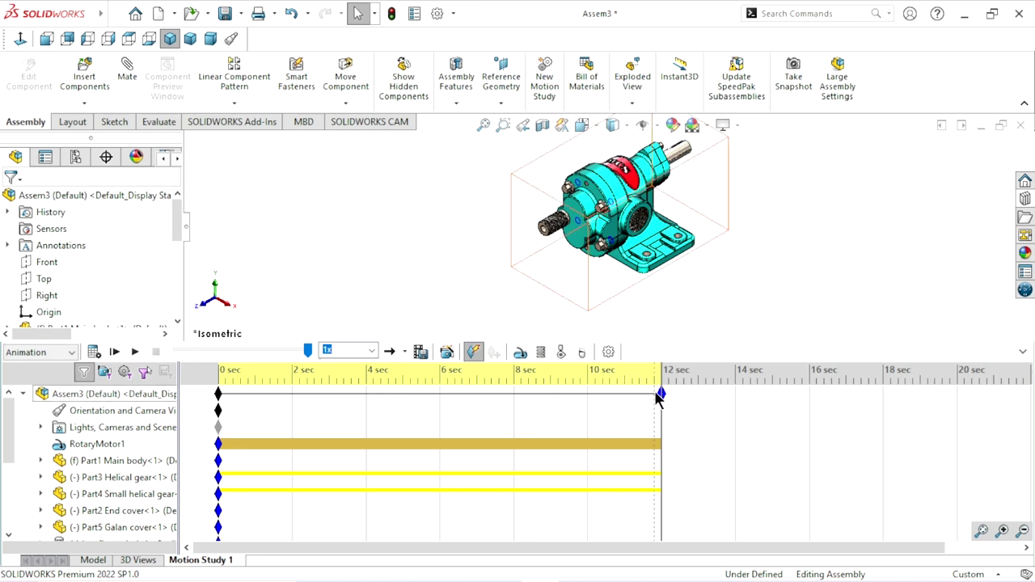
- Move the study end key back to 10 sec and replay from the start
left_click_drag(662, 394, 588, 395)
left_click_drag(663, 407, 588, 407)
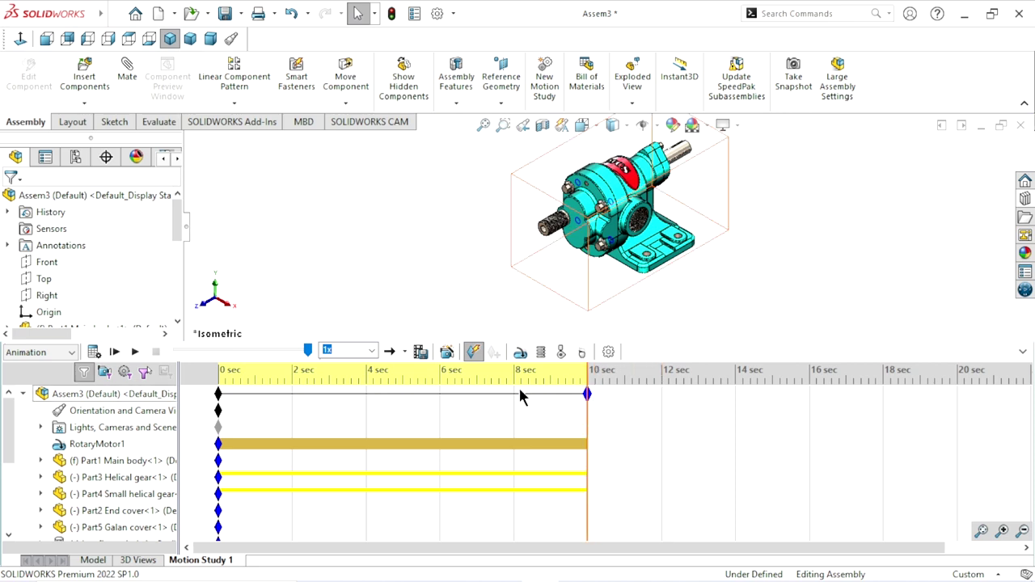
left_click(99, 354)
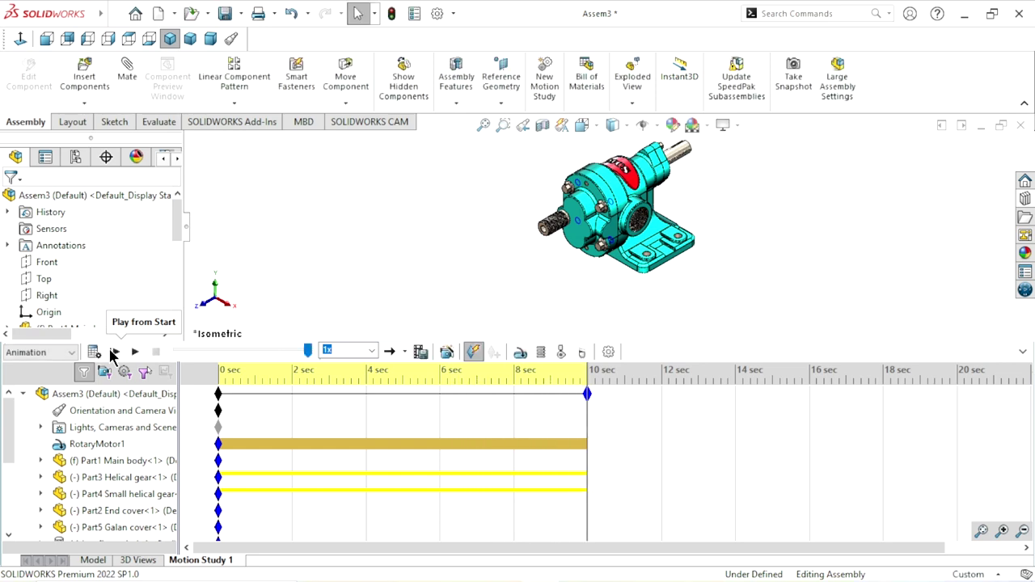
- Create an Explode animation with the Animation Wizard: duration 7 sec, start time 10 sec
left_click(447, 356)
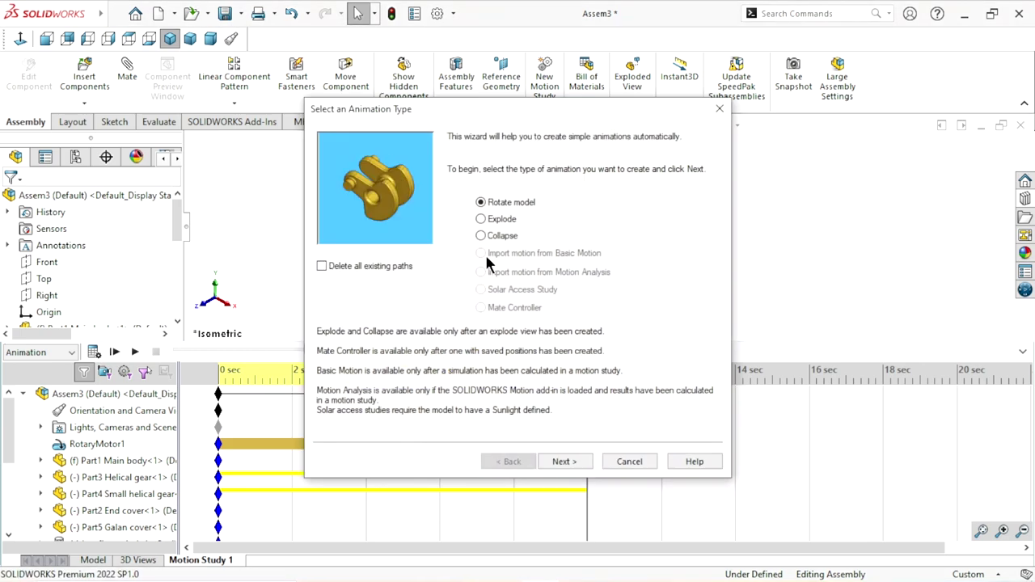
left_click(491, 224)
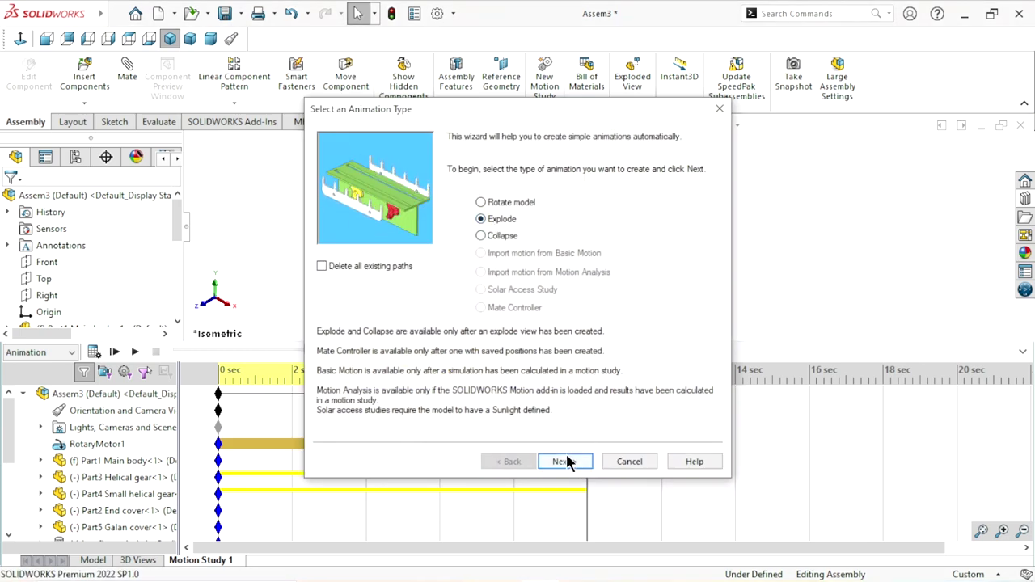
left_click(564, 461)
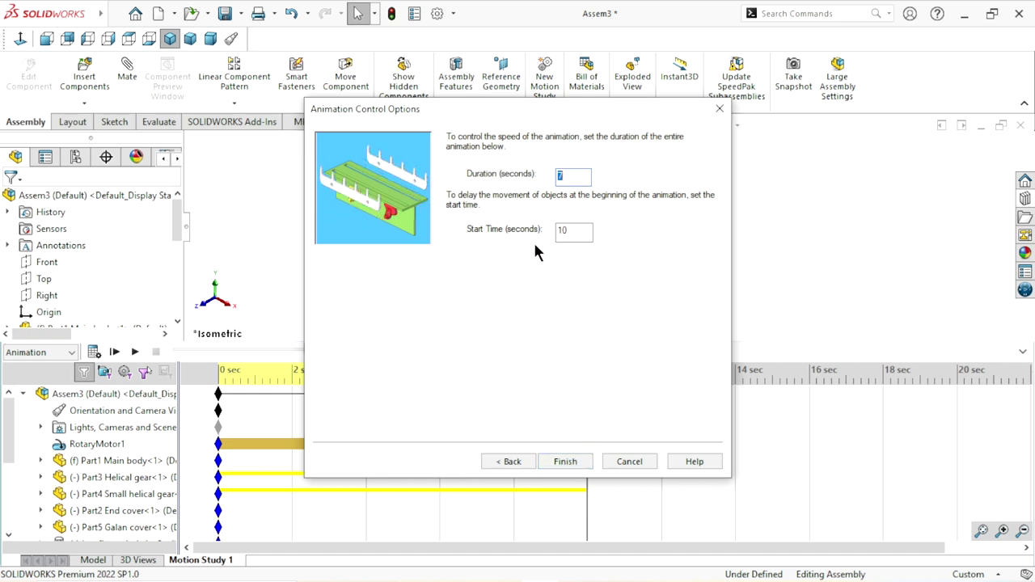
left_click(571, 176)
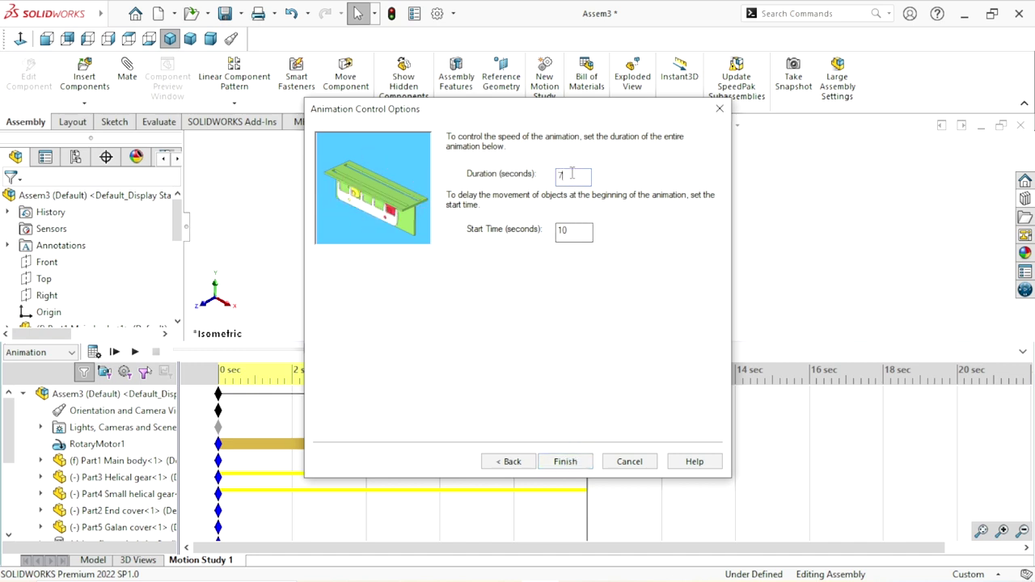
left_click(561, 465)
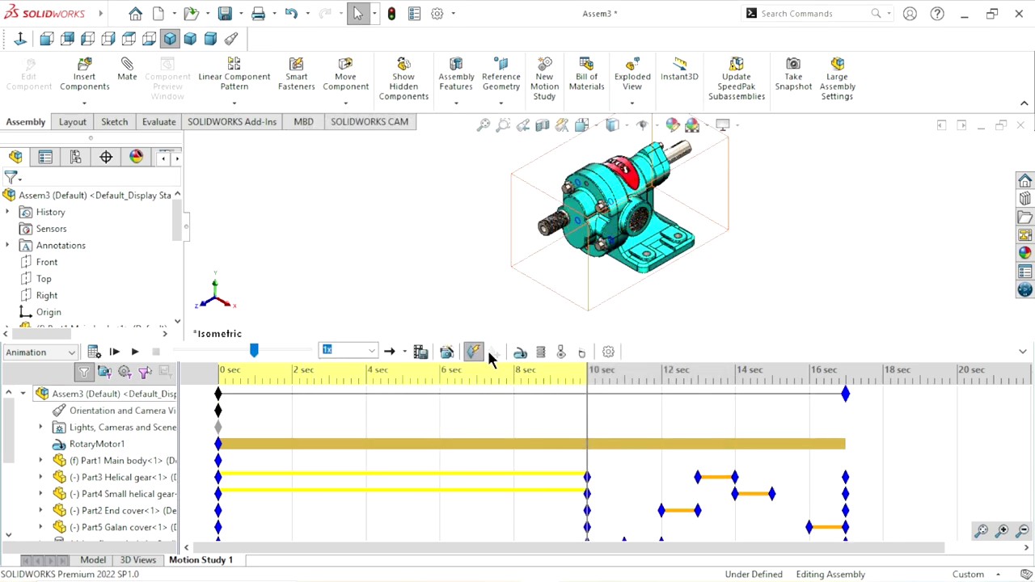
- Add a Collapse animation starting at 17 sec and calculate the study to 24 sec
left_click(447, 354)
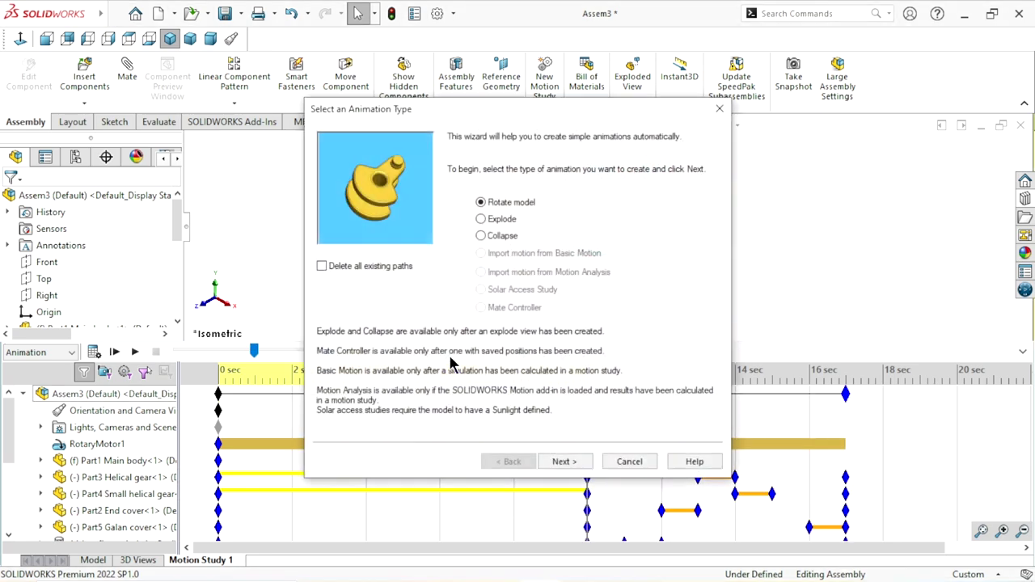
left_click(481, 236)
left_click(563, 459)
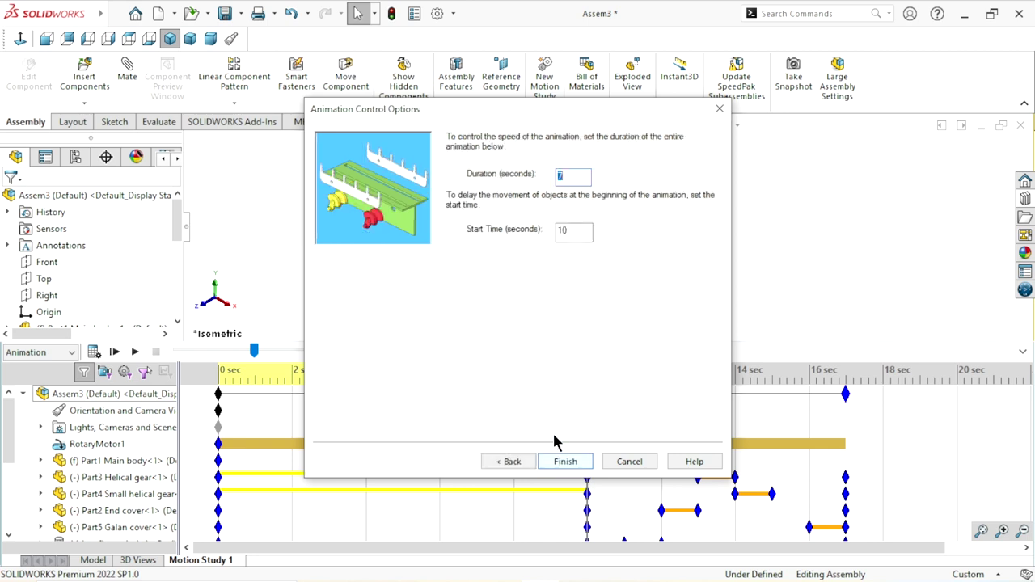
double_click(564, 232)
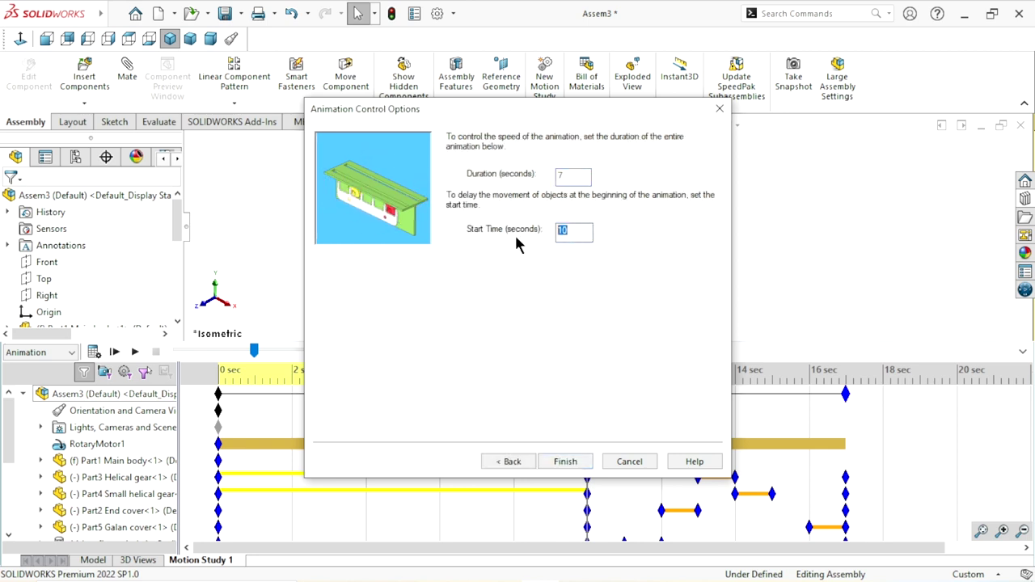
type("17")
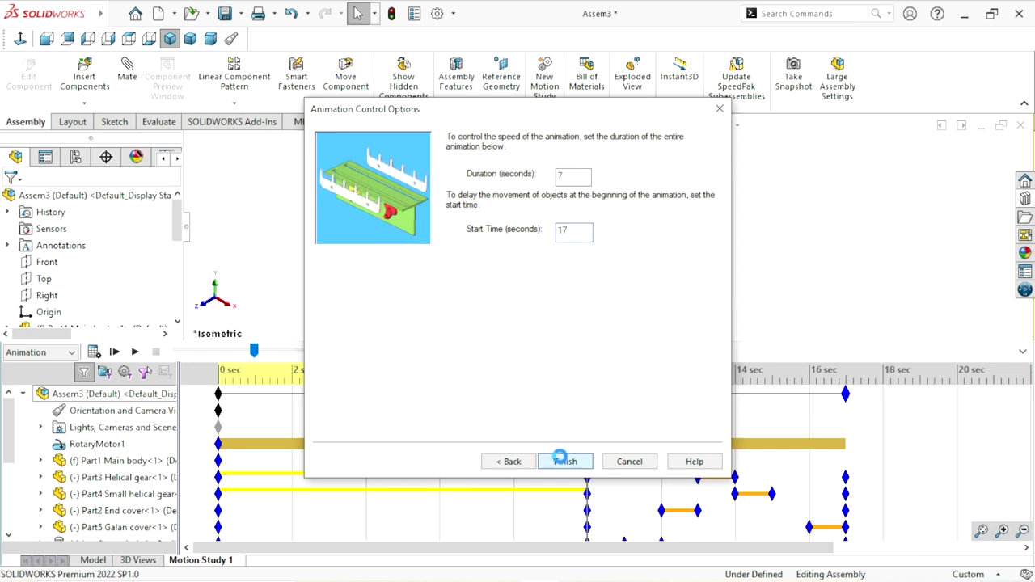
left_click(564, 461)
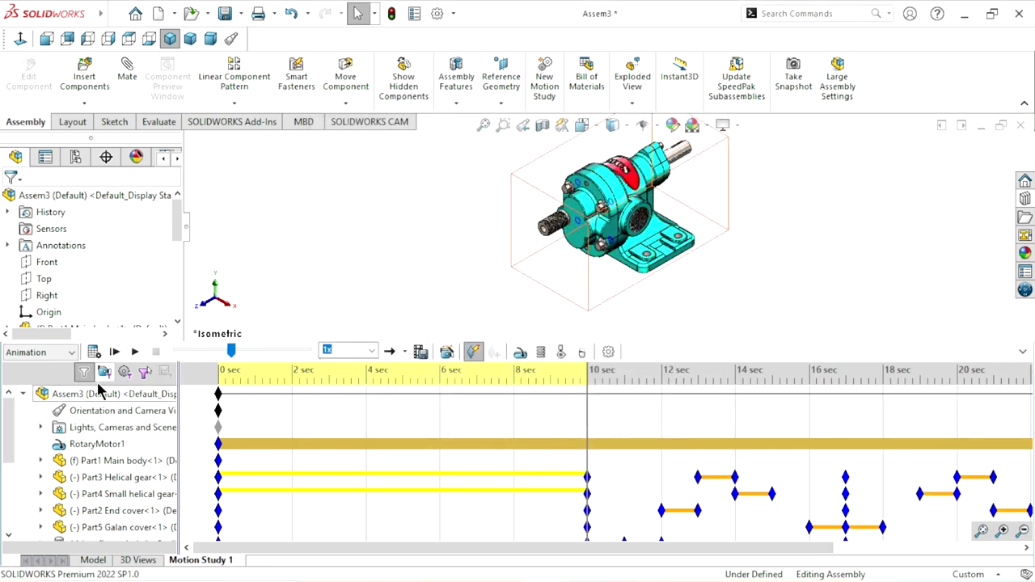
left_click(93, 352)
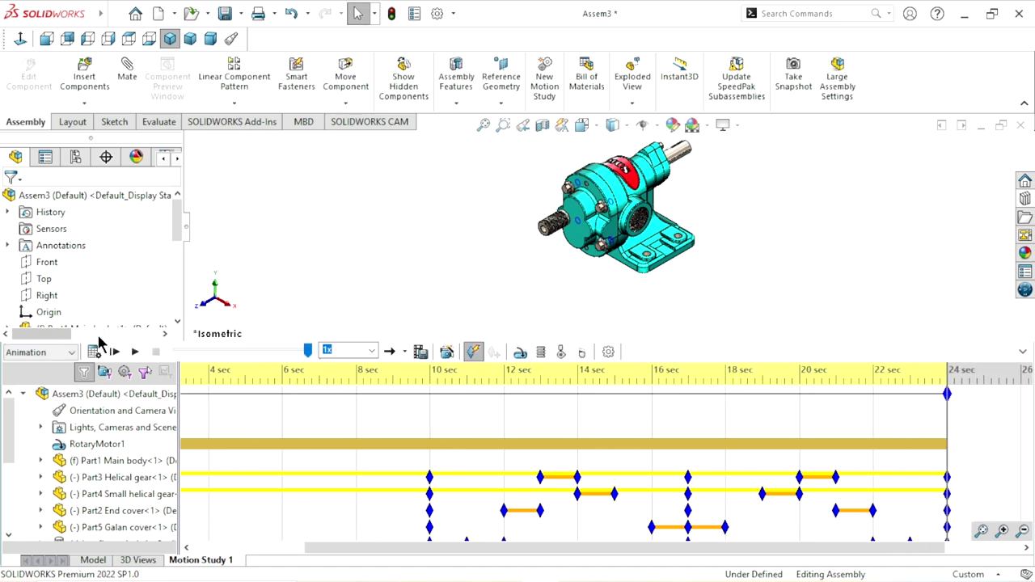
- Collapse the MotionManager, rewind the time bar to 0 sec, then play and stop
left_click(1025, 353)
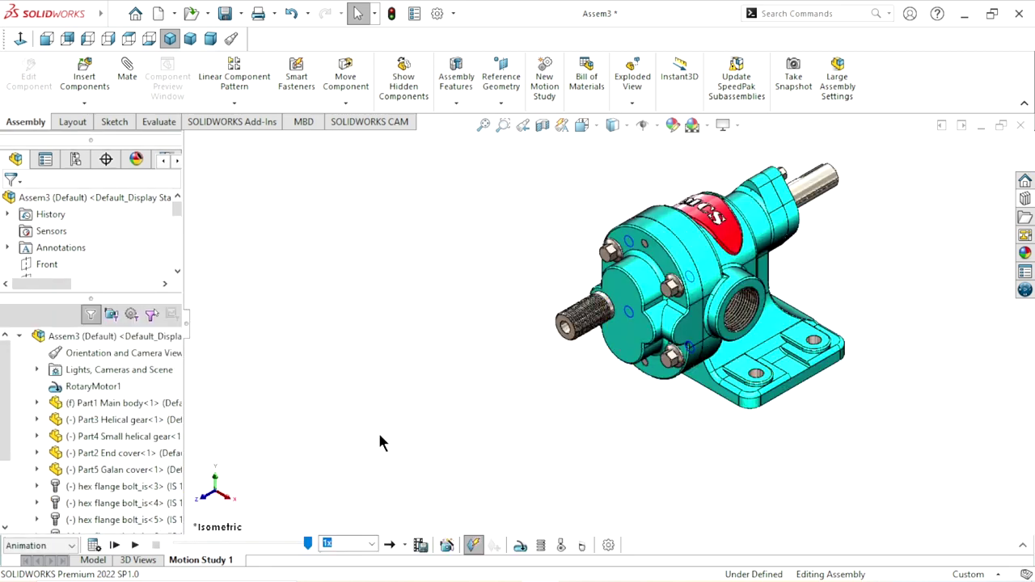
left_click_drag(308, 545, 178, 545)
left_click(135, 547)
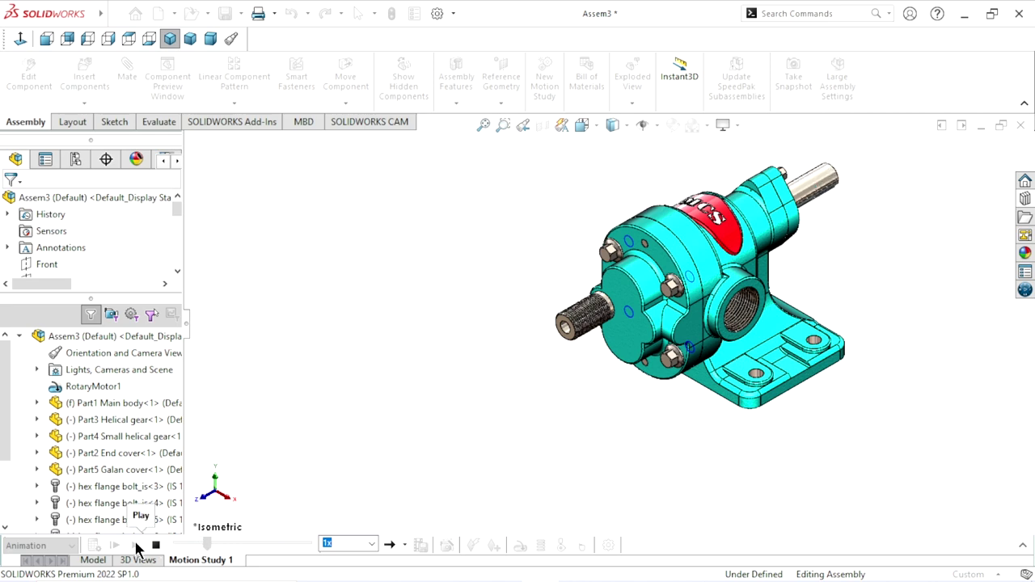
left_click(154, 546)
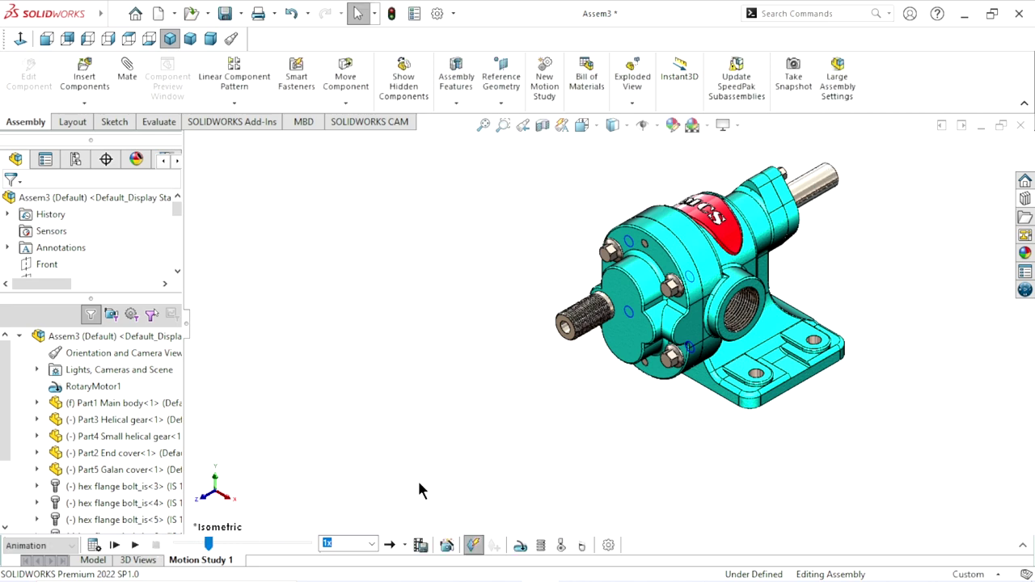
- Make the main pump body transparent
right_click(699, 268)
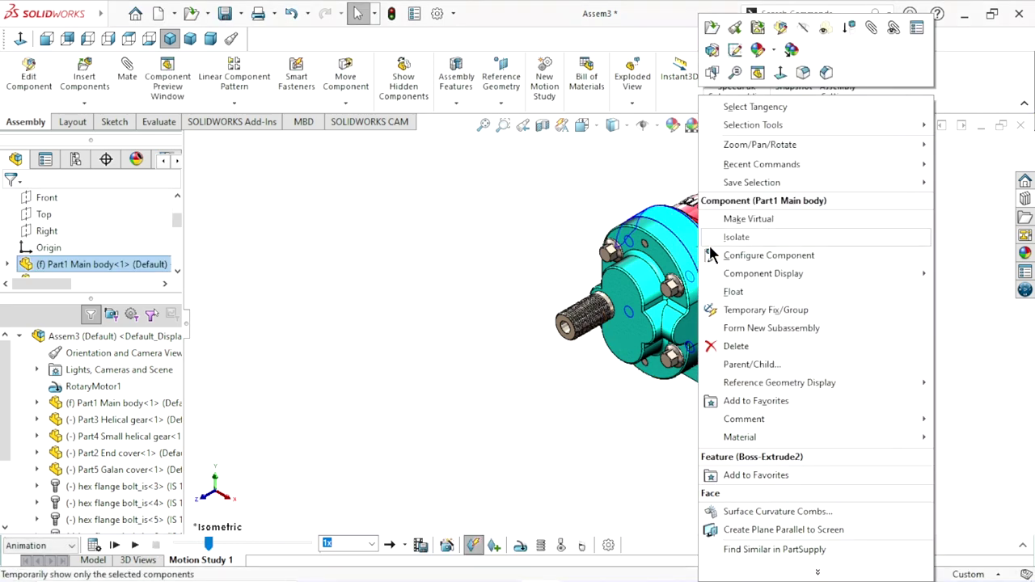
left_click(825, 29)
left_click(556, 220)
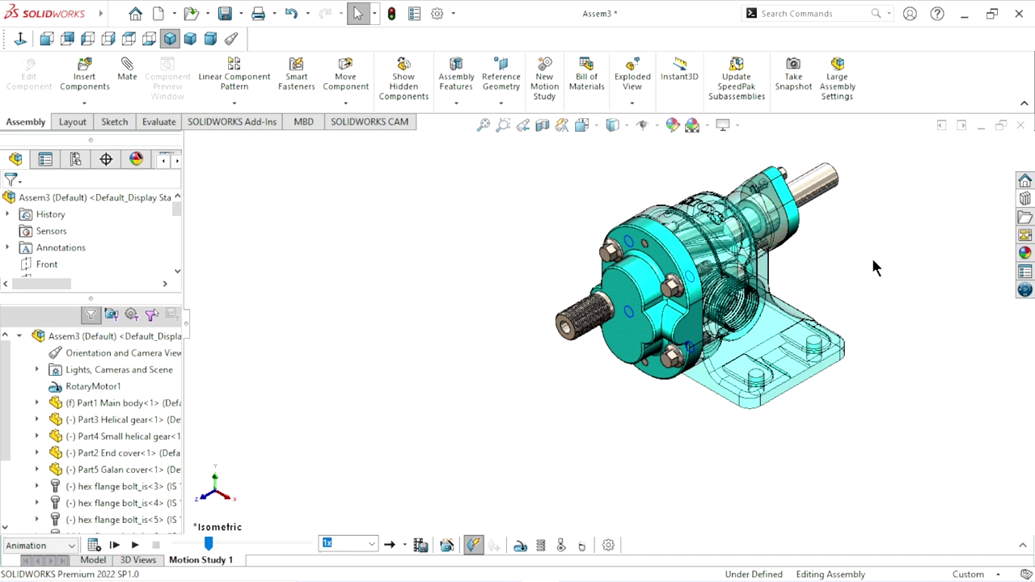
- Make the end cover transparent and rewind the motion study to 0 sec
left_click(674, 257)
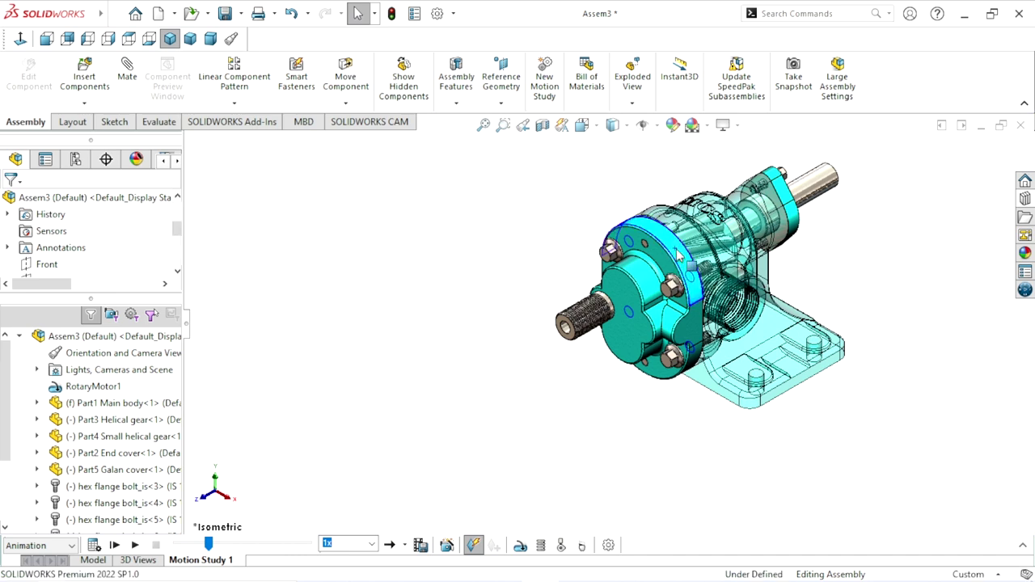
right_click(674, 257)
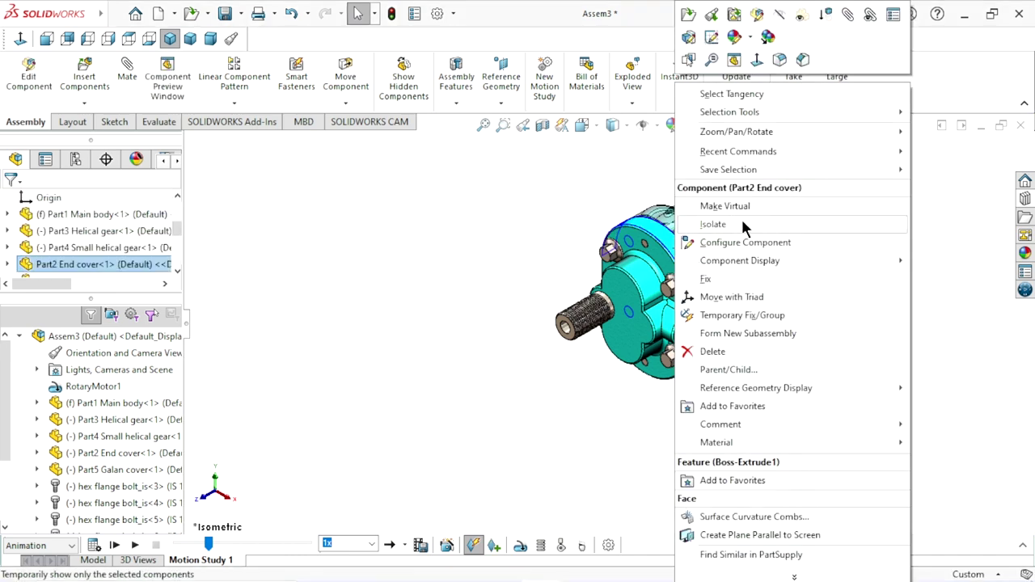
left_click(801, 14)
left_click(836, 254)
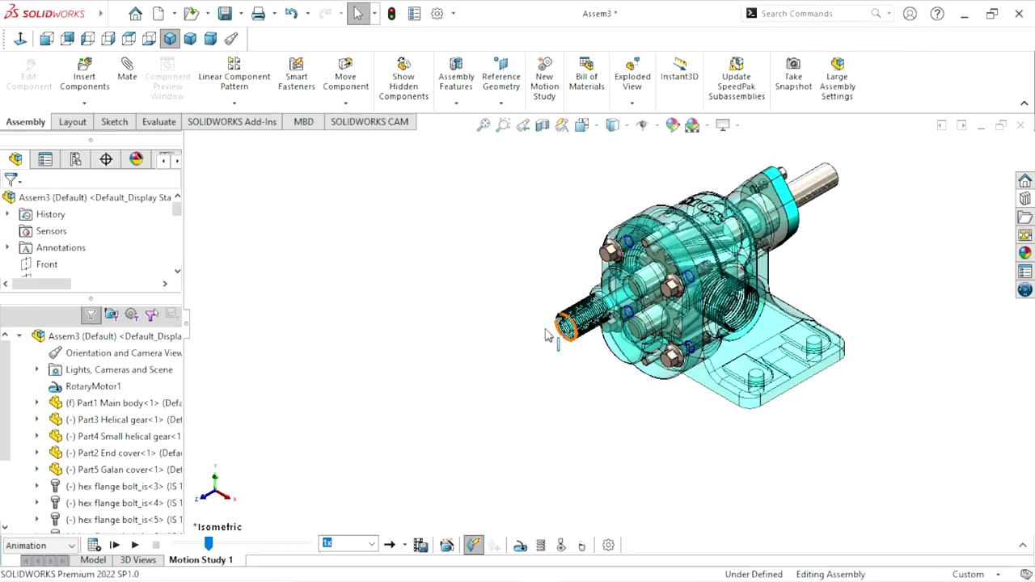
left_click_drag(208, 549, 179, 555)
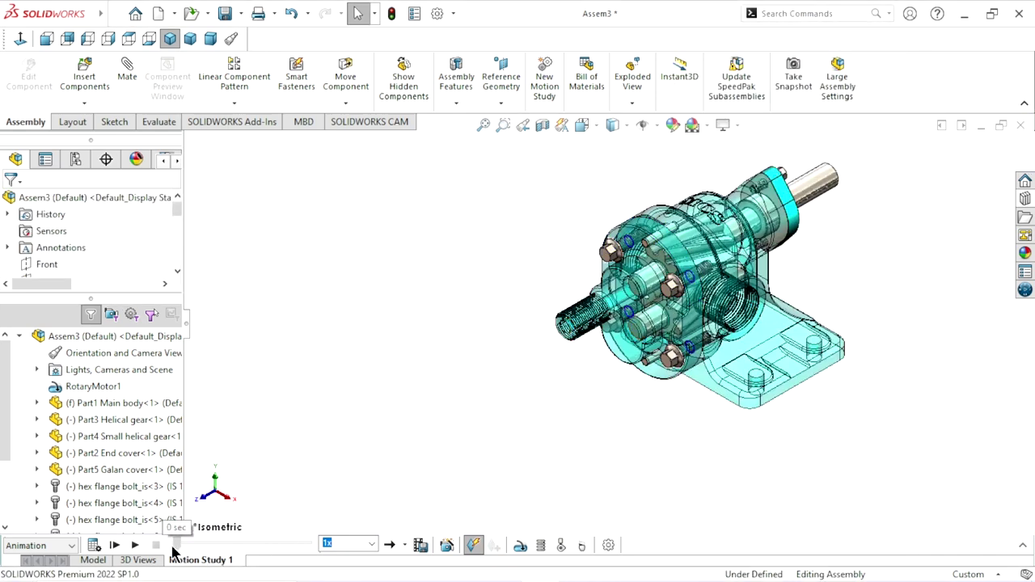
- Play and stop the study, set the end cover back to opaque, then play again
left_click(134, 545)
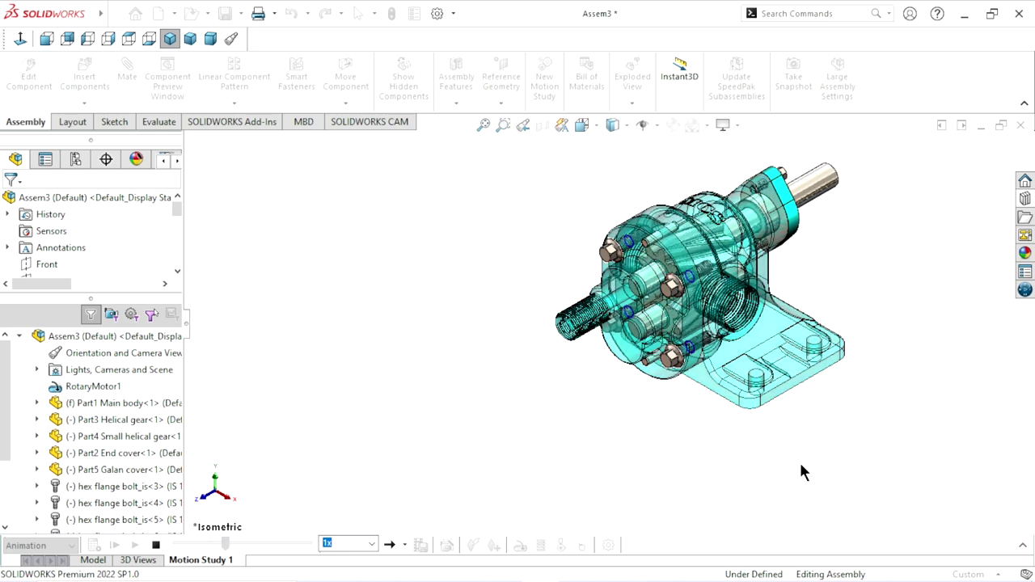
left_click(155, 546)
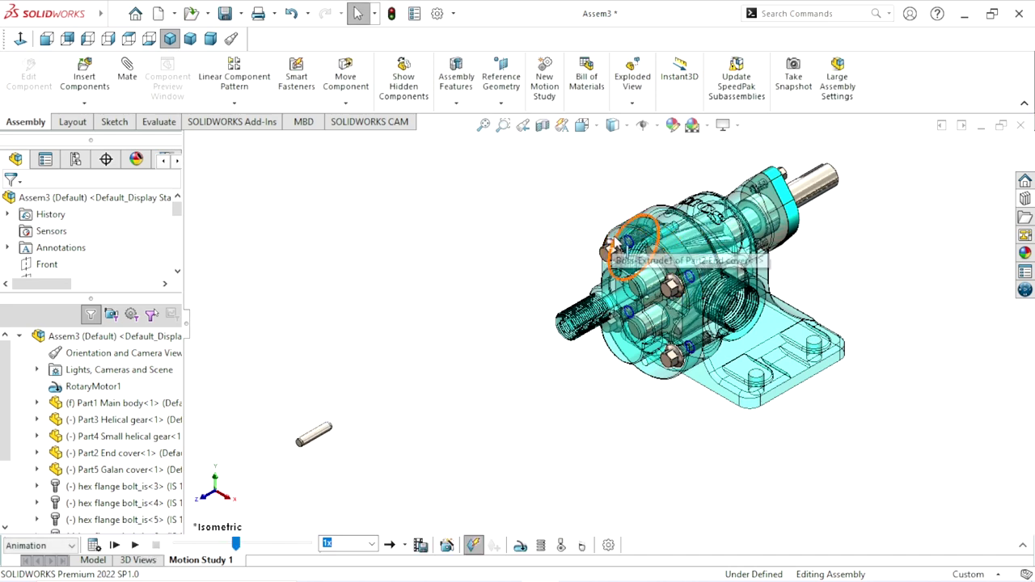
right_click(657, 372)
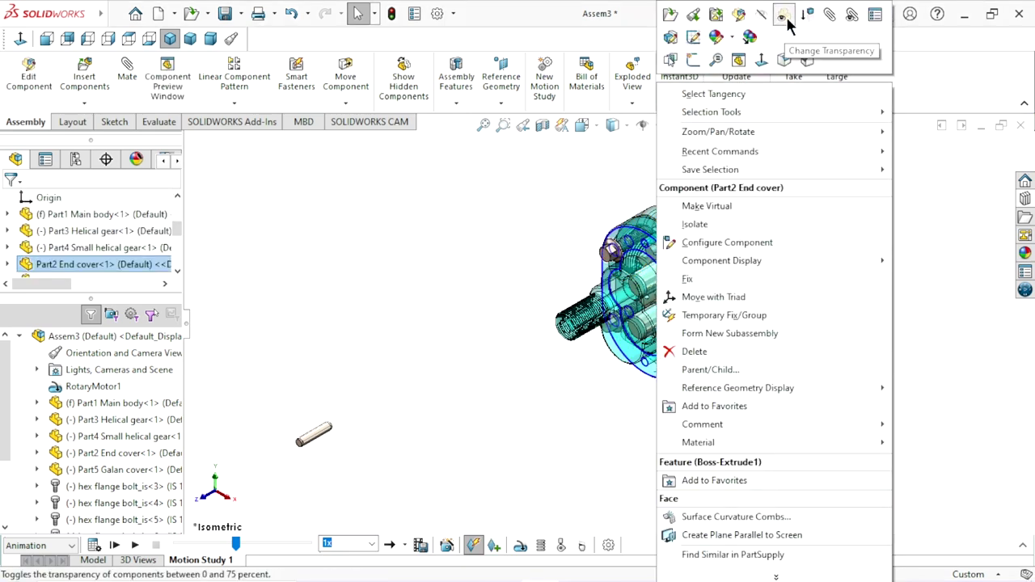
left_click(785, 16)
left_click(498, 288)
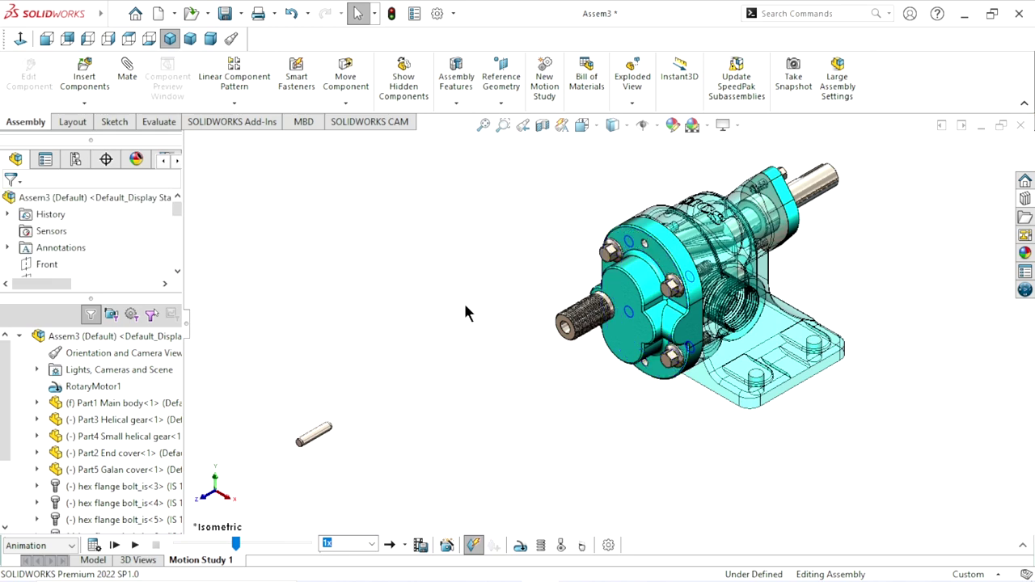
left_click(134, 545)
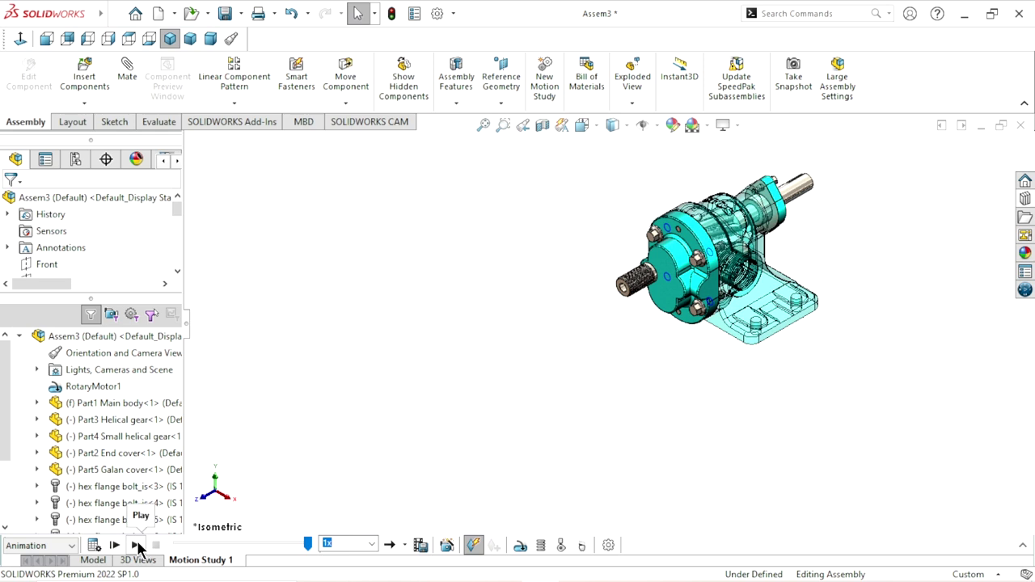
- Play and pause the explode three times, stopping once the helical gear shaft leaves the see-through main body
left_click(136, 546)
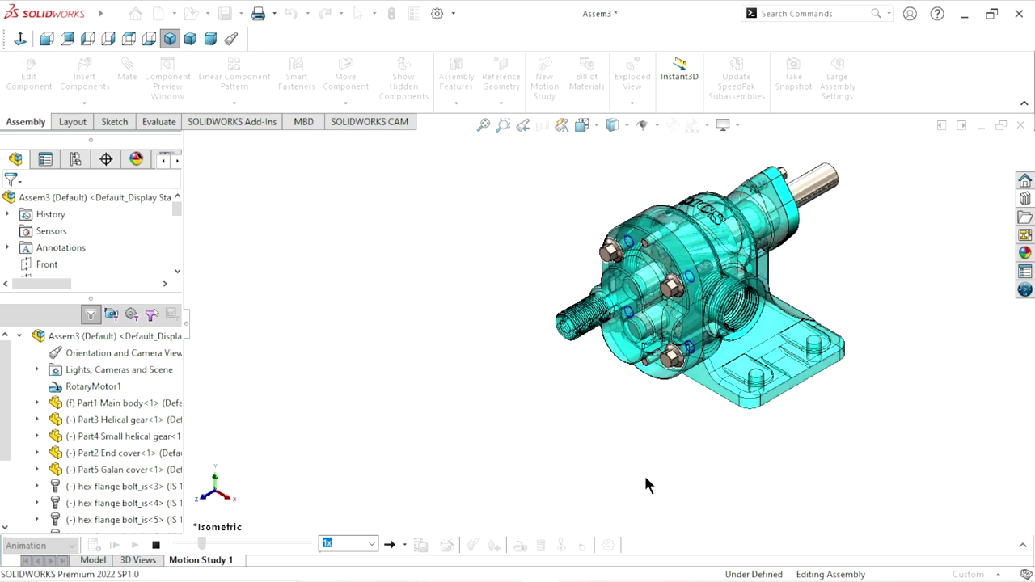
left_click(157, 548)
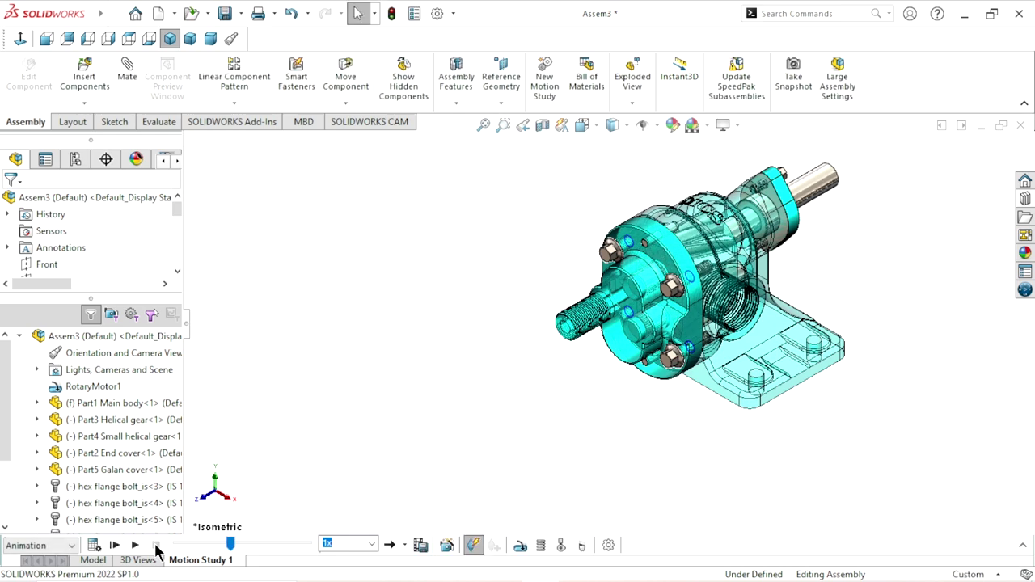
left_click(134, 546)
left_click(157, 548)
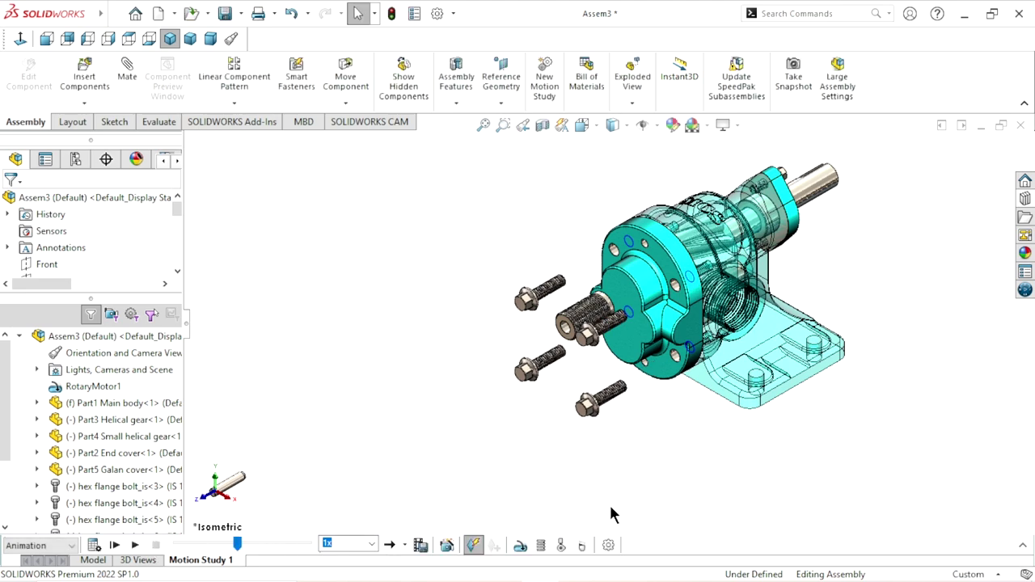
left_click(136, 546)
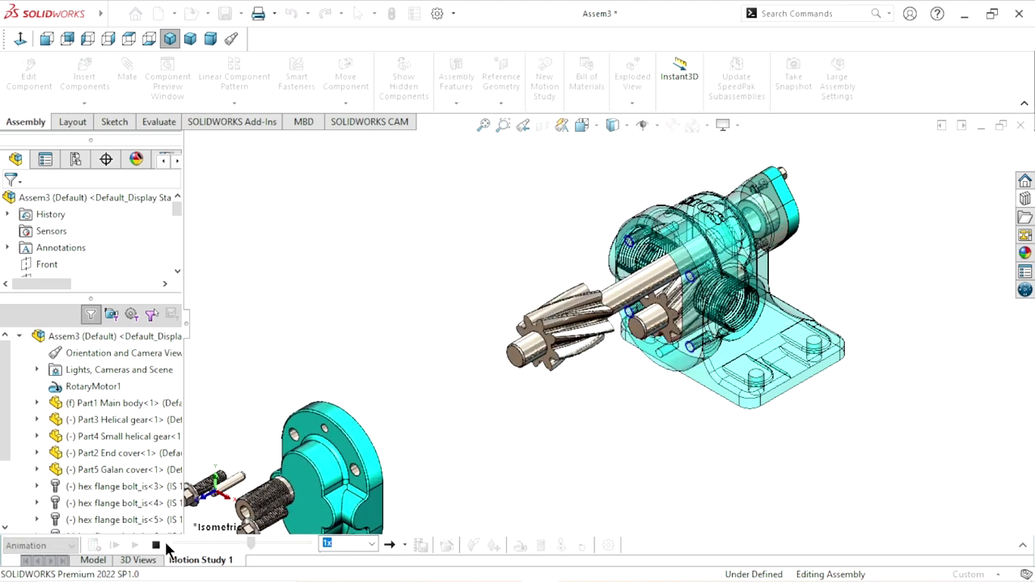
left_click(157, 546)
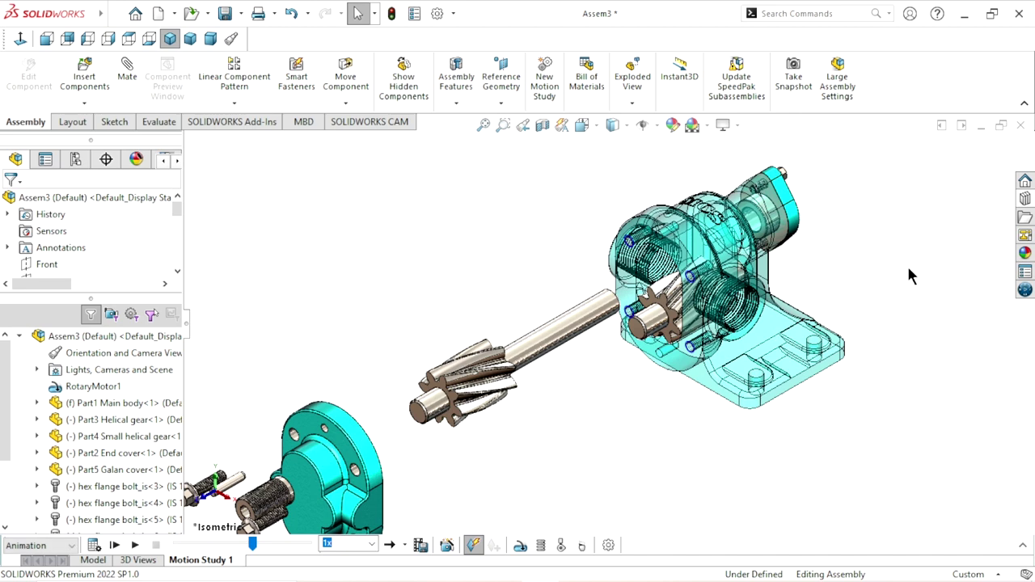
right_click(781, 340)
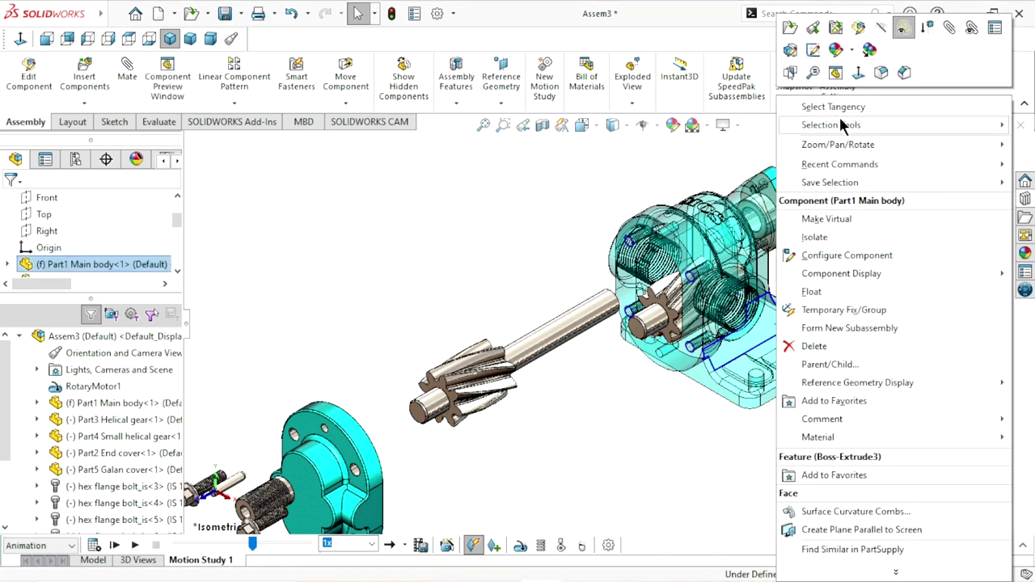
- Turn off Part1 Main body's transparency and play the collapse until the pump is fully reassembled
left_click(904, 28)
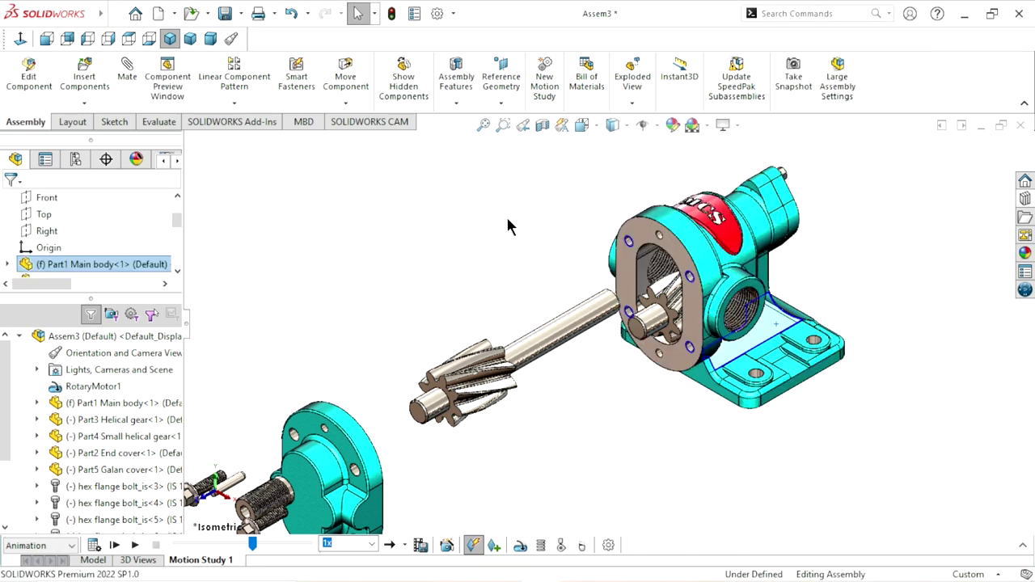
left_click(135, 545)
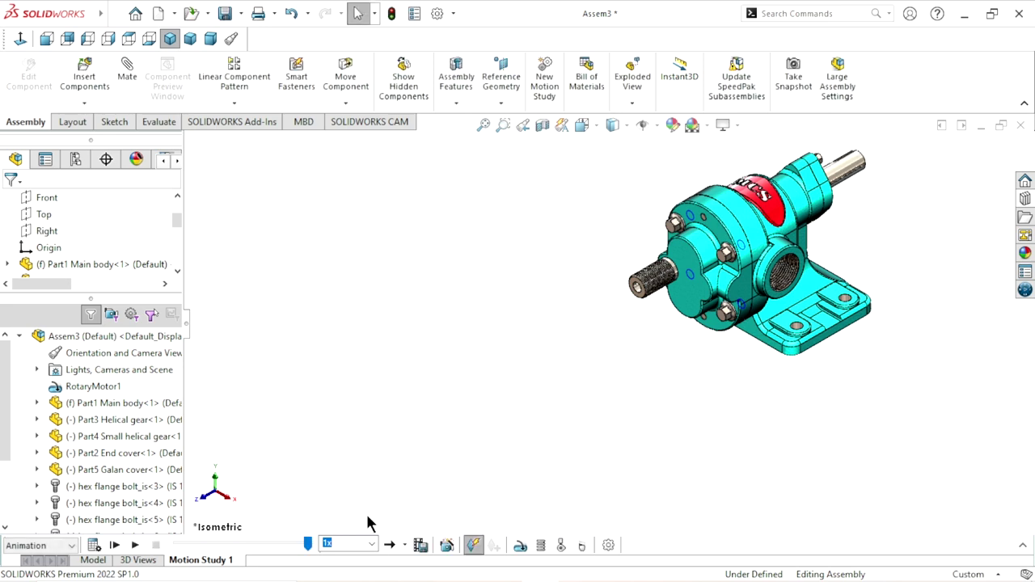
left_click(372, 544)
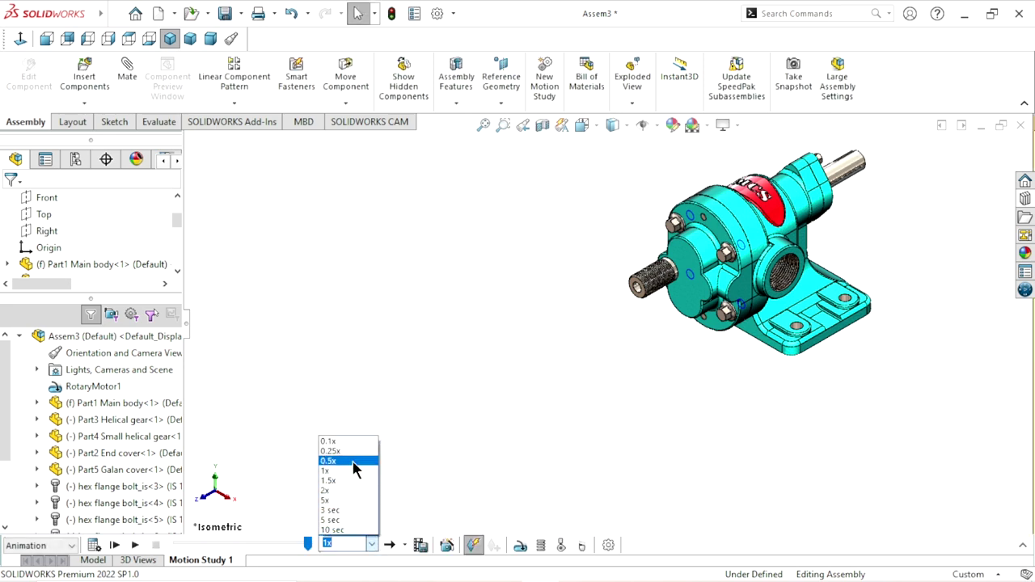
- Replay the explode and collapse at 0.5x speed, then return to the Model tab
left_click(360, 460)
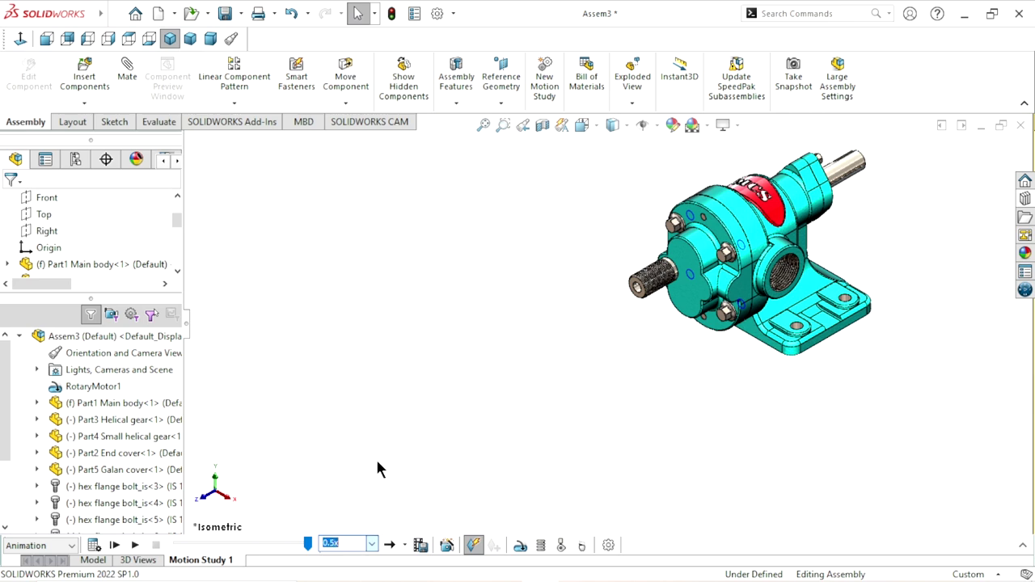
left_click(134, 545)
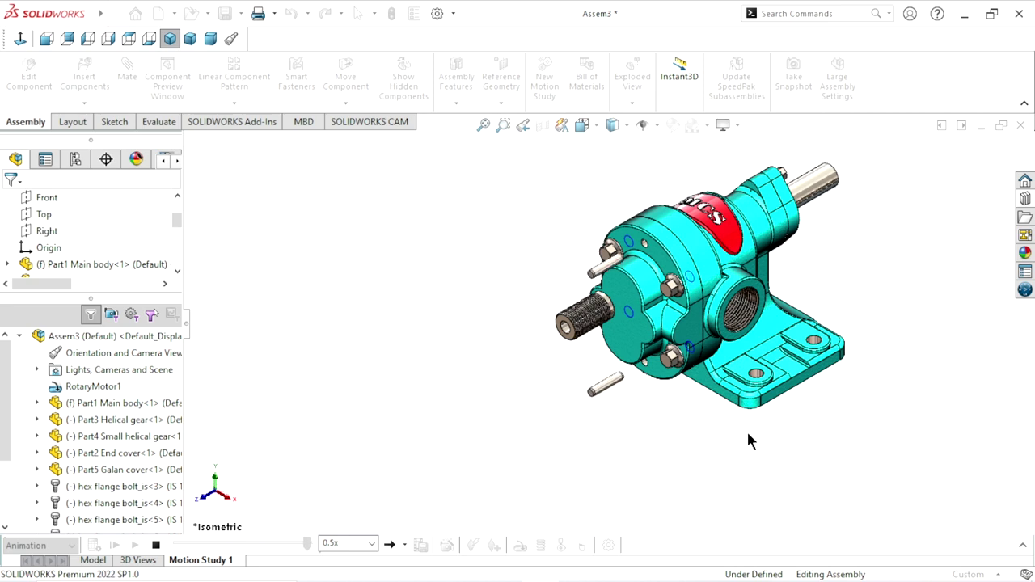
left_click(91, 560)
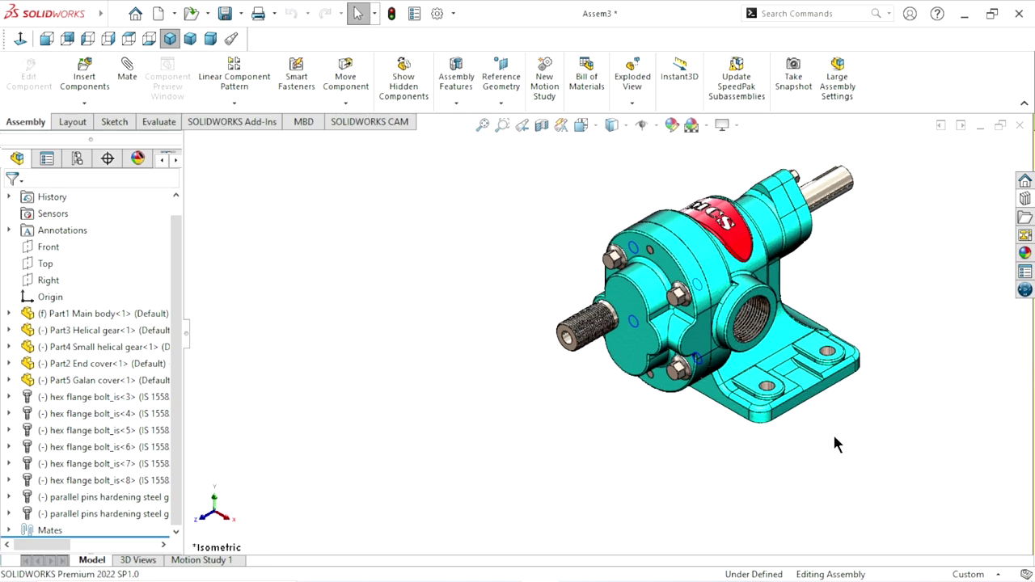